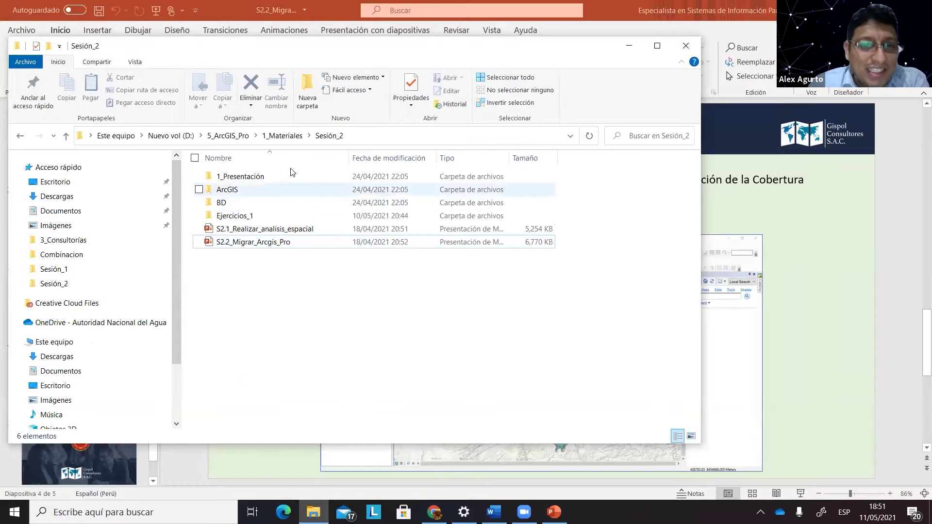
# Examine the contents of the Sesión_2 folder, including its Ejercicios_1 and ArcGIS subfolders and the Layers folder within ArcGIS.
pyautogui.click(292, 140)
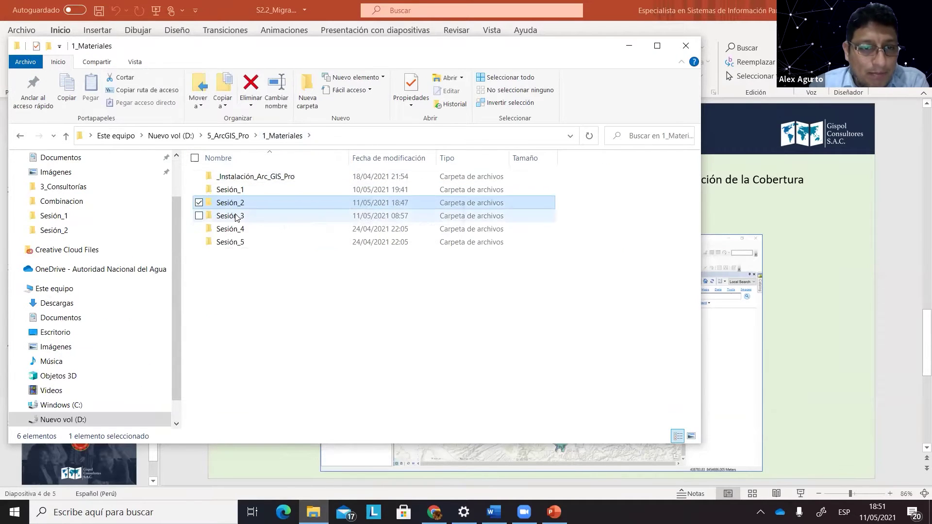
pyautogui.press('Return')
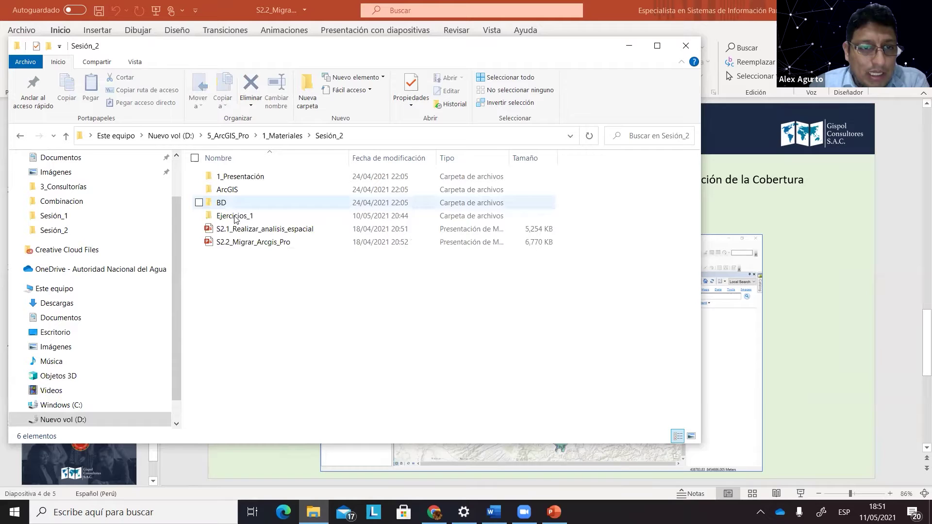
pyautogui.doubleClick(235, 216)
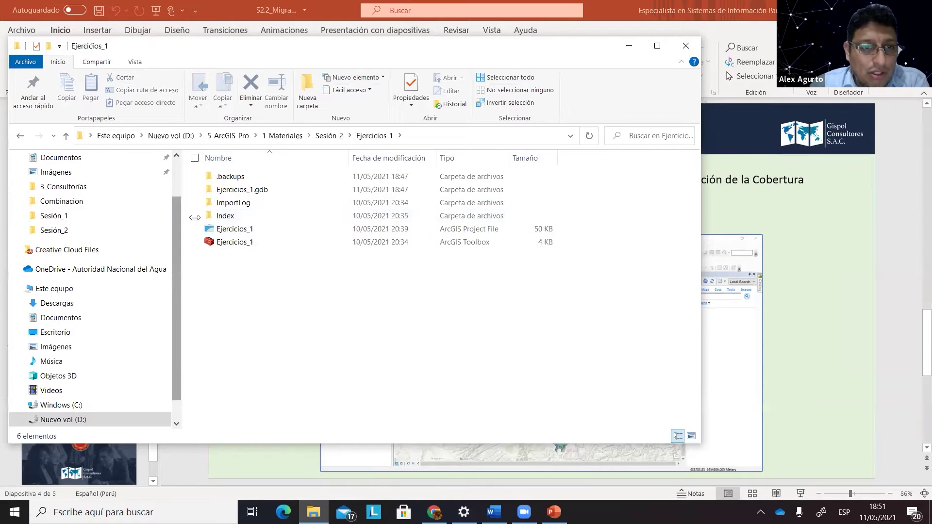
pyautogui.click(20, 136)
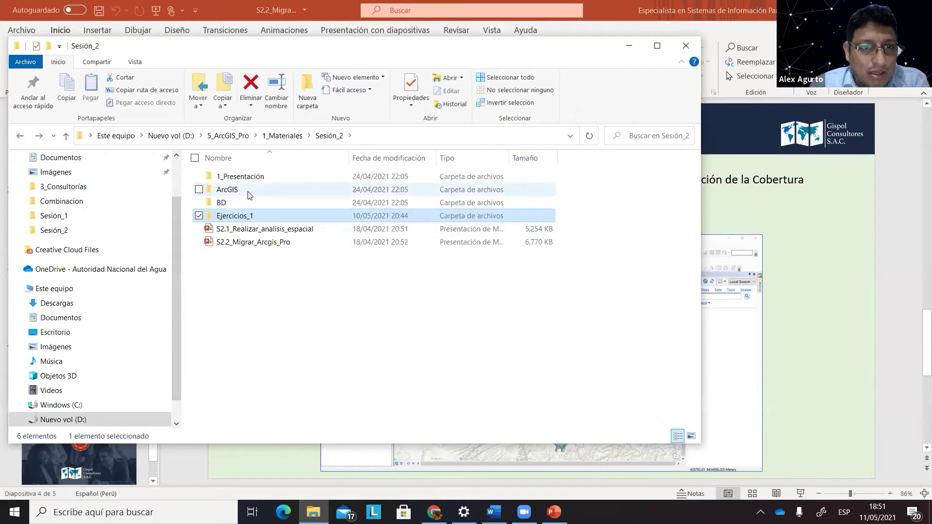
pyautogui.doubleClick(249, 192)
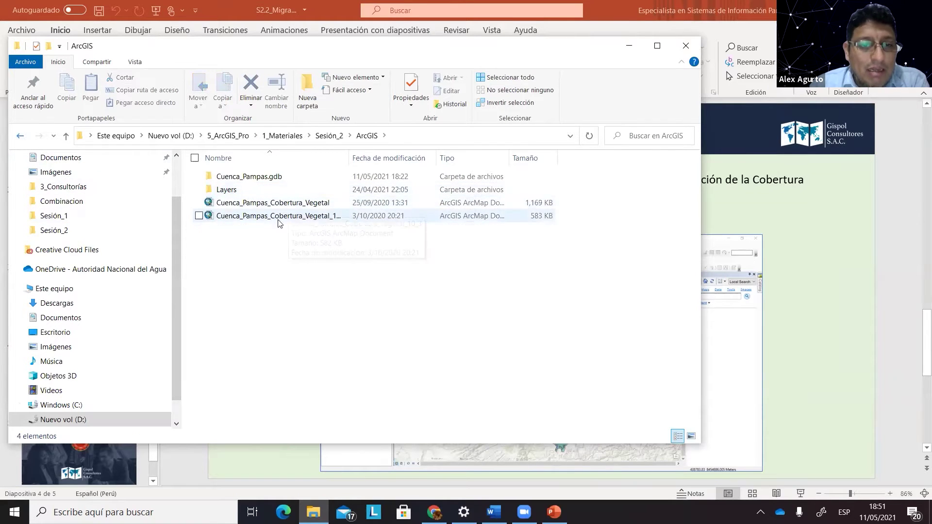
pyautogui.moveTo(352, 163); pyautogui.dragTo(542, 160)
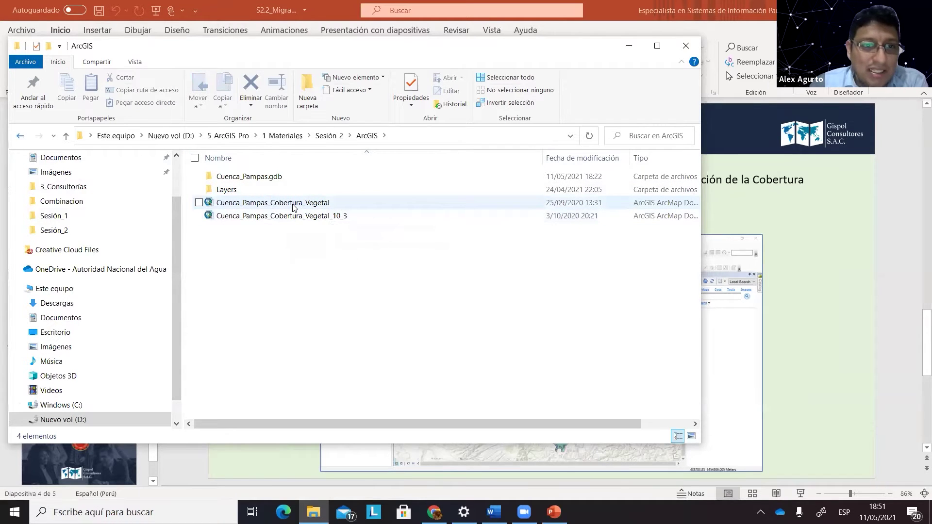
pyautogui.doubleClick(240, 189)
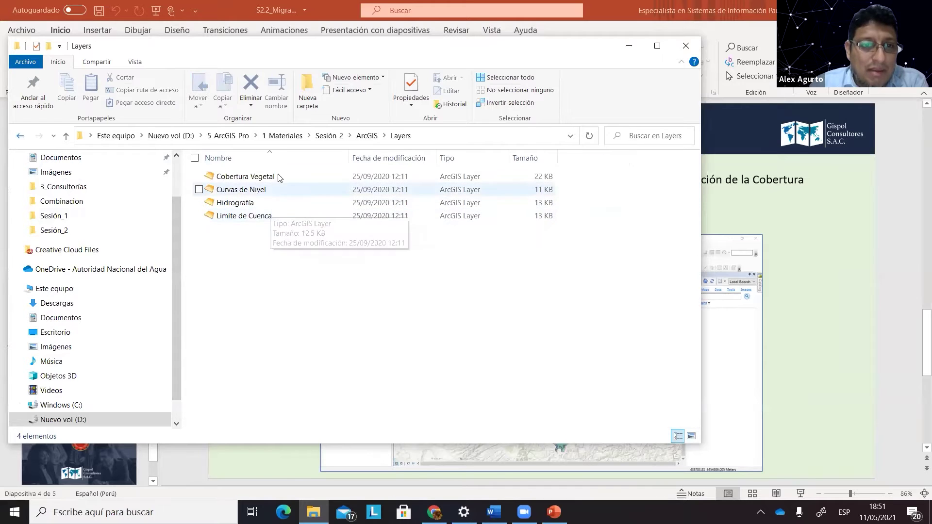
pyautogui.click(20, 136)
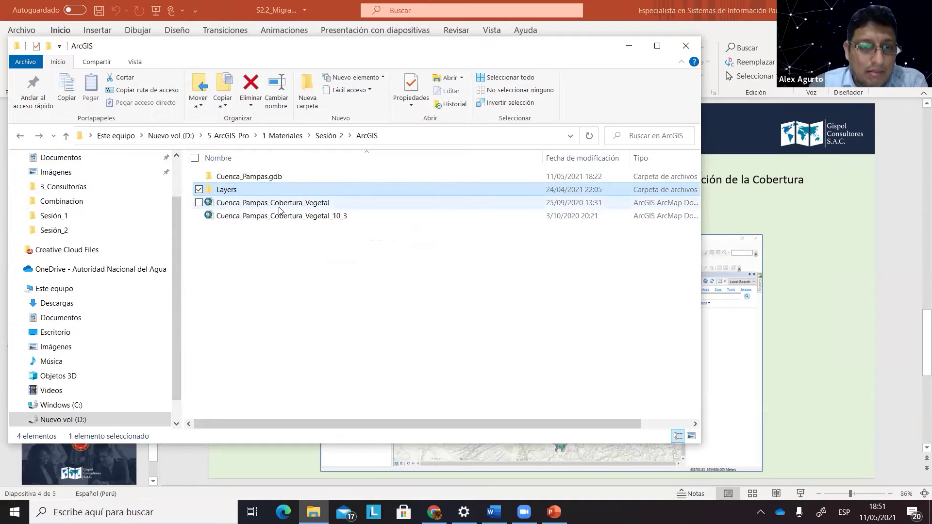
# Open the Cuenca_Pampas_Cobertura_Vegetal document in ArcMap, expand the Cobertura_Vegetal legend and zoom to that layer.
pyautogui.doubleClick(311, 204)
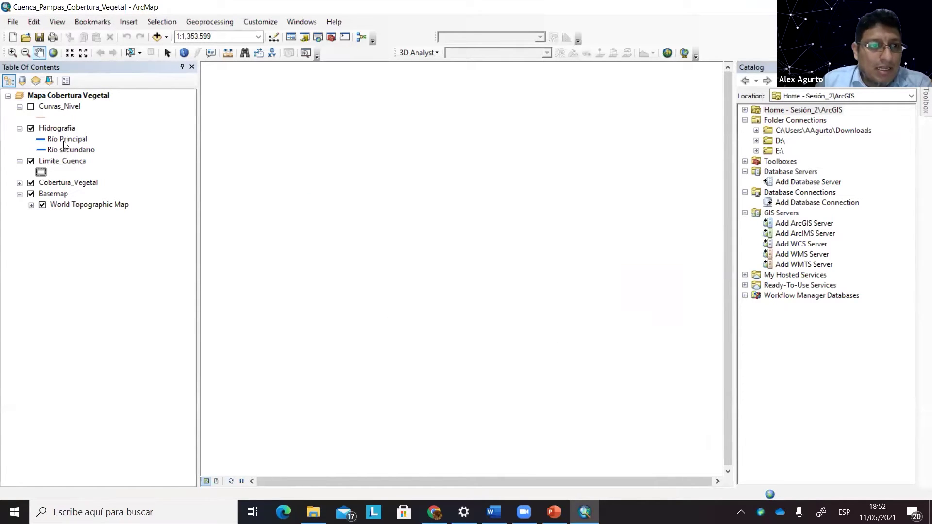
pyautogui.click(19, 183)
pyautogui.click(68, 183)
pyautogui.rightClick(71, 184)
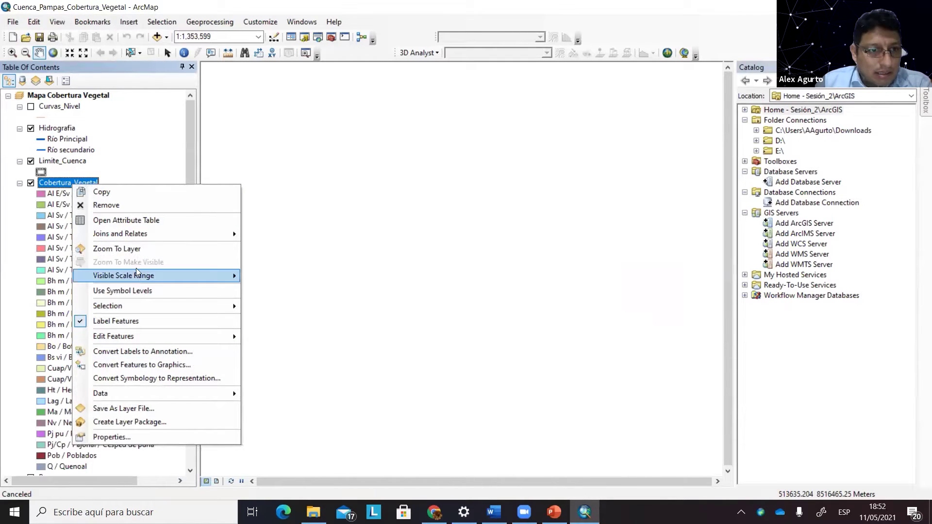
pyautogui.click(142, 246)
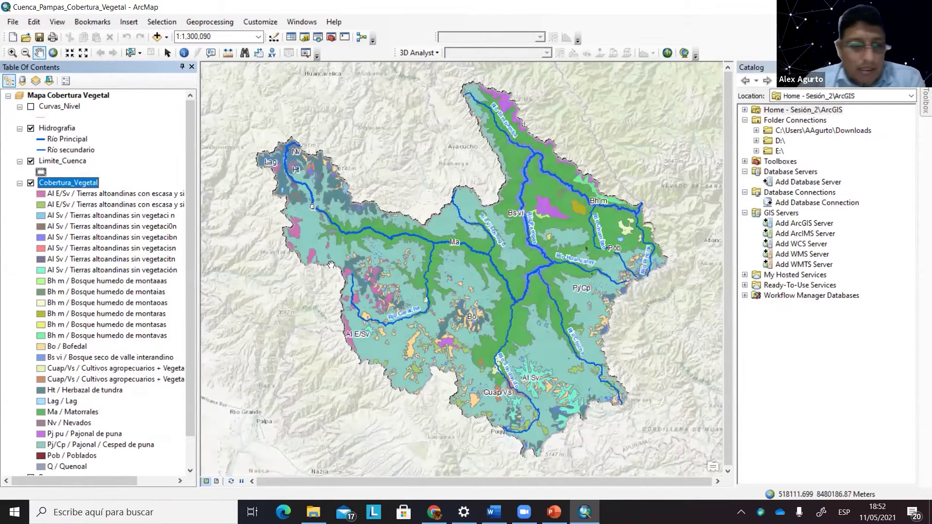
# View the map document's page layout, and close ArcMap without saving changes.
pyautogui.click(216, 481)
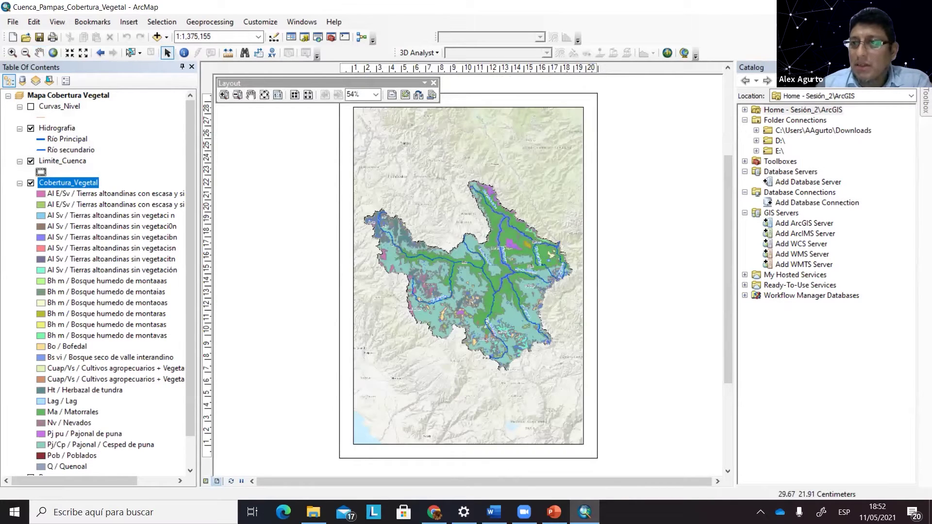
pyautogui.hotkey('alt', 'F4')
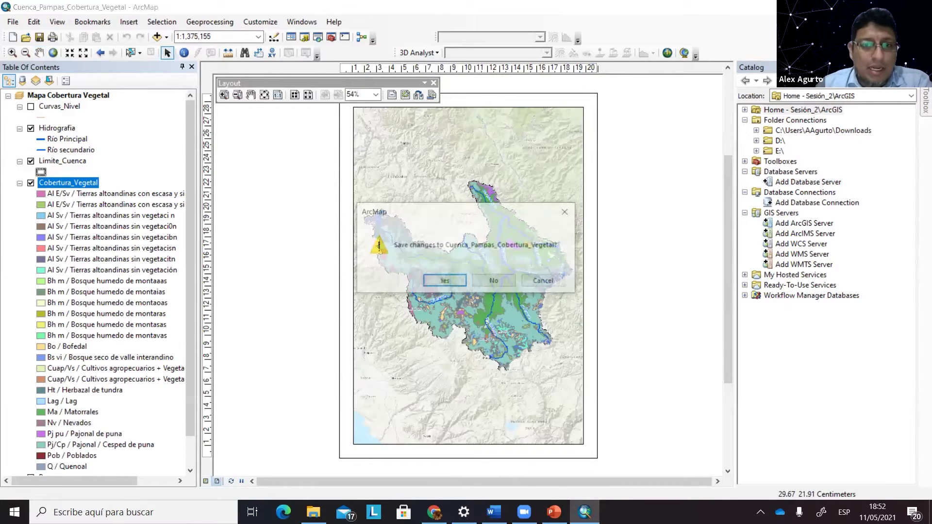
pyautogui.click(494, 281)
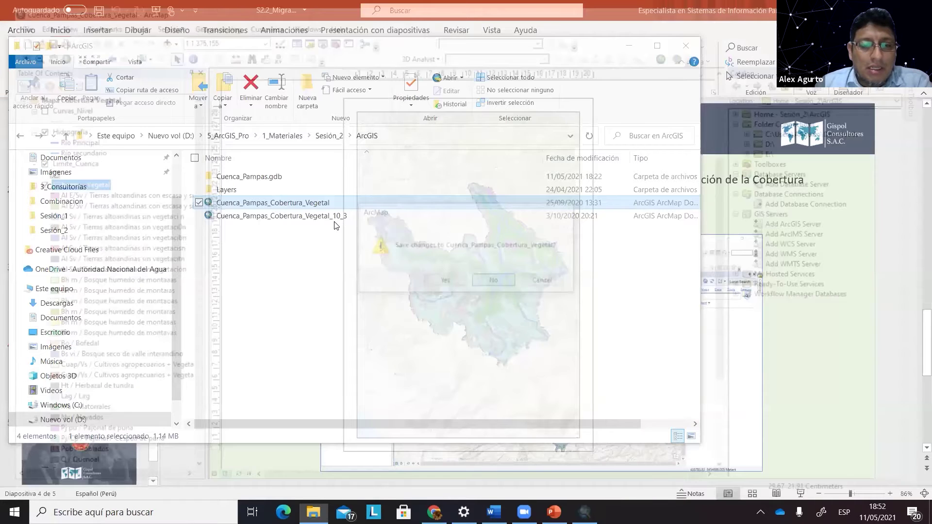
pyautogui.click(224, 177)
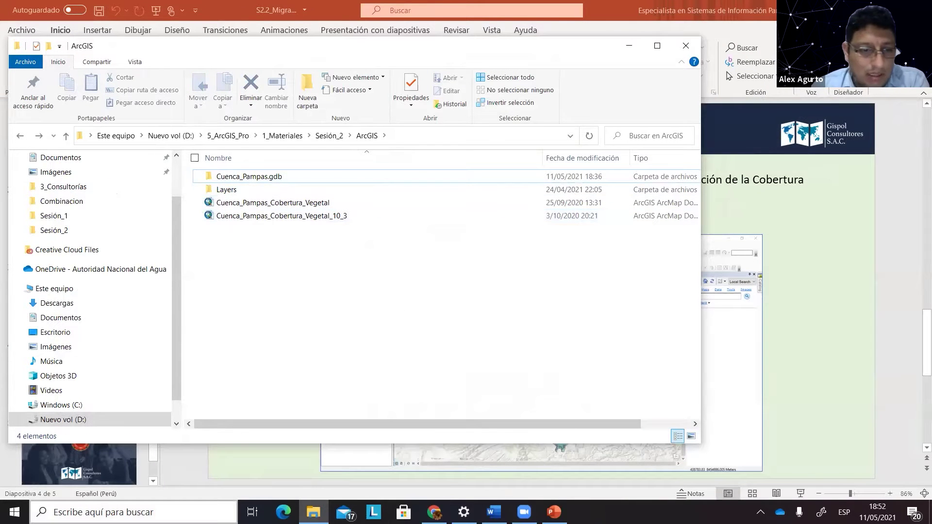
# Launch ArcGIS Pro from the installed ArcGIS programs.
pyautogui.click(131, 512)
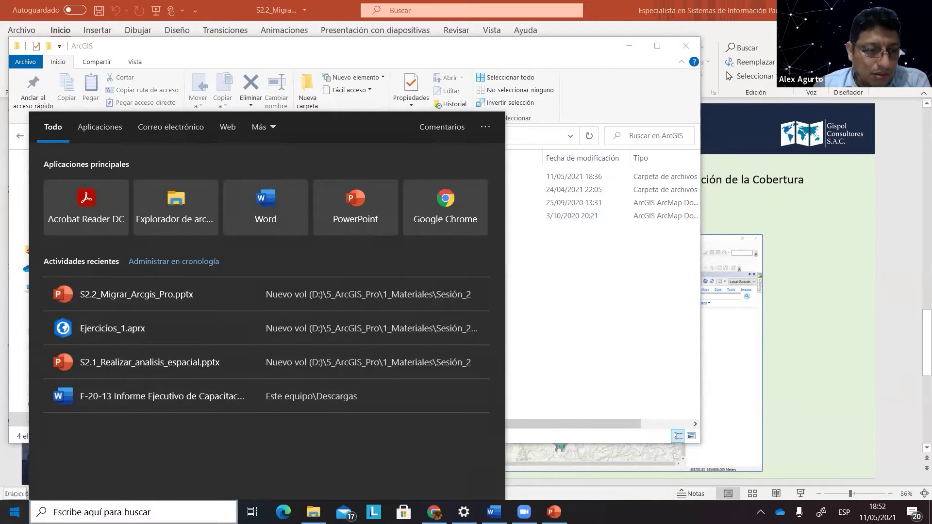
pyautogui.click(14, 512)
pyautogui.click(14, 513)
pyautogui.scroll(-5, 114, 310)
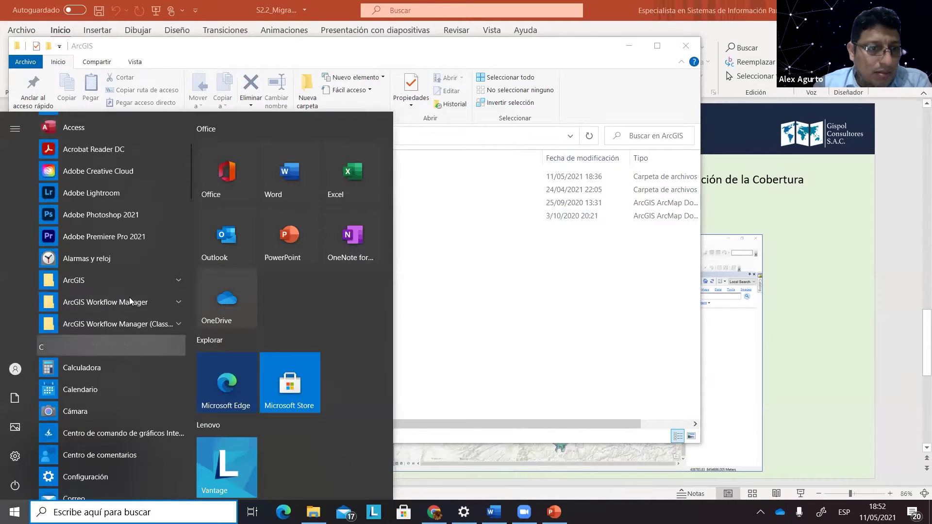
pyautogui.click(134, 284)
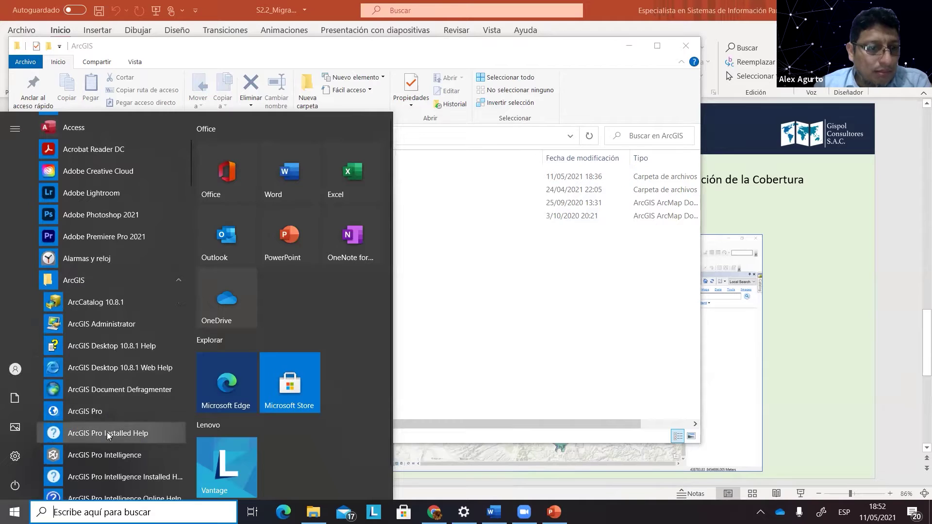
pyautogui.click(105, 413)
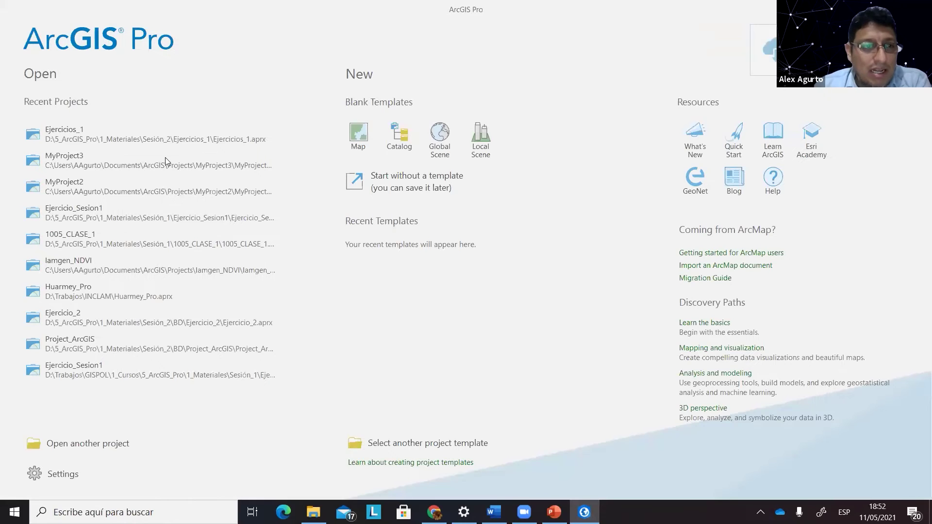
# Start a new project from the Map template, set its location to D:\5_ArcGIS_Pro\1_Materiales\Sesión_2 and clear the default project name.
pyautogui.click(362, 135)
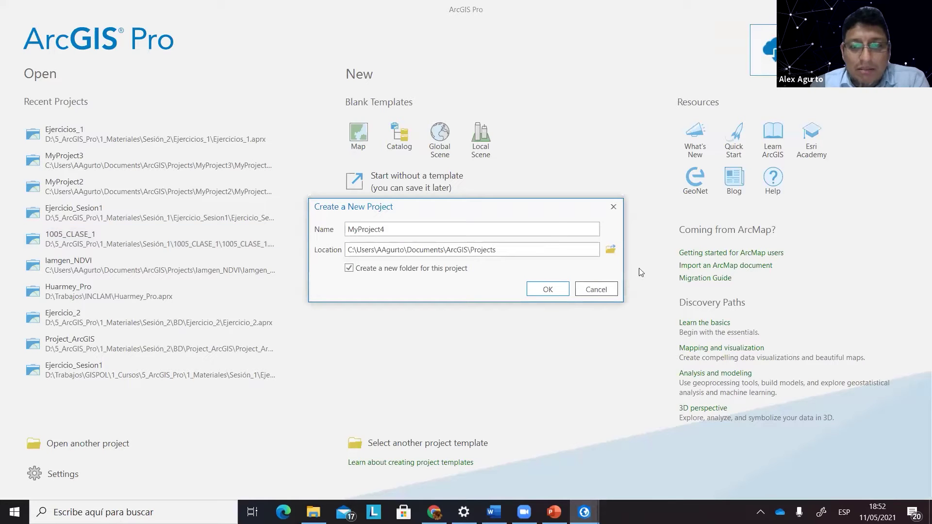
pyautogui.click(610, 250)
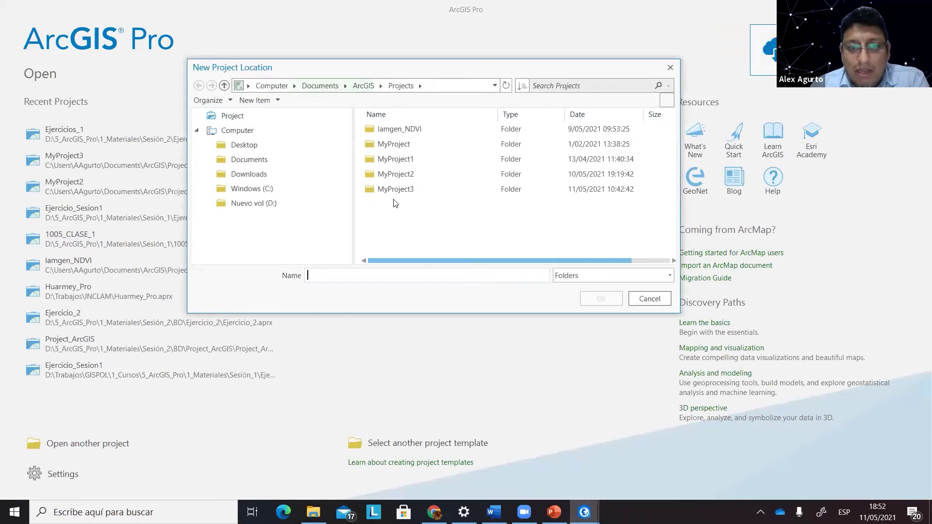
pyautogui.click(274, 203)
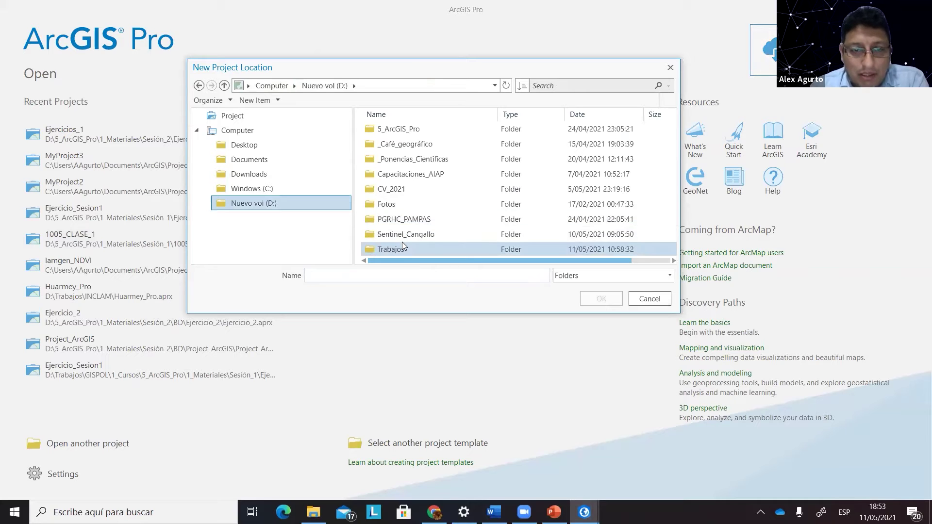
pyautogui.doubleClick(411, 131)
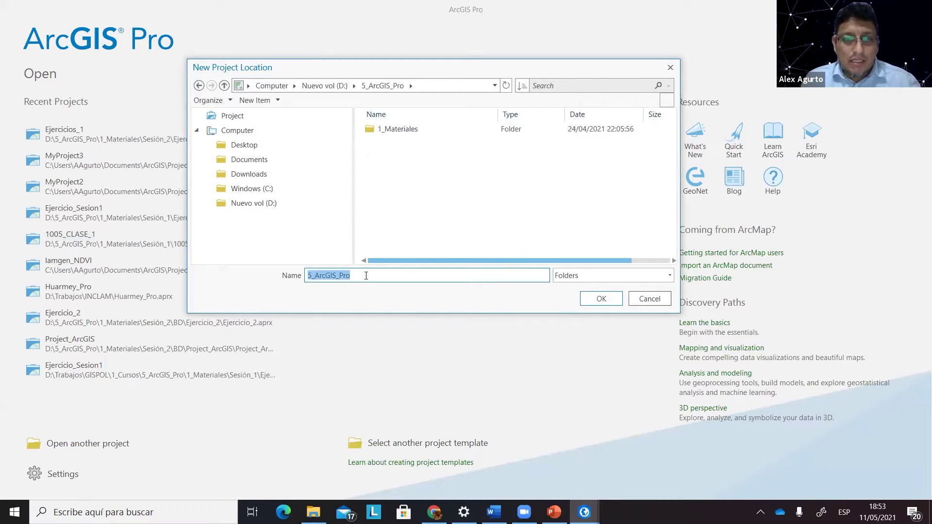
pyautogui.doubleClick(383, 127)
pyautogui.doubleClick(399, 159)
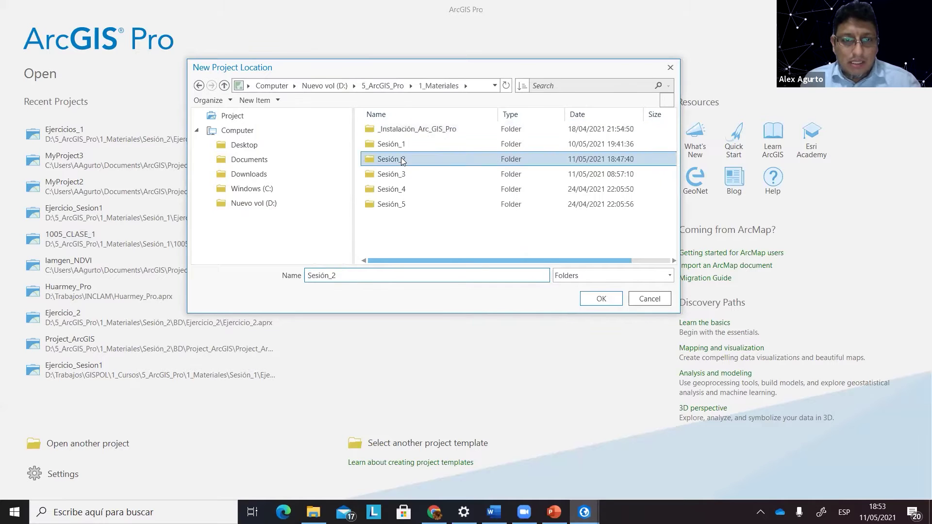
pyautogui.click(384, 221)
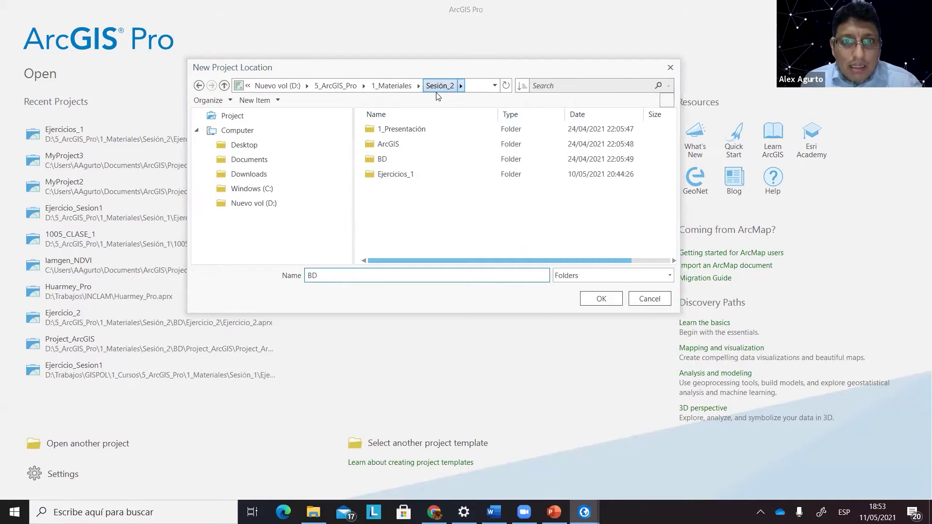
pyautogui.click(400, 92)
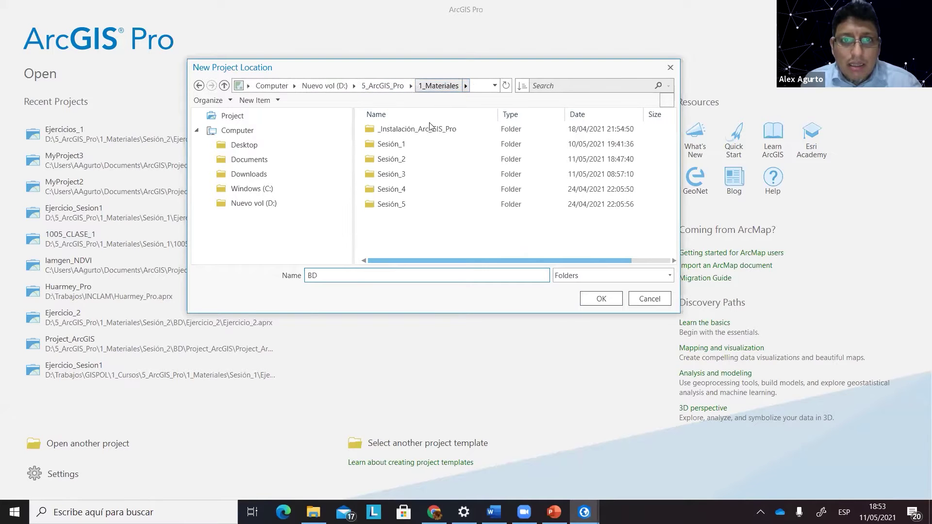
pyautogui.click(403, 160)
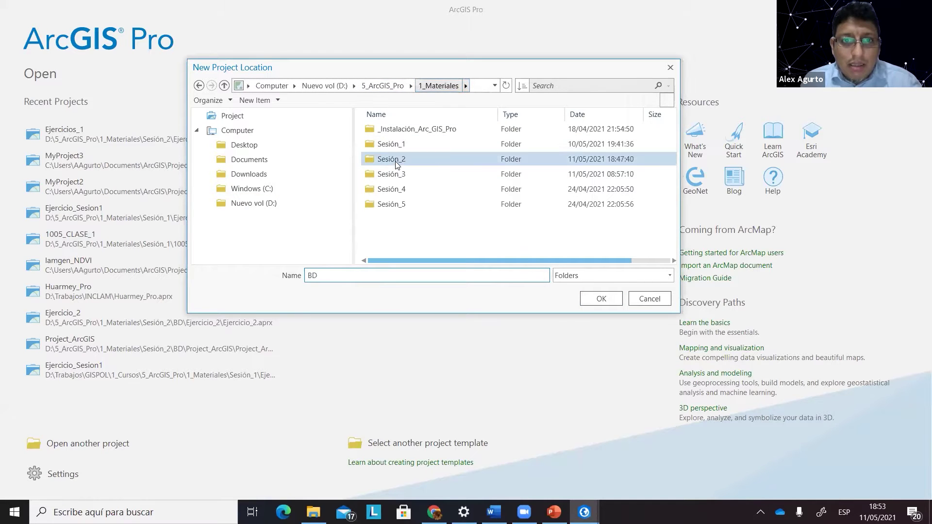
pyautogui.click(601, 299)
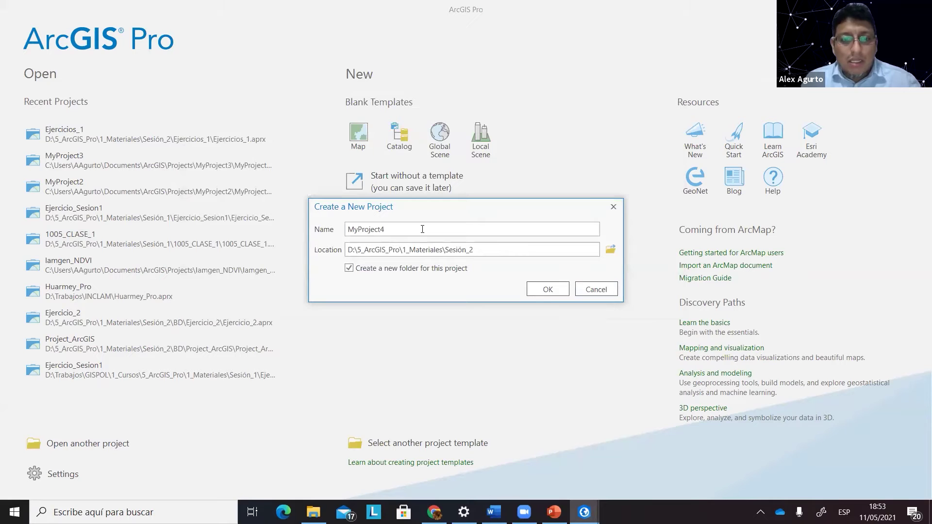
pyautogui.press('BackSpace')
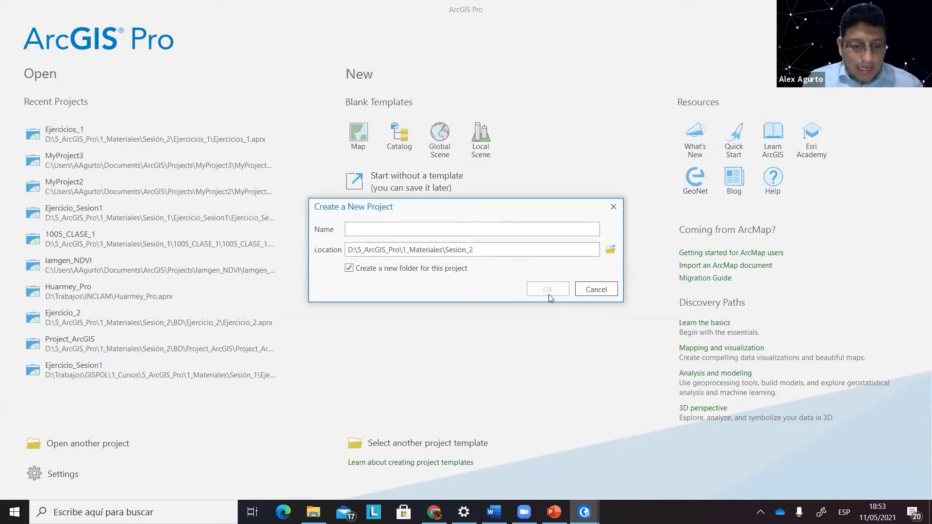
pyautogui.write('Cov')
pyautogui.press('BackSpace')
pyautogui.press('BackSpace')
pyautogui.press('BackSpace')
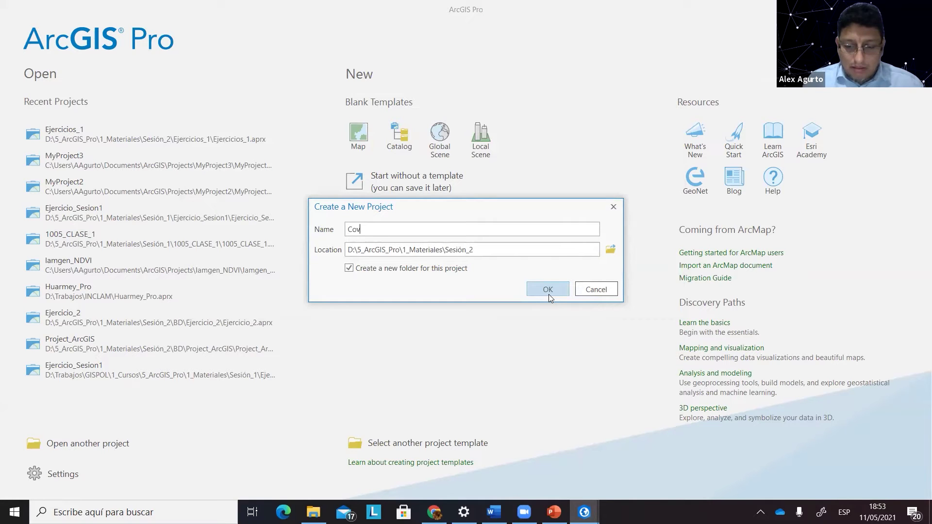
pyautogui.press('BackSpace')
pyautogui.press('BackSpace')
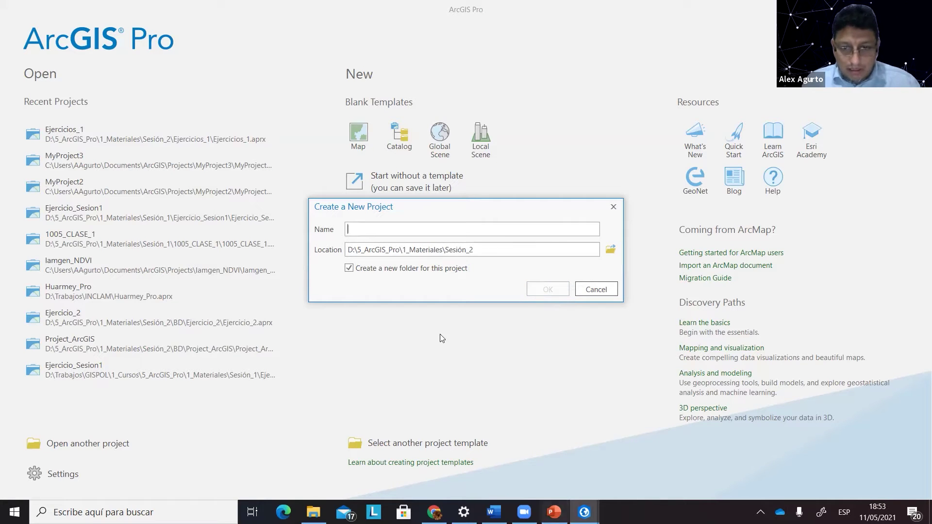
# Check the exercise slide in PowerPoint, and create the ArcGIS Pro project with the name Cobertura Vegetal.
pyautogui.click(554, 512)
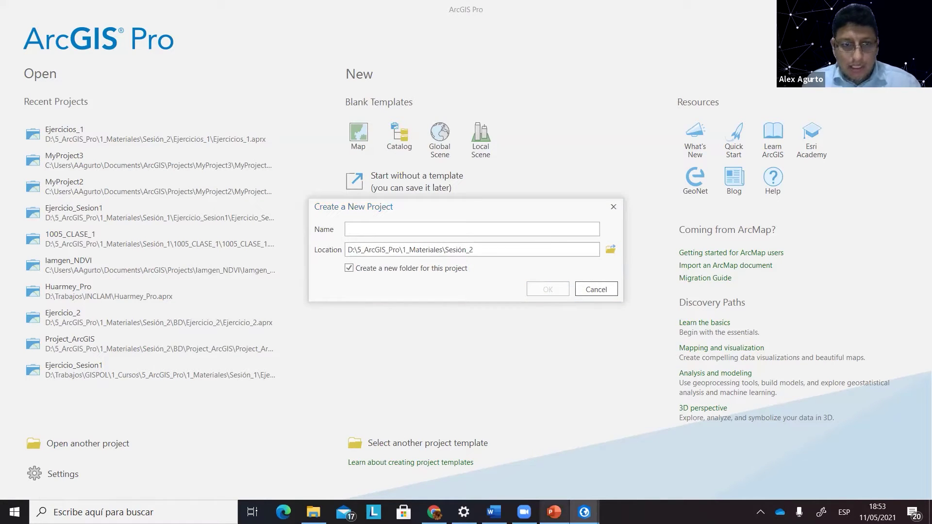
pyautogui.hotkey('alt', 'Tab')
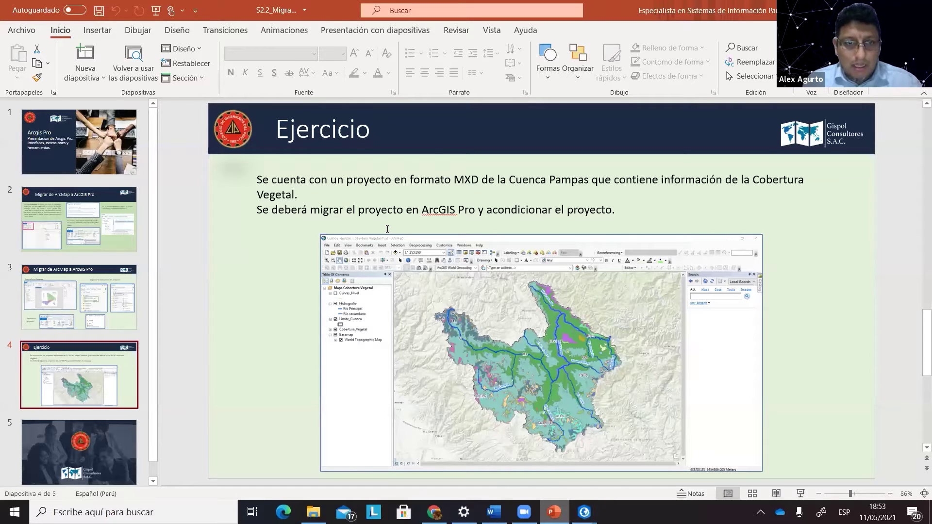
pyautogui.write('Cobertura Vegetal')
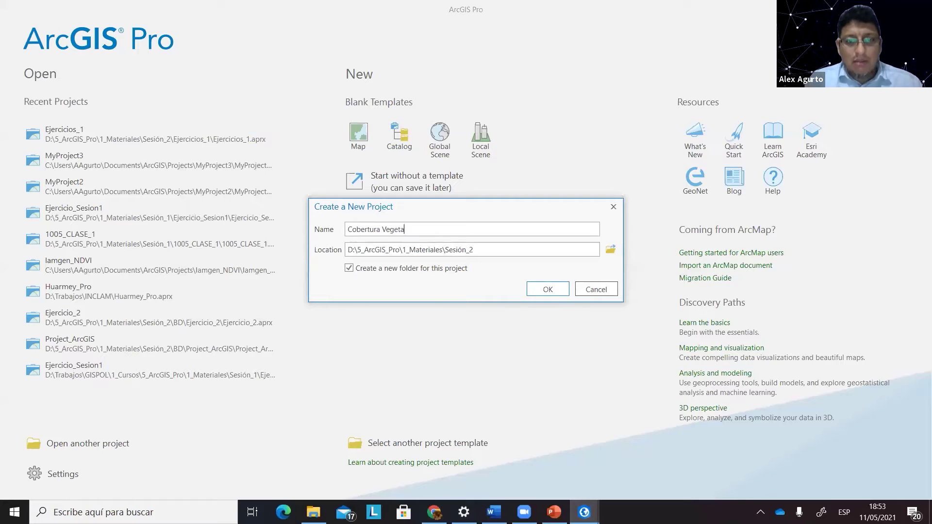
pyautogui.click(547, 290)
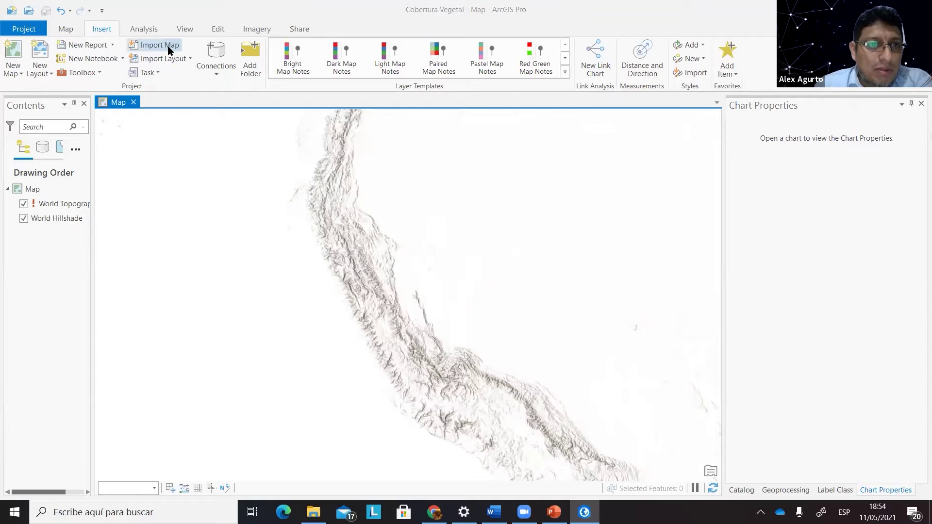
pyautogui.click(160, 59)
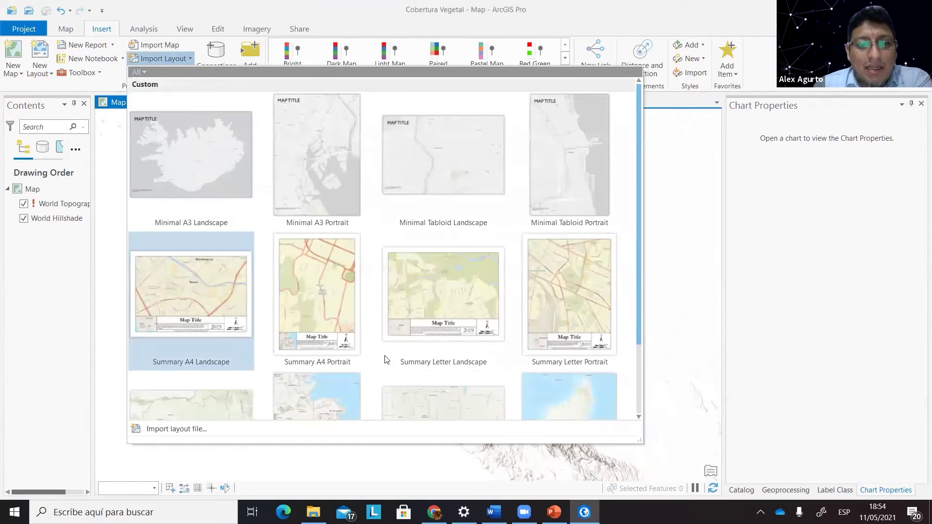
pyautogui.scroll(-3, 259, 392)
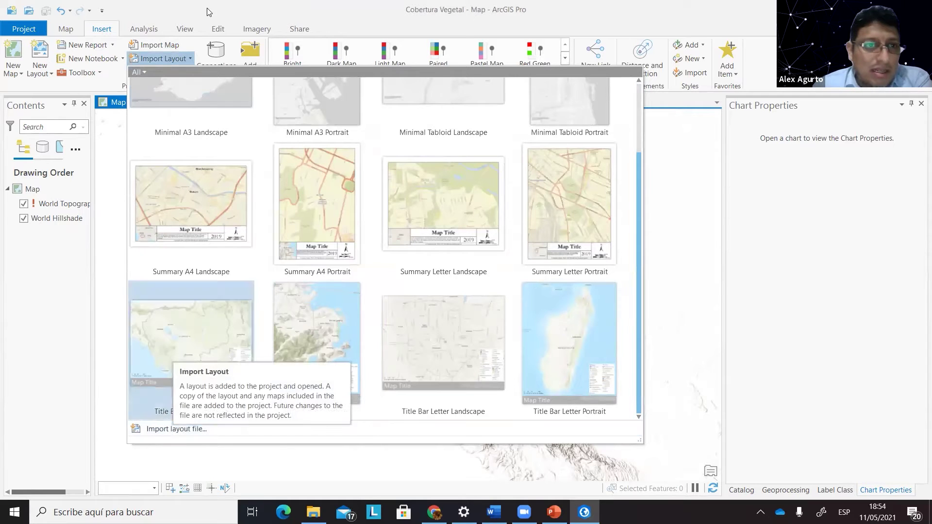
pyautogui.click(170, 45)
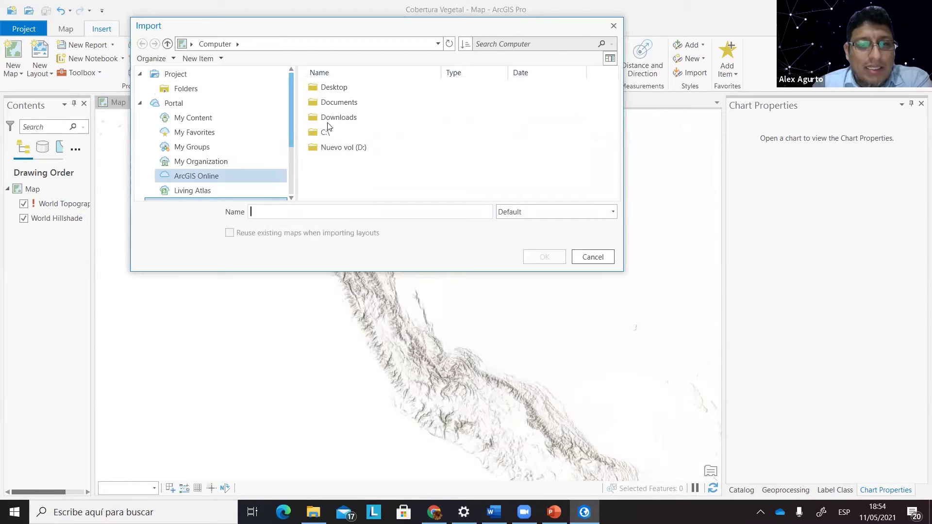
pyautogui.click(613, 25)
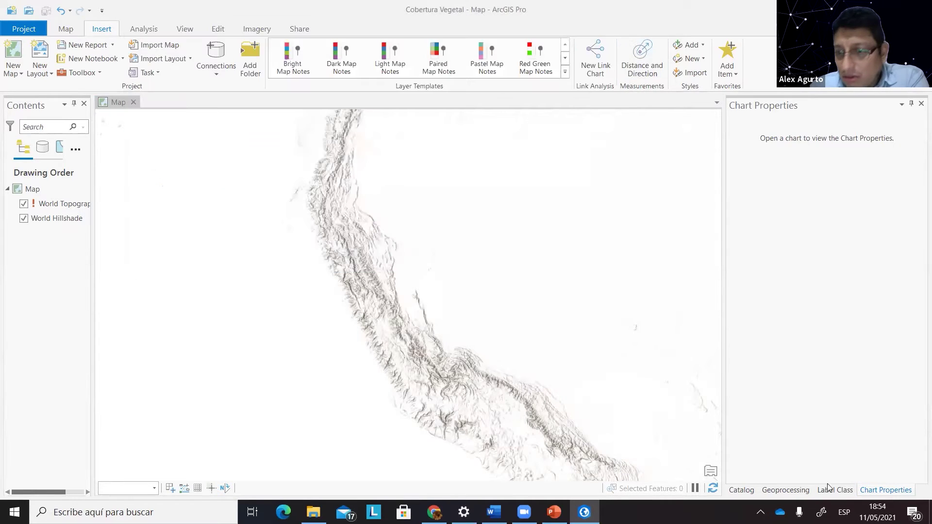
# Add a folder connection to D:\5_ArcGIS_Pro\1_Materiales\Sesión_2 in the project and expand it to show its subfolders.
pyautogui.click(741, 490)
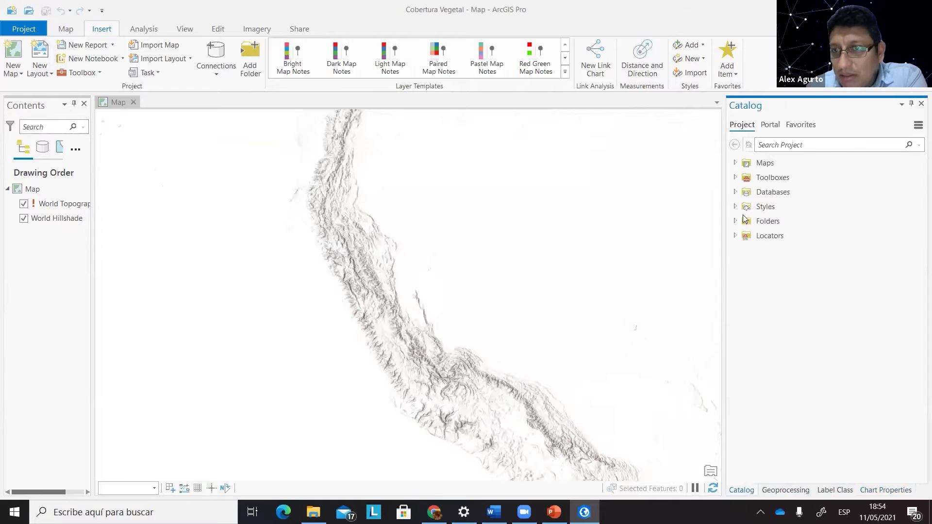
pyautogui.click(735, 220)
pyautogui.rightClick(762, 222)
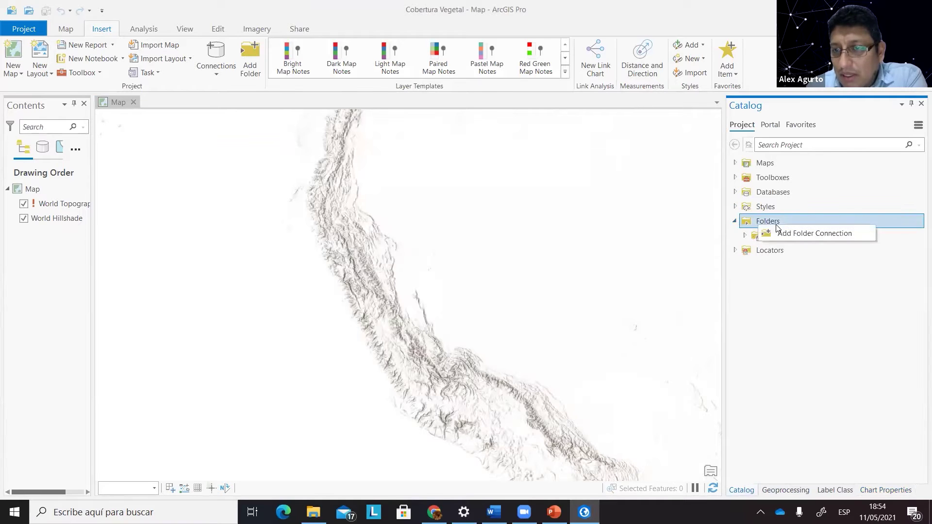
pyautogui.click(791, 234)
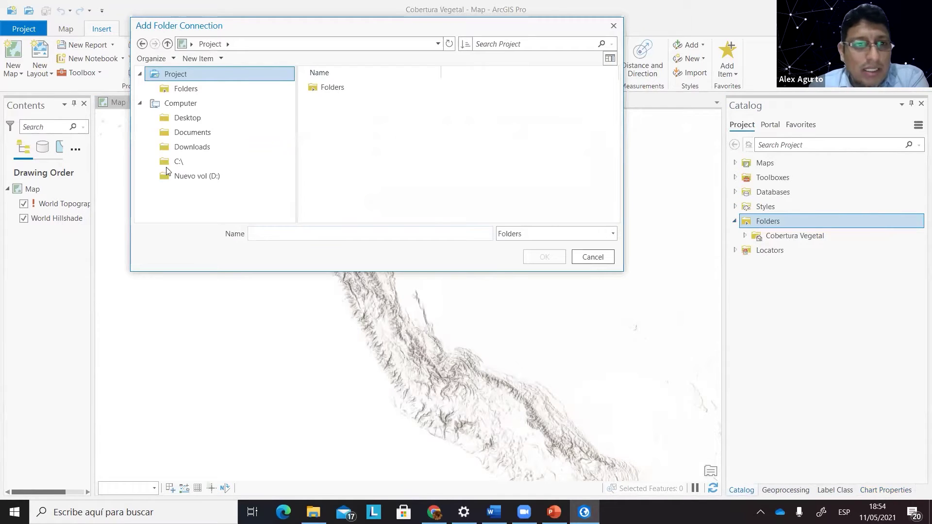
pyautogui.click(168, 173)
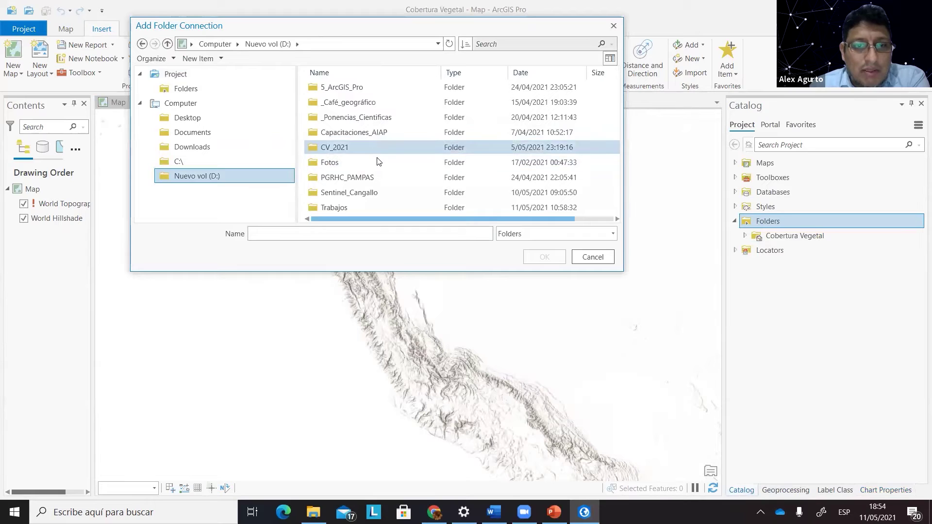
pyautogui.doubleClick(363, 87)
pyautogui.click(362, 87)
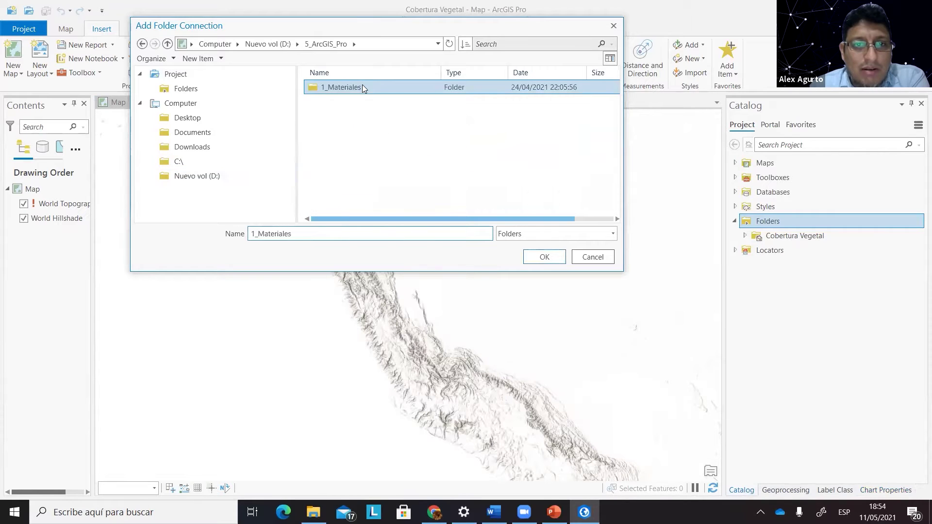
pyautogui.click(349, 118)
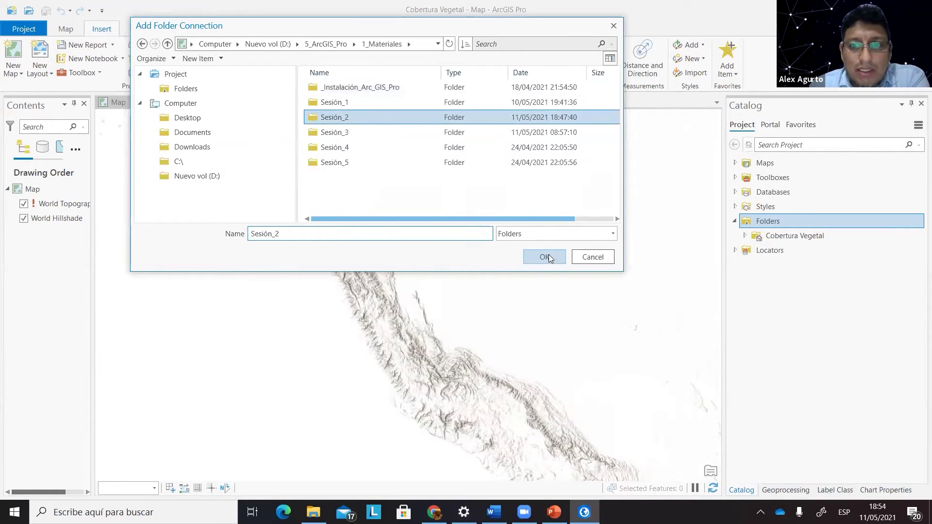
pyautogui.click(547, 256)
pyautogui.click(745, 250)
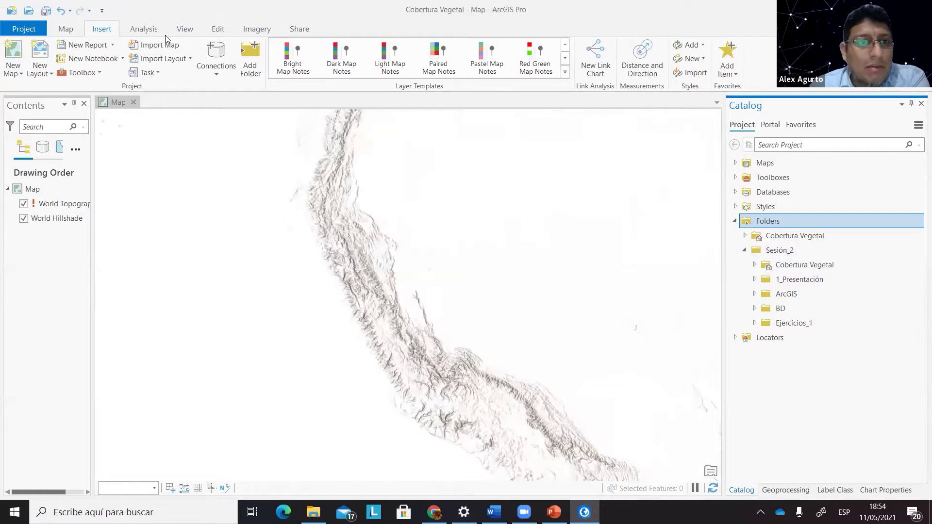
# Import the map document Cuenca_Pampas_Cobertura_Vegetal.mxd from the ArcGIS folder of the Sesión_2 connection into the project.
pyautogui.click(153, 44)
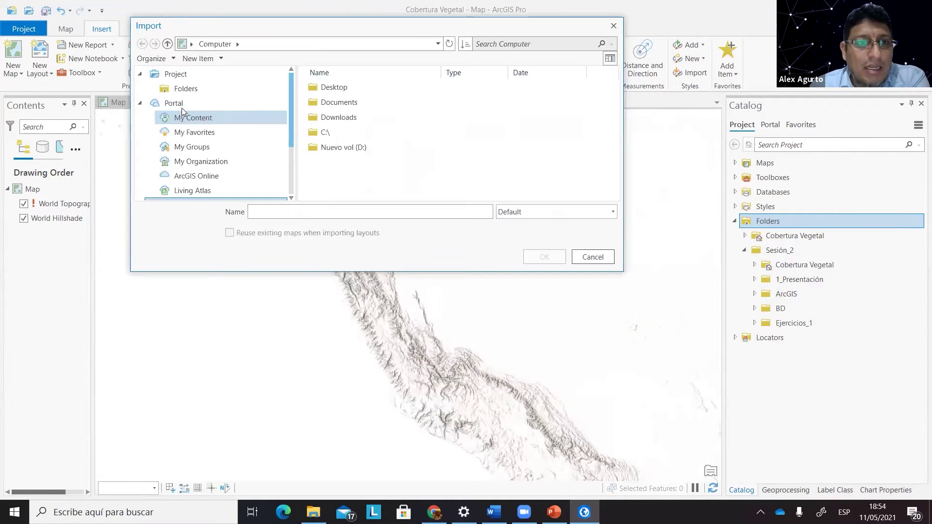
pyautogui.click(188, 88)
pyautogui.click(323, 104)
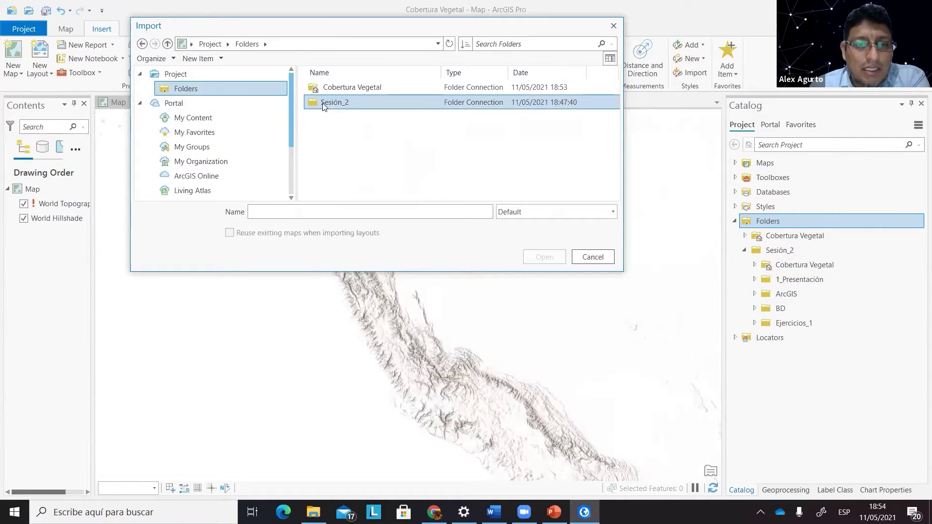
pyautogui.doubleClick(324, 104)
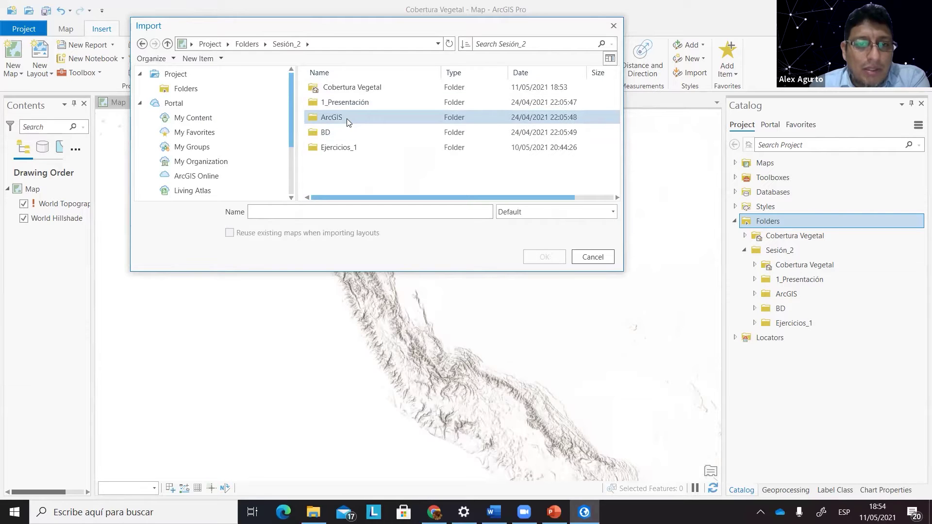
pyautogui.doubleClick(346, 119)
pyautogui.moveTo(440, 70); pyautogui.dragTo(542, 70)
pyautogui.click(371, 102)
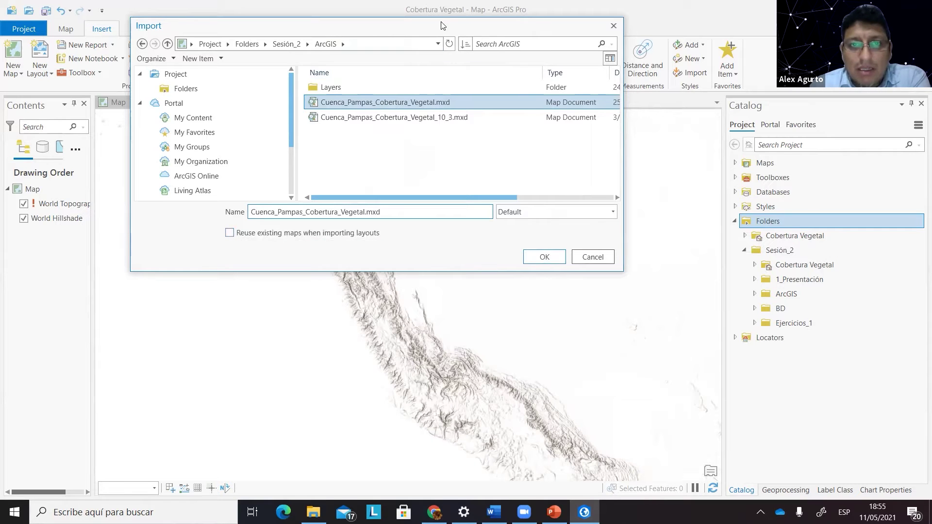
pyautogui.moveTo(442, 28); pyautogui.dragTo(443, 119)
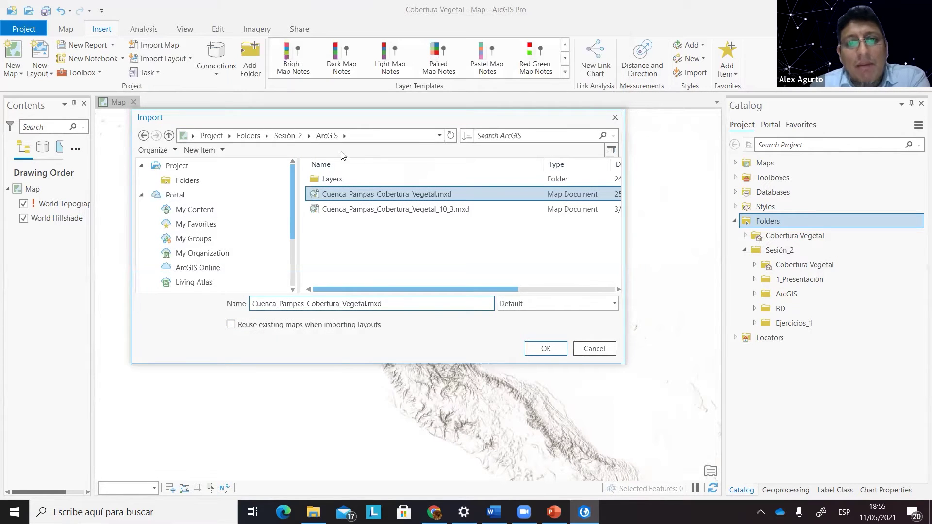
pyautogui.click(544, 349)
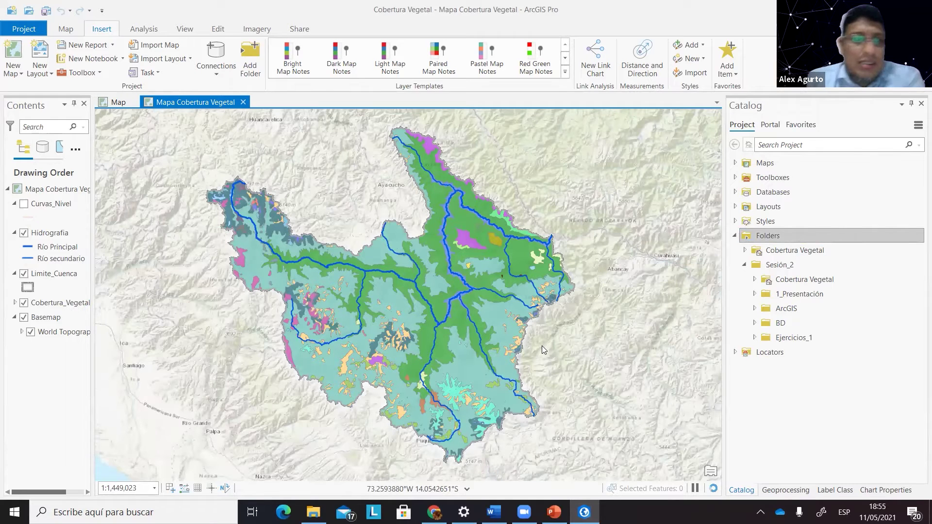
# Compare the default Map view with the imported Mapa Cobertura Vegetal view.
pyautogui.click(127, 107)
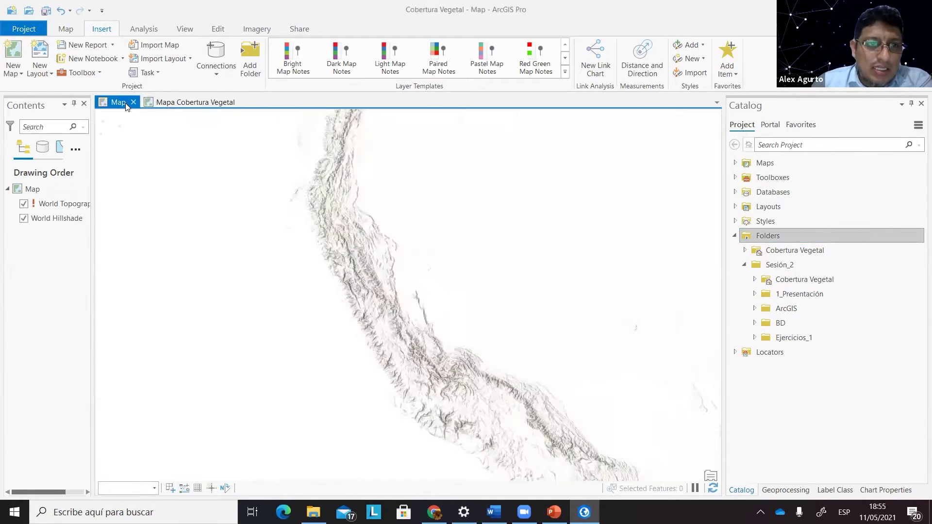
pyautogui.click(198, 104)
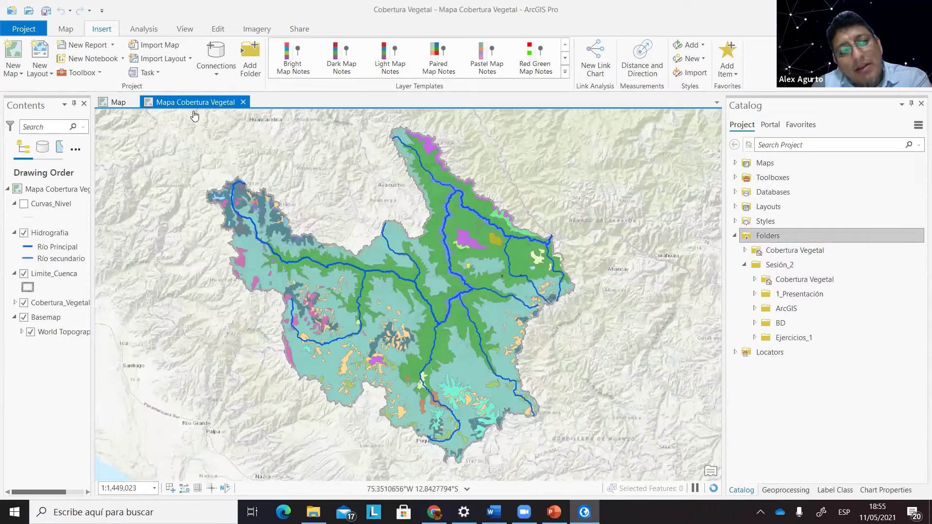
pyautogui.click(118, 103)
pyautogui.click(194, 102)
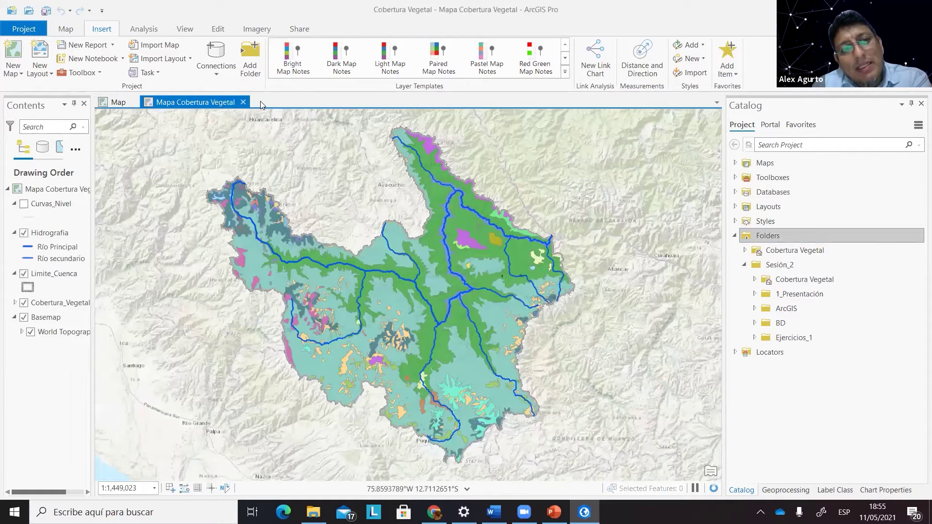
# Expand the project's Maps collection and add a new map to it.
pyautogui.click(736, 162)
pyautogui.rightClick(771, 164)
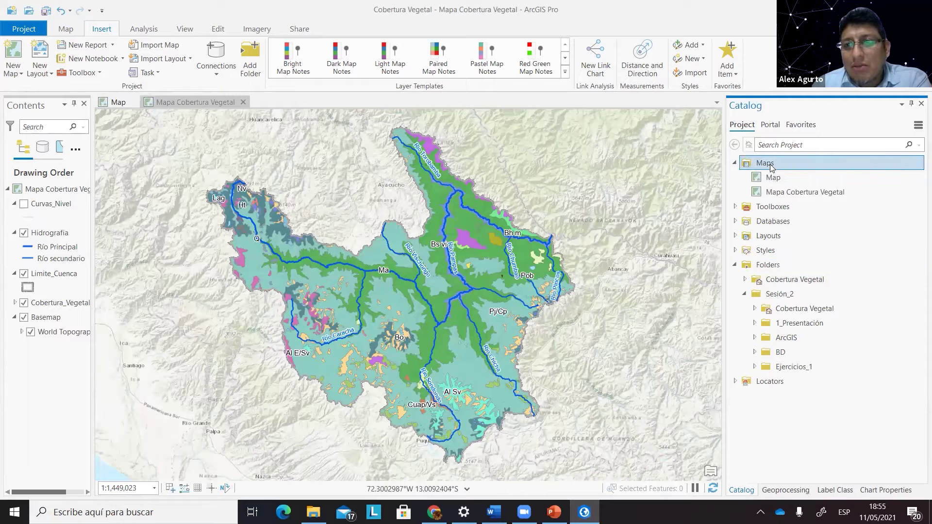
pyautogui.click(800, 174)
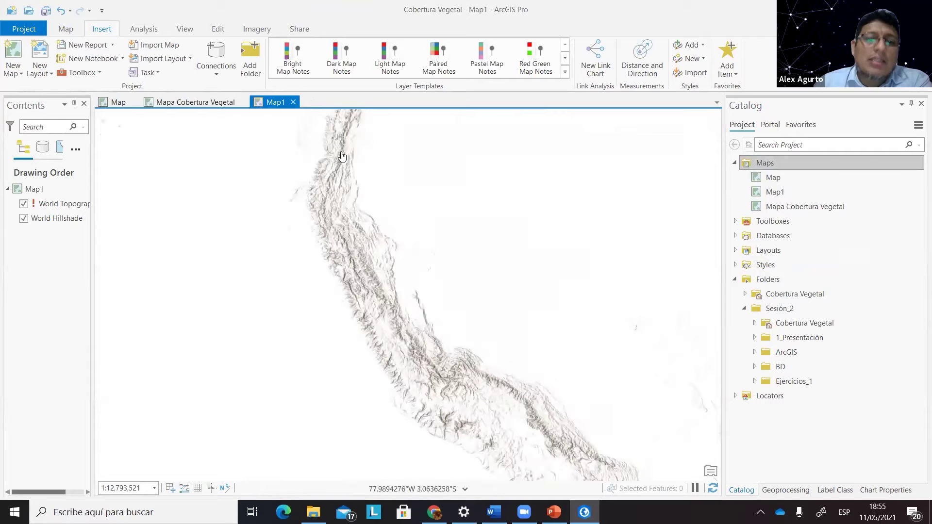
# Examine the river and vegetation labels in the Mapa Cobertura Vegetal view and the legend of the Cobertura_Vegetal layer.
pyautogui.click(216, 100)
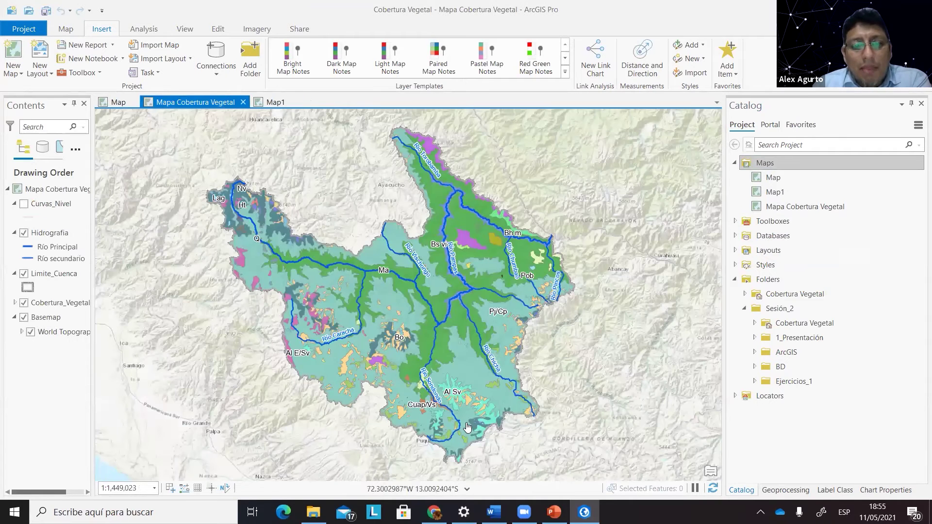
pyautogui.scroll(2, 441, 386)
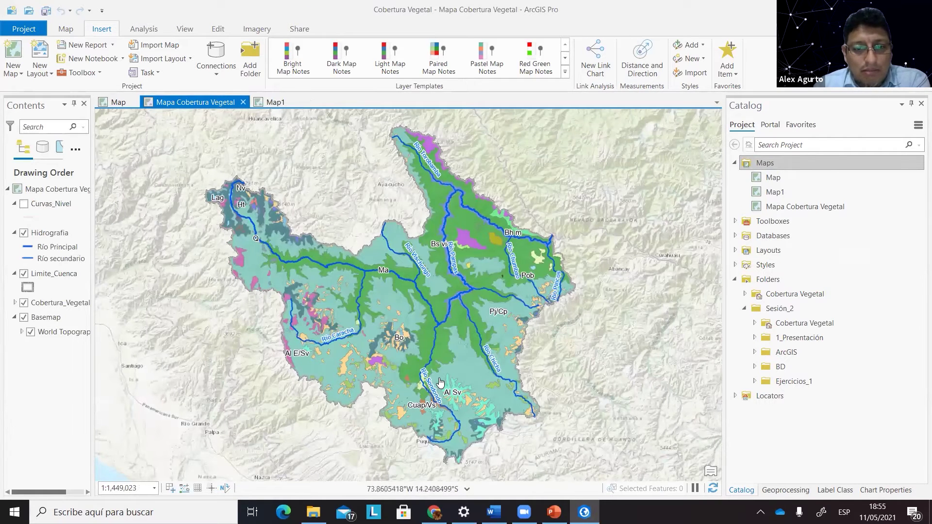
pyautogui.moveTo(472, 238); pyautogui.dragTo(459, 334)
pyautogui.press('Left')
pyautogui.press('Up')
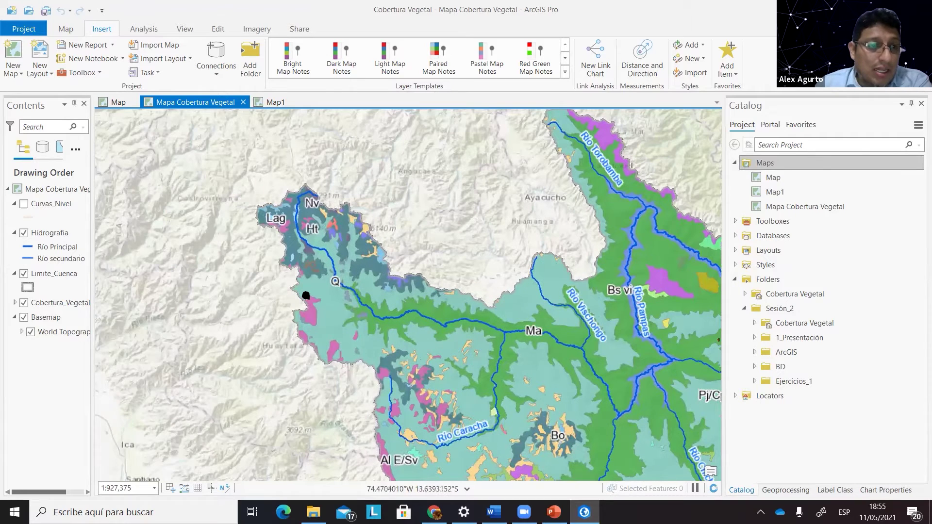
pyautogui.click(14, 305)
pyautogui.click(15, 305)
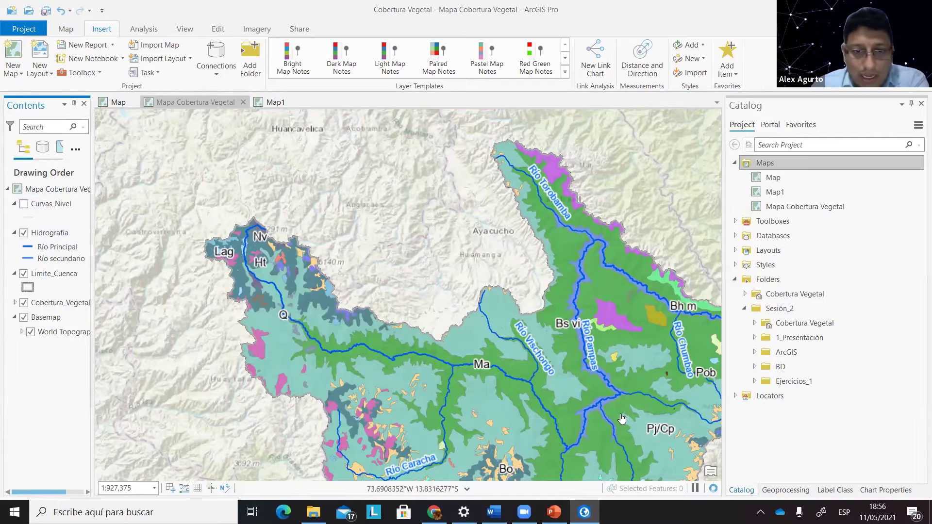
pyautogui.scroll(-3, 474, 338)
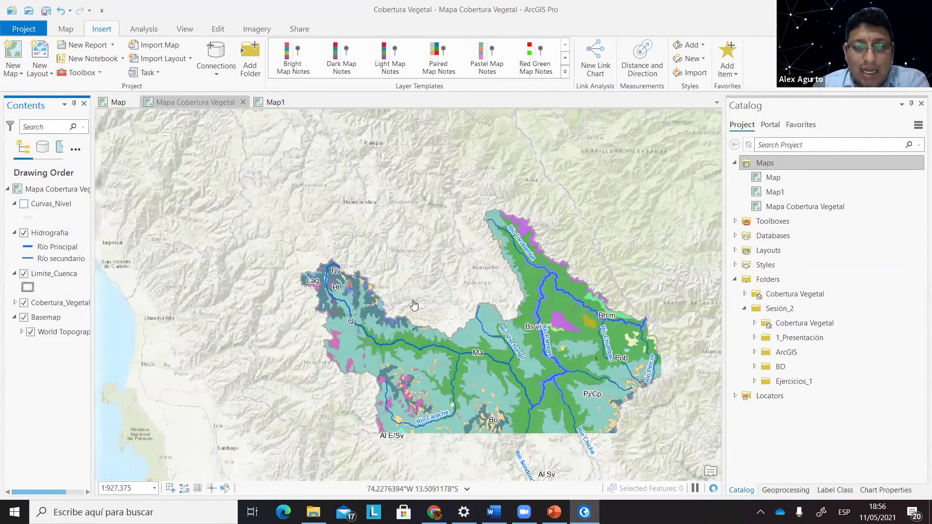
pyautogui.moveTo(414, 305); pyautogui.dragTo(394, 224)
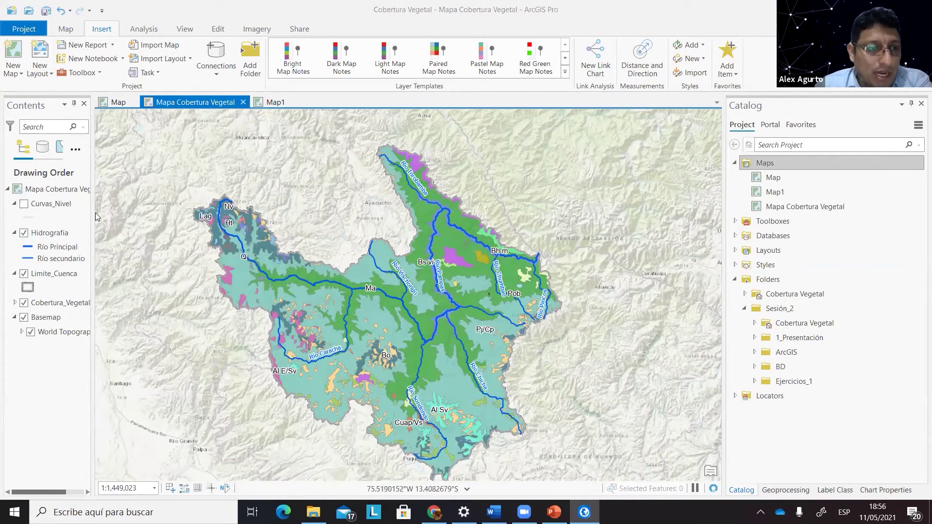
pyautogui.rightClick(41, 193)
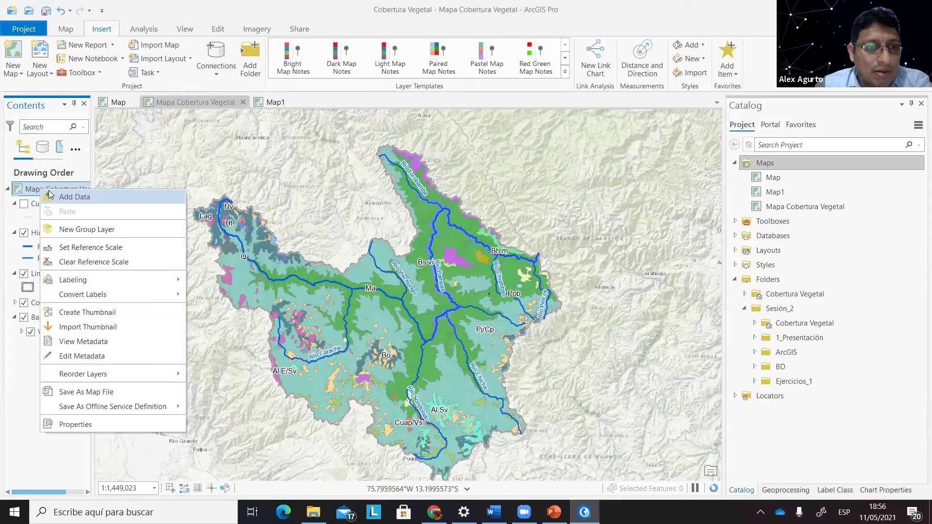
pyautogui.click(211, 184)
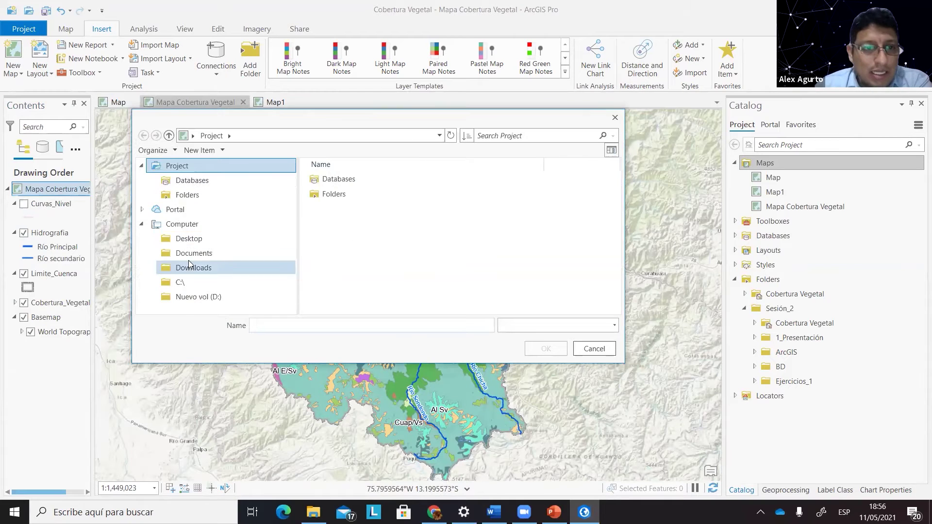
pyautogui.click(335, 195)
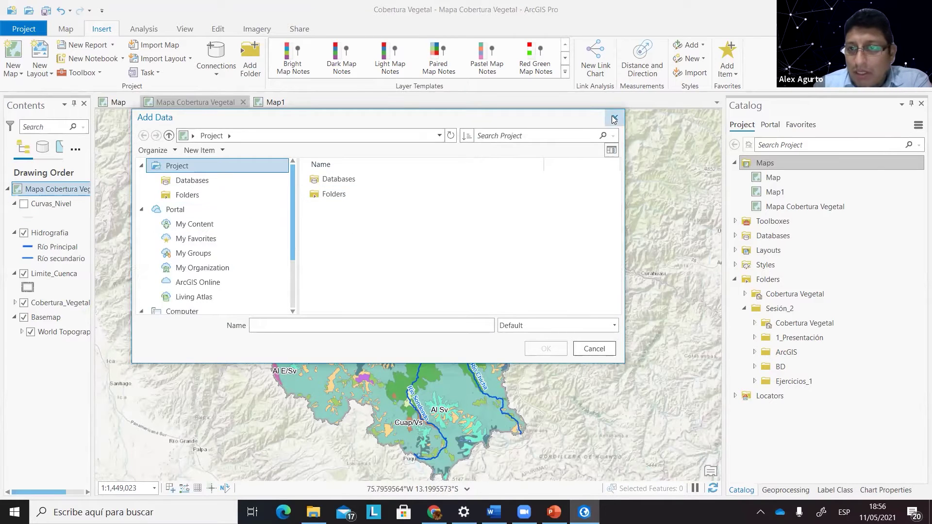
pyautogui.click(615, 117)
# Add the existing geodatabase Cuenca_Pampas.gdb from the ArcGIS folder of the Sesión_2 connection to the project's databases.
pyautogui.click(735, 236)
pyautogui.rightClick(774, 236)
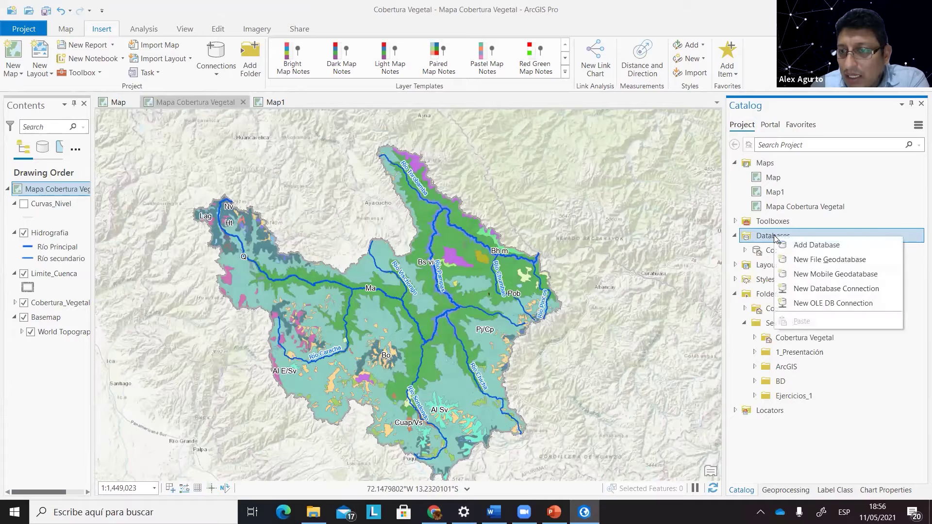
pyautogui.click(801, 245)
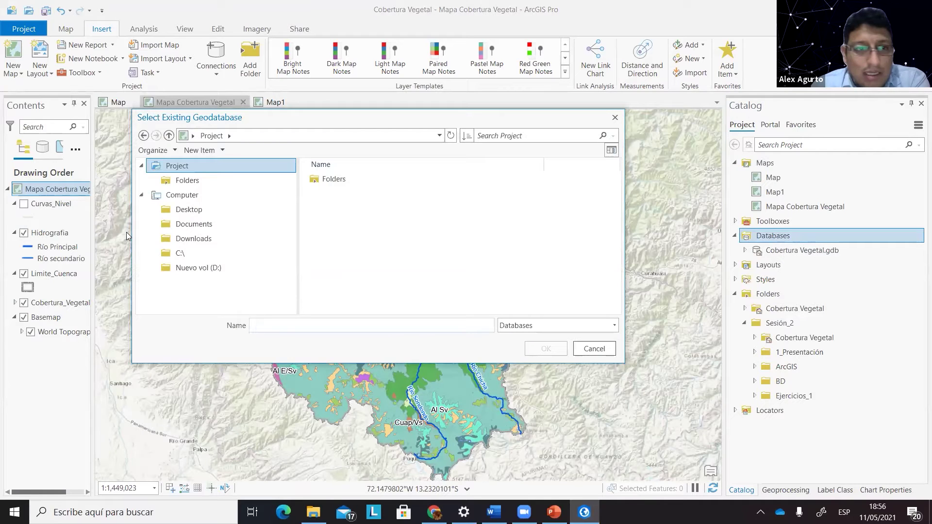
pyautogui.click(203, 268)
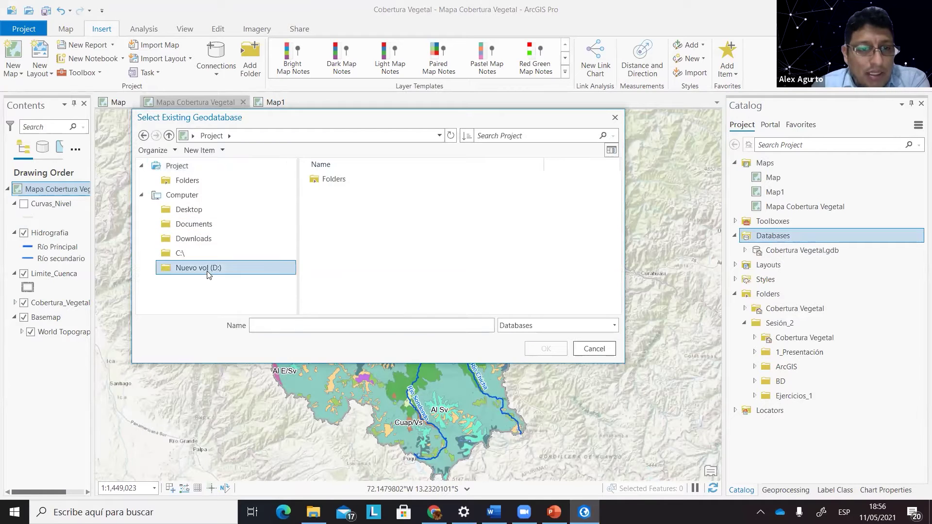
pyautogui.click(191, 183)
pyautogui.doubleClick(356, 194)
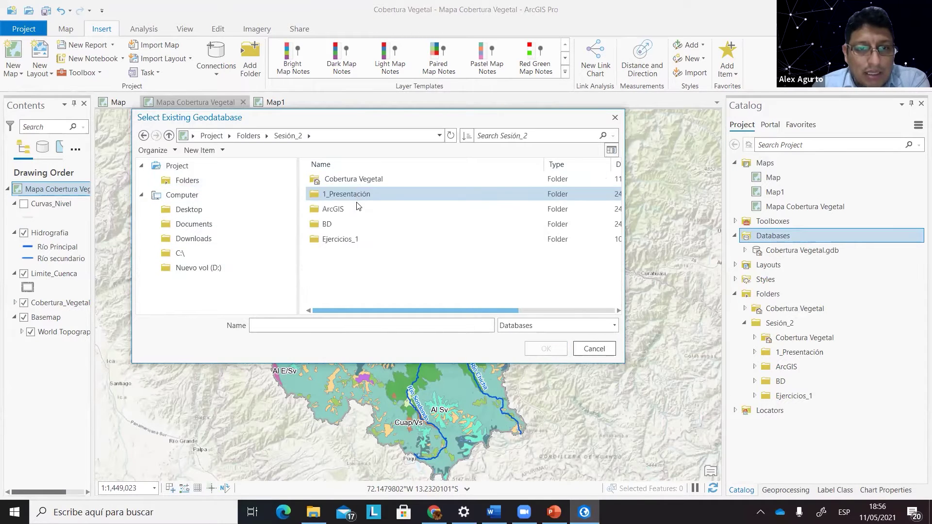
pyautogui.doubleClick(348, 208)
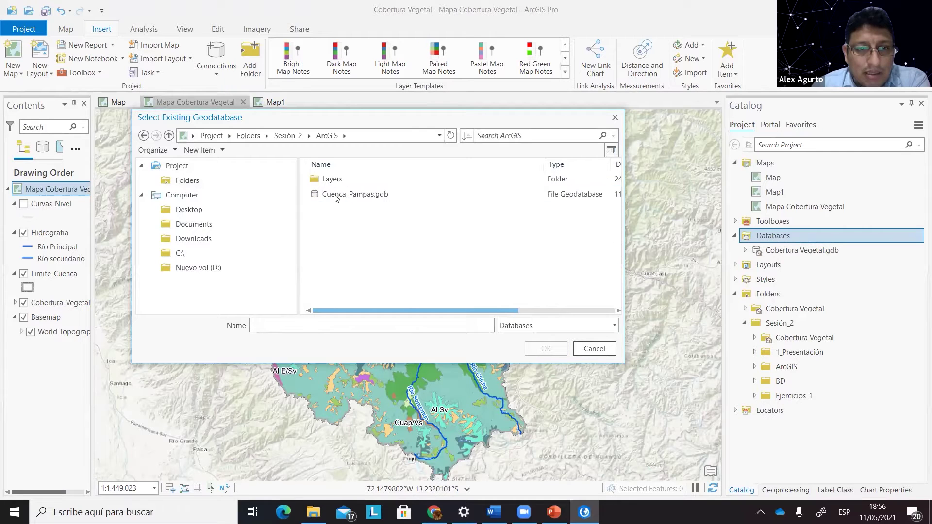
pyautogui.click(338, 196)
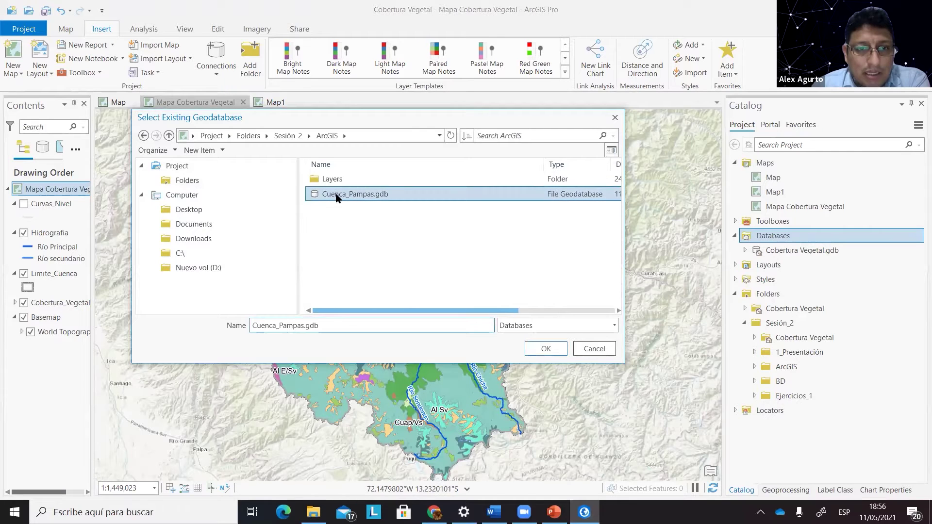
pyautogui.click(550, 349)
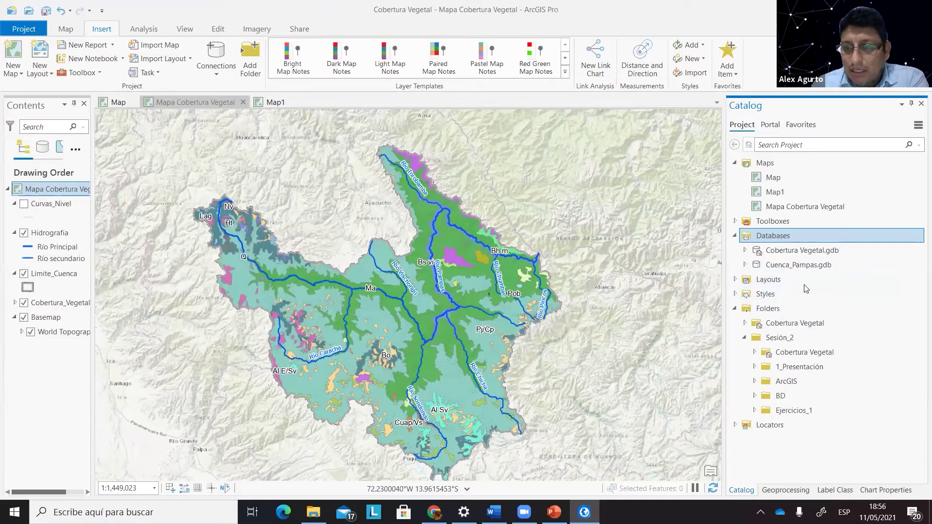
# Show the Curvas_Nivel layer and add the Cobertura_Vegetal feature class from the Data_Z18 dataset of Cuenca_Pampas.gdb to the map.
pyautogui.click(745, 265)
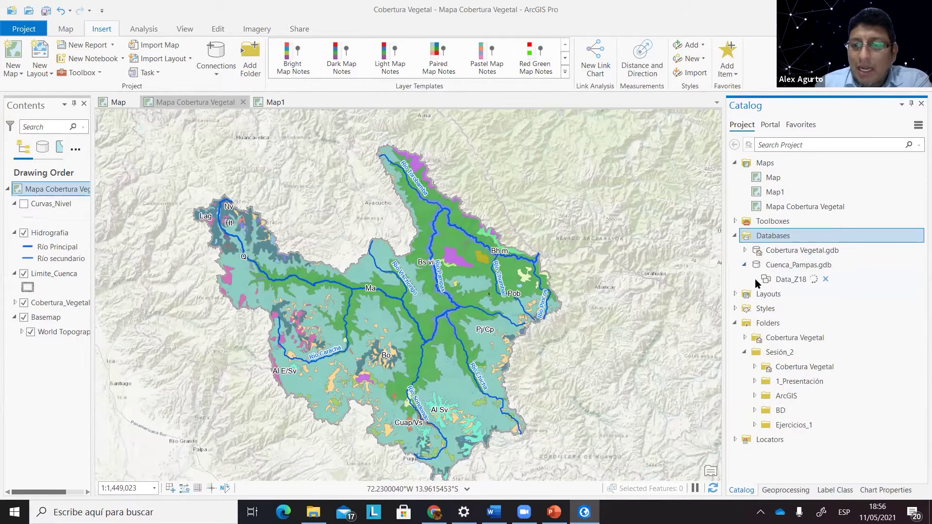
pyautogui.moveTo(819, 343)
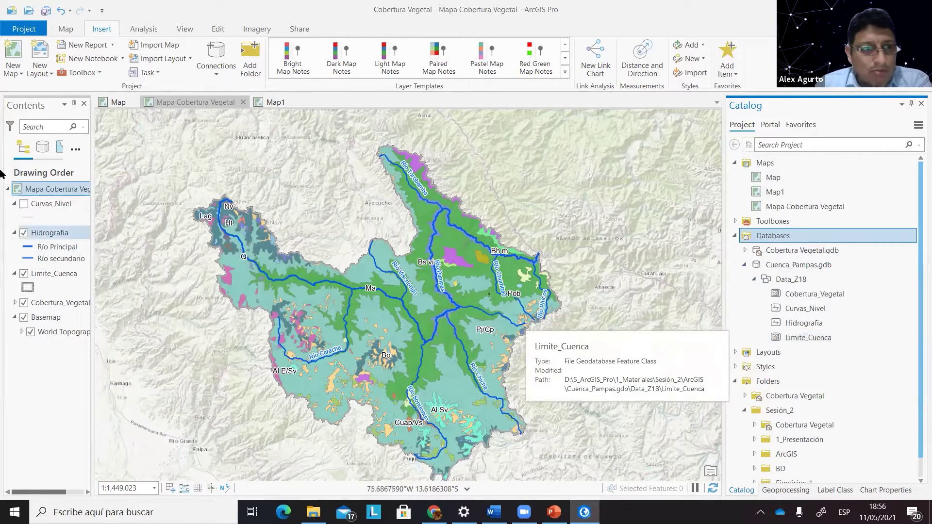
pyautogui.click(24, 204)
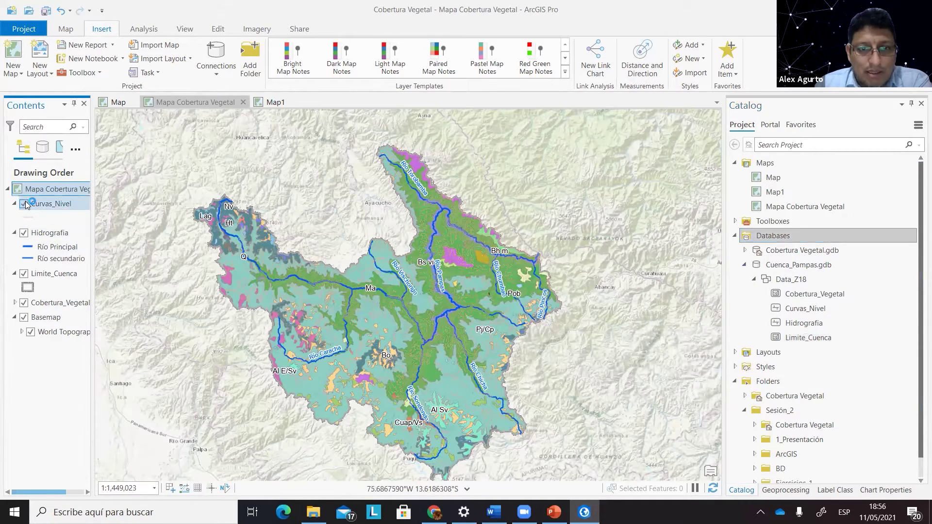
pyautogui.moveTo(819, 294); pyautogui.dragTo(46, 228)
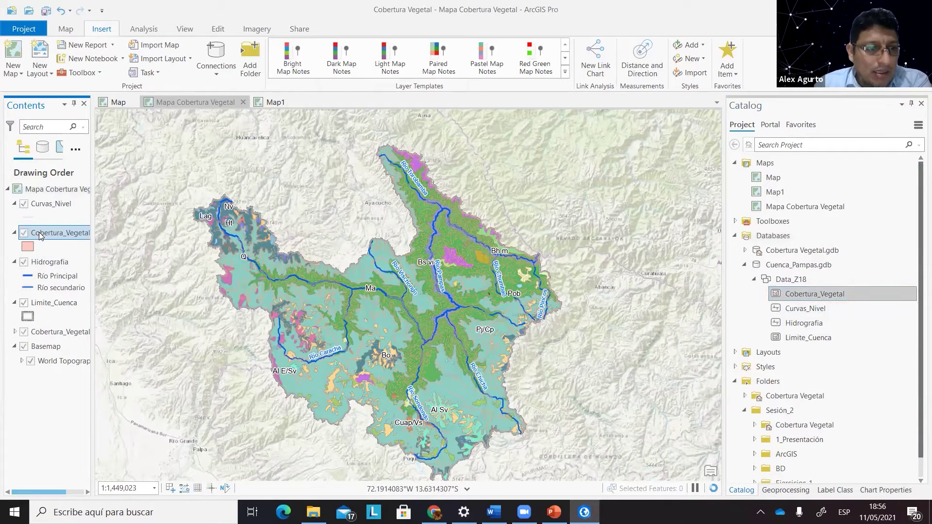
# Hide the original Cobertura_Vegetal layer and move the newly added Cobertura_Vegetal layer just below Limite_Cuenca in the drawing order.
pyautogui.click(24, 332)
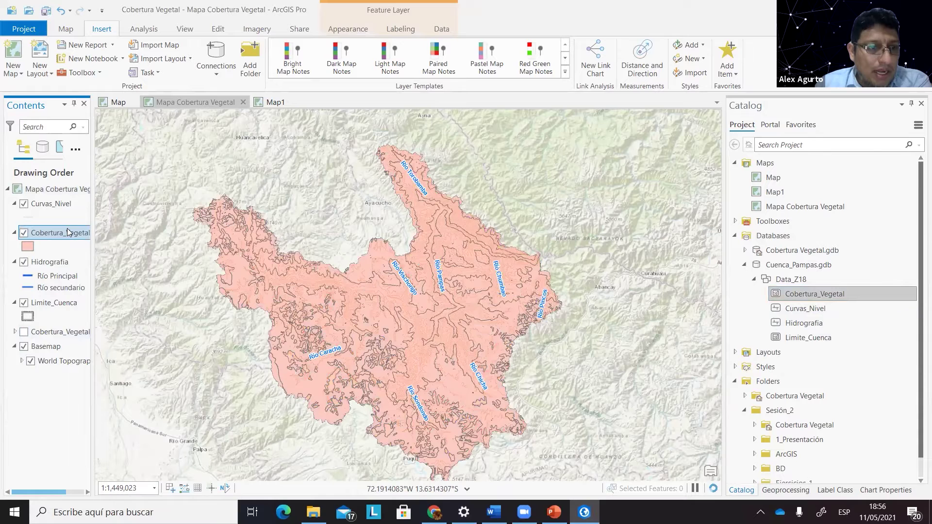
pyautogui.moveTo(63, 331); pyautogui.dragTo(59, 319)
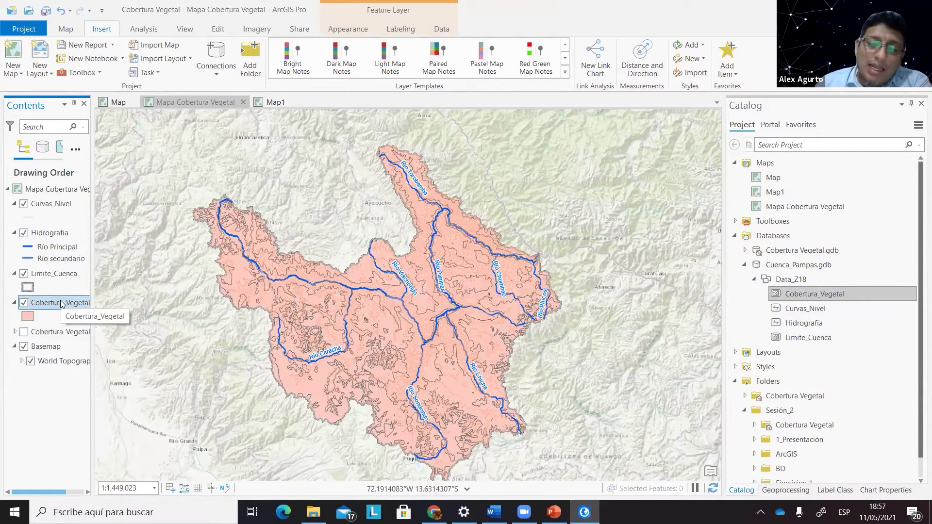
# Open the symbology settings of the newly added Cobertura_Vegetal layer and start importing its symbology with Apply Symbology From Layer.
pyautogui.rightClick(62, 303)
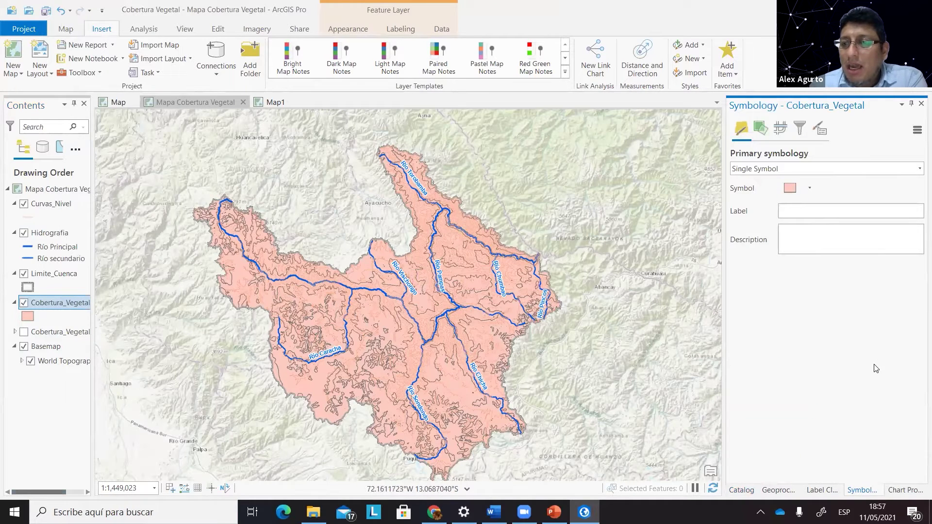
pyautogui.click(919, 170)
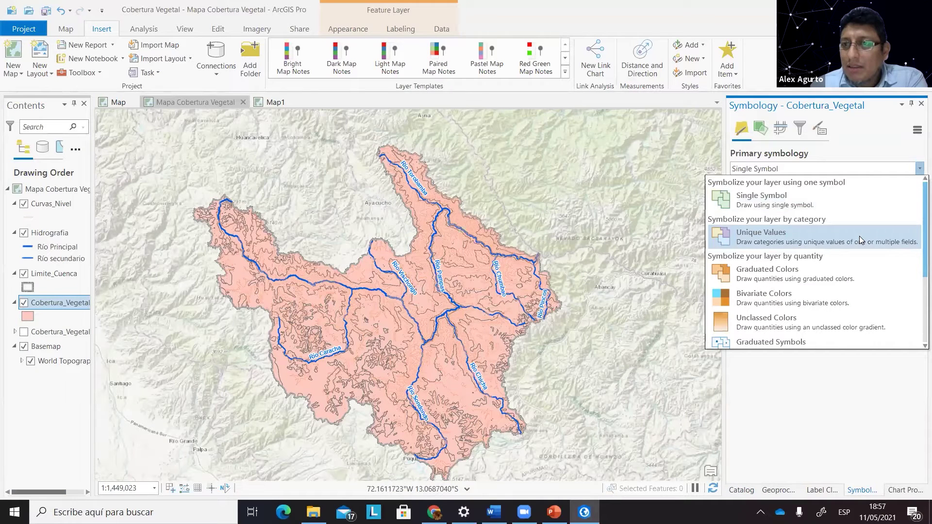
pyautogui.click(892, 125)
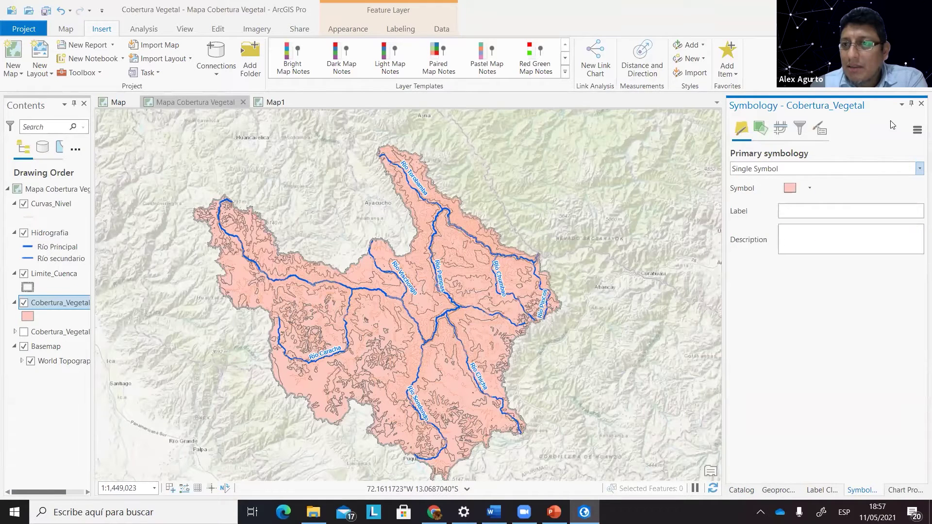
pyautogui.click(916, 131)
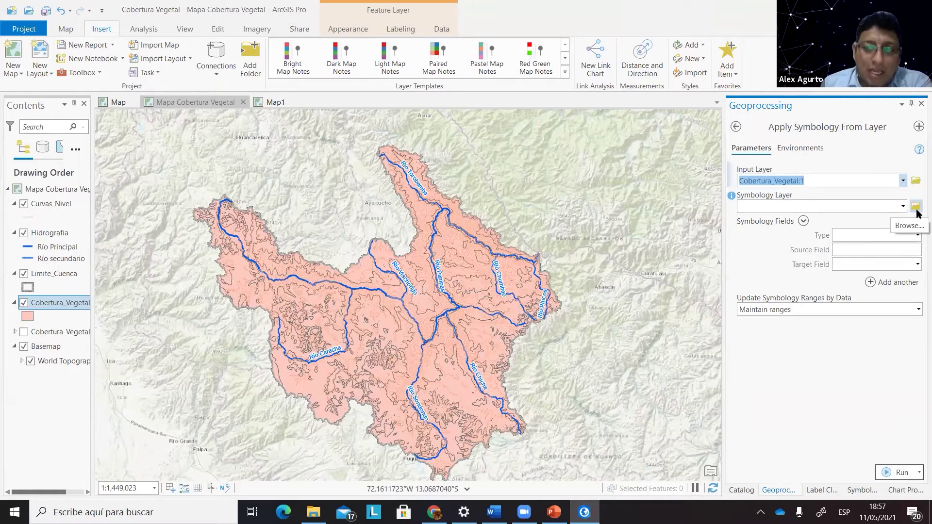
# Apply the symbology of Cobertura Vegetal.lyr from the Sesión_2 ArcGIS Layers folder to the new Cobertura_Vegetal layer and collapse its legend.
pyautogui.click(917, 211)
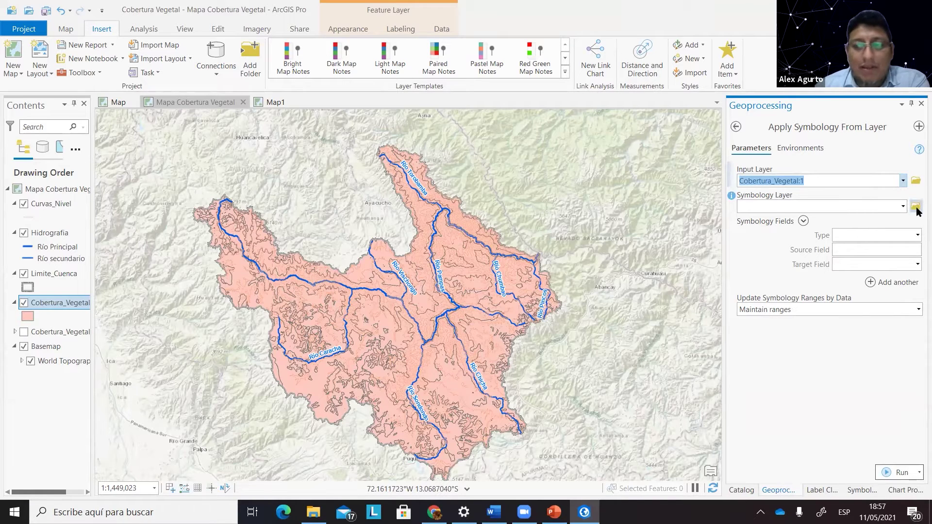
pyautogui.click(916, 209)
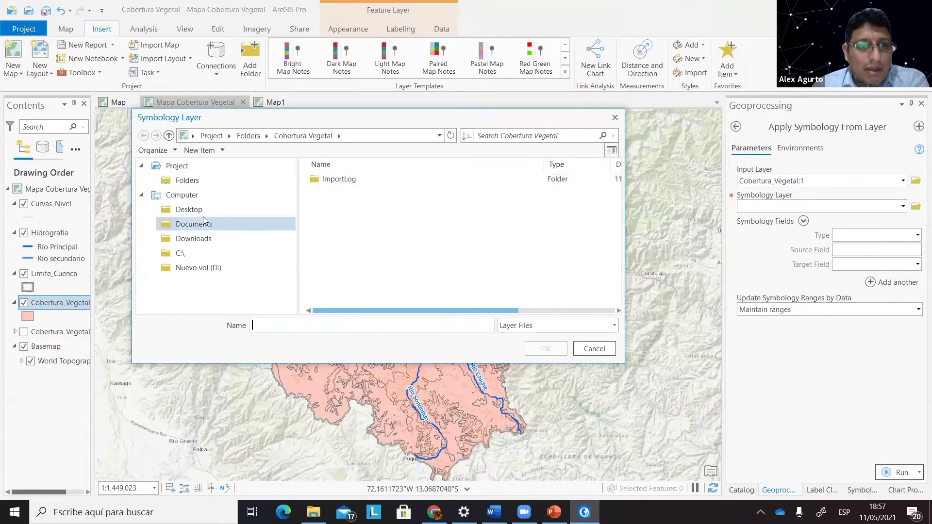
pyautogui.click(185, 188)
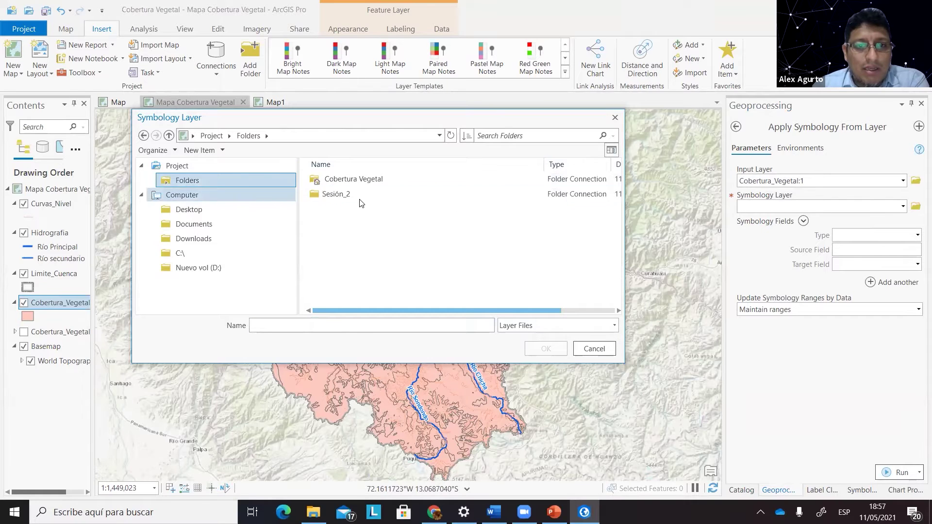
pyautogui.click(360, 199)
pyautogui.doubleClick(361, 199)
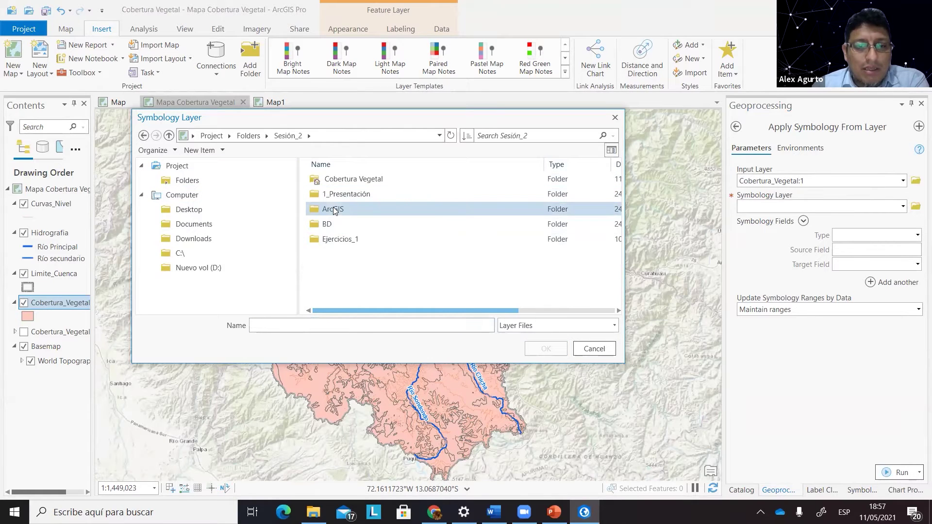
pyautogui.doubleClick(333, 207)
pyautogui.doubleClick(335, 179)
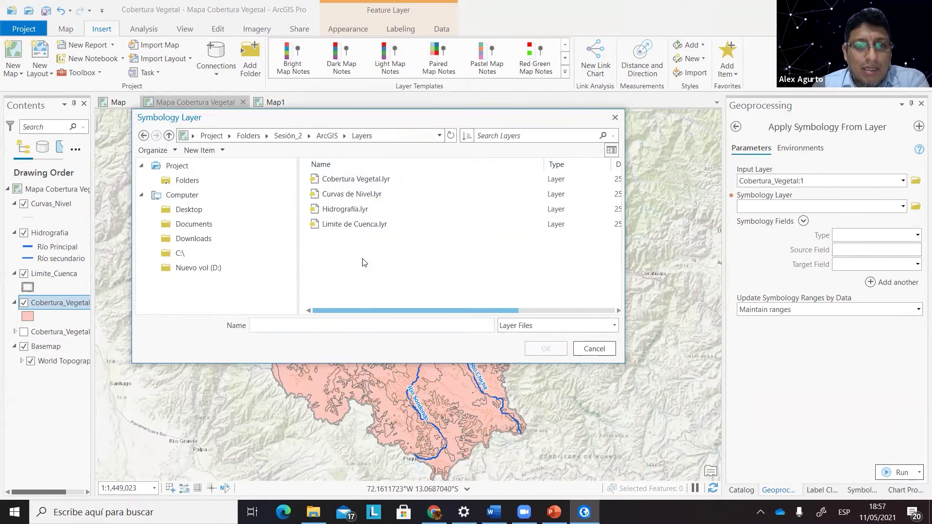
pyautogui.click(369, 181)
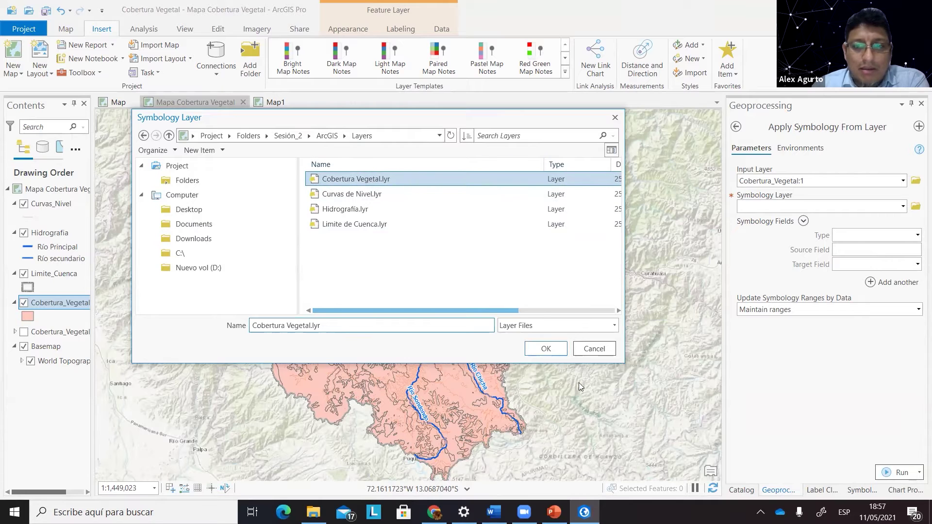
pyautogui.click(551, 351)
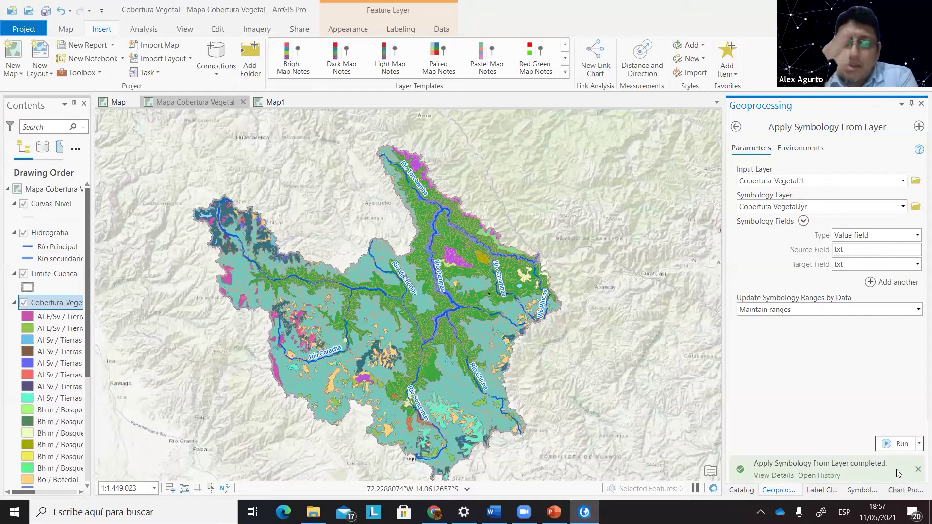
pyautogui.moveTo(896, 469)
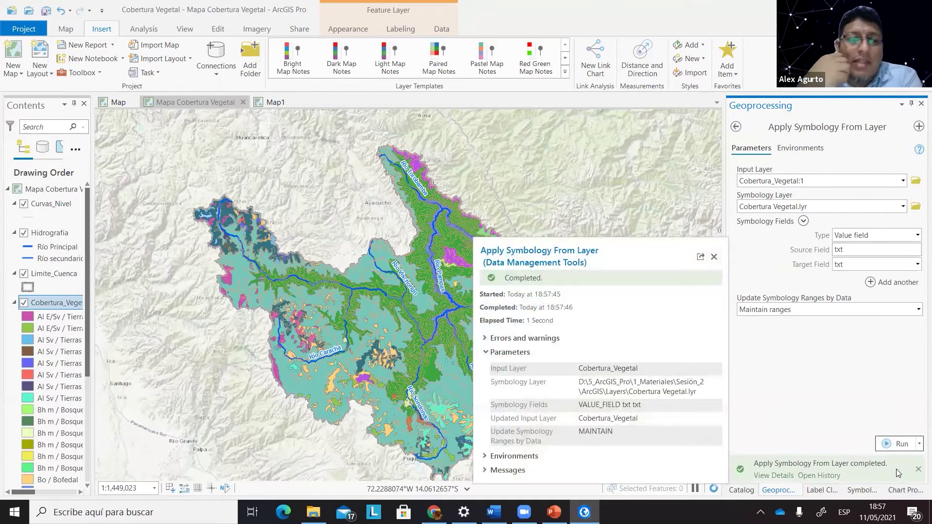
pyautogui.click(713, 257)
pyautogui.click(15, 303)
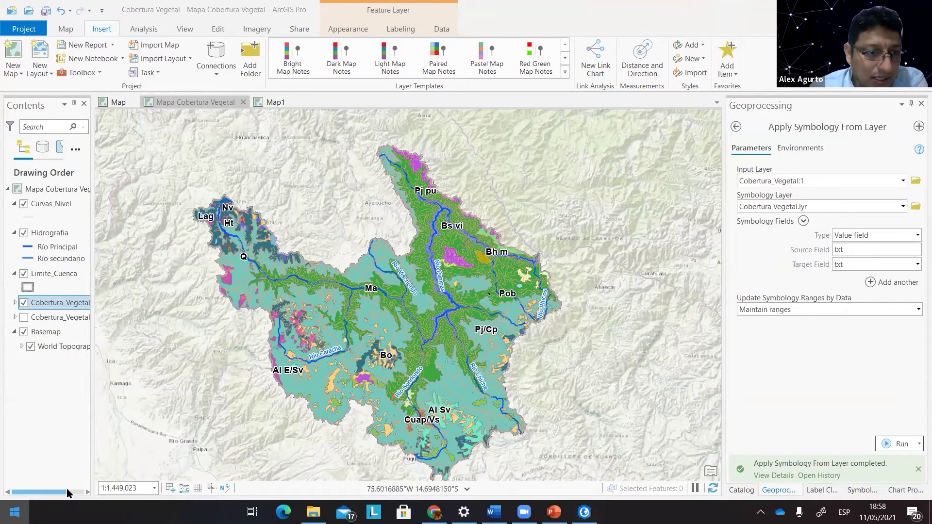
# Launch another ArcGIS Pro session from the installed ArcGIS programs.
pyautogui.press('super')
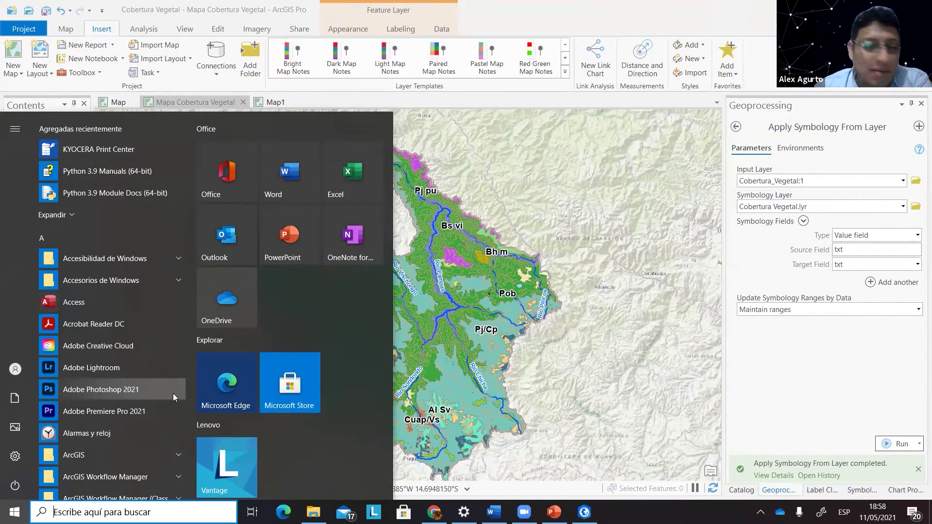
pyautogui.scroll(-2, 136, 426)
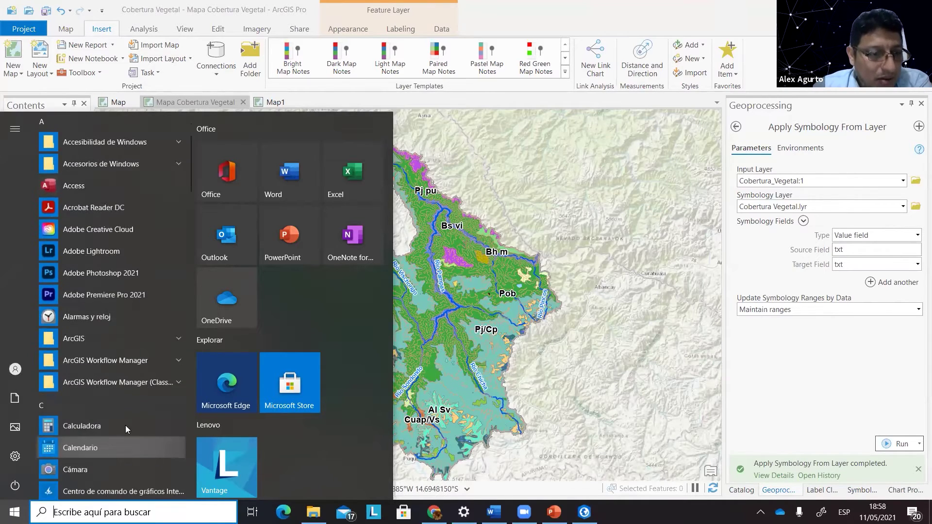
pyautogui.click(160, 342)
pyautogui.scroll(-2, 137, 427)
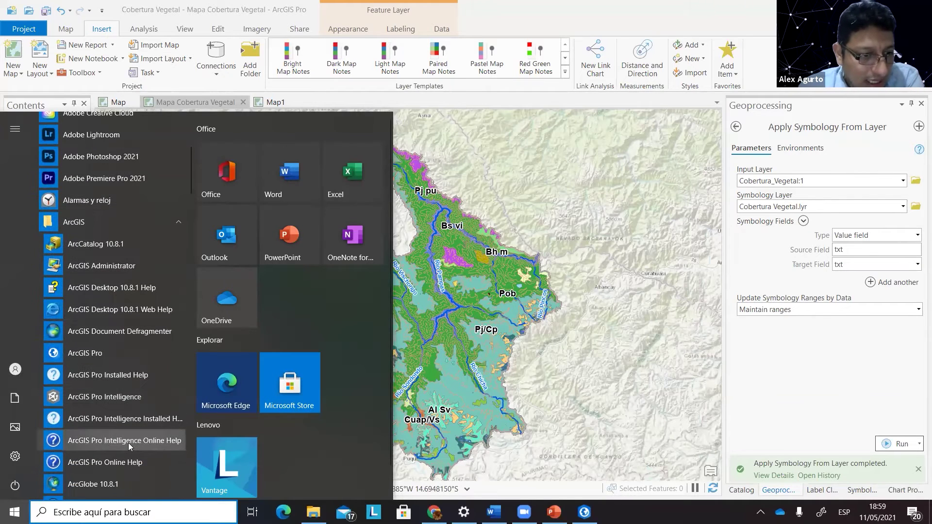
pyautogui.click(100, 353)
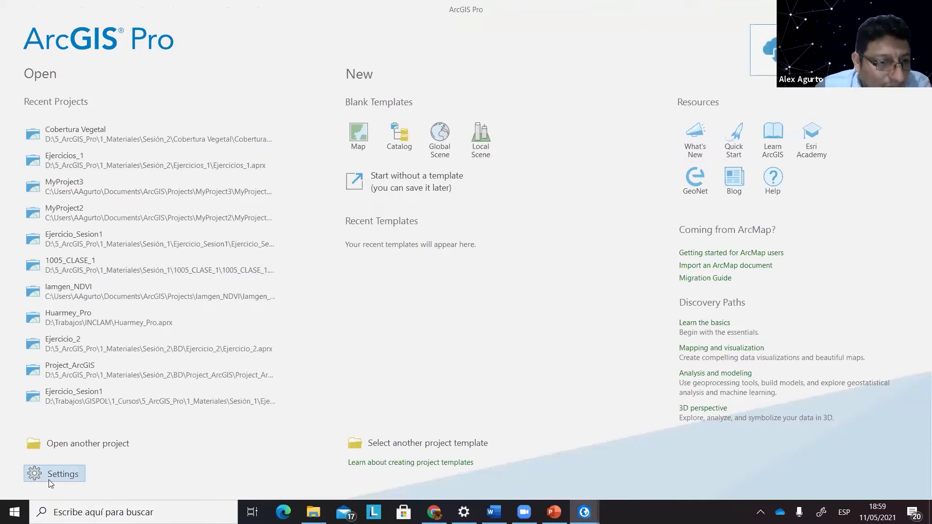
# Examine the display, proofing and help language preferences in the application options, then close the options.
pyautogui.click(47, 480)
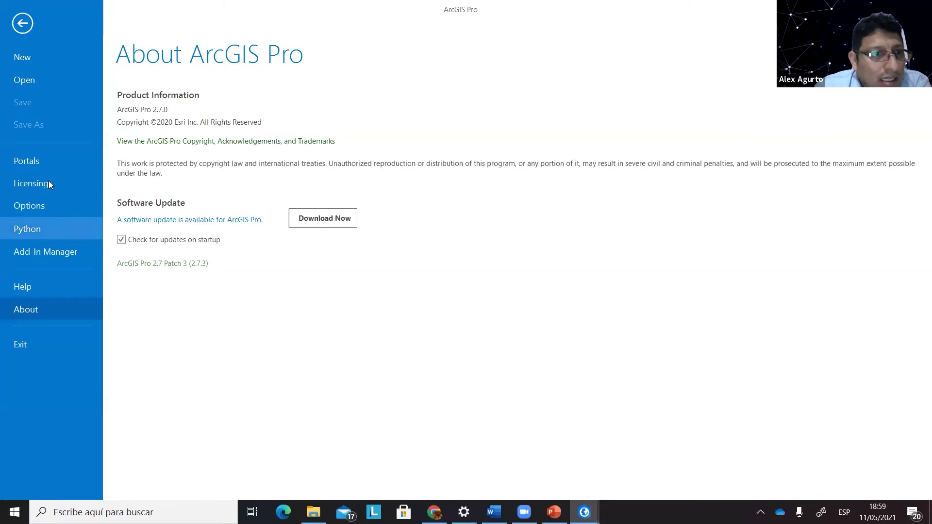
pyautogui.click(40, 203)
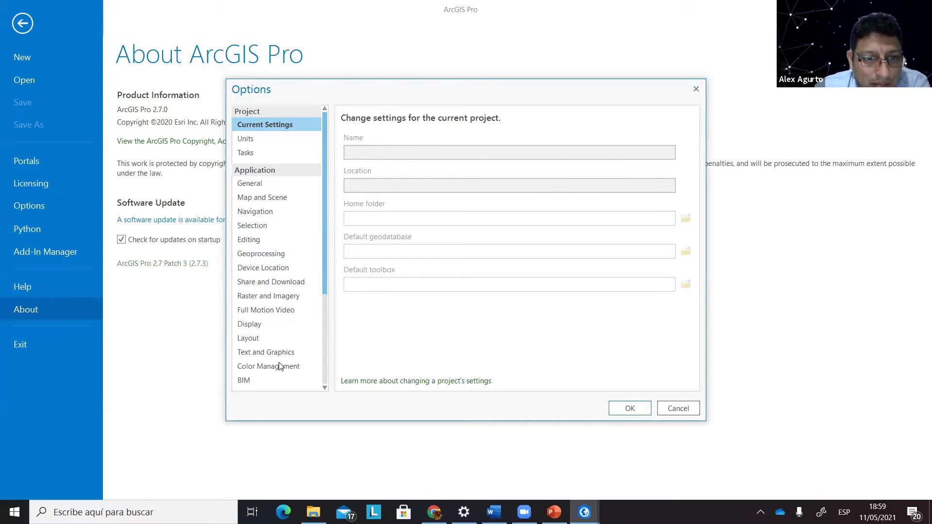
pyautogui.scroll(-4, 272, 378)
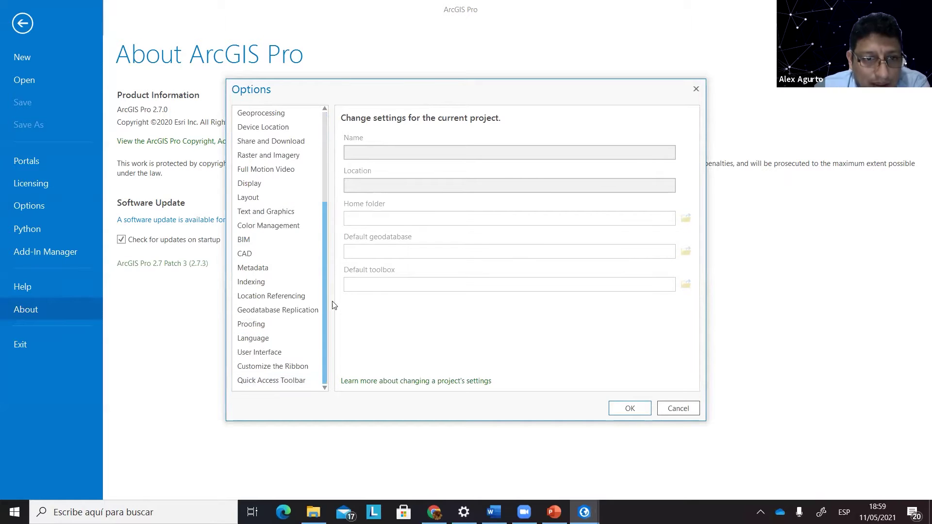
pyautogui.click(273, 342)
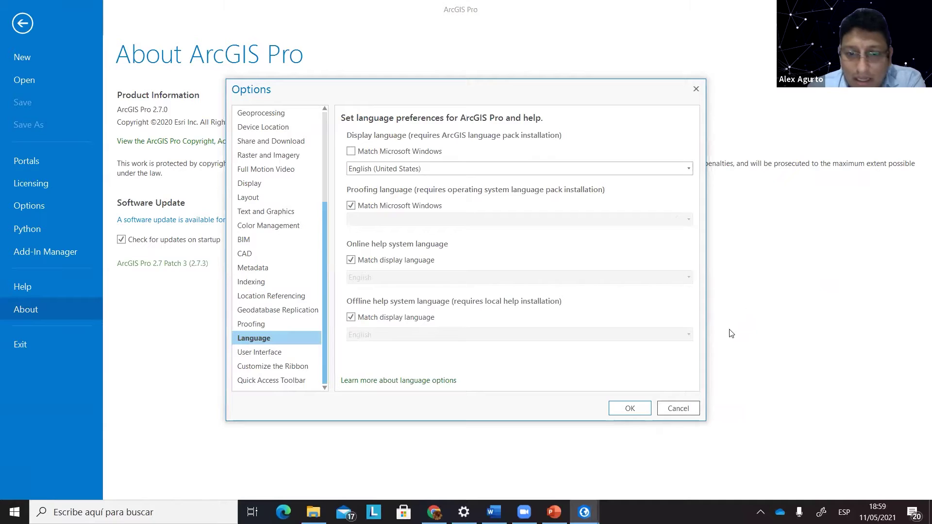
pyautogui.click(697, 90)
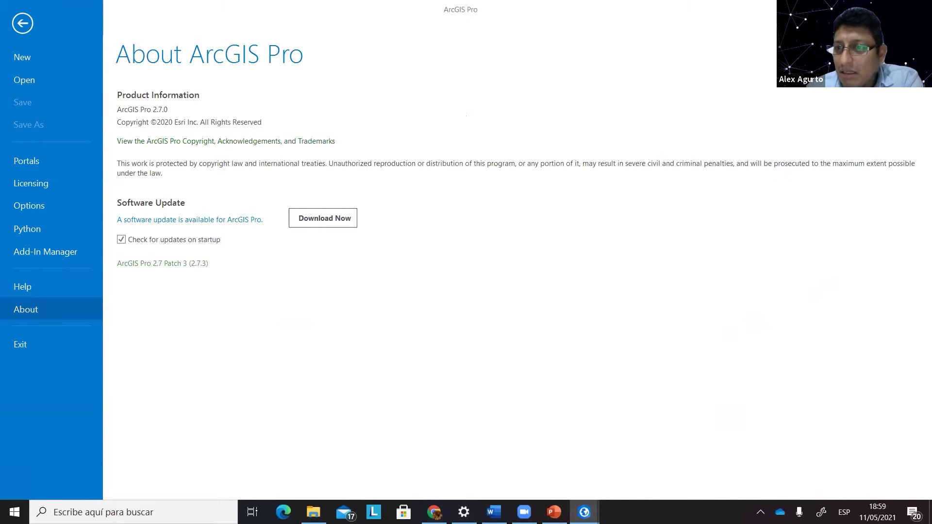
# Switch to the other ArcGIS Pro session and bring up its language preferences in the application options.
pyautogui.press('Escape')
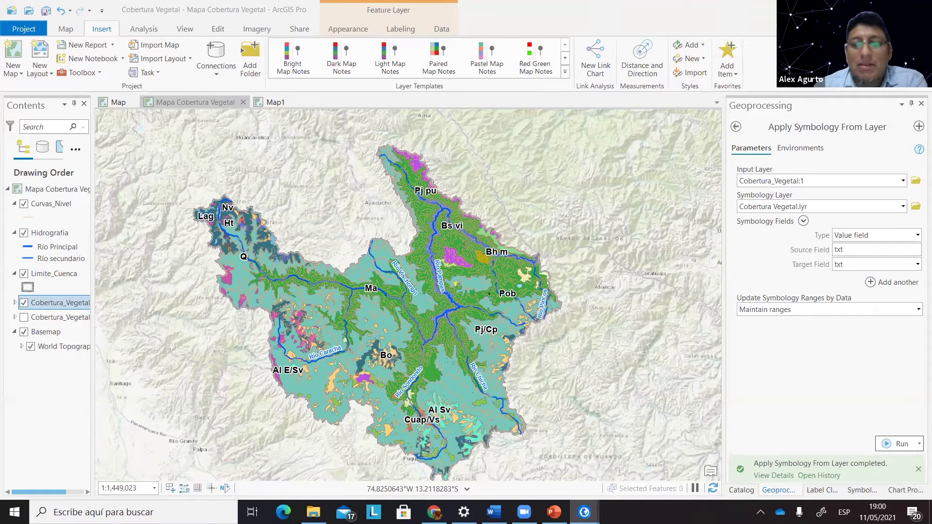
pyautogui.moveTo(584, 513)
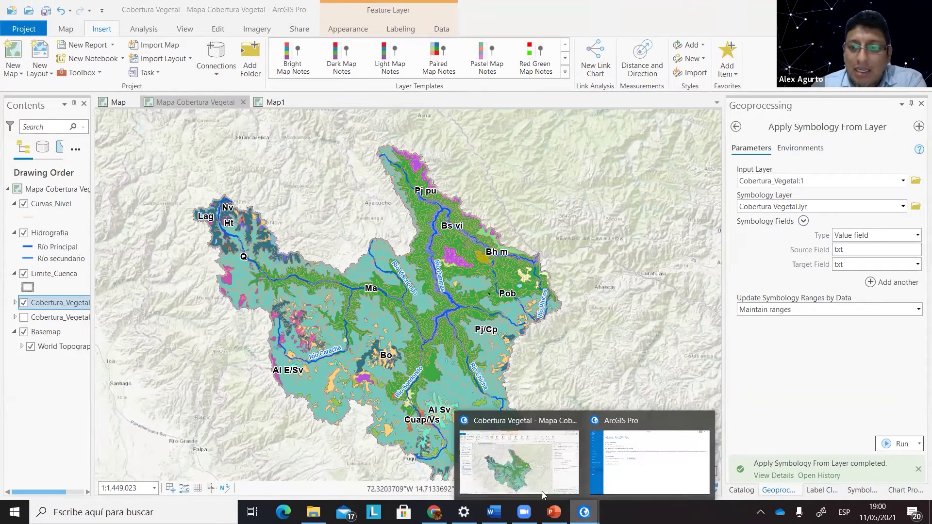
pyautogui.click(635, 465)
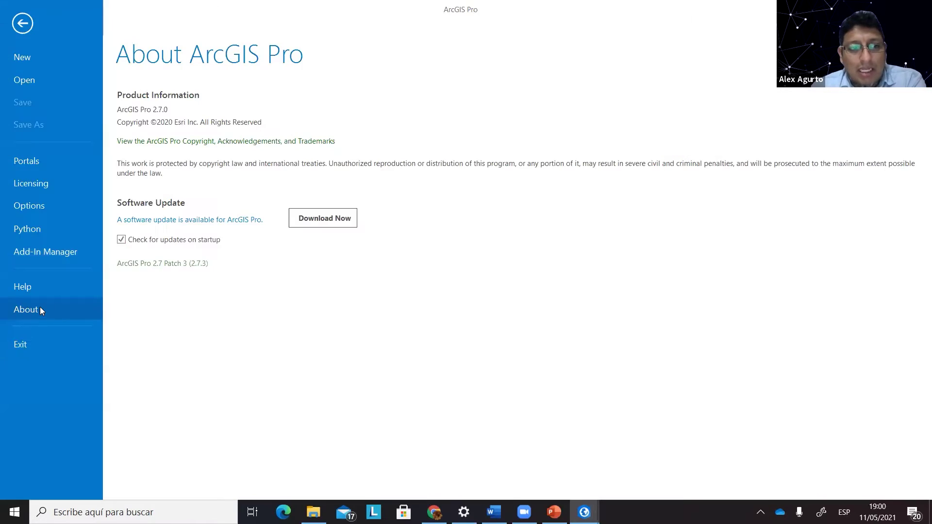
pyautogui.click(39, 205)
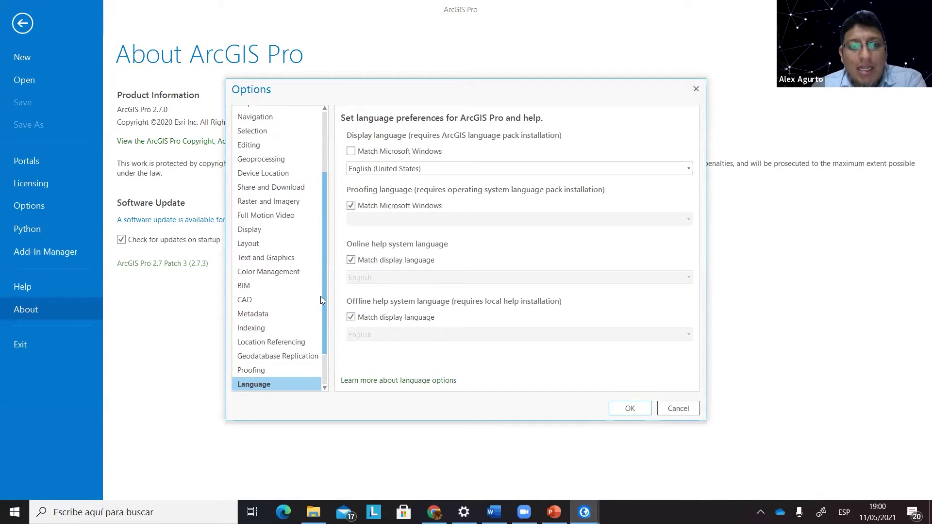
pyautogui.scroll(-2, 318, 350)
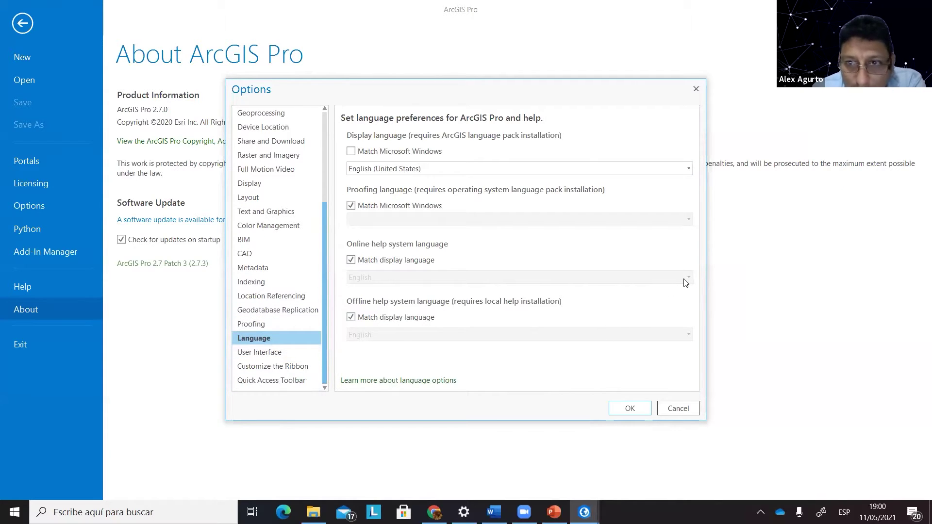
# Try unlinking the online help language from the display language, restore the match, close the options and return to the Cobertura Vegetal project.
pyautogui.click(351, 261)
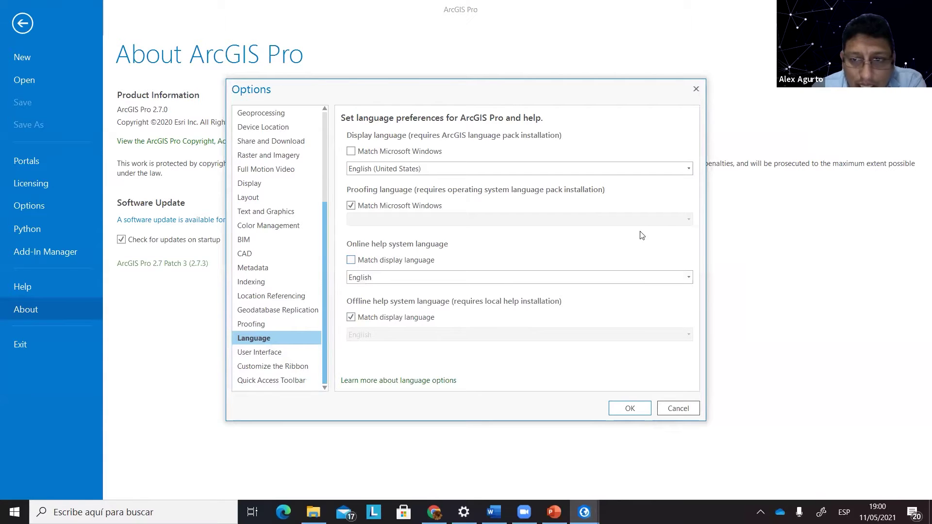
pyautogui.click(689, 280)
pyautogui.click(689, 279)
pyautogui.click(351, 260)
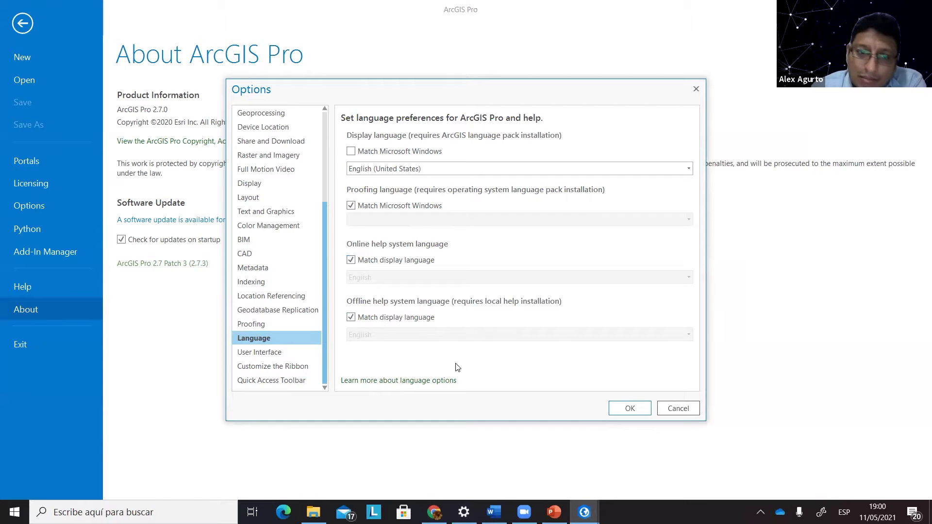
pyautogui.click(696, 89)
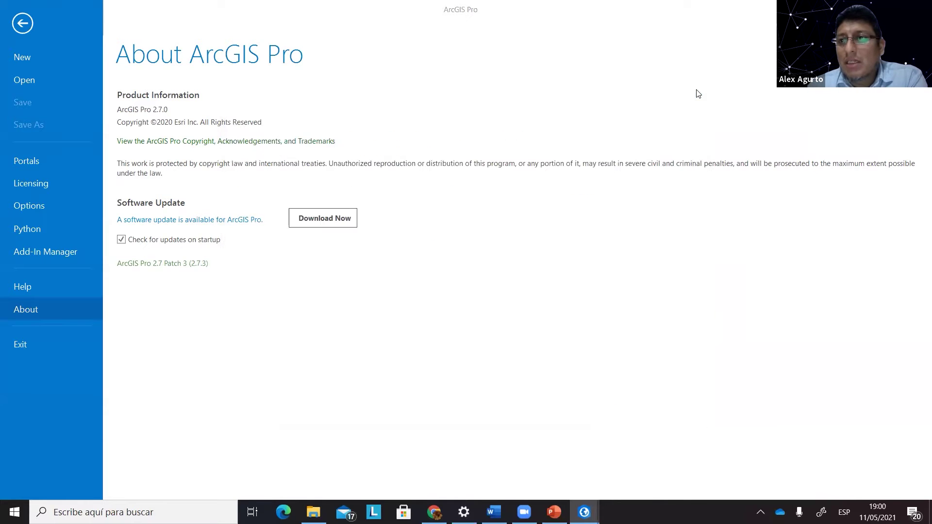
pyautogui.press('Escape')
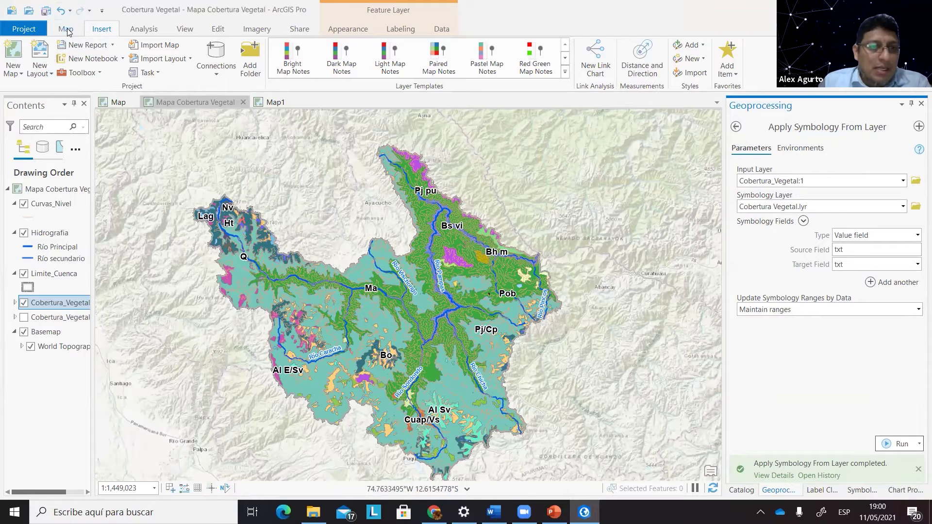
# Close the Mapa Cobertura Vegetal and Map1 views, leaving only the Map view open.
pyautogui.click(237, 104)
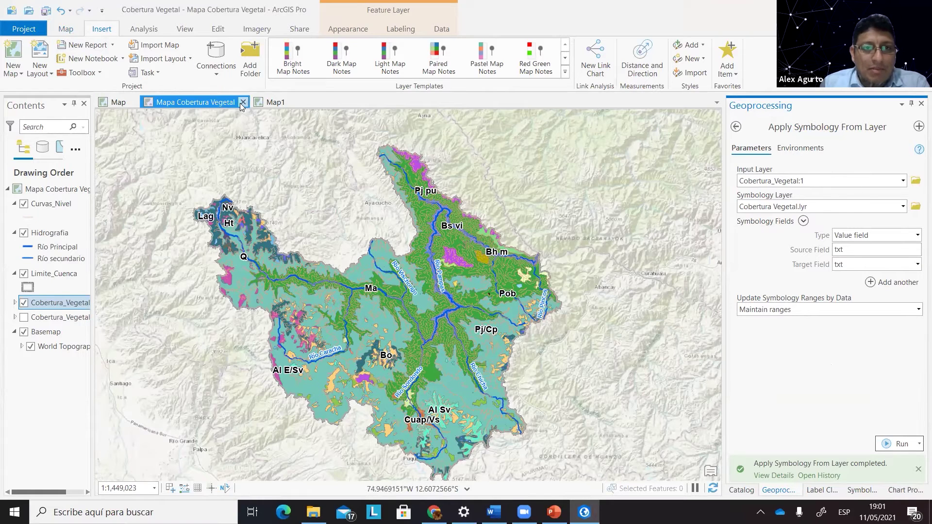
pyautogui.click(243, 102)
pyautogui.click(185, 104)
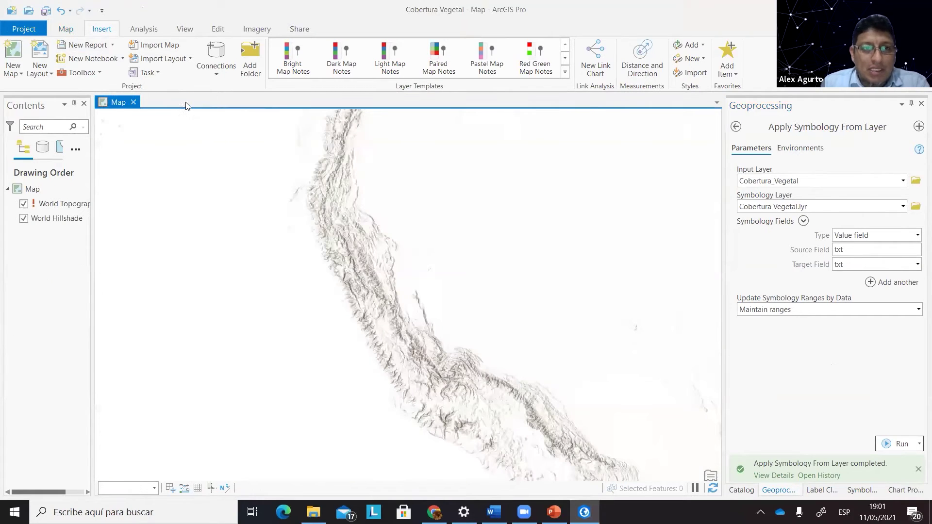
# Delete the Mapa Cobertura Vegetal map from the project's maps and confirm the deletion.
pyautogui.click(742, 490)
pyautogui.click(796, 208)
pyautogui.rightClick(796, 208)
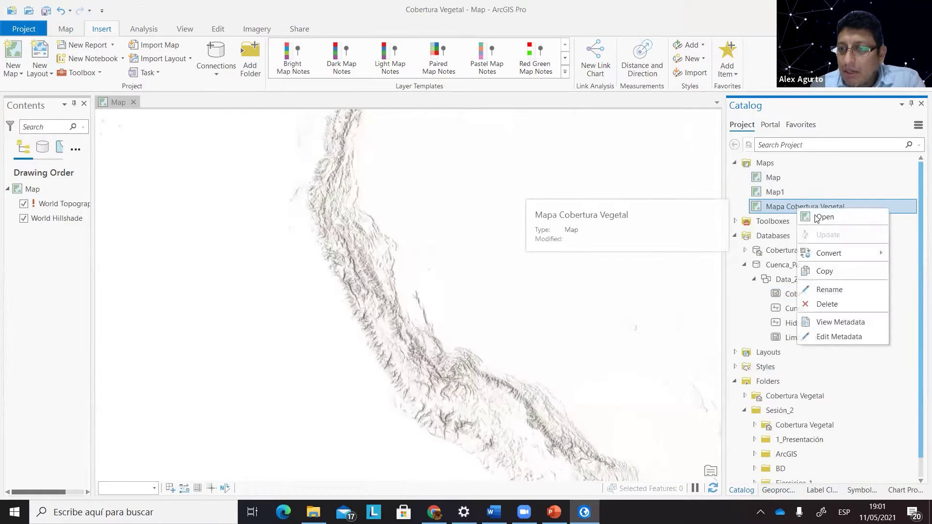
pyautogui.click(826, 304)
pyautogui.click(504, 279)
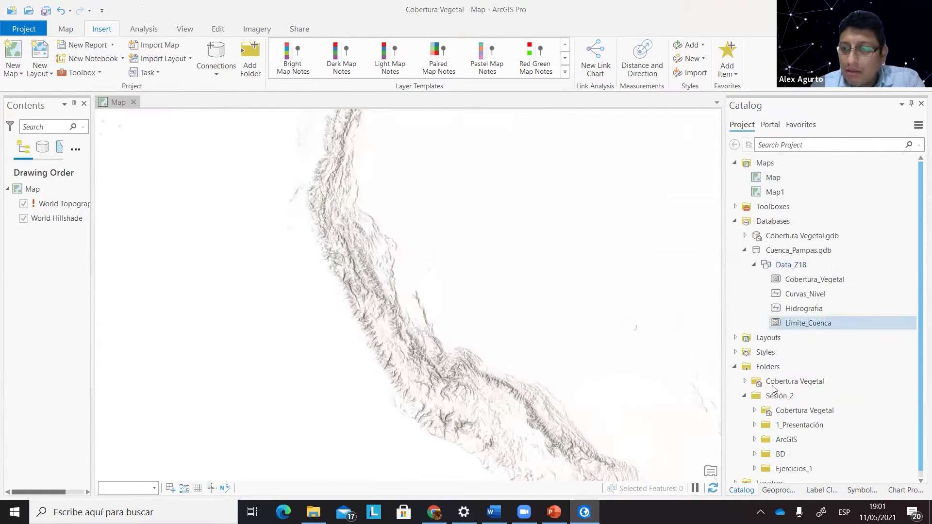
# Collapse the Cuenca_Pampas geodatabase, Databases and Folders entries in the project catalog.
pyautogui.click(744, 251)
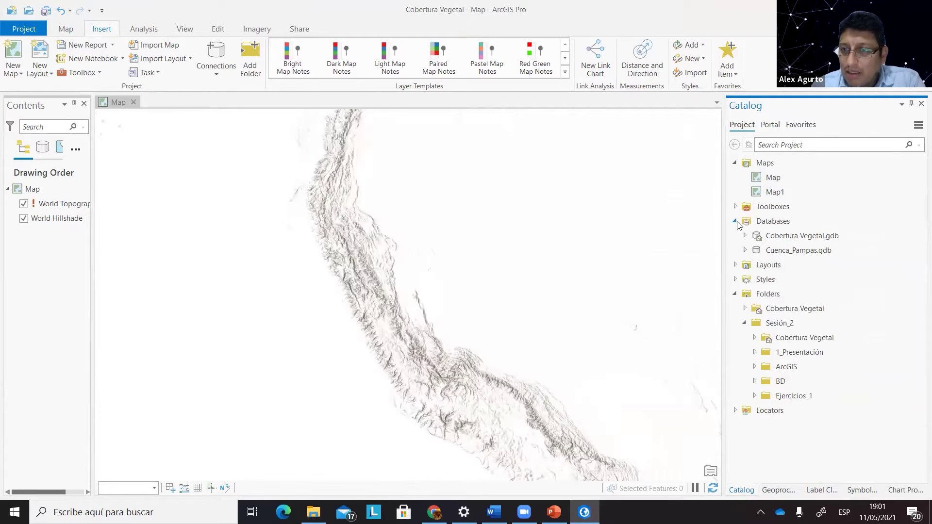
pyautogui.click(736, 221)
pyautogui.click(746, 294)
pyautogui.click(735, 265)
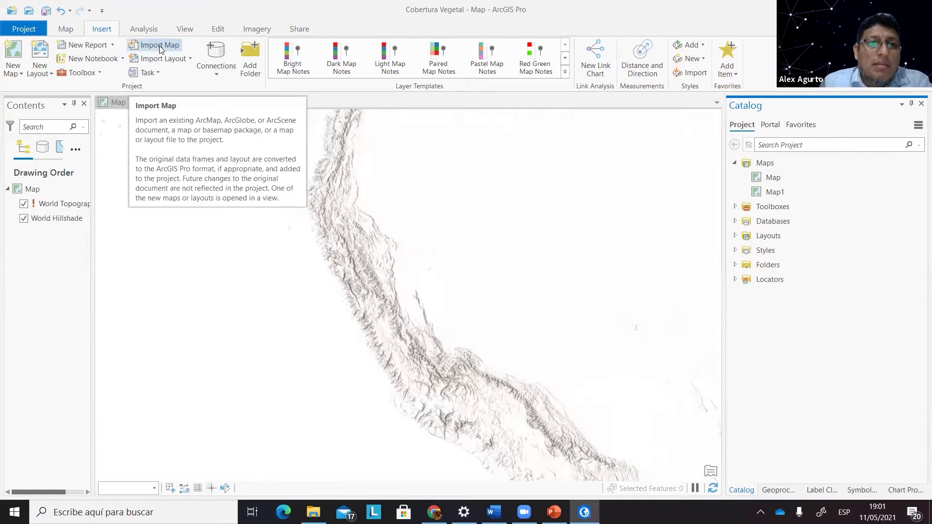
# Look through the layout templates available for import and the option to import a layout file, closing the import dialog without choosing anything.
pyautogui.click(177, 62)
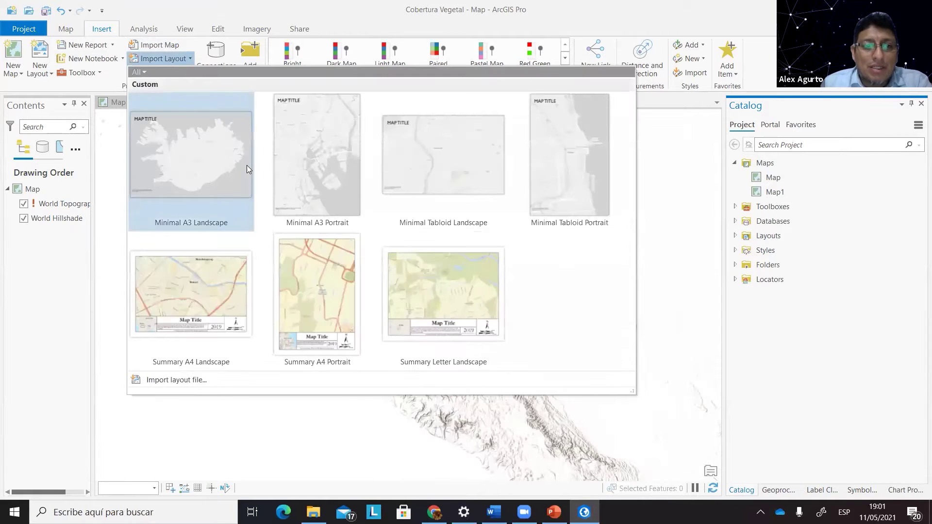
pyautogui.scroll(-2, 247, 165)
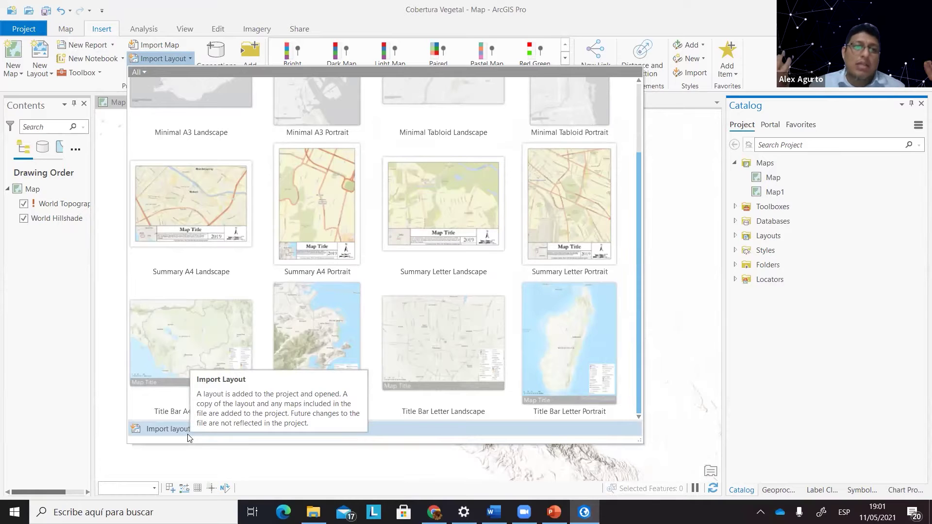
pyautogui.click(158, 48)
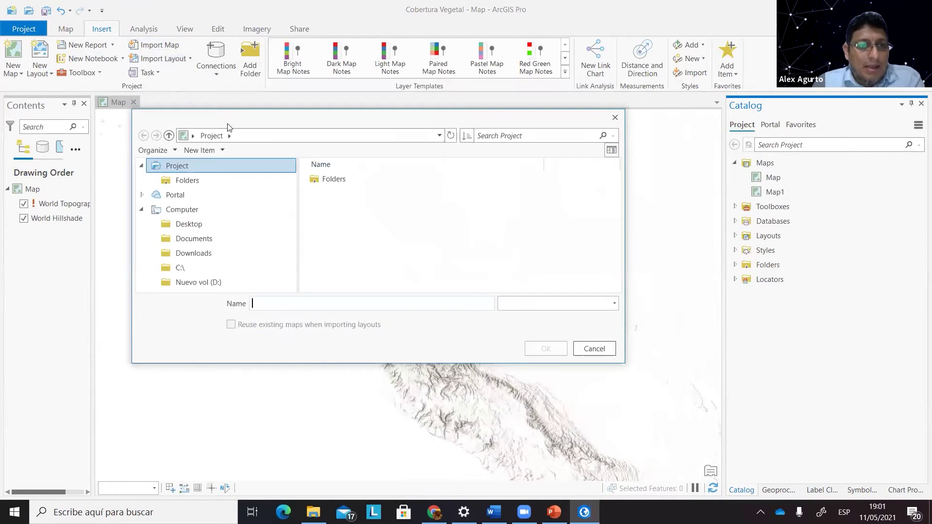
pyautogui.click(616, 117)
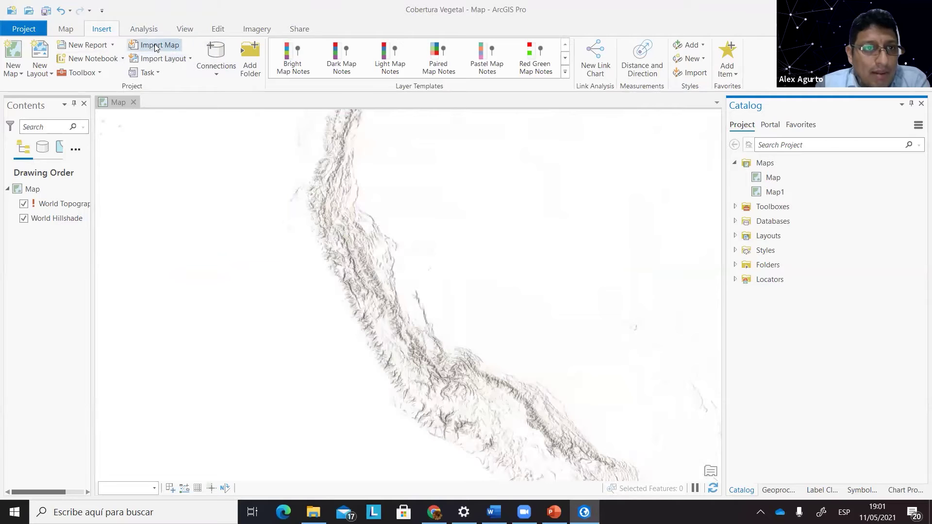
# Import the map document Cuenca_Pampas_Cobertura_Vegetal.mxd from the Sesión_2 ArcGIS folder into the project as a map.
pyautogui.click(158, 48)
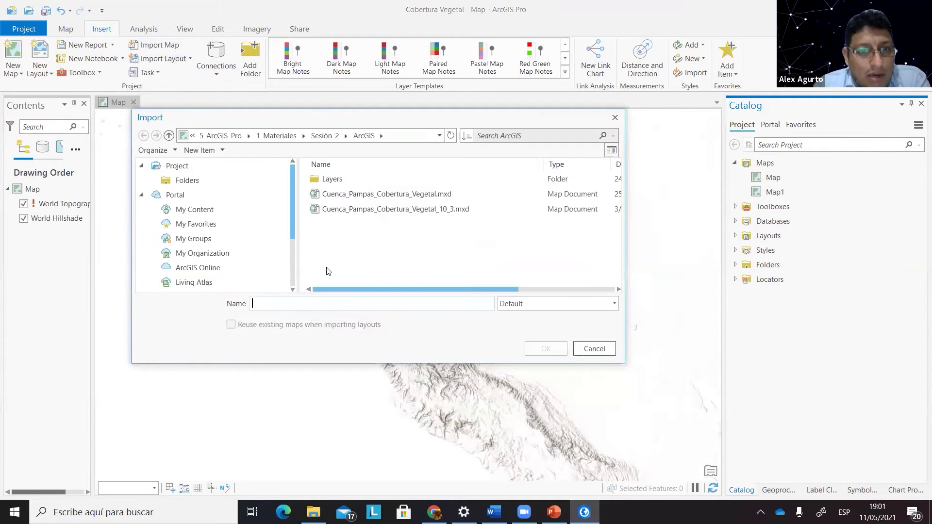
pyautogui.click(449, 210)
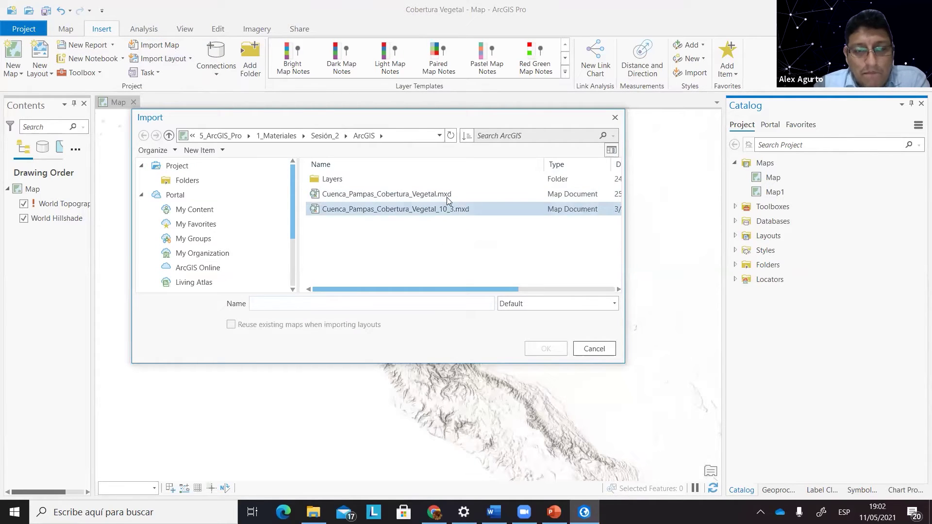
pyautogui.click(450, 196)
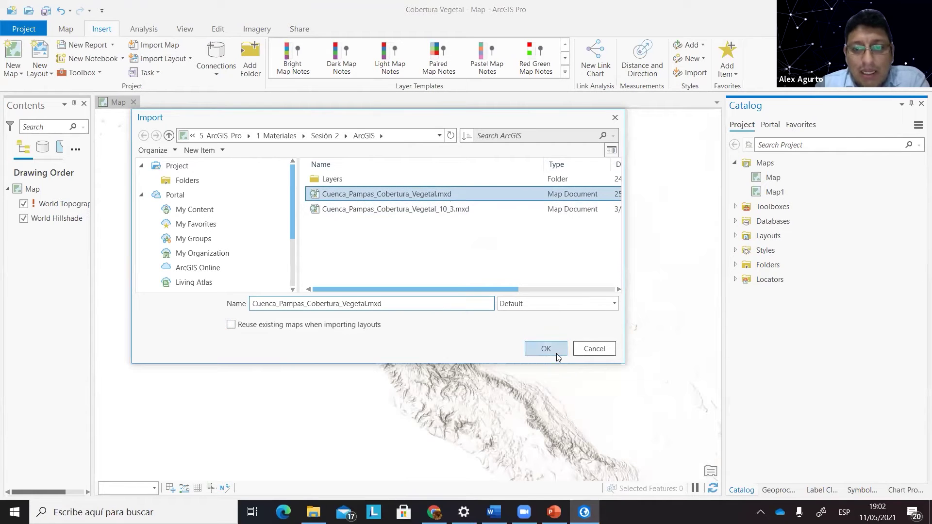
pyautogui.click(545, 349)
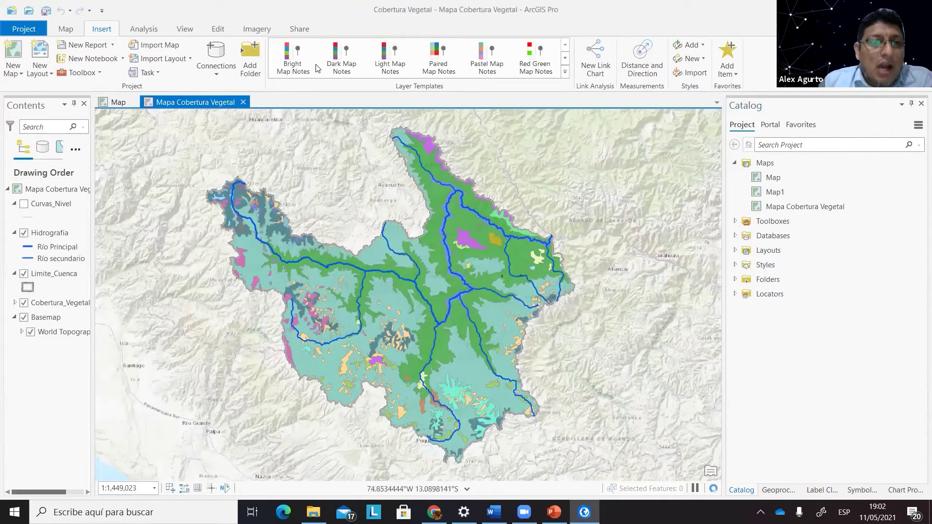
# Import Cuenca_Pampas_Cobertura_Vegetal.mxd as a layout file, browsing to it through the project's Sesión_2 folder connection and its ArcGIS folder.
pyautogui.click(150, 60)
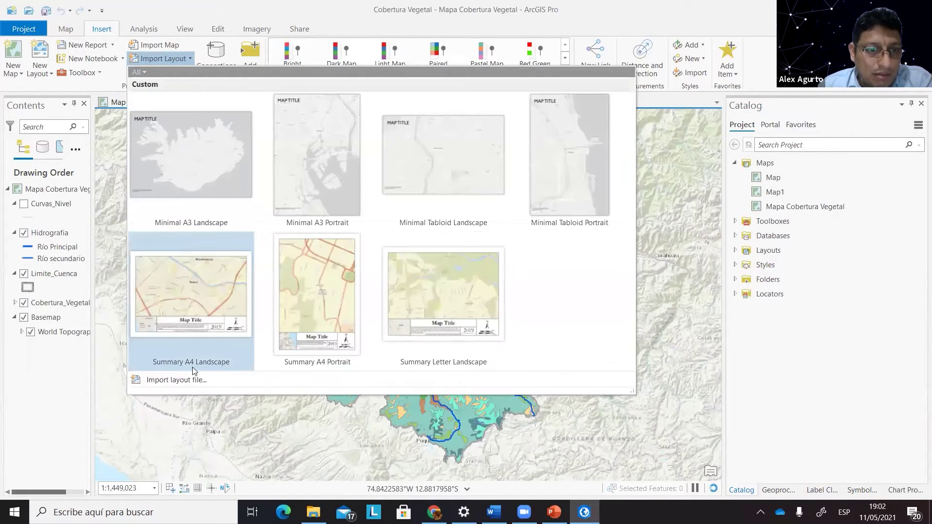
pyautogui.scroll(-3, 193, 367)
pyautogui.click(202, 430)
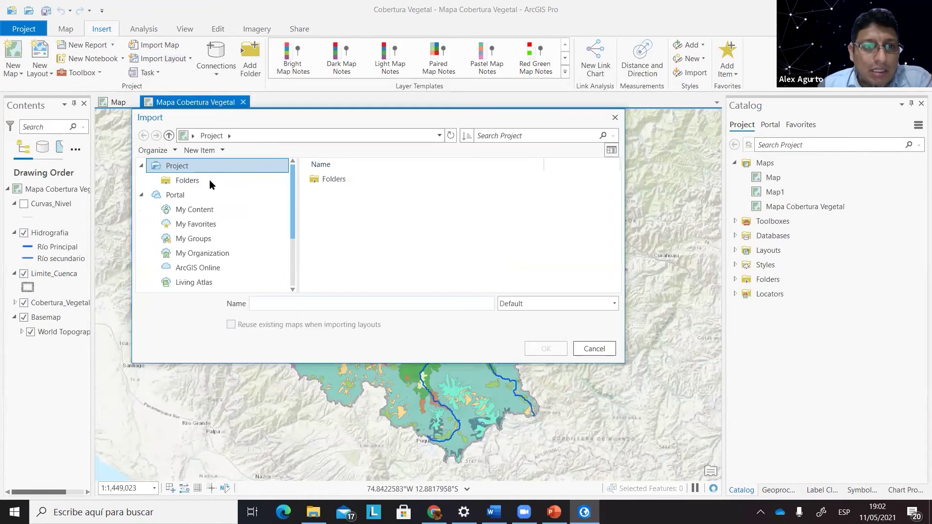
pyautogui.click(207, 180)
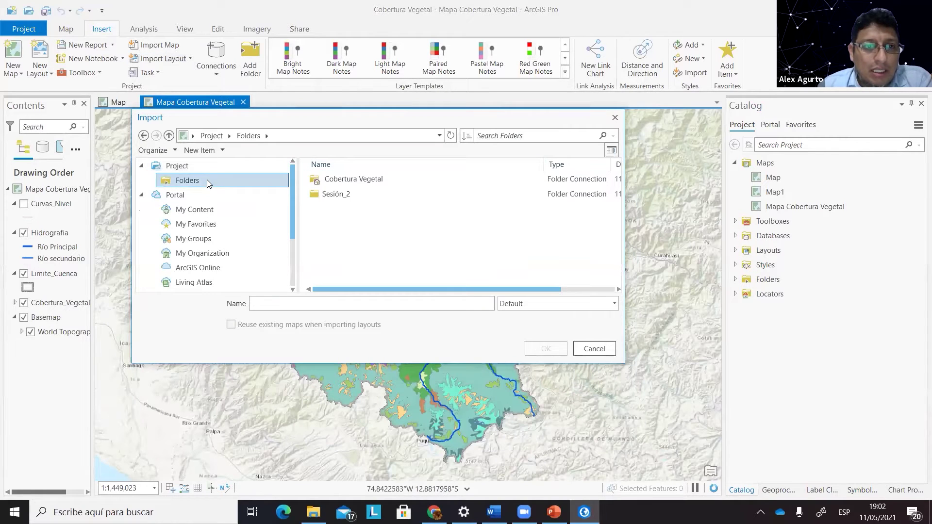
pyautogui.click(381, 195)
pyautogui.doubleClick(380, 195)
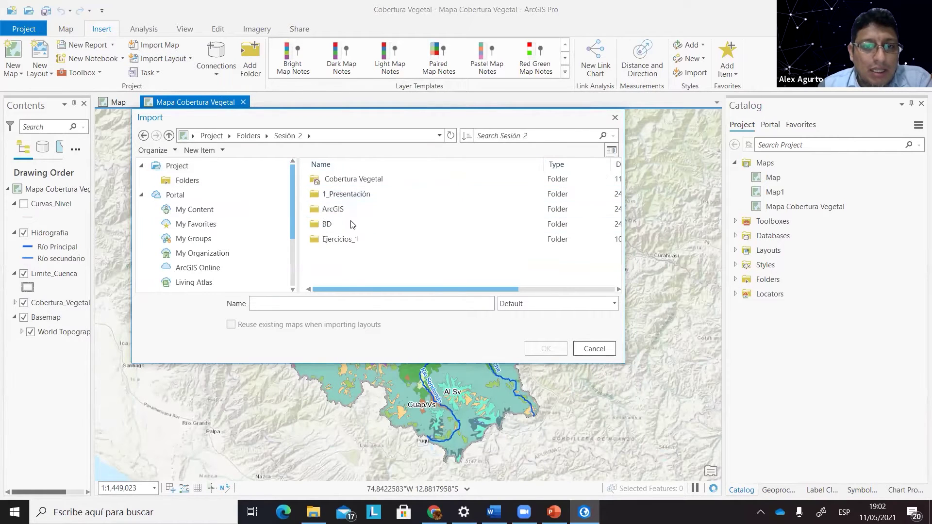
pyautogui.click(354, 217)
pyautogui.doubleClick(355, 217)
pyautogui.click(406, 195)
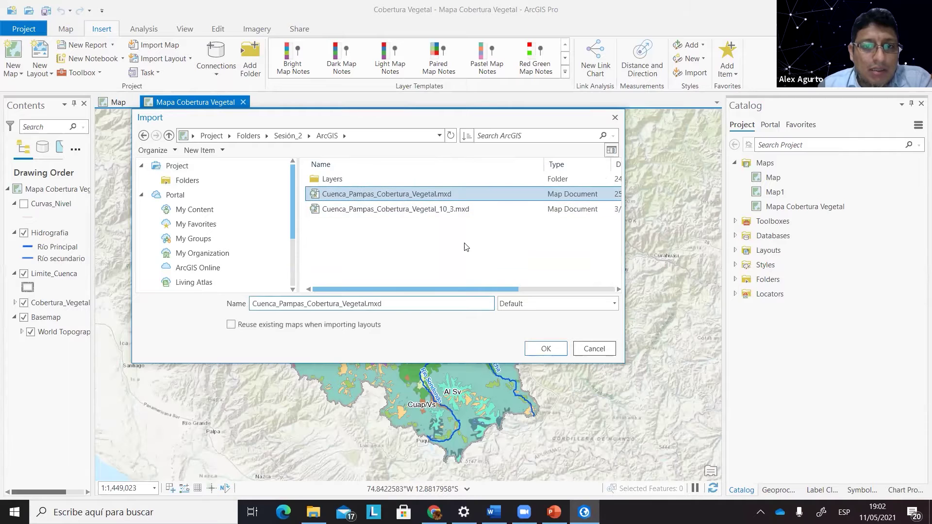
pyautogui.click(545, 350)
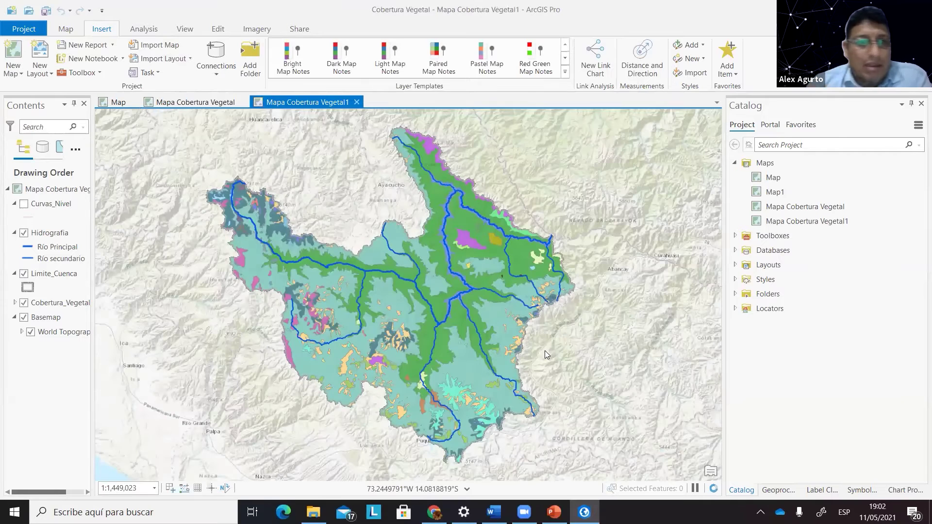
# Compare the Mapa Cobertura Vegetal and Mapa Cobertura Vegetal1 views, and close the Mapa Cobertura Vegetal1 view.
pyautogui.click(197, 103)
pyautogui.click(304, 104)
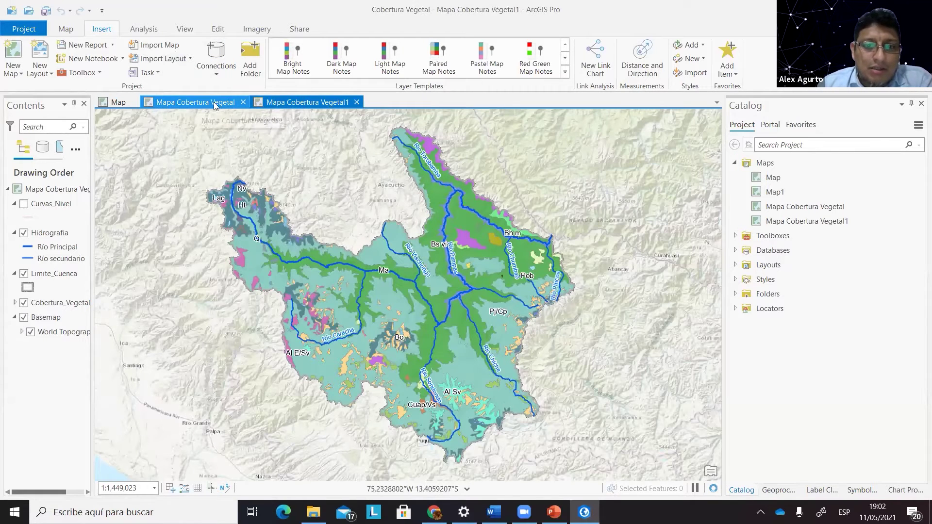
pyautogui.click(213, 102)
pyautogui.click(331, 106)
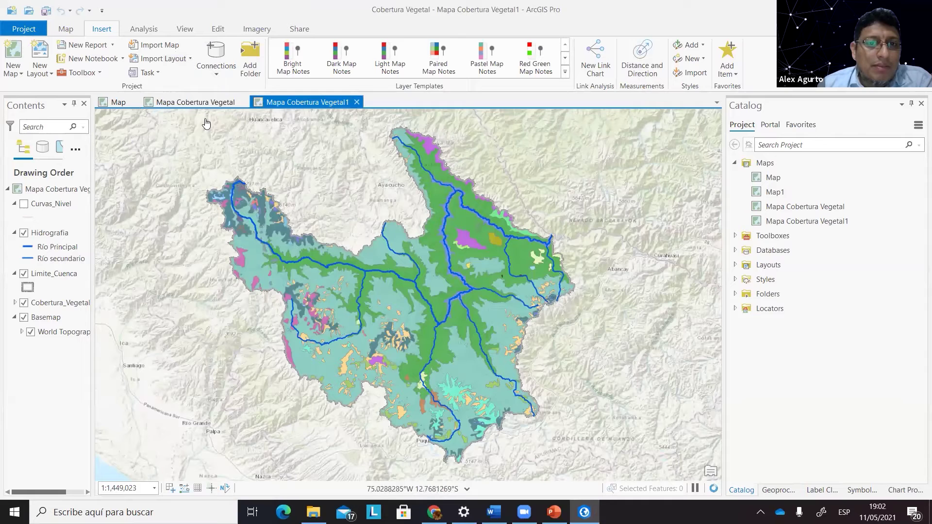
pyautogui.click(219, 100)
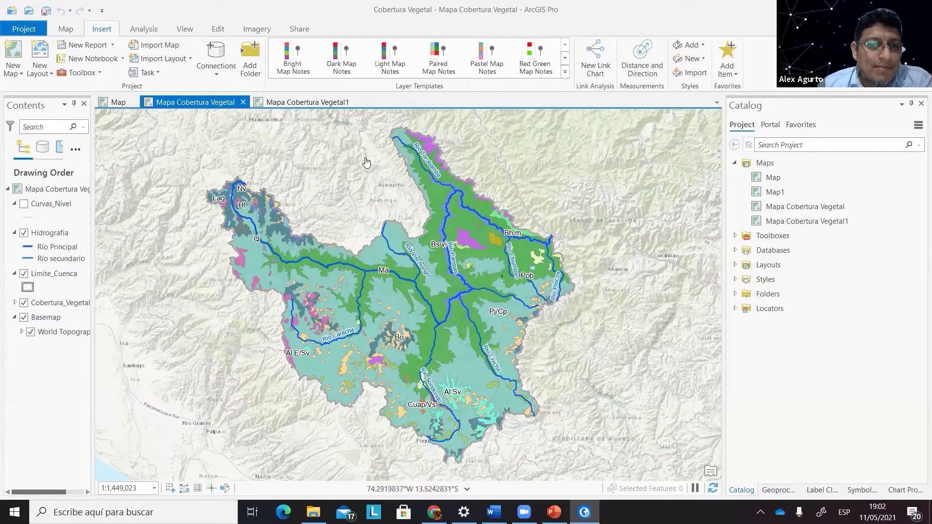
pyautogui.click(312, 102)
pyautogui.click(221, 103)
pyautogui.click(280, 103)
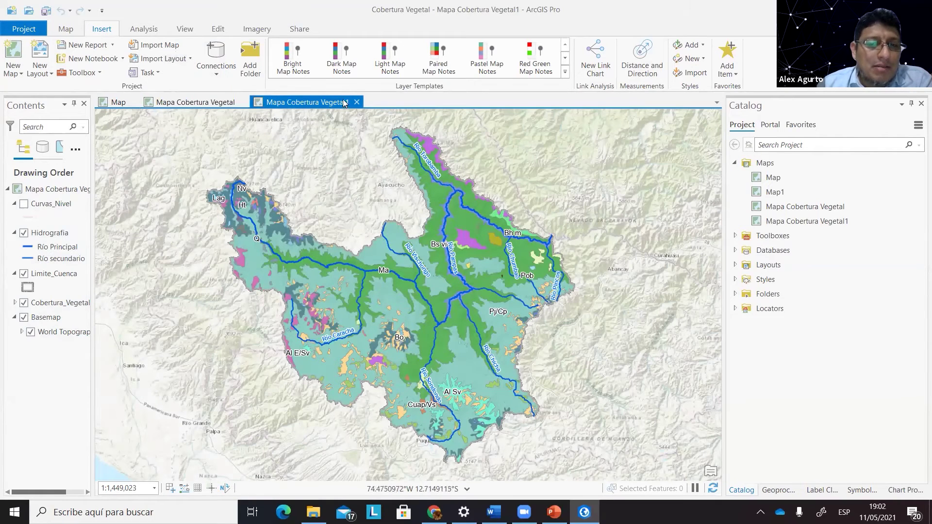
pyautogui.click(357, 101)
# Import PT_01_Plano_Pampas_CUM.mxd as a layout file from the Mapas Tematicos folder under D:\PGRHC_PAMPAS\2_GIS\3_MXD.
pyautogui.click(188, 60)
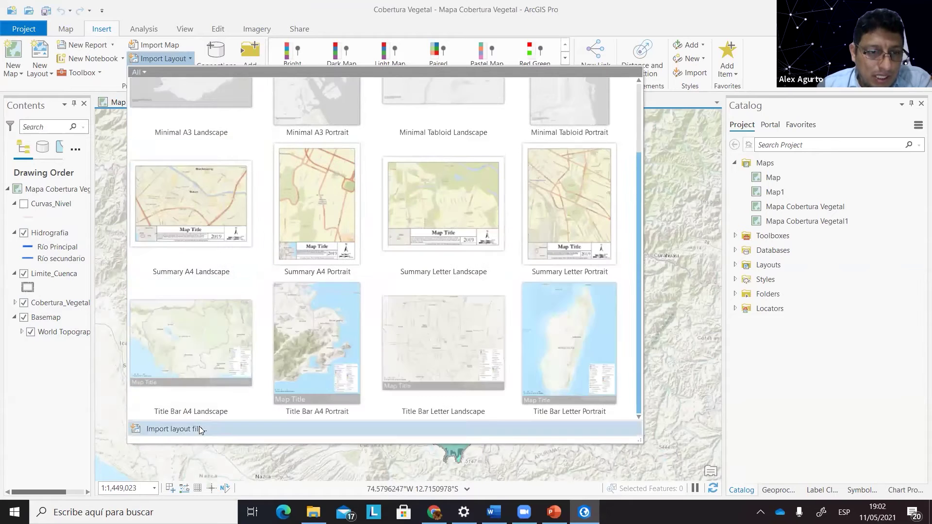
pyautogui.click(199, 427)
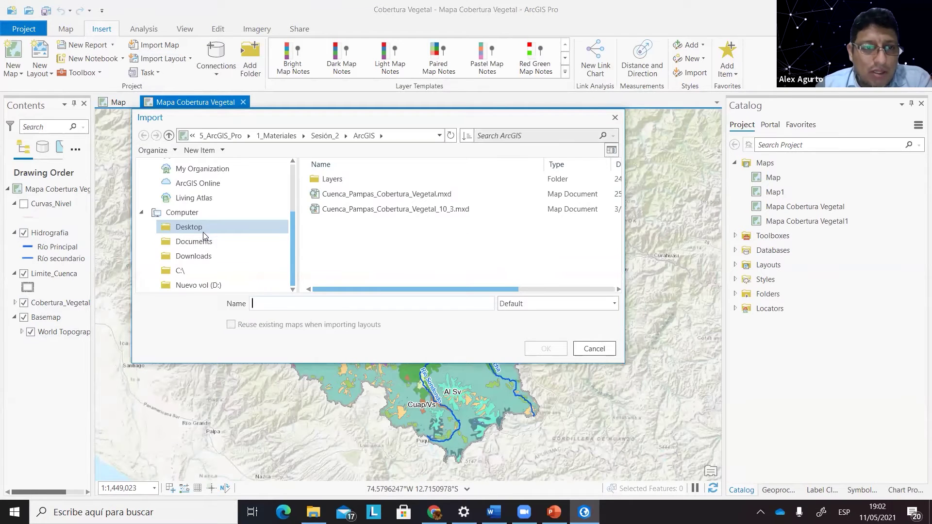
pyautogui.click(206, 287)
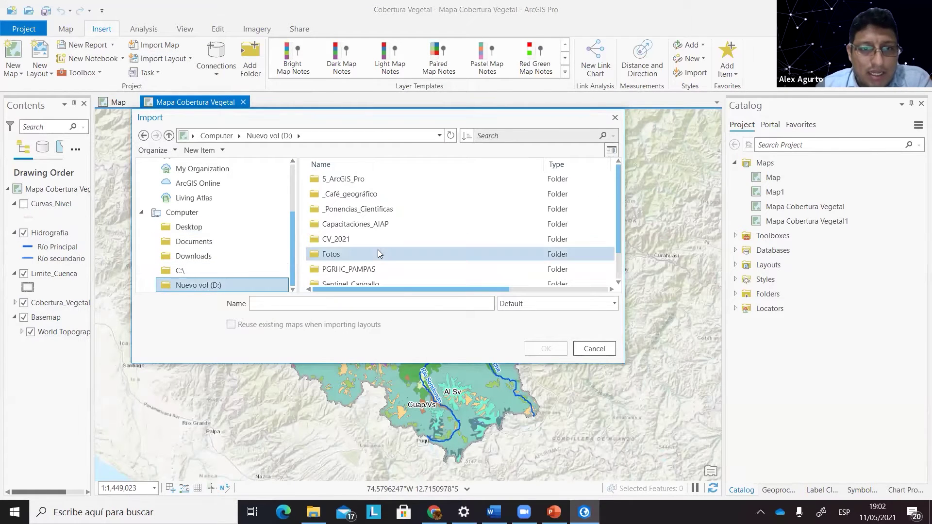
pyautogui.scroll(-1, 377, 251)
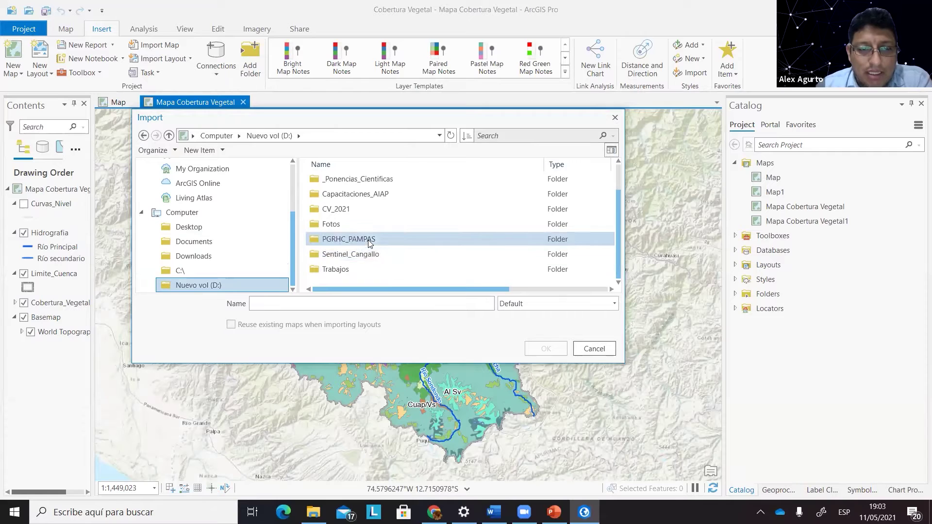
pyautogui.doubleClick(368, 240)
pyautogui.doubleClick(333, 179)
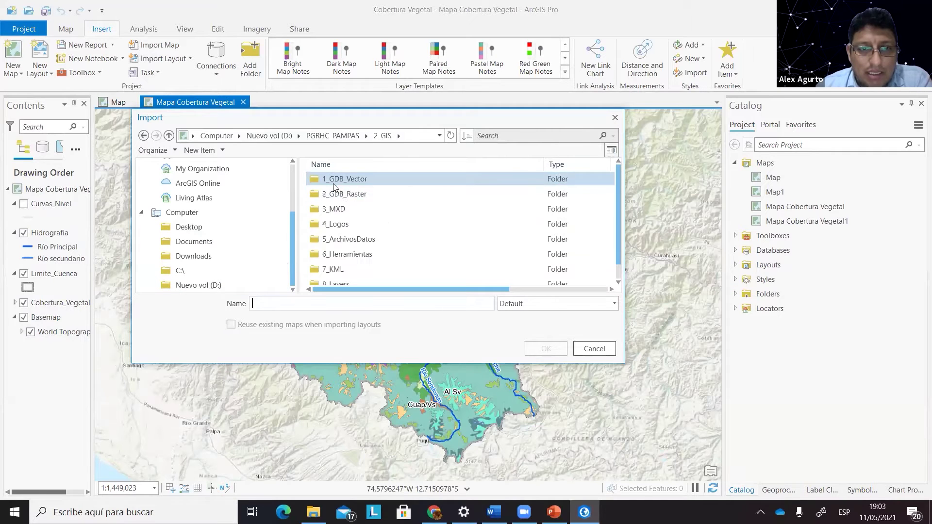
pyautogui.doubleClick(345, 212)
pyautogui.doubleClick(365, 240)
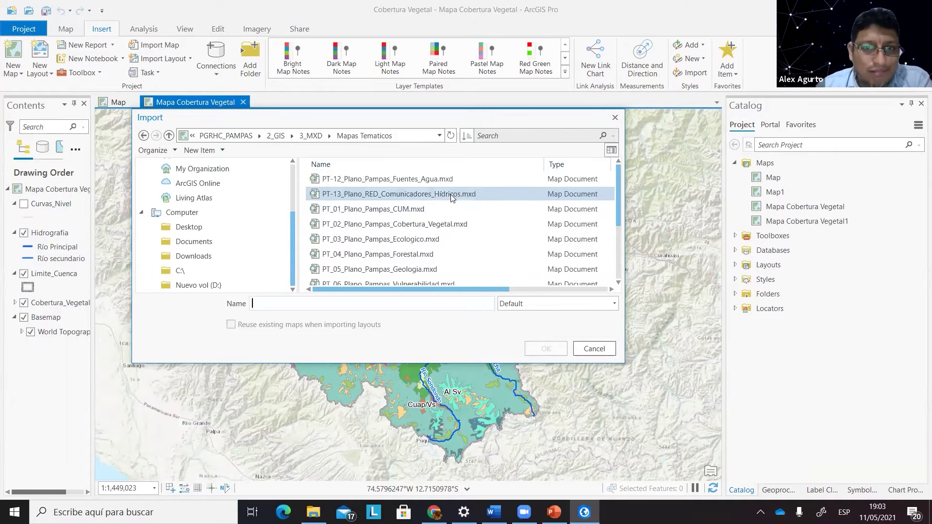
pyautogui.click(442, 208)
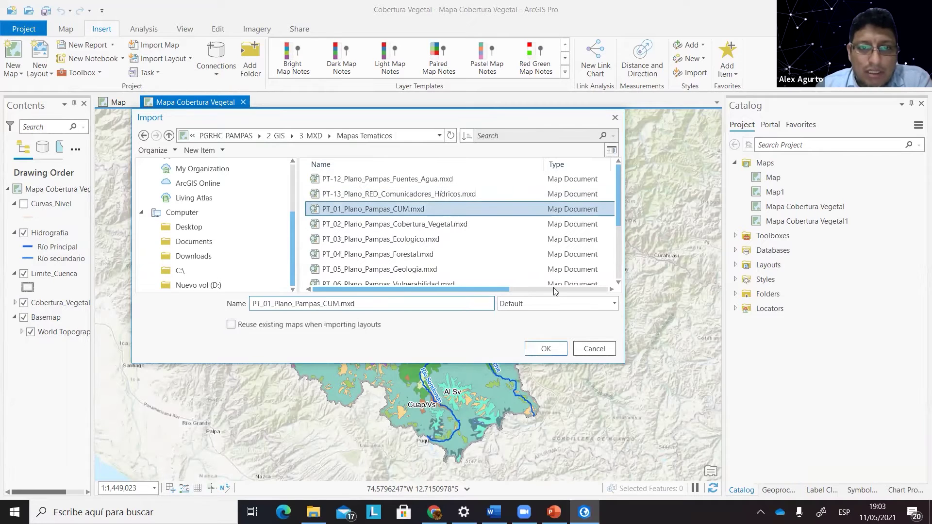
pyautogui.click(556, 352)
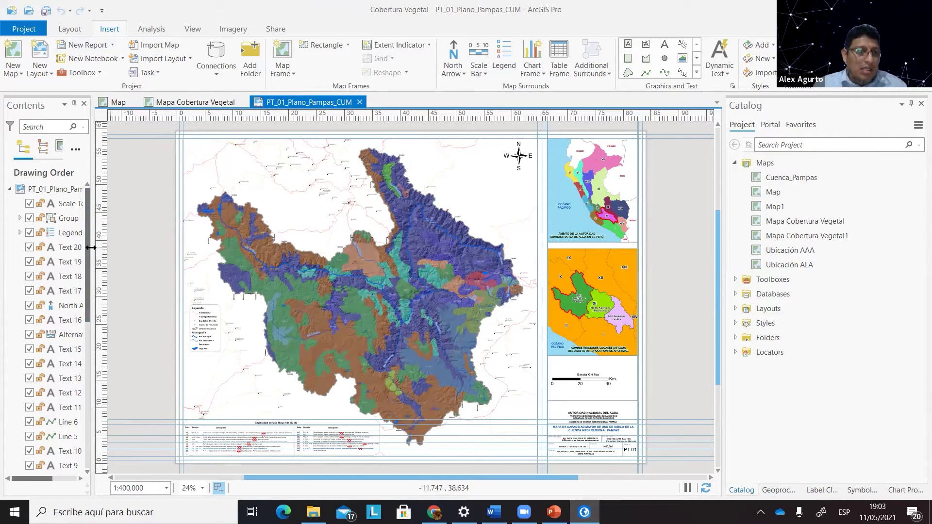
# Widen the contents list and look through the imported layout's elements and the layers inside the Cuenca_Pampas map frame.
pyautogui.moveTo(92, 248); pyautogui.dragTo(156, 279)
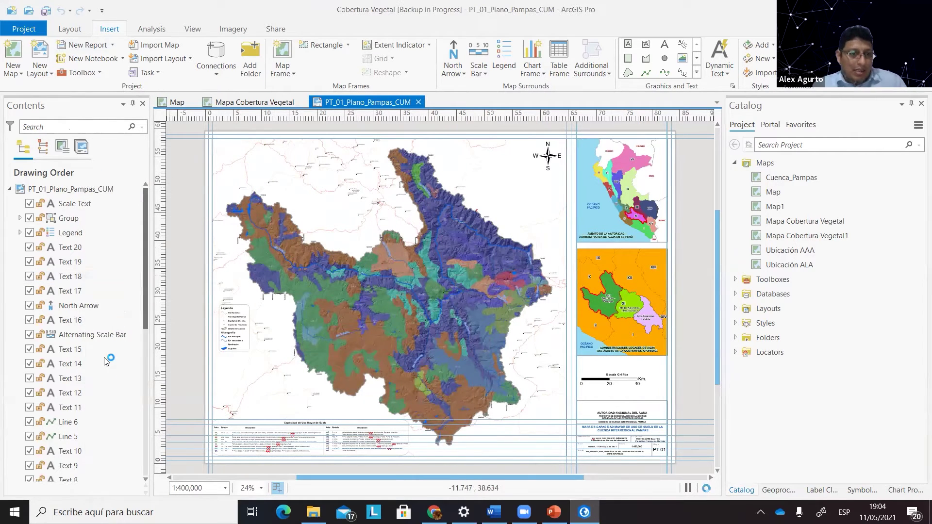
pyautogui.scroll(-3, 92, 398)
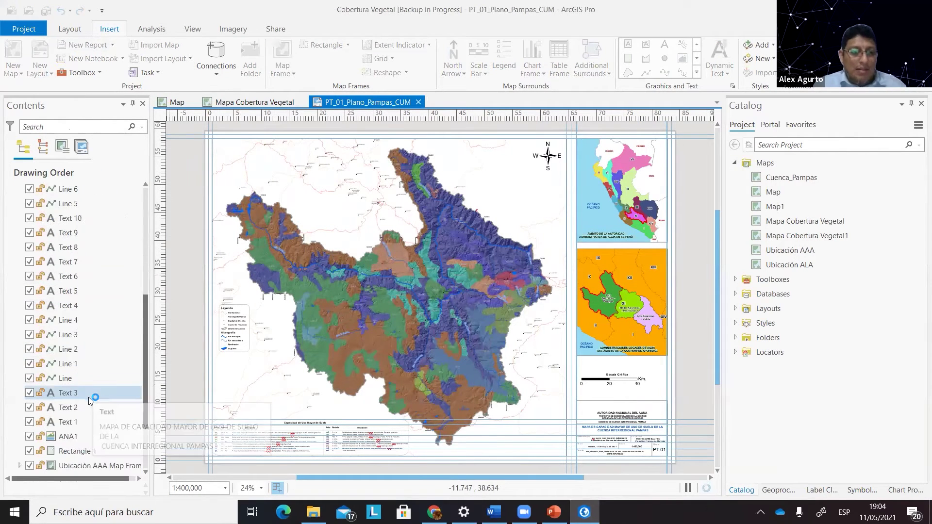
pyautogui.scroll(-5, 92, 397)
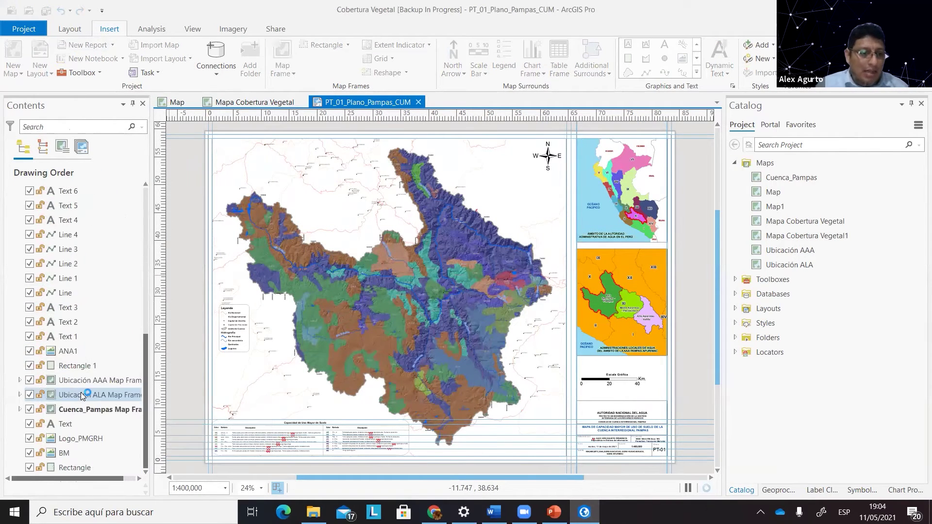
pyautogui.click(20, 410)
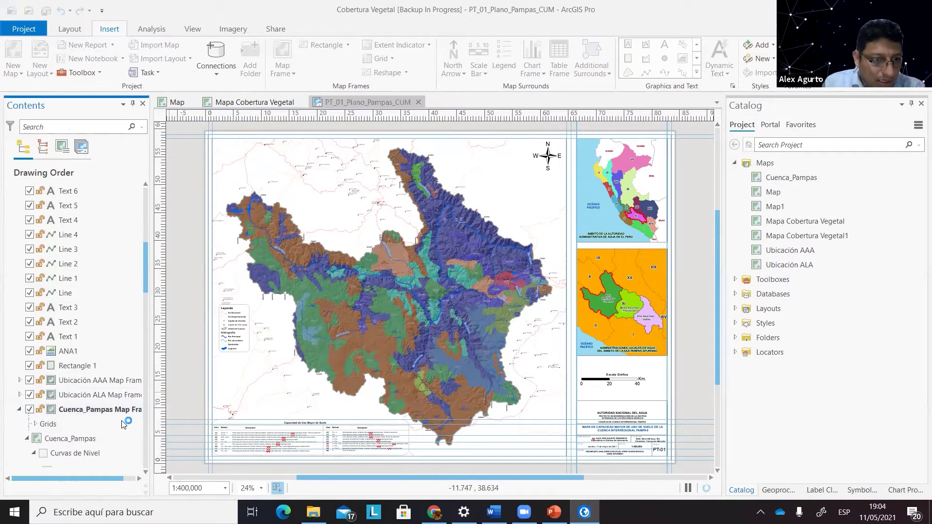
pyautogui.scroll(-3, 118, 418)
pyautogui.scroll(-10, 116, 417)
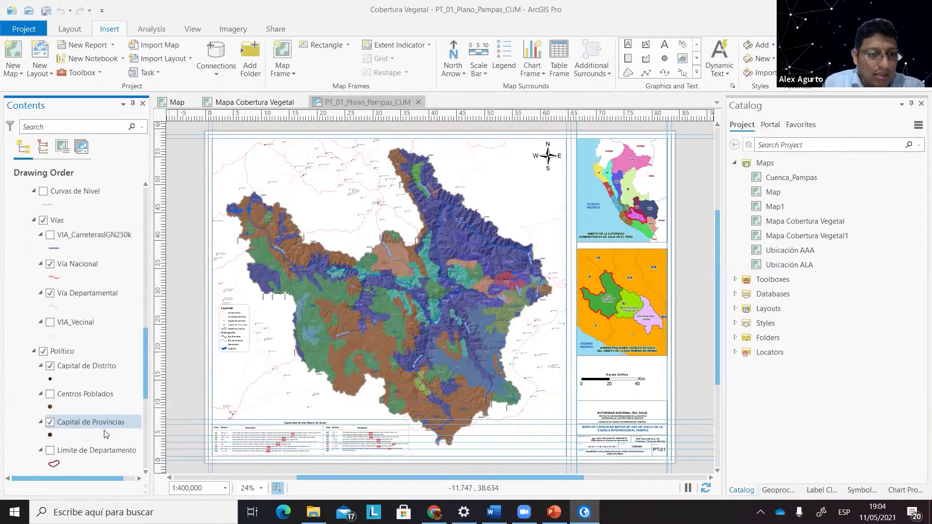
pyautogui.scroll(12, 99, 441)
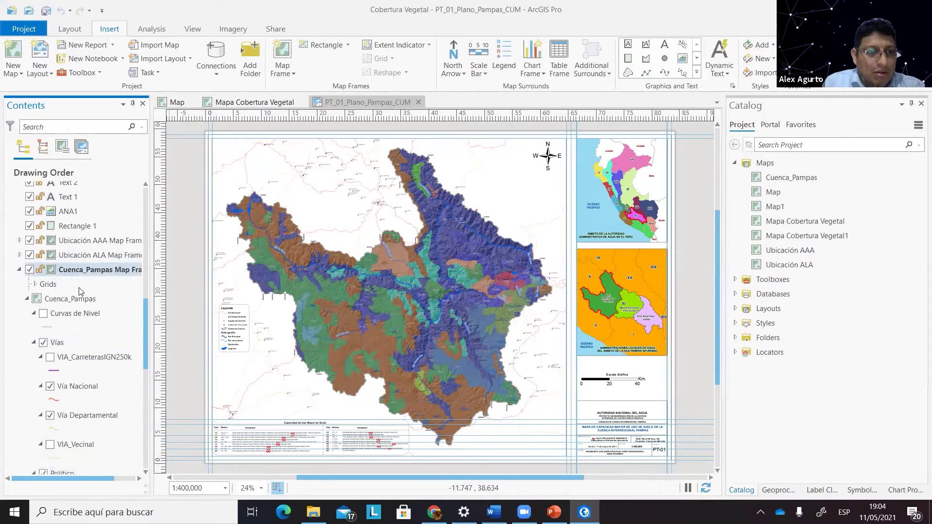
# Open the Cuenca_Pampas map from its map frame and compare it with the PT_01_Plano_Pampas_CUM layout.
pyautogui.rightClick(101, 269)
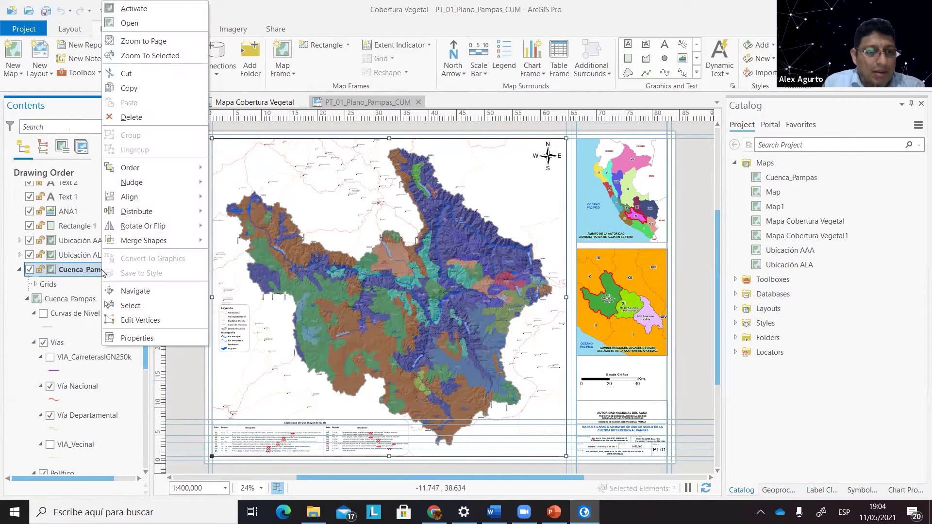
pyautogui.click(139, 23)
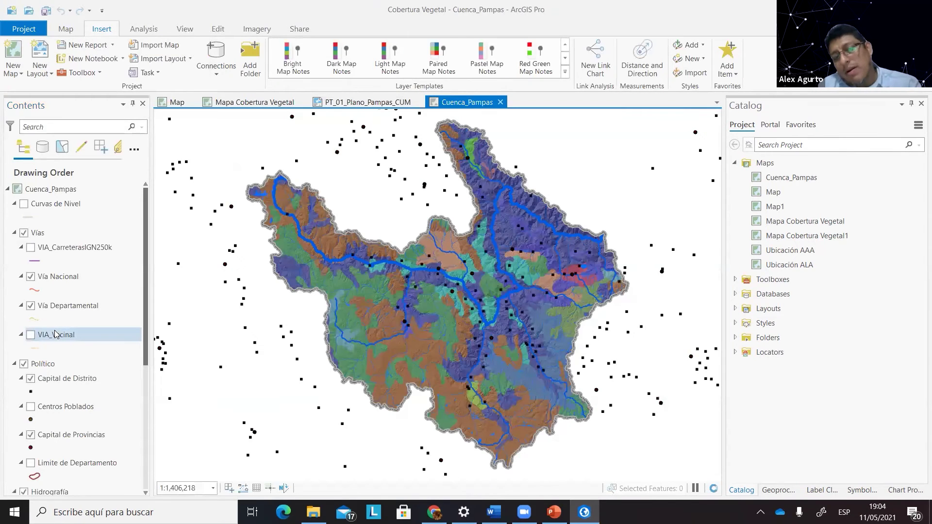
pyautogui.click(361, 102)
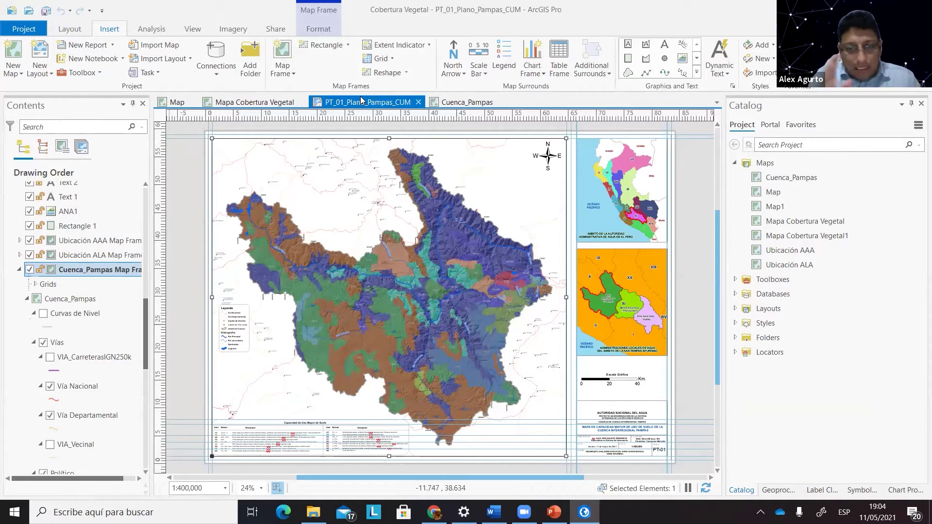
pyautogui.click(461, 112)
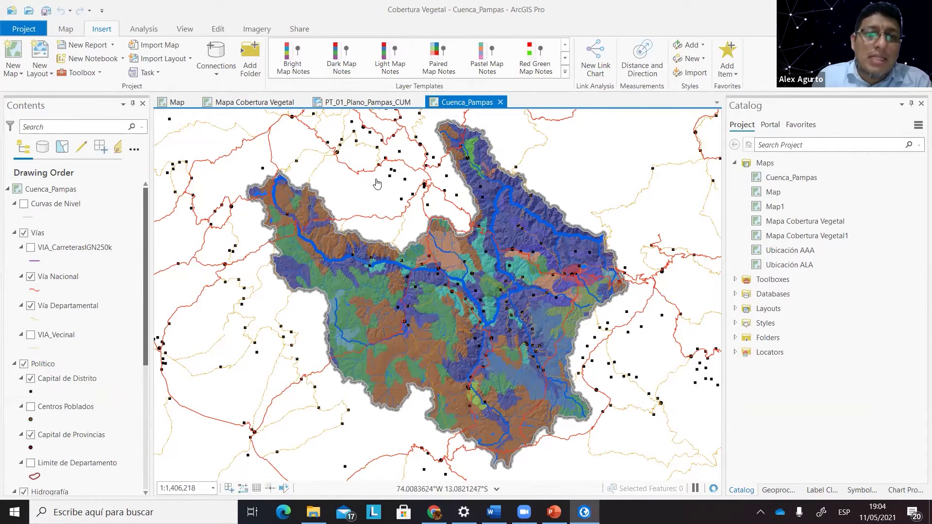
pyautogui.click(401, 103)
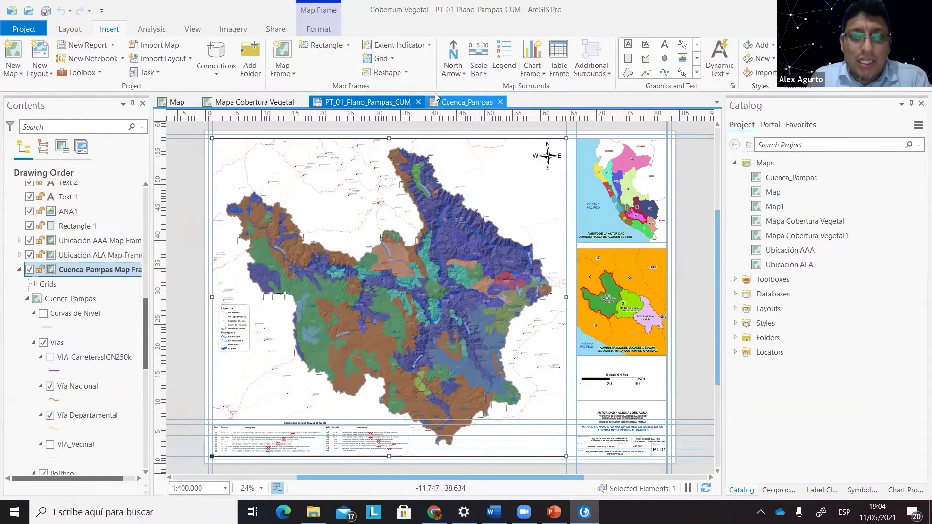
pyautogui.click(503, 106)
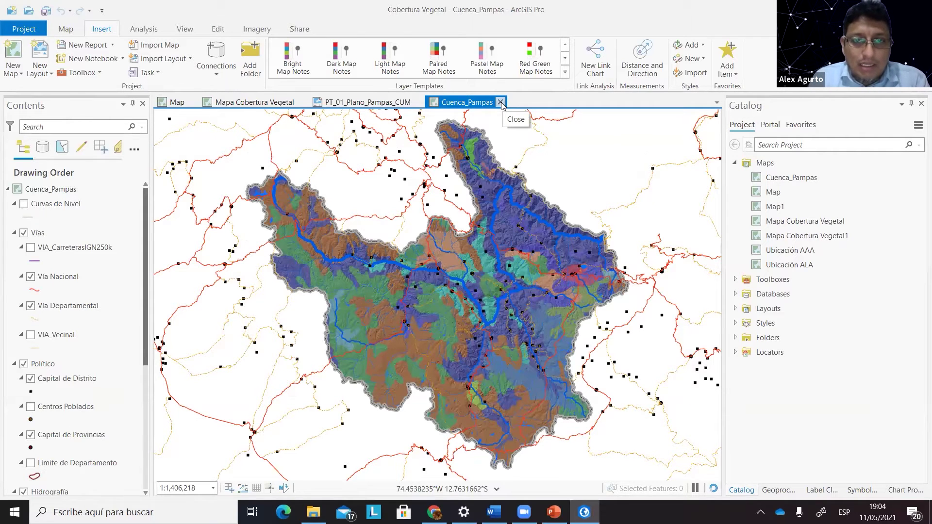
# Close the Cuenca_Pampas map view and the PT_01_Plano_Pampas_CUM layout view.
pyautogui.click(501, 103)
pyautogui.click(418, 102)
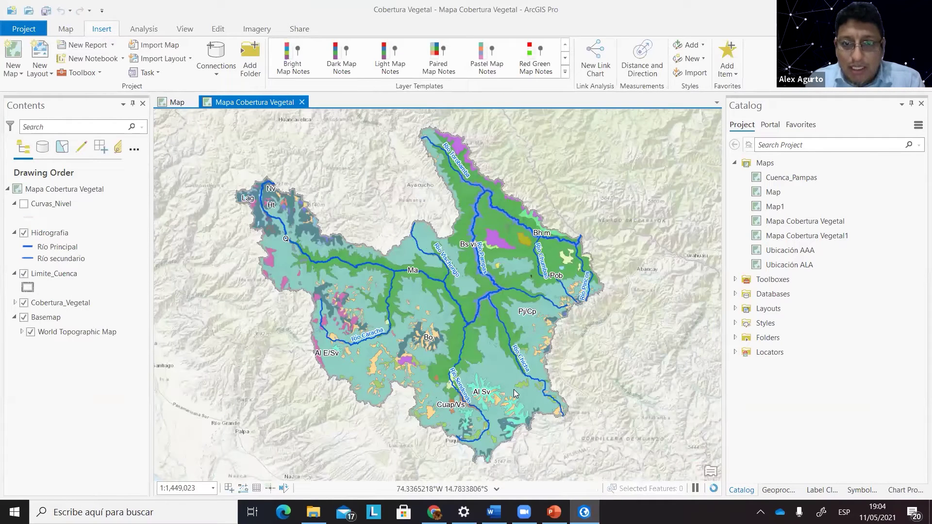
pyautogui.click(852, 404)
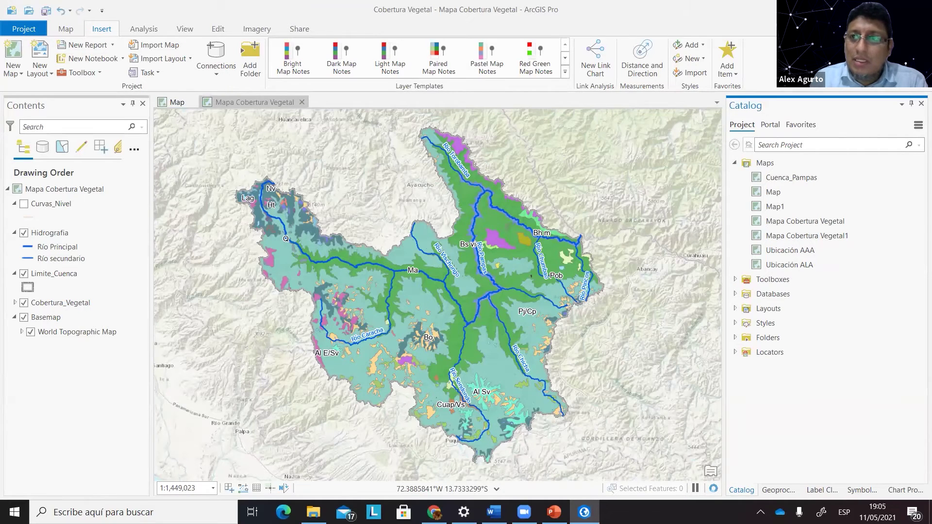
# Minimize the ArcGIS Pro, File Explorer and Windows settings windows.
pyautogui.click(863, 10)
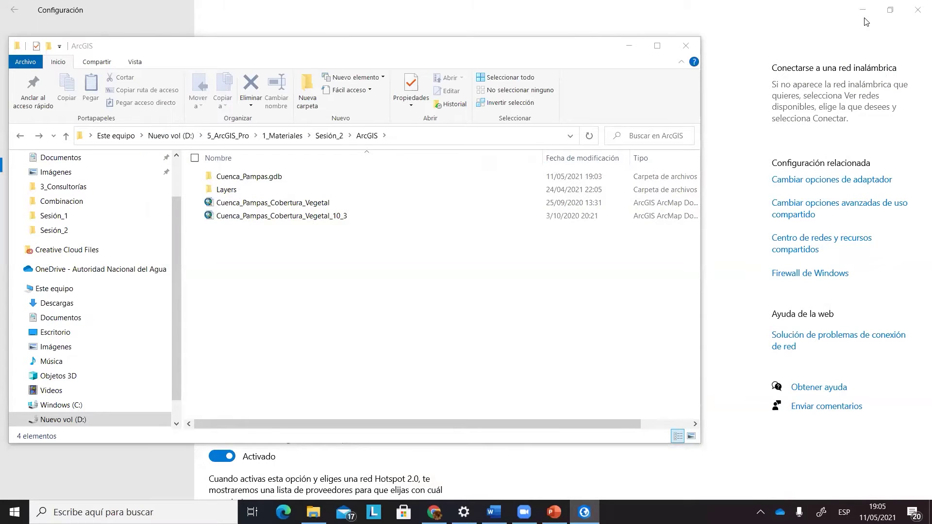
pyautogui.click(630, 46)
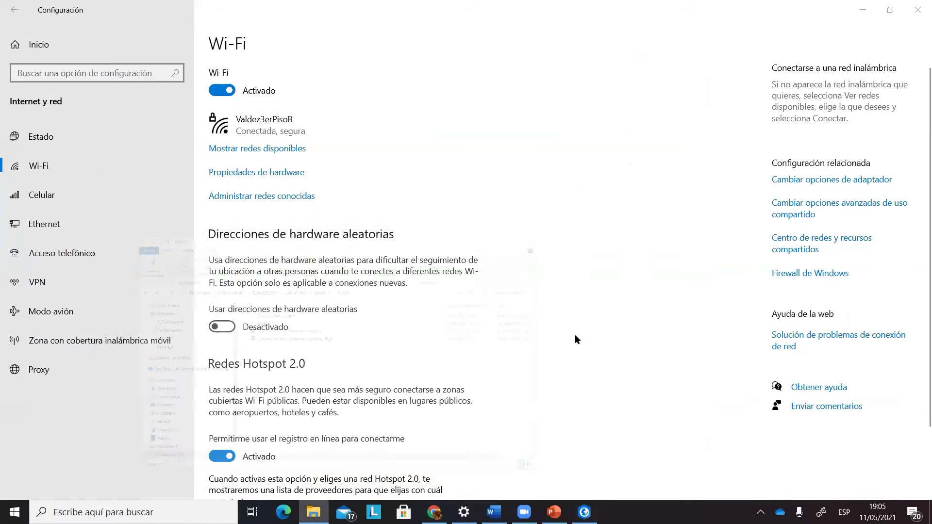
pyautogui.click(865, 10)
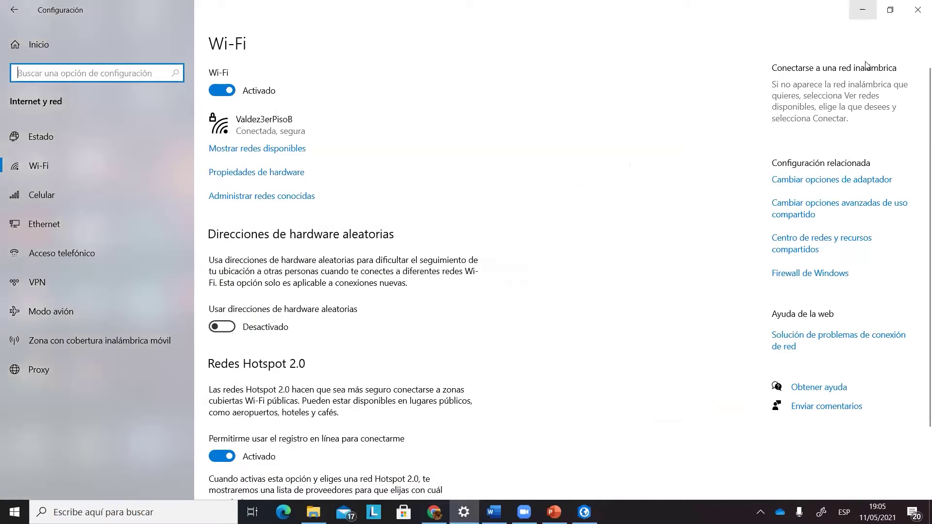
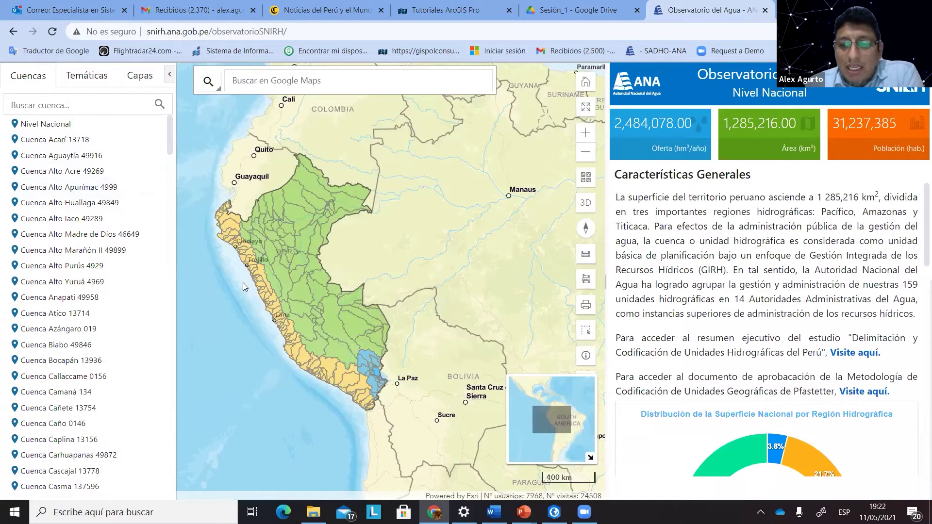
pyautogui.click(70, 108)
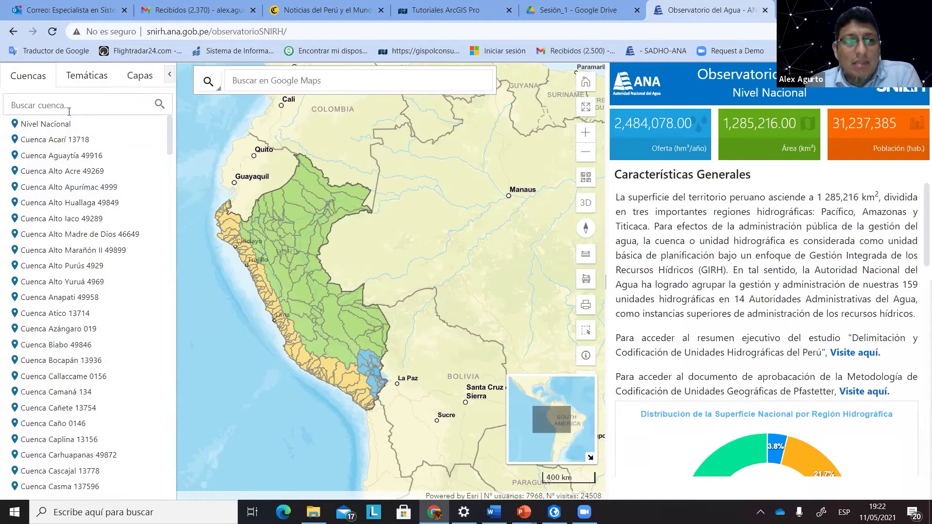
pyautogui.write('pa')
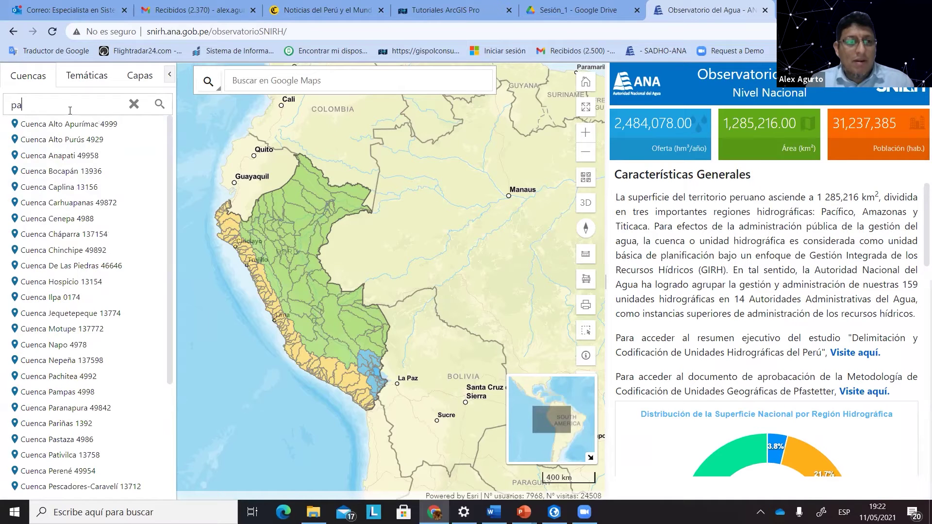
pyautogui.write('mpa')
pyautogui.press('BackSpace')
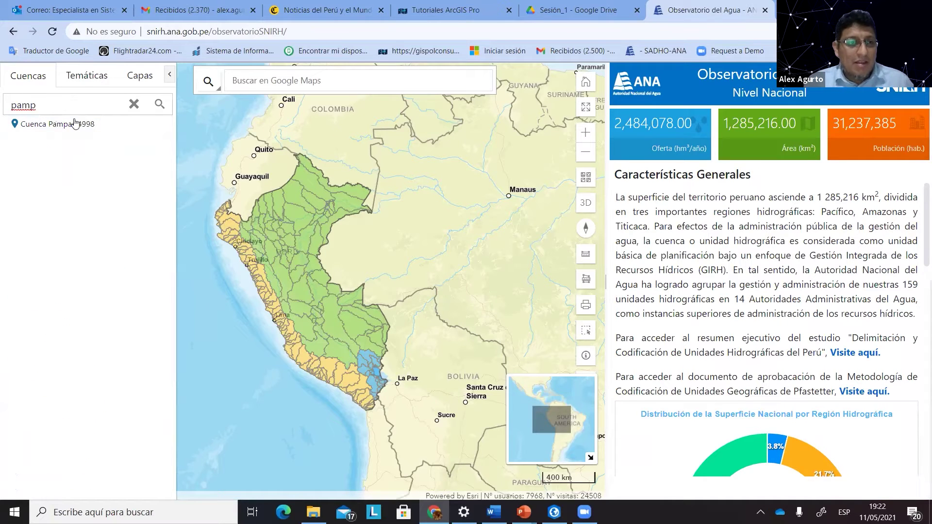
pyautogui.moveTo(75, 122); pyautogui.dragTo(73, 105)
pyautogui.doubleClick(73, 105)
pyautogui.press('BackSpace')
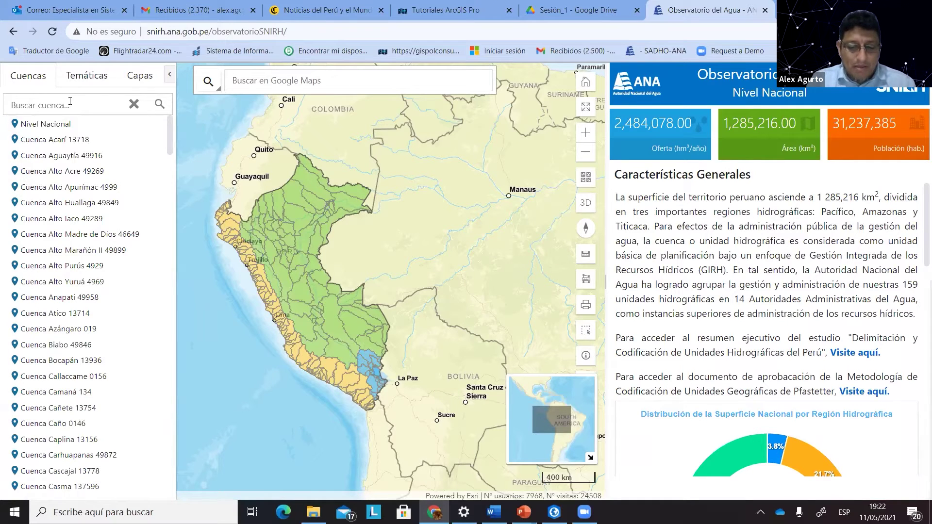
pyautogui.write('pam')
pyautogui.press('BackSpace')
pyautogui.press('BackSpace')
pyautogui.press('BackSpace')
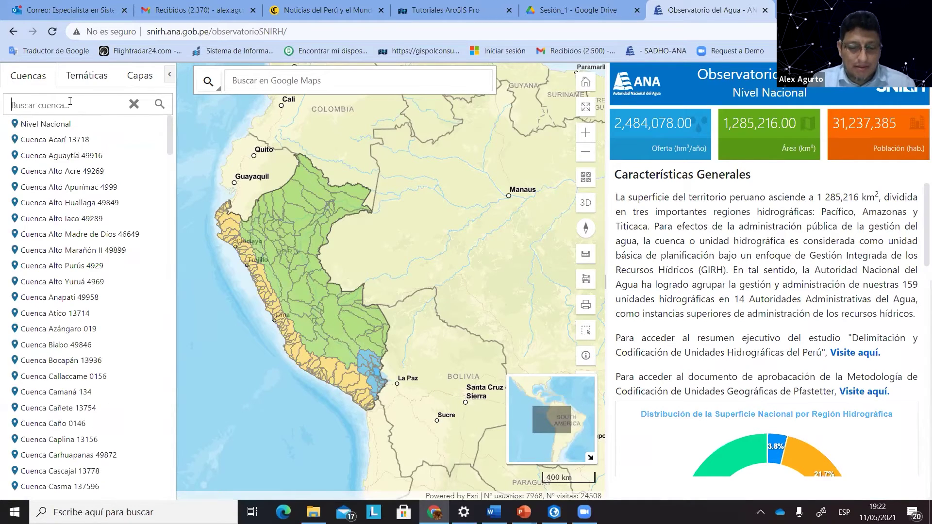
# Search the basins for chicama, select Cuenca Chicama, and browse the available thematic topics and map layers.
pyautogui.write('chicama')
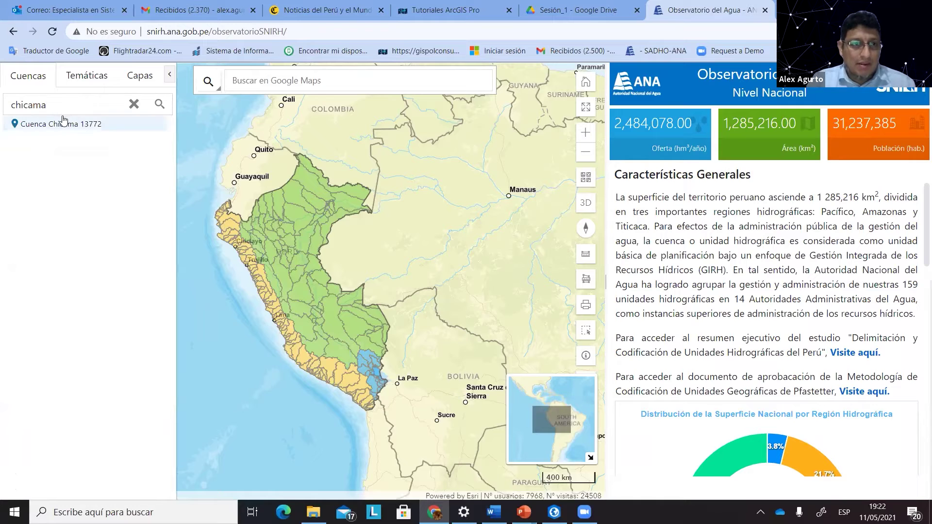
pyautogui.click(61, 124)
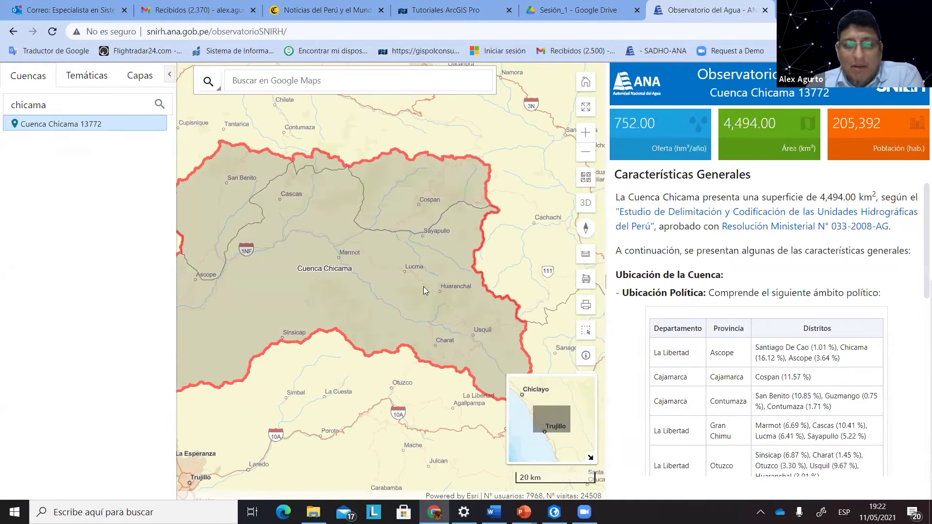
pyautogui.click(90, 77)
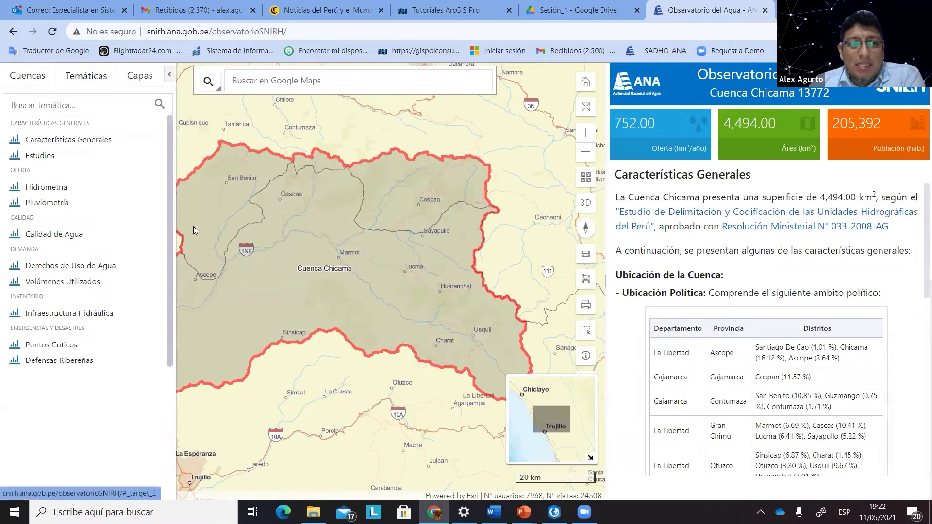
pyautogui.click(139, 77)
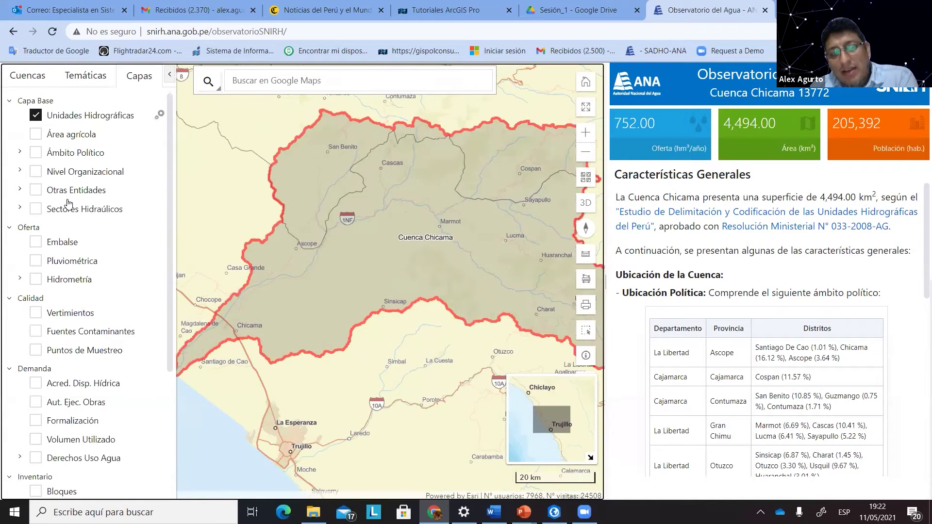
# Browse the layer list and turn on the Fuentes Contaminantes layer for Cuenca Chicama.
pyautogui.scroll(-3, 70, 199)
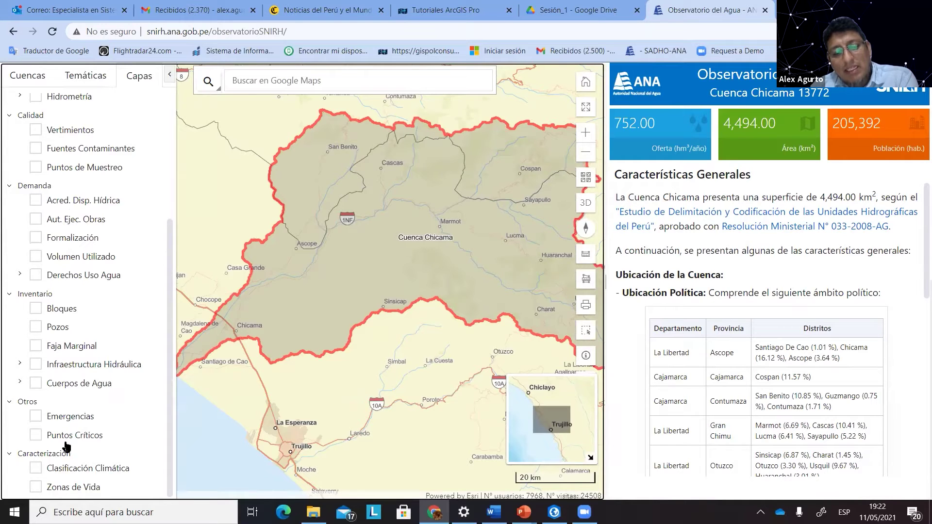
pyautogui.scroll(3, 80, 347)
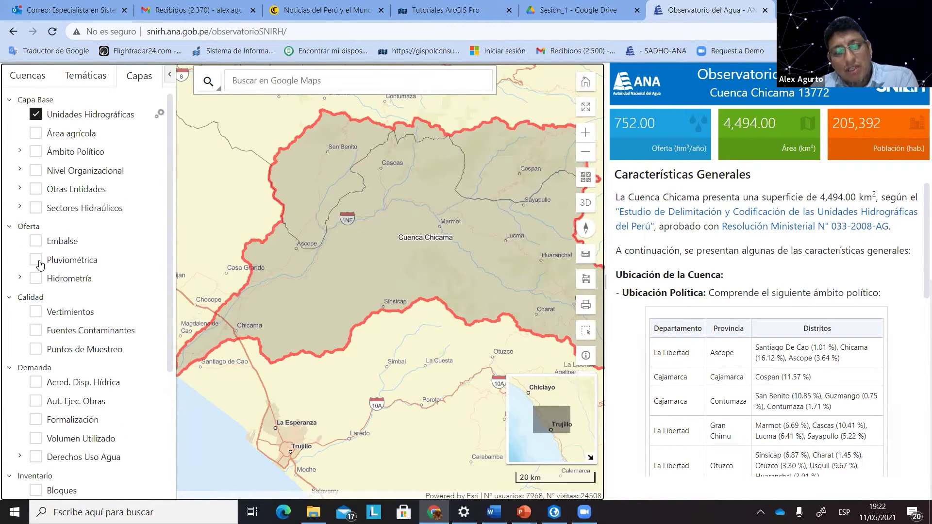
pyautogui.scroll(-1, 51, 233)
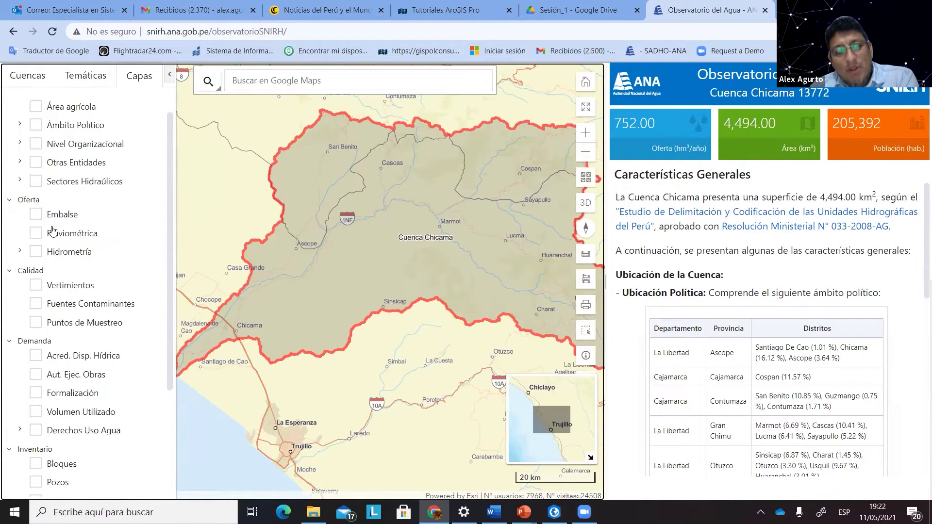
pyautogui.scroll(-2, 52, 231)
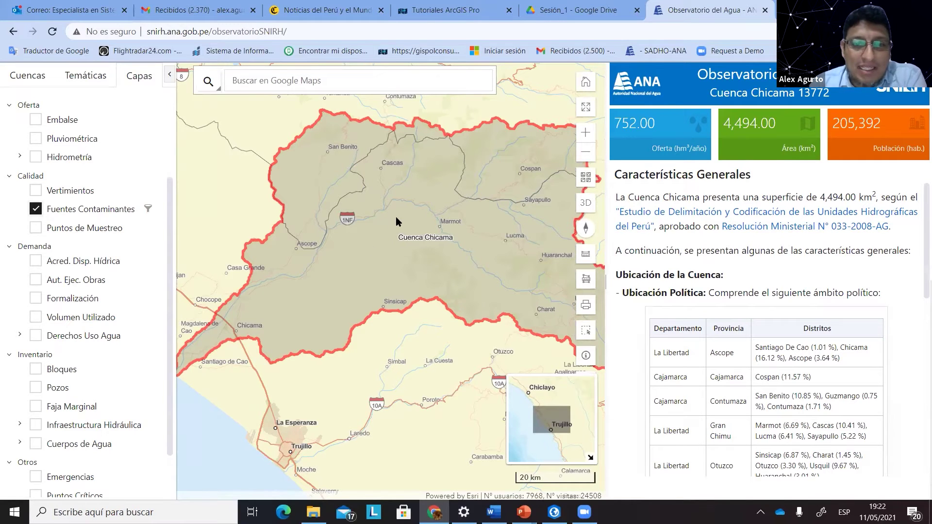
pyautogui.scroll(-1, 352, 270)
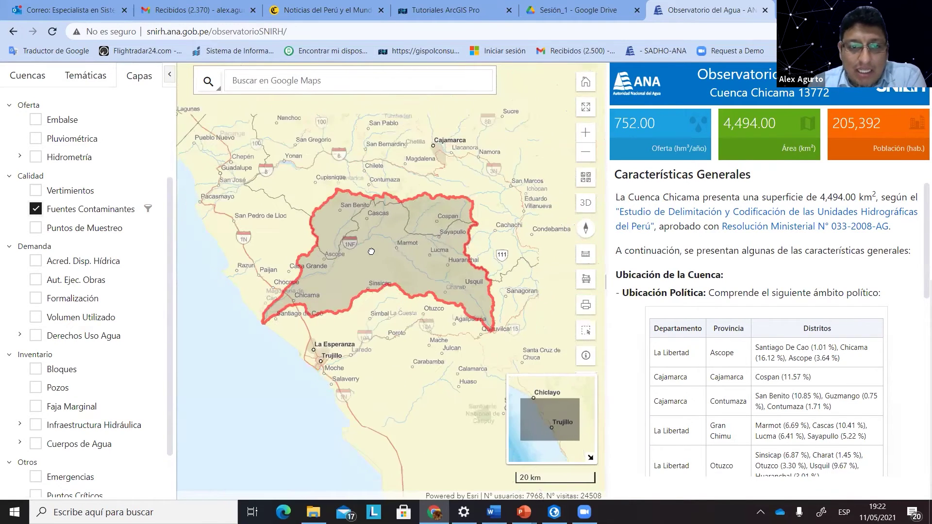
pyautogui.scroll(1, 372, 250)
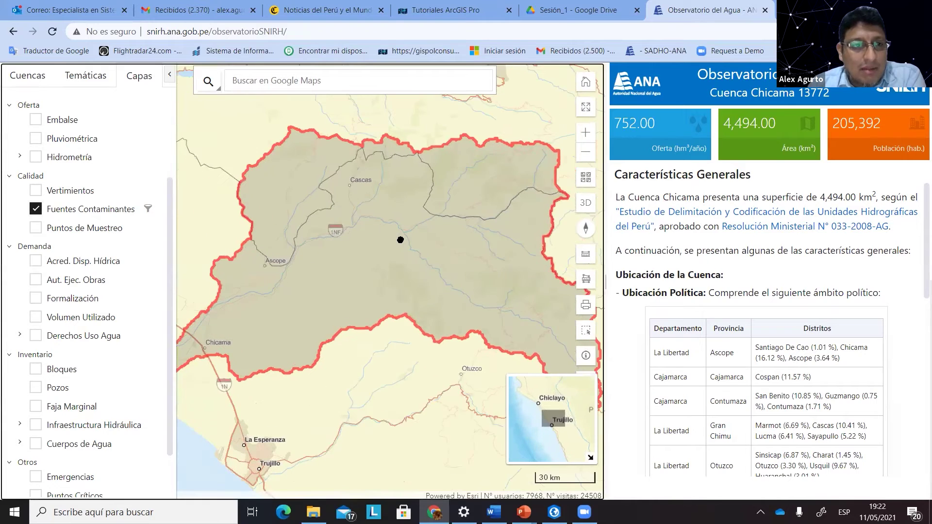
pyautogui.moveTo(217, 232); pyautogui.dragTo(240, 225)
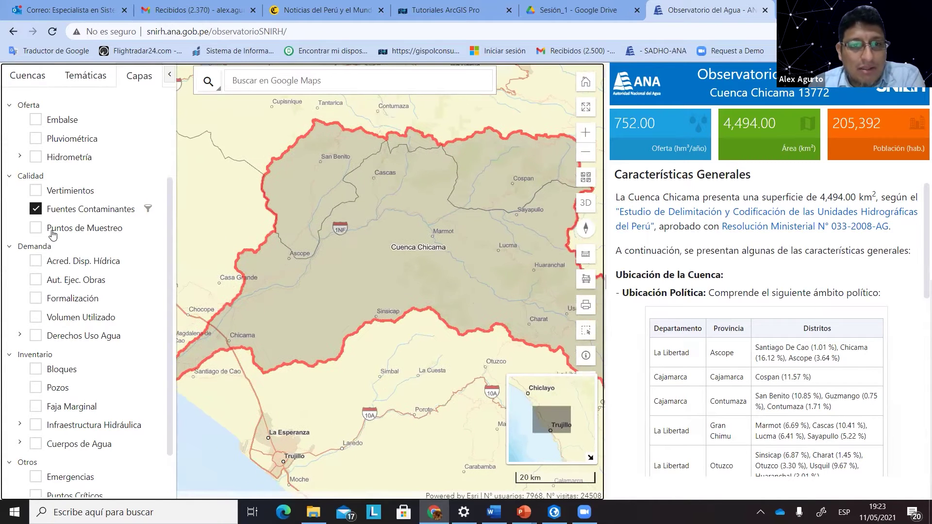
# Turn on the Vertimientos and Puntos de Muestreo quality layers and inspect their points across Cuenca Chicama.
pyautogui.scroll(-1, 323, 274)
pyautogui.click(36, 191)
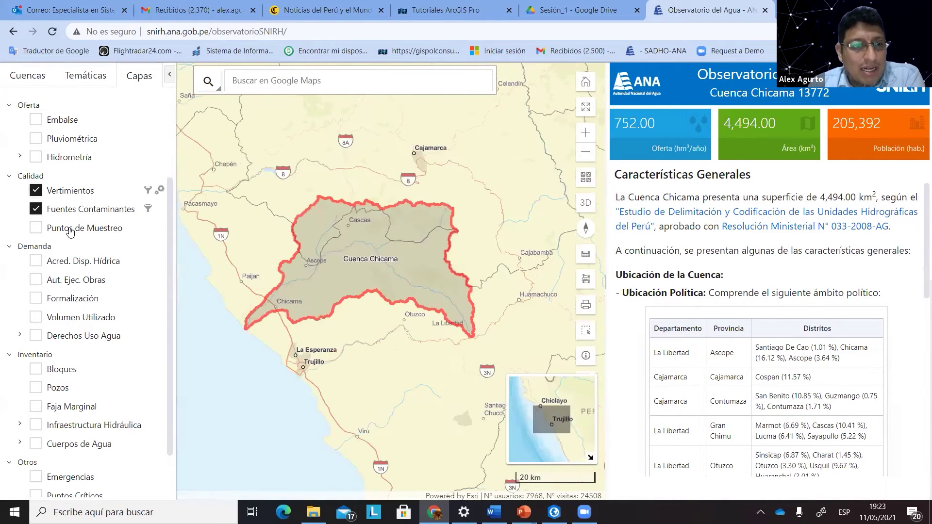
pyautogui.click(35, 228)
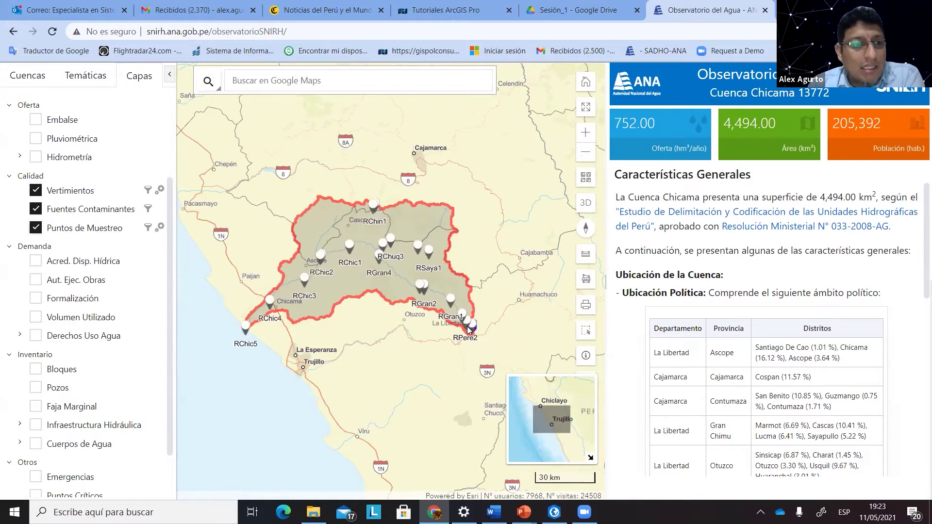
pyautogui.scroll(2, 309, 258)
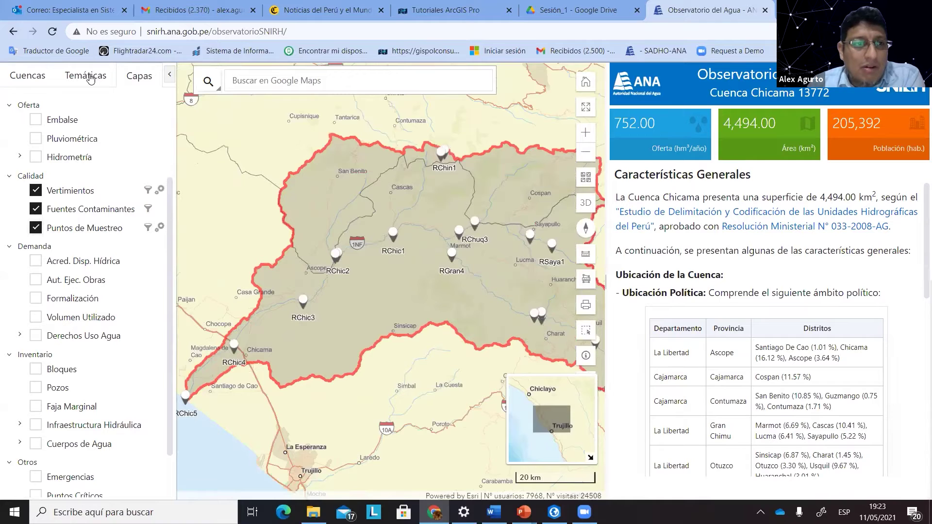
# Replace the basin search term with pampas and select Cuenca Pampas.
pyautogui.click(28, 79)
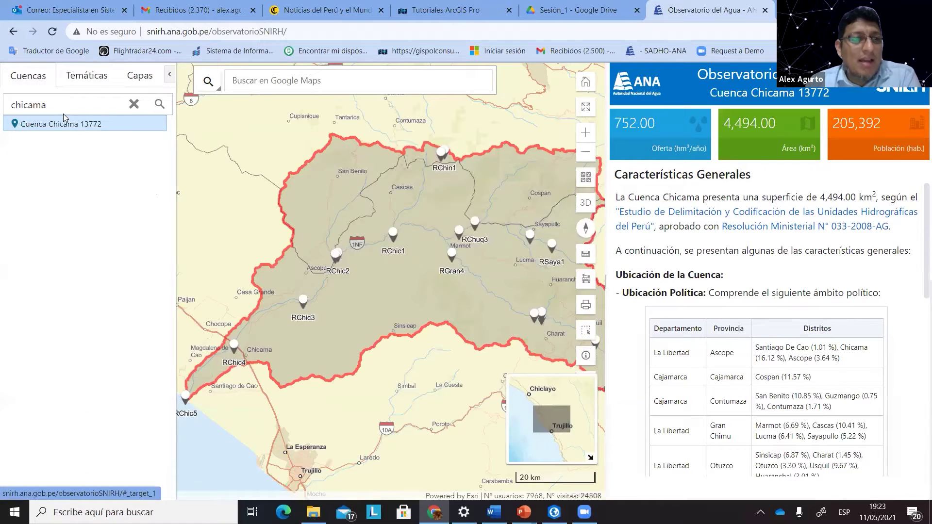
pyautogui.click(134, 105)
pyautogui.write('p')
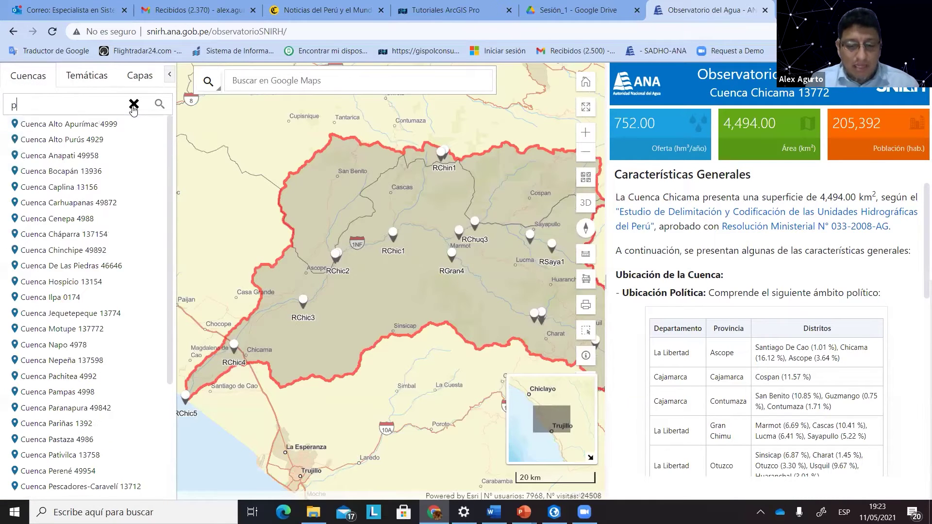
pyautogui.write('ampas')
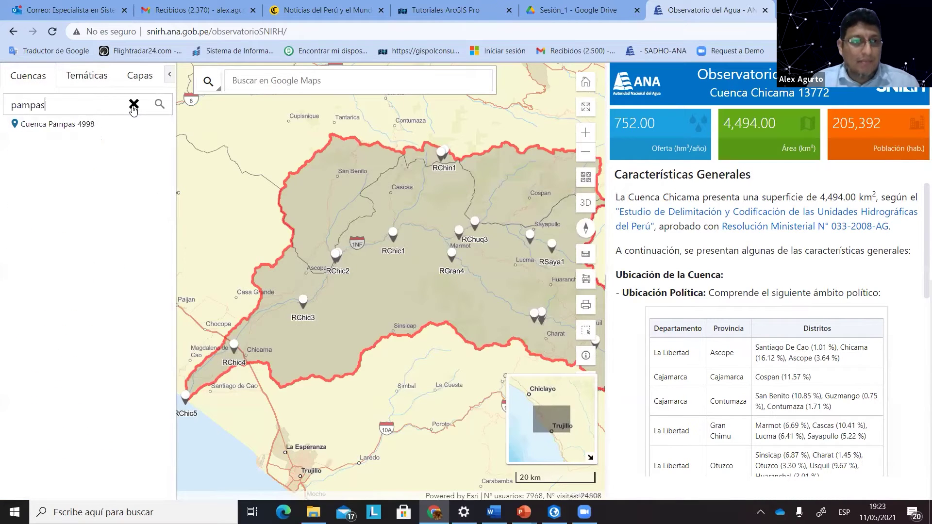
pyautogui.click(80, 128)
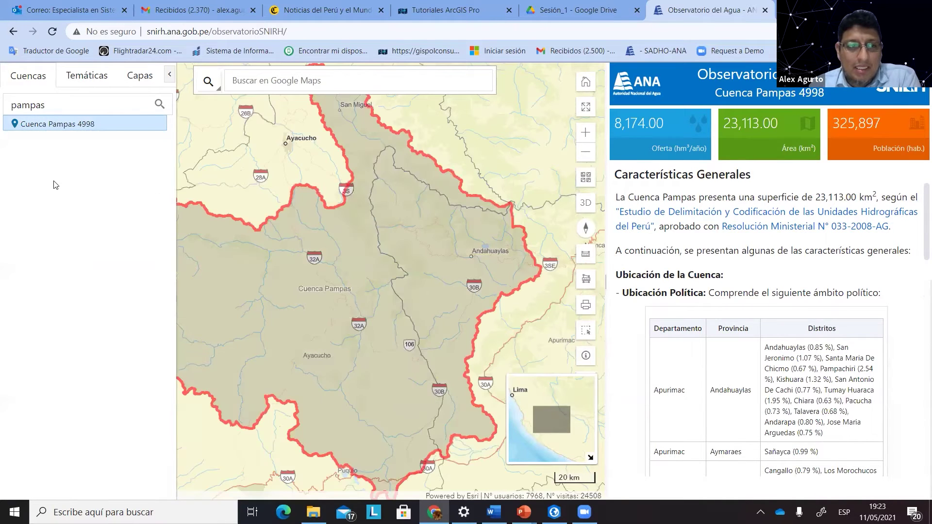
# Turn on the Fuentes Contaminantes layer for Cuenca Pampas and fit the whole basin in the map.
pyautogui.click(139, 75)
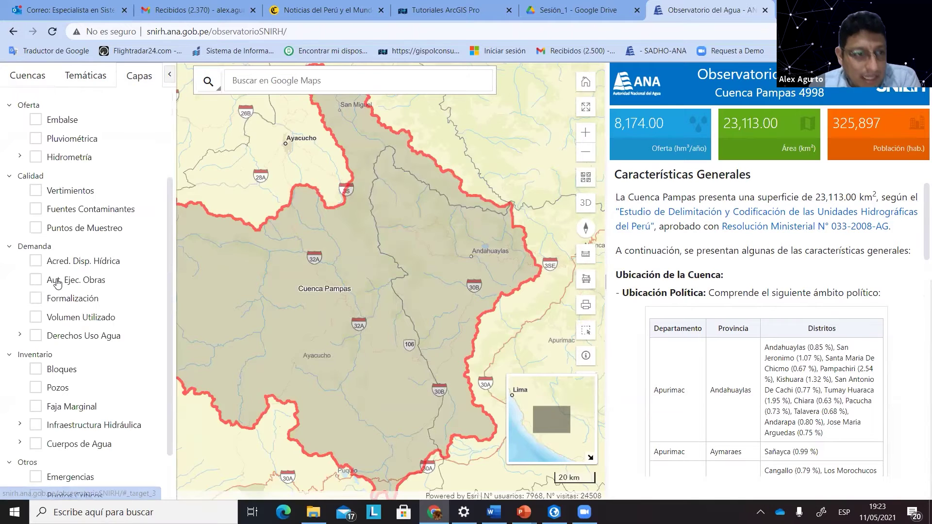
pyautogui.click(38, 211)
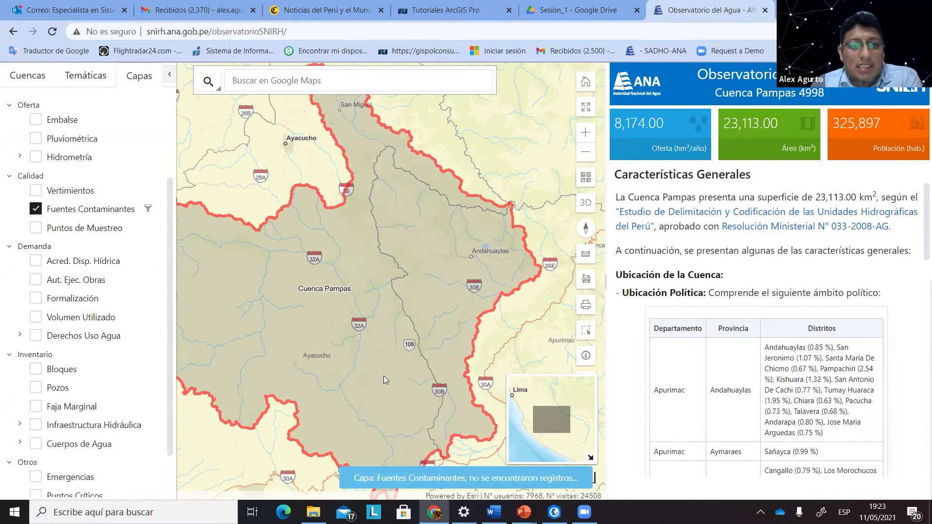
pyautogui.scroll(-1, 384, 375)
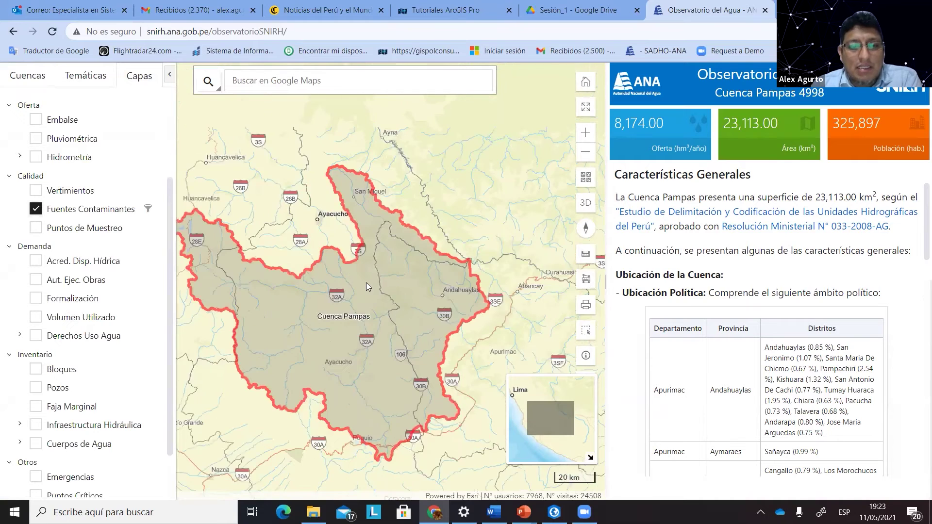
pyautogui.scroll(-1, 367, 283)
pyautogui.moveTo(385, 305); pyautogui.dragTo(407, 266)
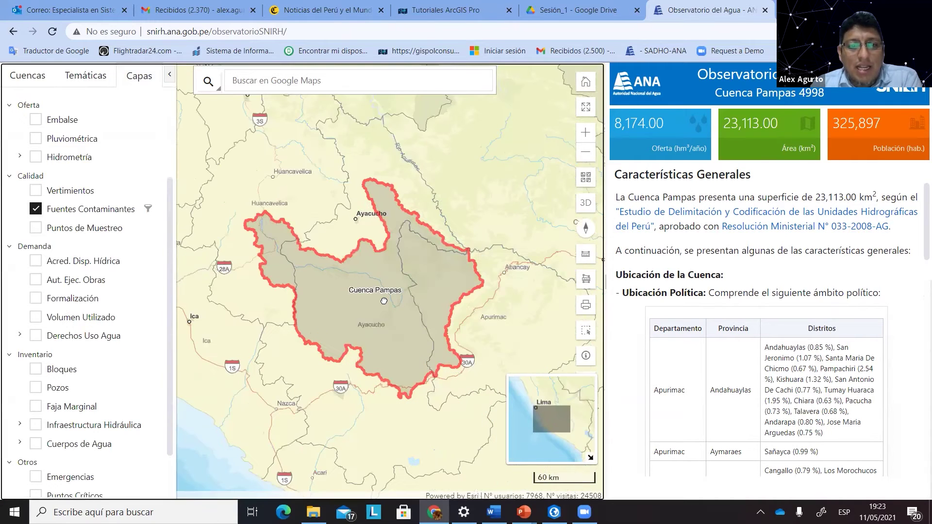
# Turn on the Vertimientos and Puntos de Muestreo quality layers for Cuenca Pampas.
pyautogui.click(39, 192)
pyautogui.click(38, 192)
pyautogui.click(39, 192)
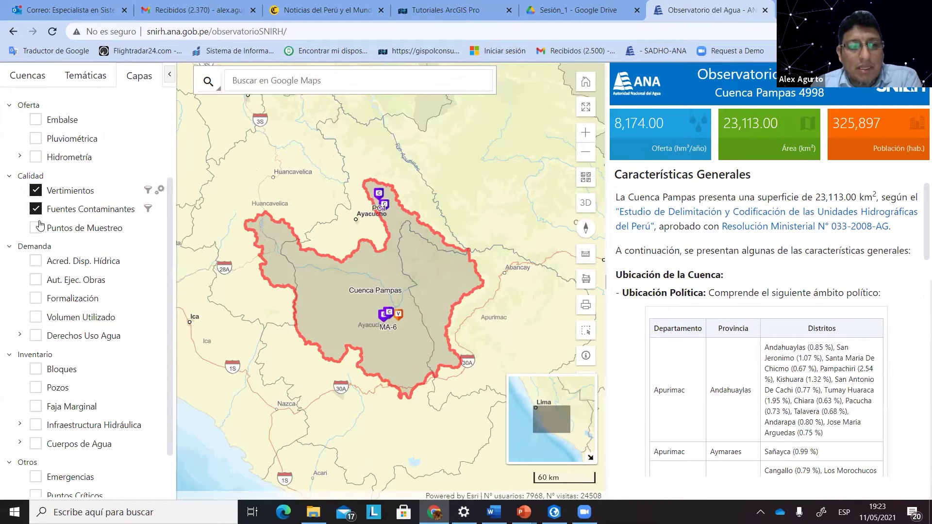
pyautogui.click(37, 227)
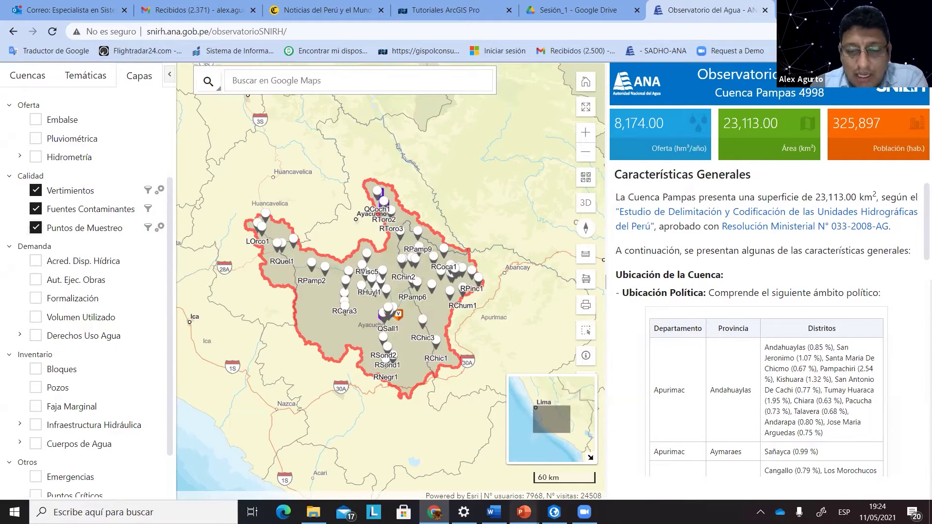
# Look at the S3.1_Diseño_GDB presentation in PowerPoint and return to the water observatory viewer in Chrome.
pyautogui.moveTo(525, 512)
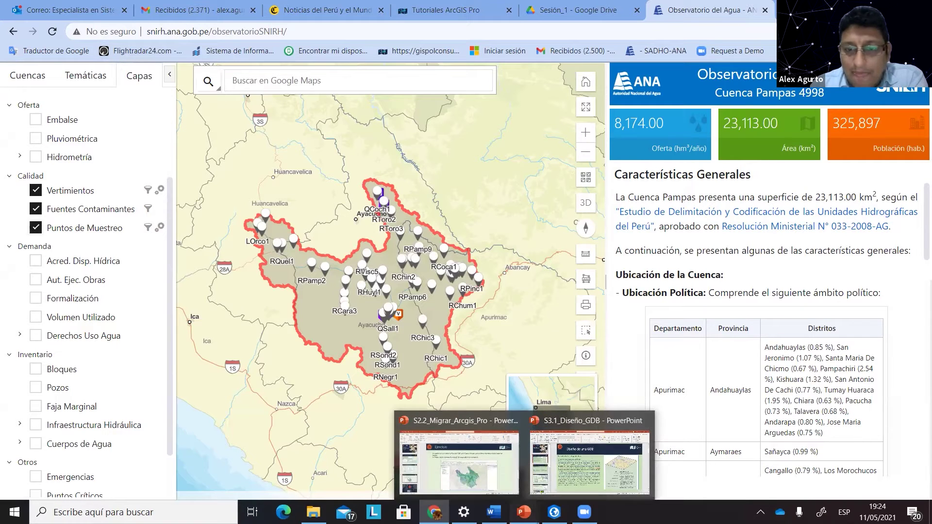
pyautogui.click(559, 479)
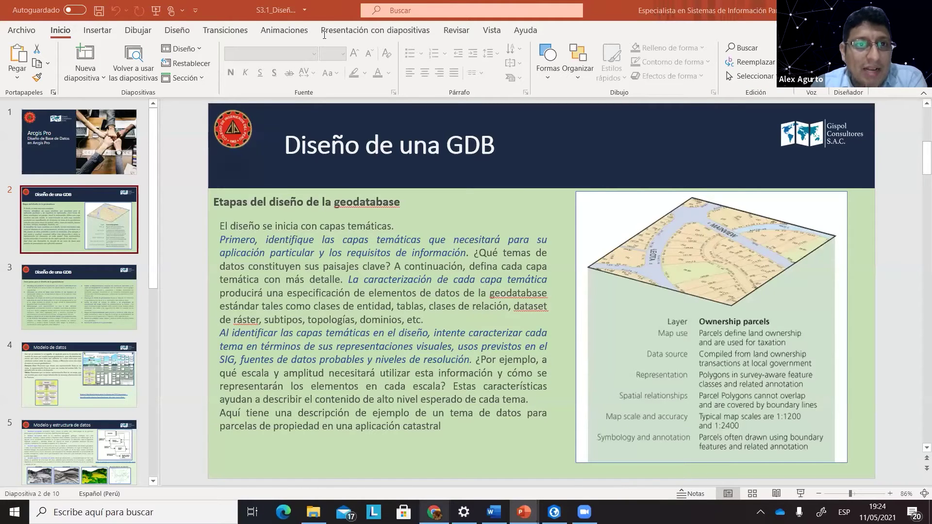
pyautogui.hotkey('alt', 'Tab')
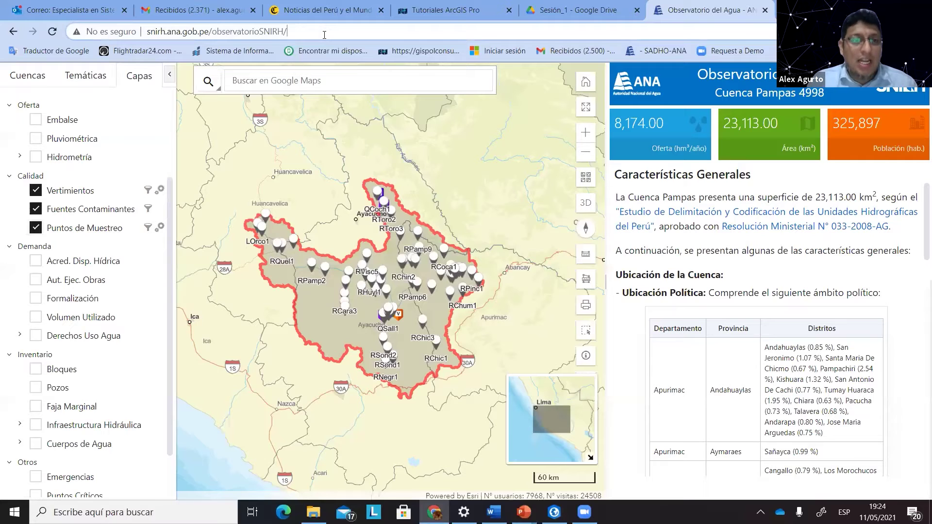
pyautogui.click(324, 34)
pyautogui.click(832, 505)
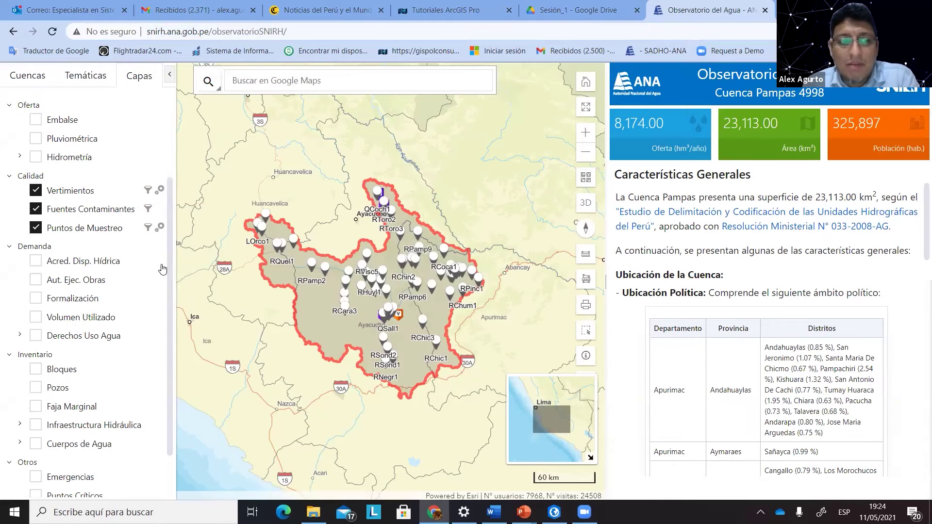
# Open the download service page from the Puntos de Muestreo layer's configuration and review the SERV_Puntosmuestreo map service details.
pyautogui.click(160, 228)
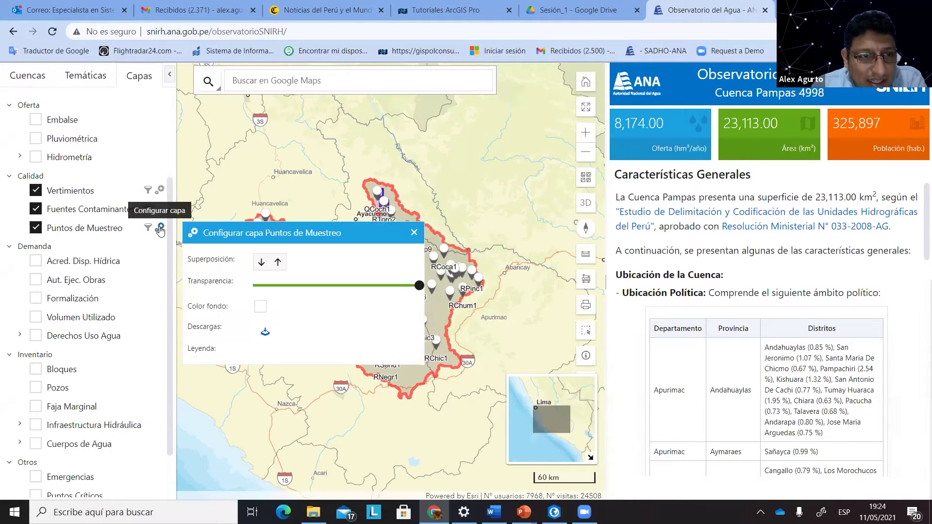
pyautogui.click(265, 332)
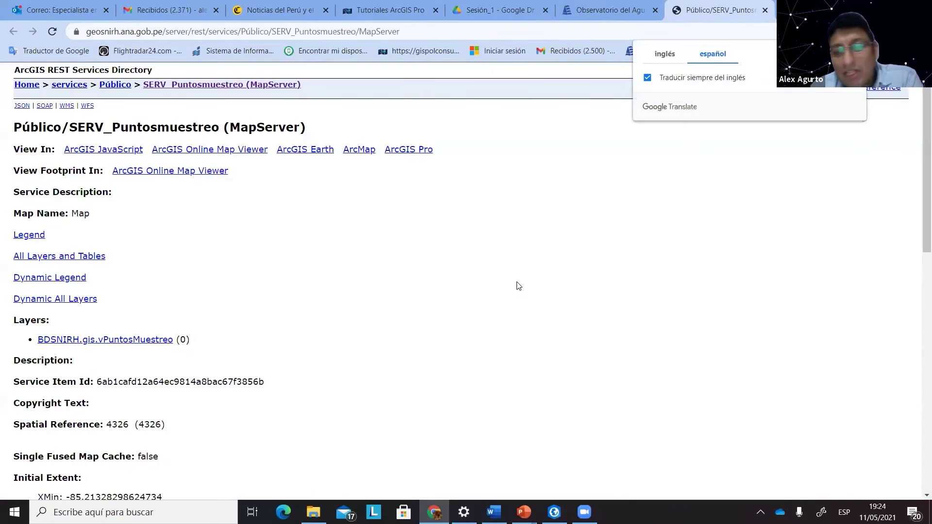
pyautogui.scroll(-5, 328, 284)
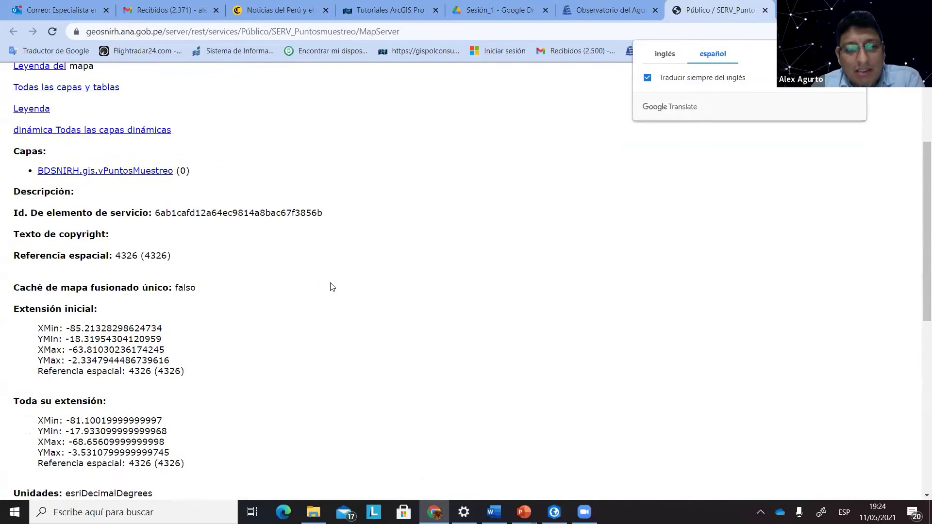
pyautogui.scroll(-6, 327, 291)
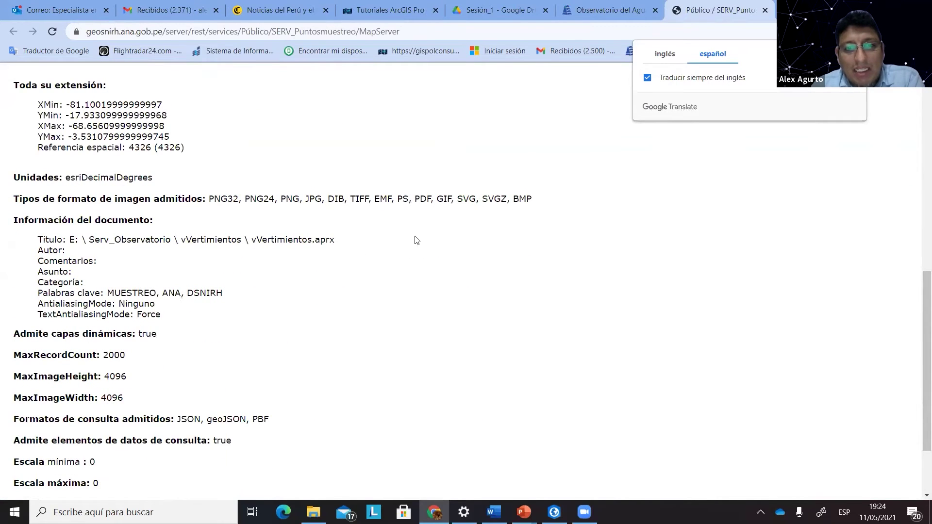
pyautogui.scroll(12, 393, 340)
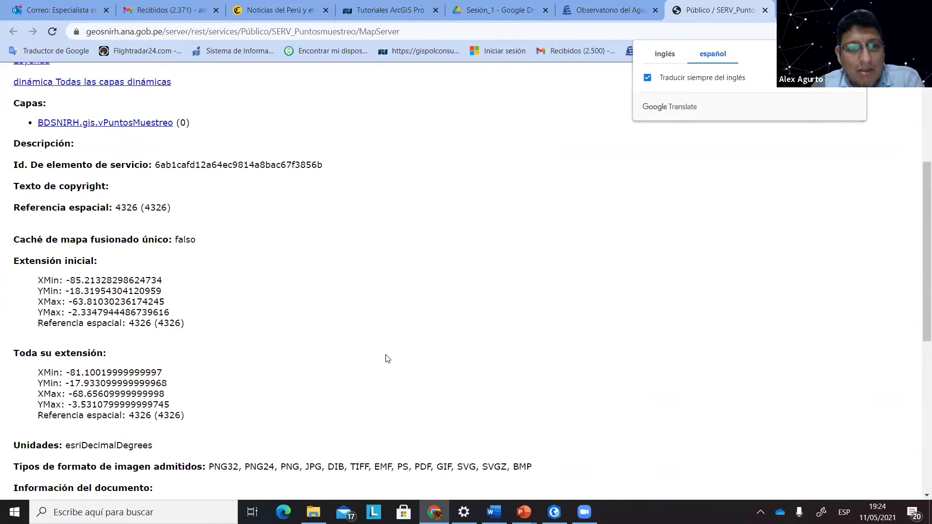
pyautogui.scroll(-3, 386, 360)
pyautogui.scroll(3, 319, 254)
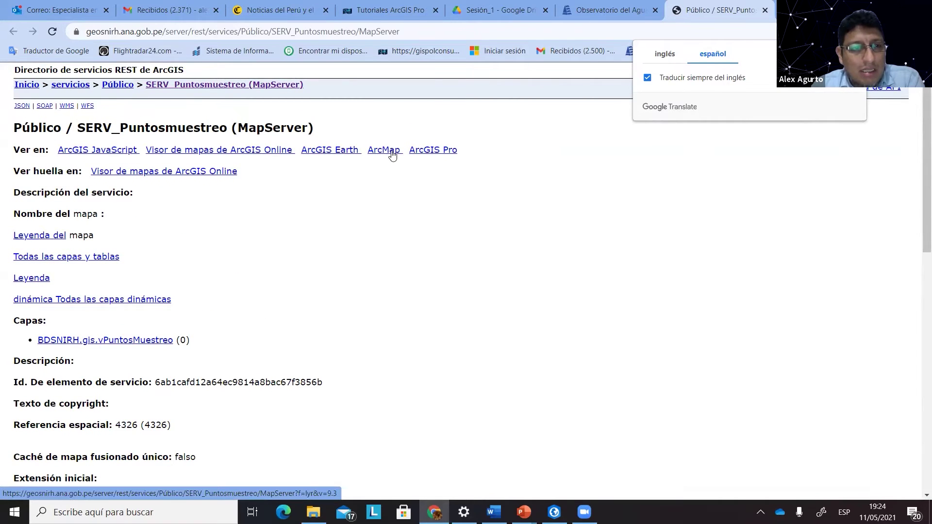
# Review the remaining service properties and download the SERV_Puntosmuestreo layer file for ArcMap.
pyautogui.scroll(-9, 326, 358)
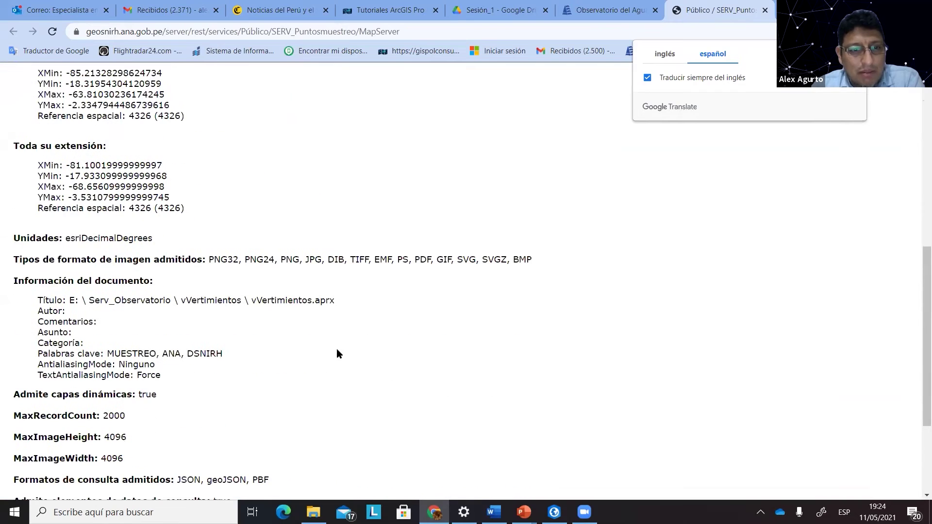
pyautogui.scroll(-3, 367, 306)
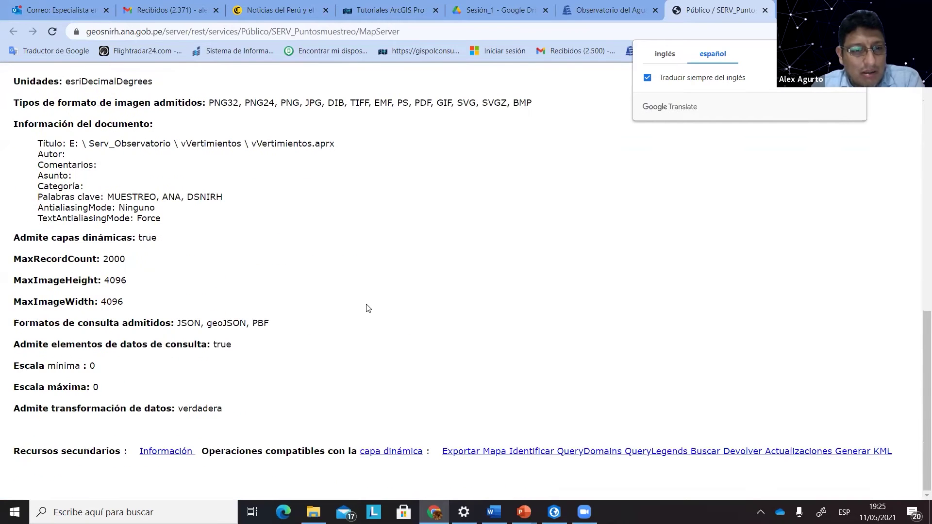
pyautogui.scroll(6, 358, 362)
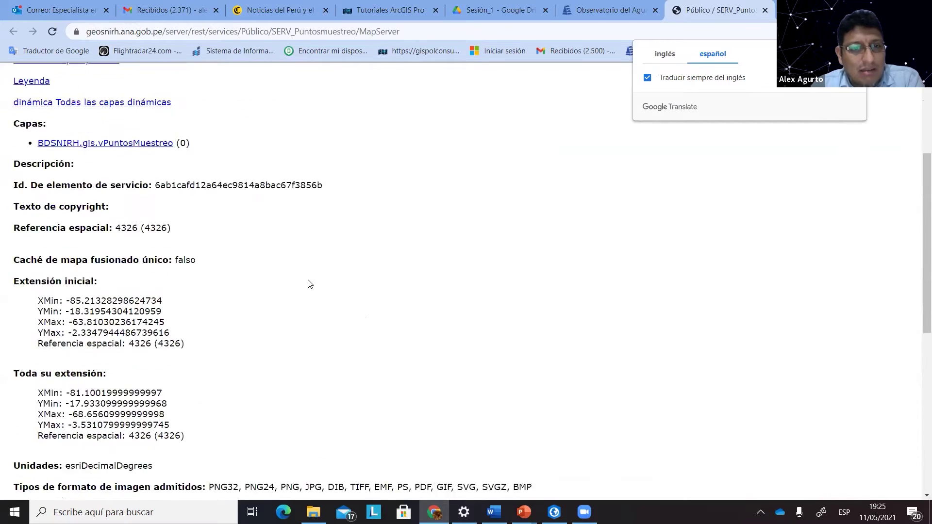
pyautogui.scroll(5, 340, 204)
pyautogui.click(378, 151)
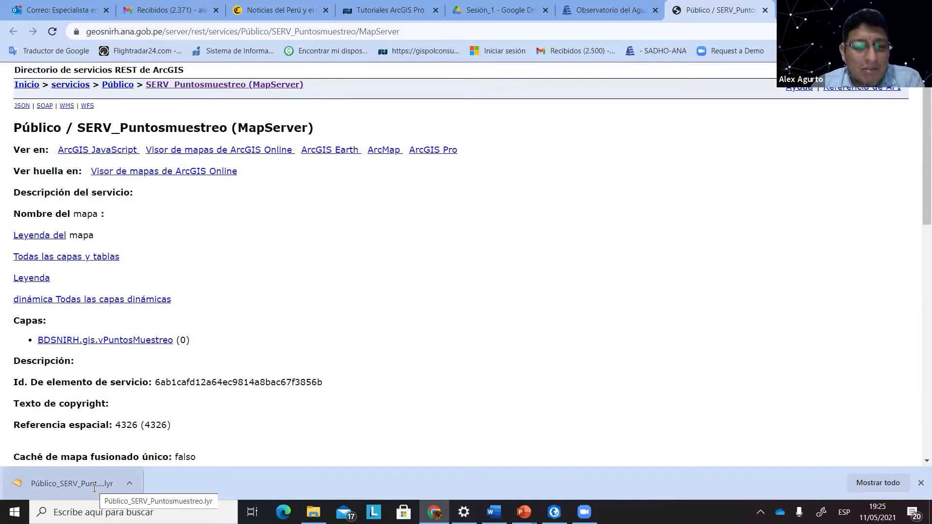
pyautogui.moveTo(302, 500)
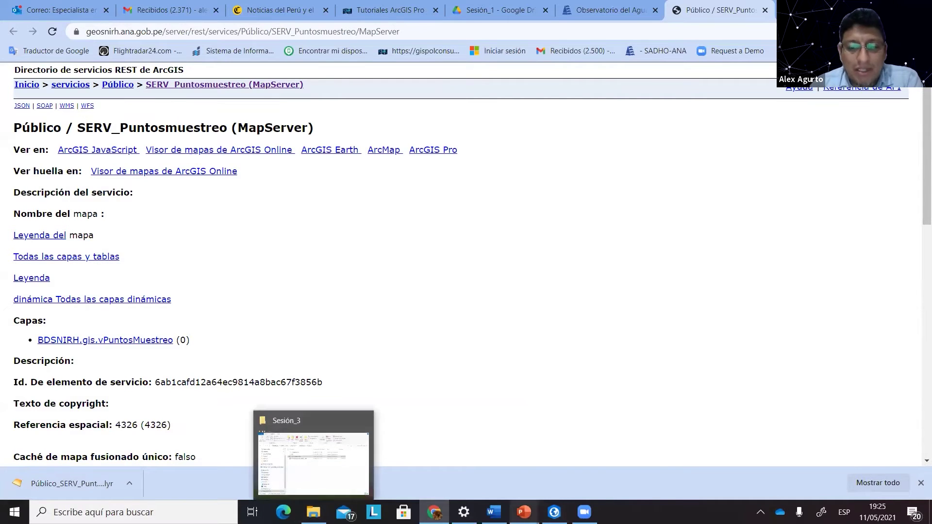
# Switch to the S3.1_Diseño_GDB presentation in PowerPoint and start the slide show at the geodatabase design stages slide.
pyautogui.moveTo(524, 512)
pyautogui.click(590, 464)
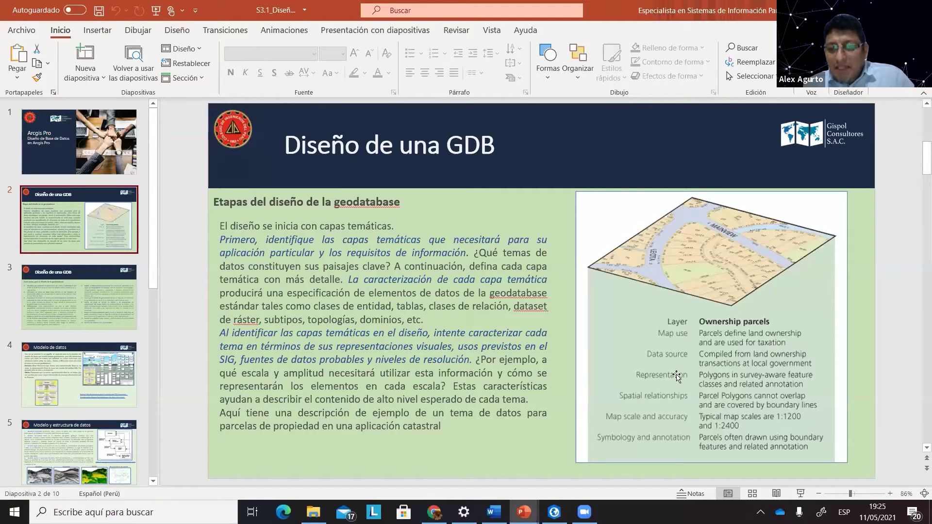
pyautogui.click(801, 494)
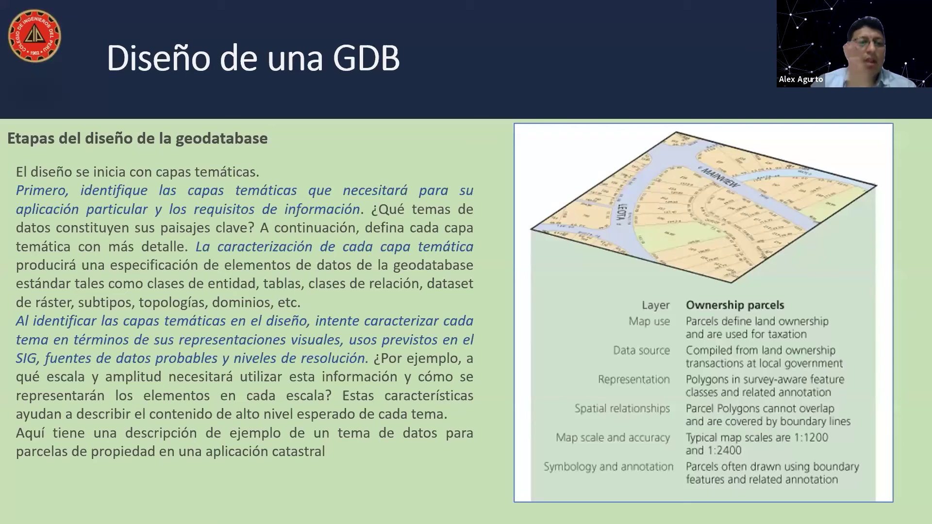
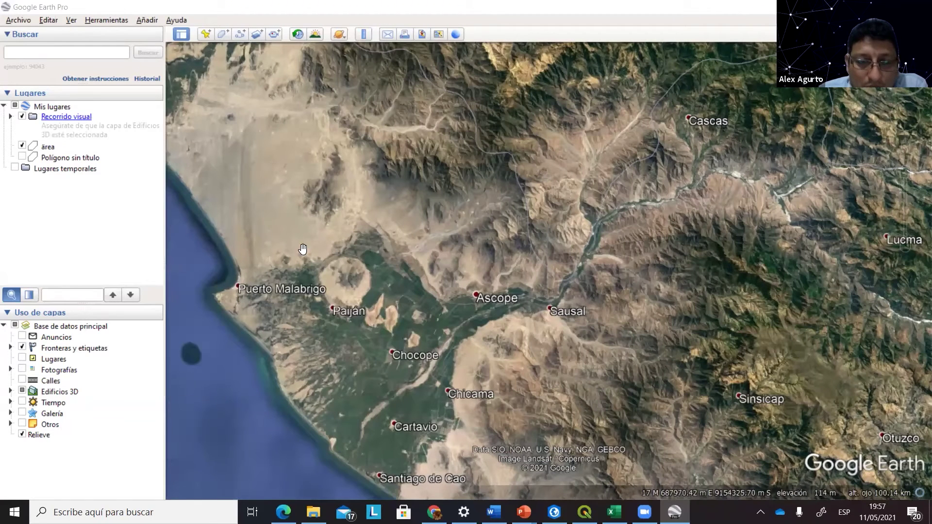
# In Google Earth Pro, examine the Chicama valley and follow the riverbed past Roma to the farmland along its banks upstream.
pyautogui.moveTo(420, 409); pyautogui.dragTo(442, 347)
pyautogui.scroll(3, 427, 360)
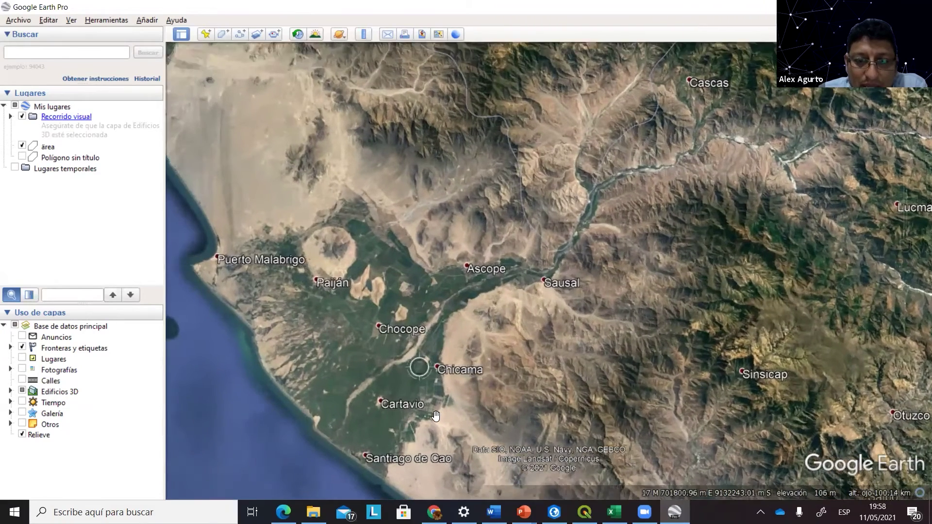
pyautogui.scroll(5, 434, 415)
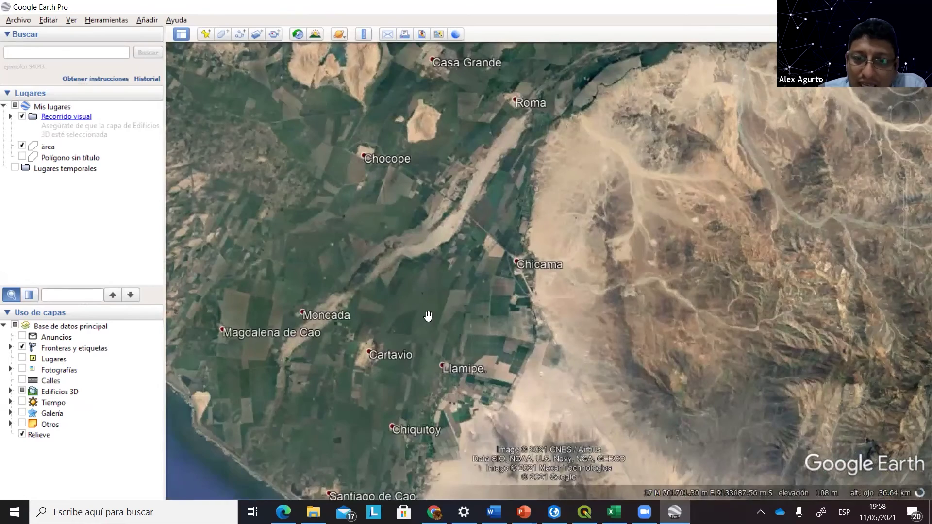
pyautogui.scroll(1, 423, 321)
pyautogui.moveTo(428, 319); pyautogui.dragTo(554, 130)
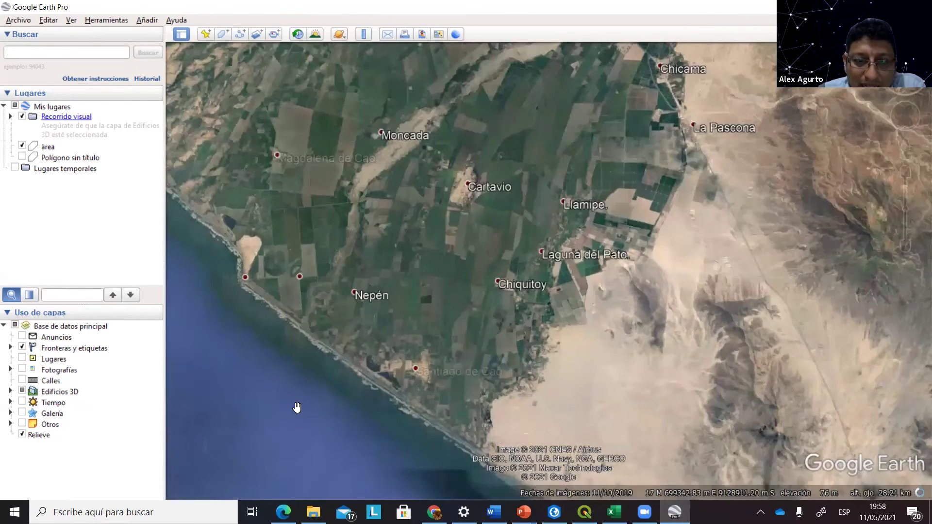
pyautogui.moveTo(483, 245); pyautogui.dragTo(452, 315)
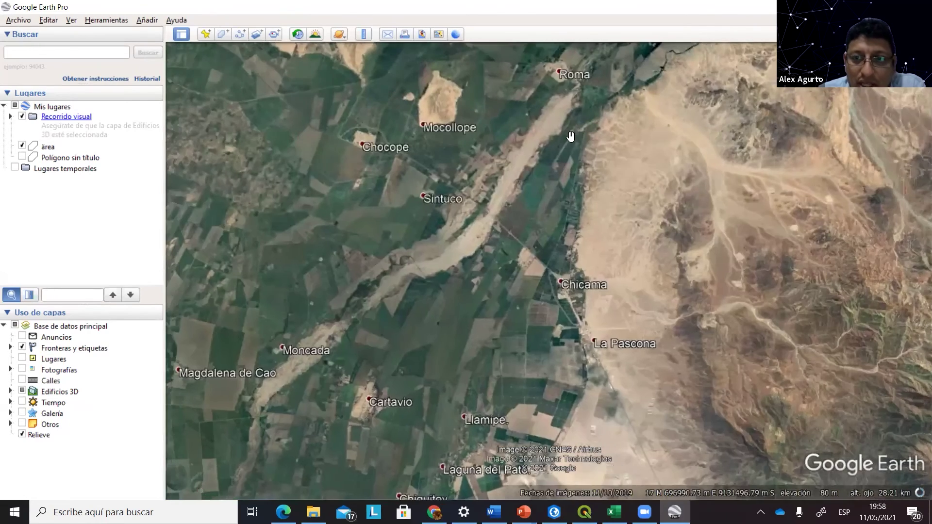
pyautogui.scroll(3, 501, 186)
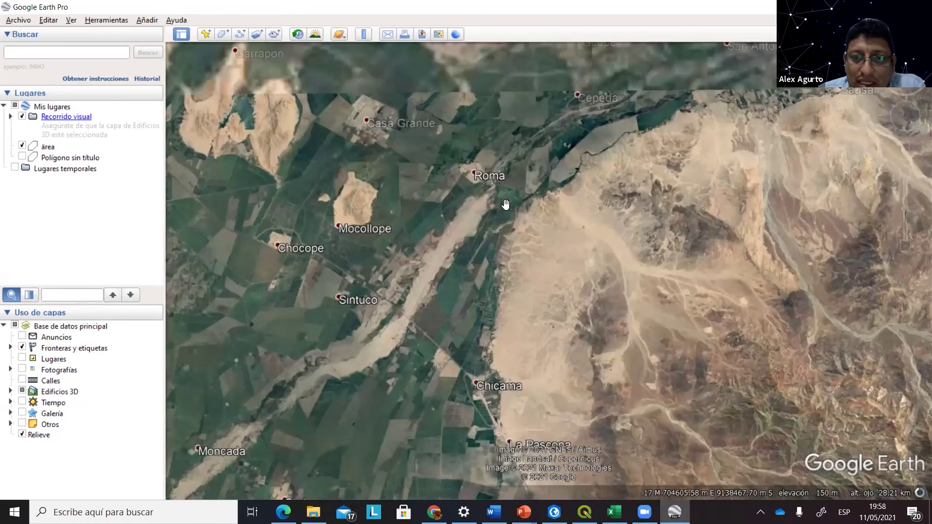
pyautogui.scroll(3, 505, 180)
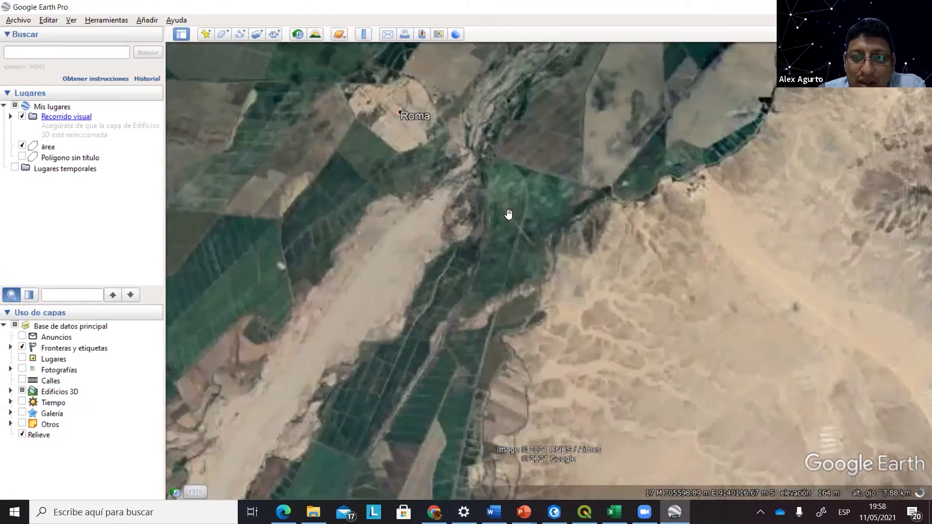
pyautogui.moveTo(531, 131); pyautogui.dragTo(447, 293)
pyautogui.scroll(5, 481, 216)
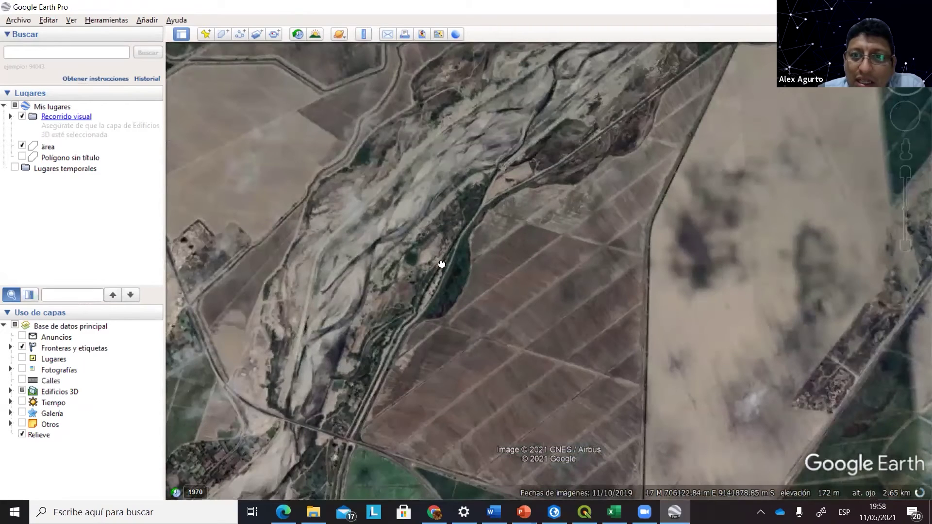
pyautogui.moveTo(469, 180); pyautogui.dragTo(276, 376)
pyautogui.scroll(3, 523, 181)
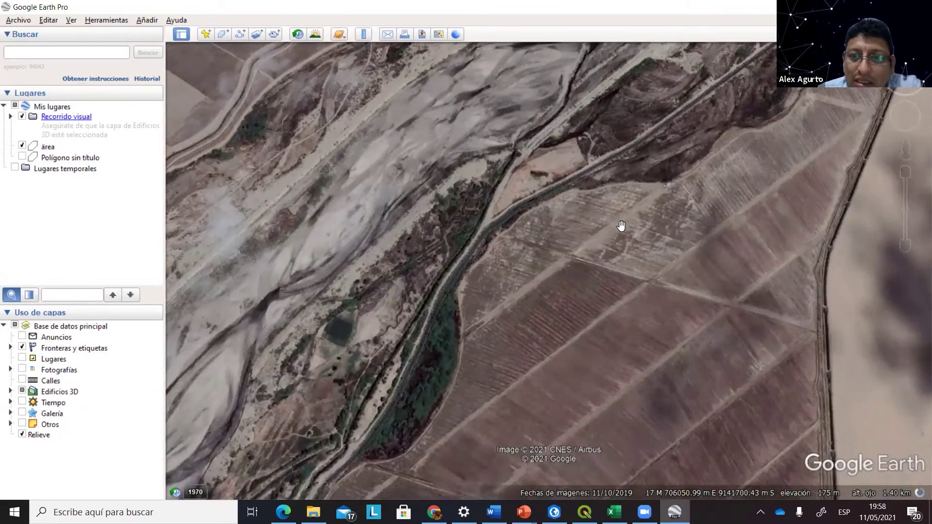
pyautogui.moveTo(621, 226); pyautogui.dragTo(528, 235)
pyautogui.moveTo(407, 291); pyautogui.dragTo(486, 387)
# Examine the whole lower valley around Chocope and Chicama, and inspect the narrow river crossing beside Roma up close.
pyautogui.scroll(-3, 489, 391)
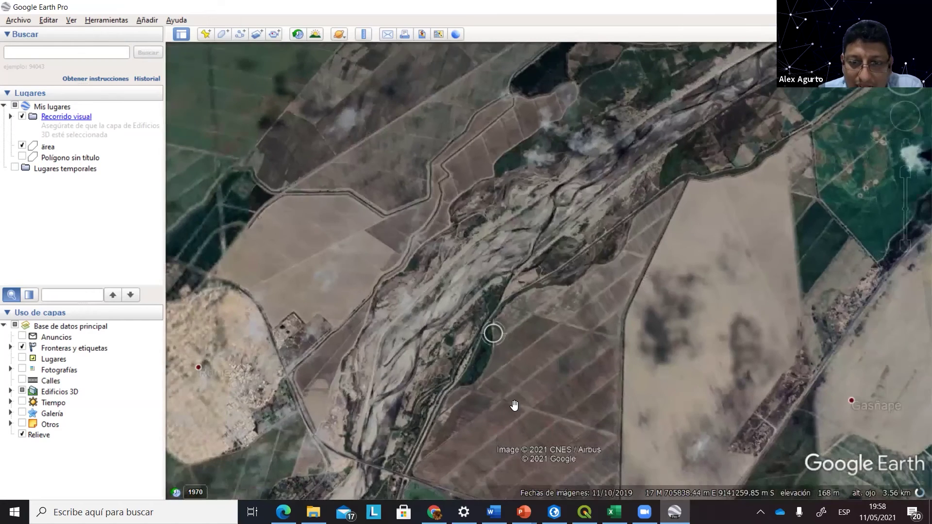
pyautogui.scroll(-8, 559, 216)
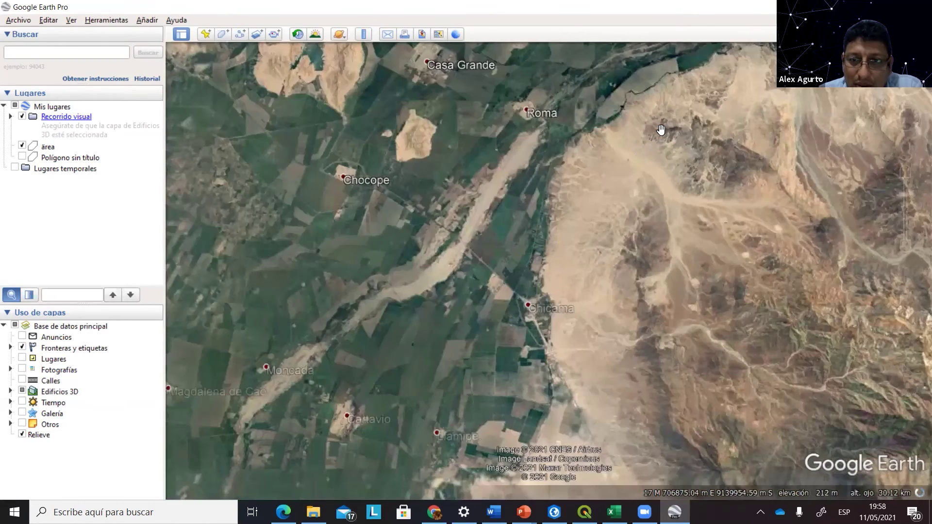
pyautogui.scroll(-2, 557, 165)
pyautogui.scroll(-2, 525, 404)
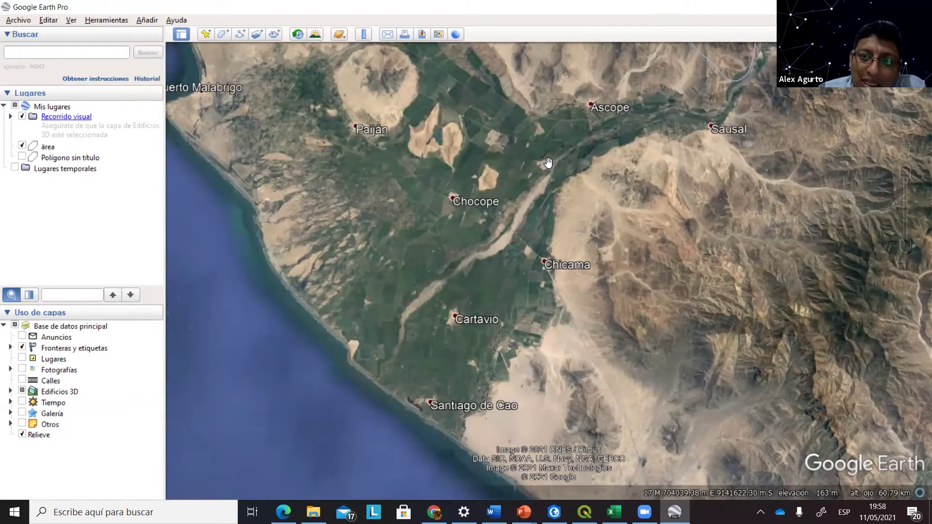
pyautogui.scroll(2, 547, 161)
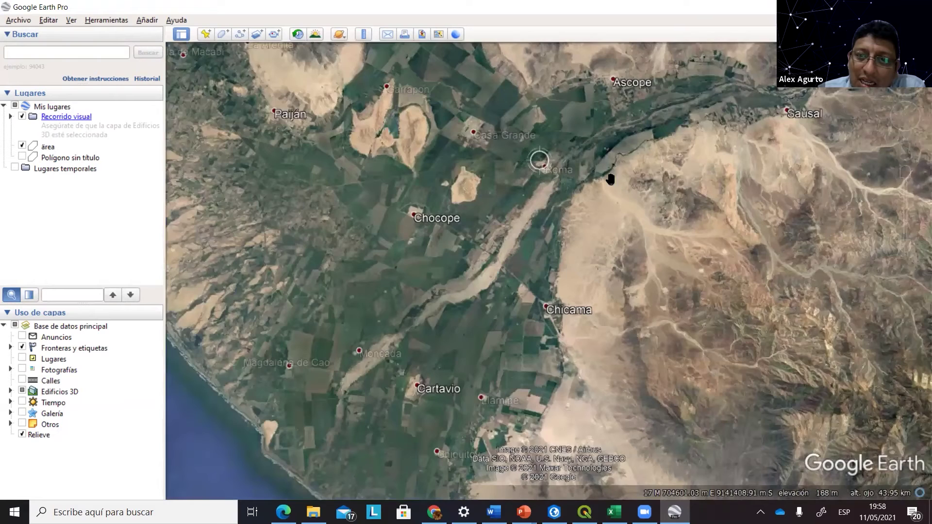
pyautogui.scroll(3, 588, 180)
pyautogui.scroll(2, 588, 170)
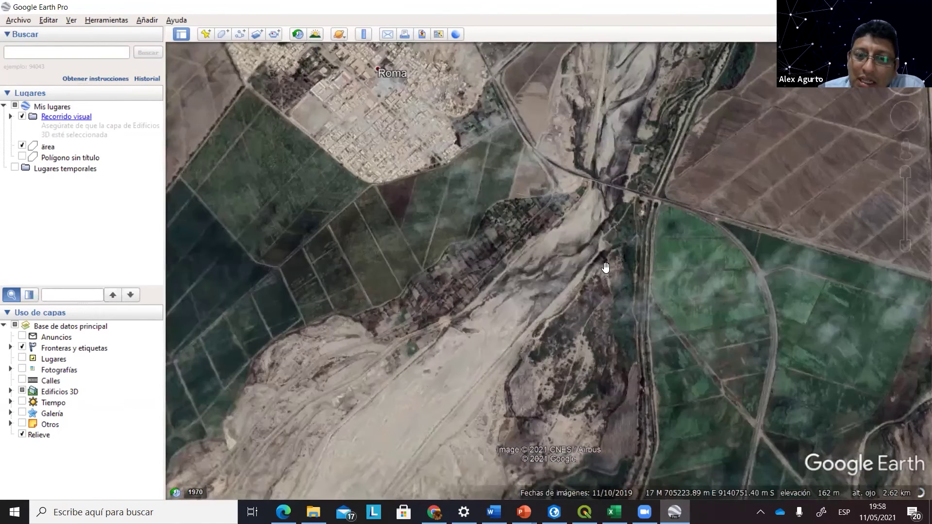
pyautogui.moveTo(605, 267); pyautogui.dragTo(607, 273)
# Survey the valley's farmland from the coast at Santiago de Cao to Paiján, Garrapon and Casa Grande.
pyautogui.scroll(-2, 607, 275)
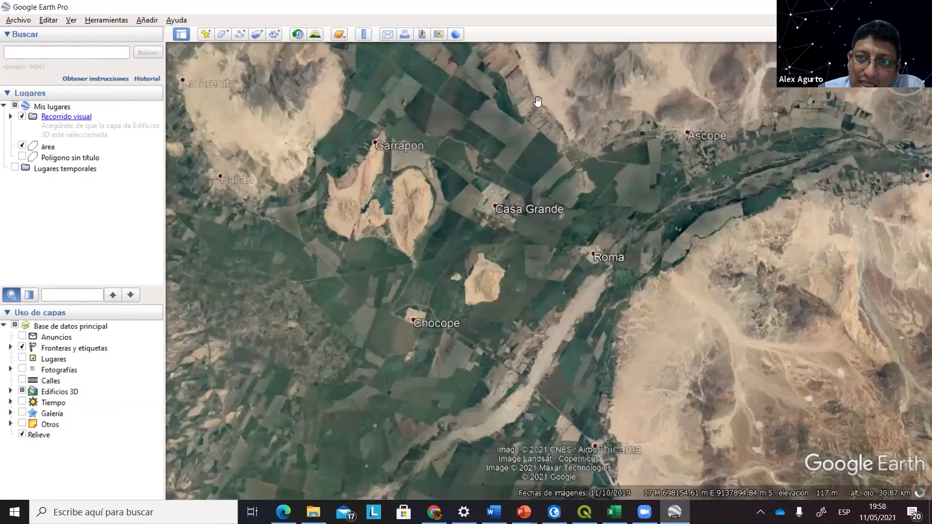
pyautogui.moveTo(305, 273); pyautogui.dragTo(427, 213)
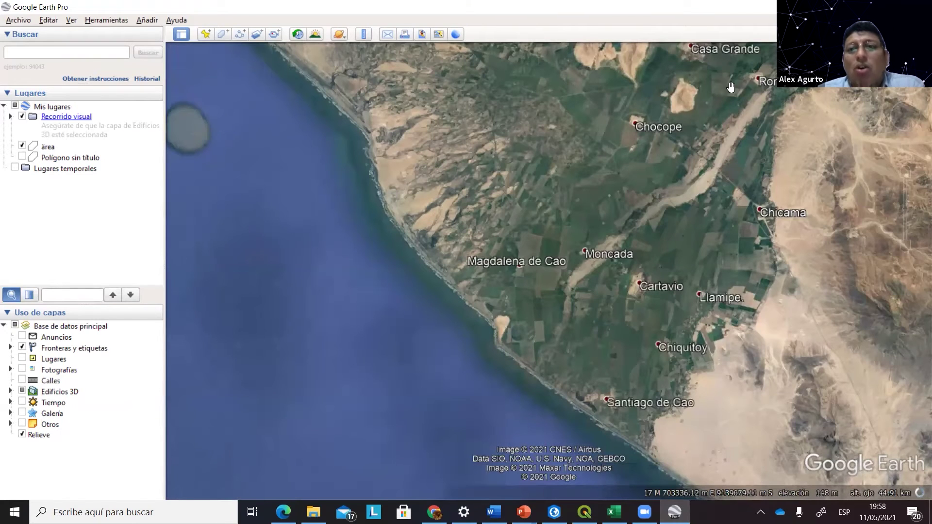
pyautogui.moveTo(652, 209); pyautogui.dragTo(612, 316)
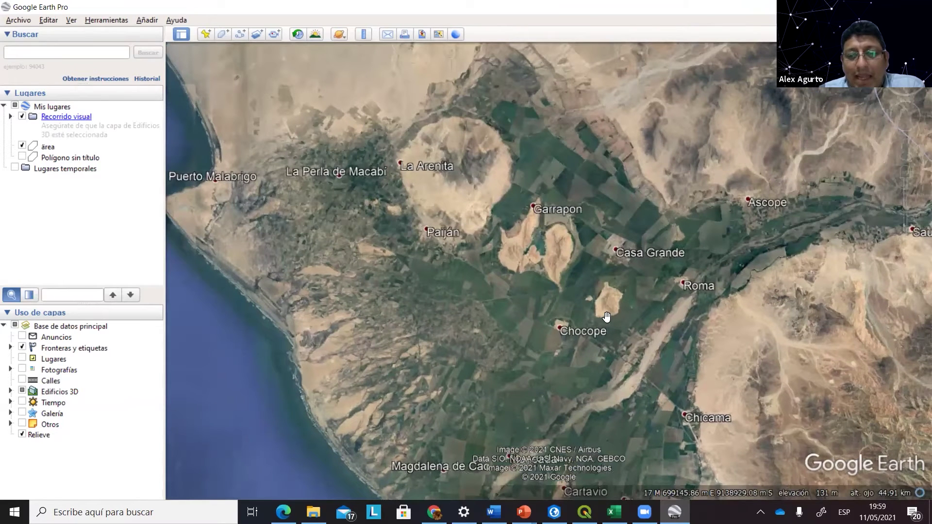
pyautogui.moveTo(555, 387); pyautogui.dragTo(555, 387)
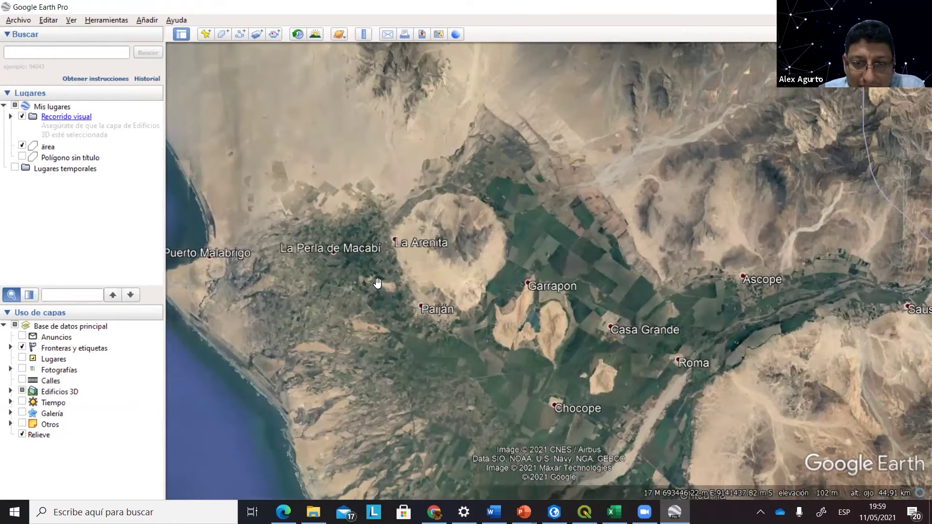
pyautogui.scroll(2, 378, 283)
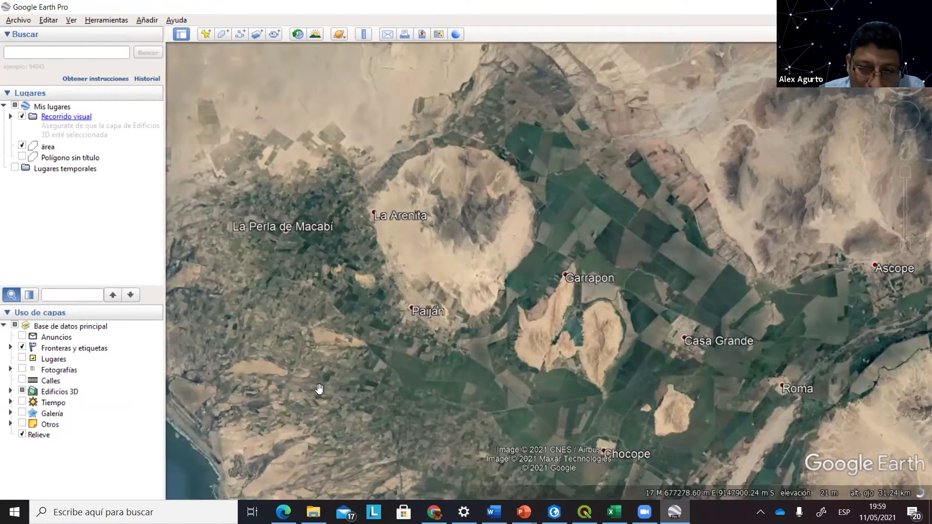
pyautogui.moveTo(389, 264); pyautogui.dragTo(379, 303)
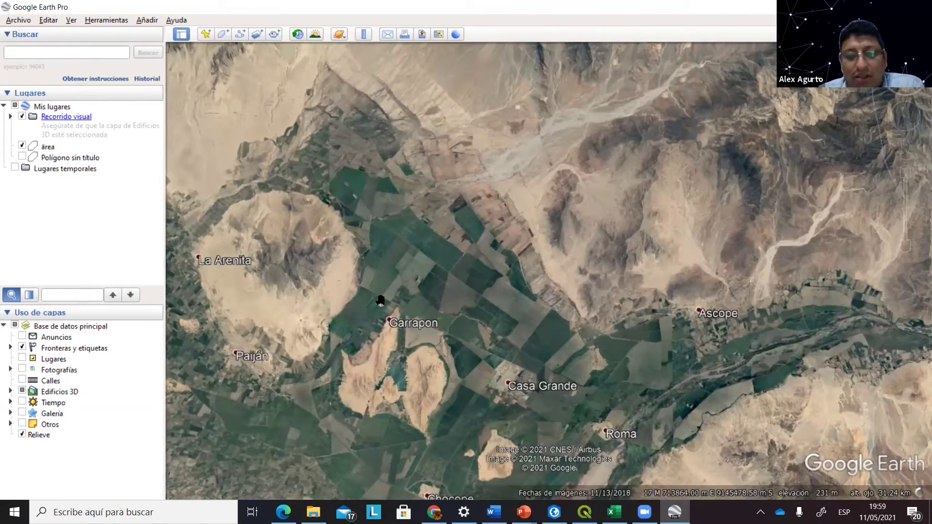
# Examine the Chicama valley farmland on the satellite map, from Paiján and Ascope down to Santiago de Cao on the coast.
pyautogui.scroll(-2, 617, 365)
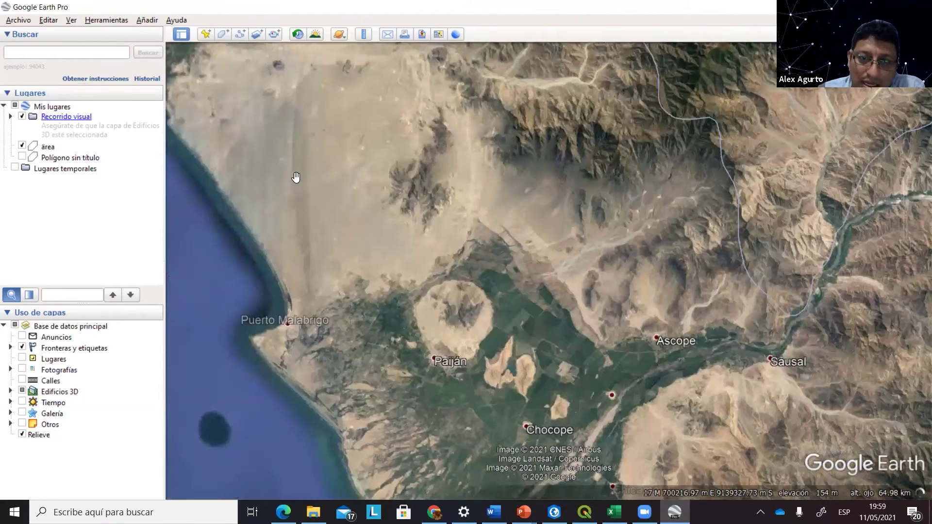
pyautogui.moveTo(296, 177); pyautogui.dragTo(326, 19)
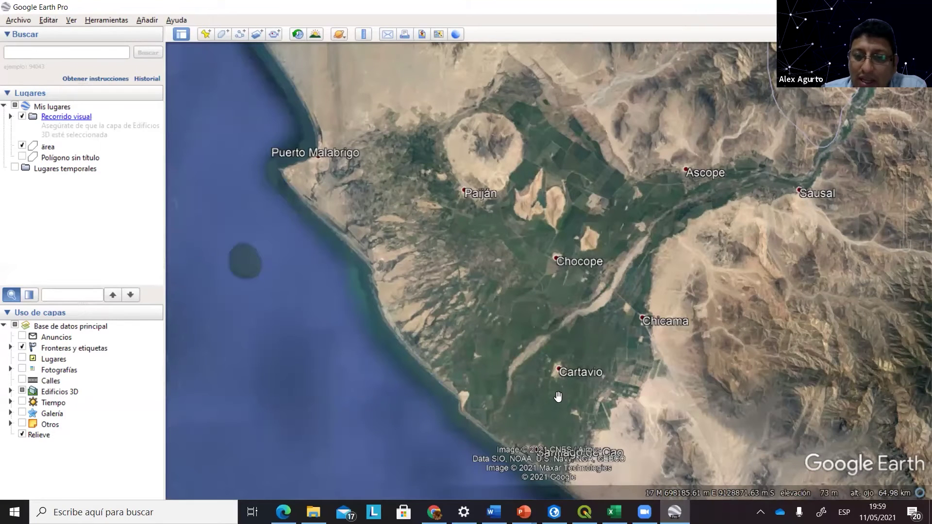
pyautogui.moveTo(556, 391); pyautogui.dragTo(521, 345)
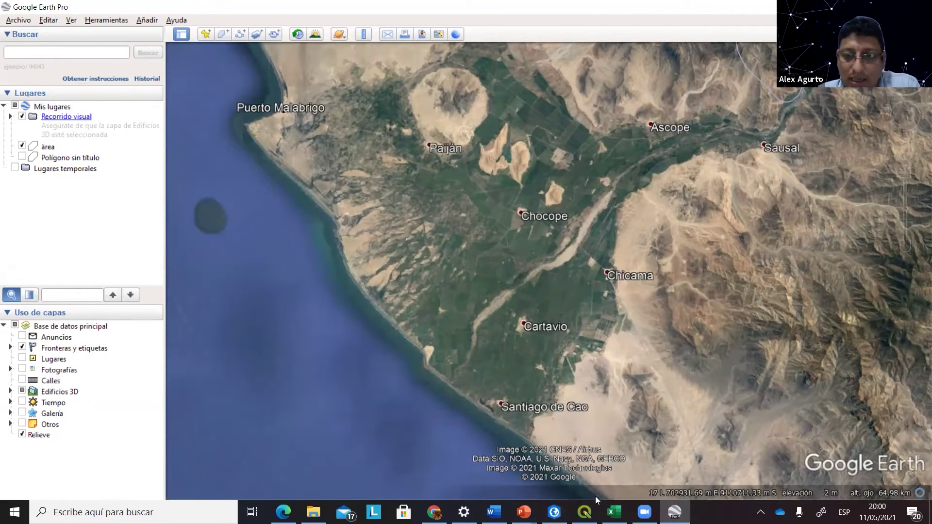
# Switch to PowerPoint and read the Ejercicio slide's requirements for the irrigation commission geodatabase.
pyautogui.click(524, 512)
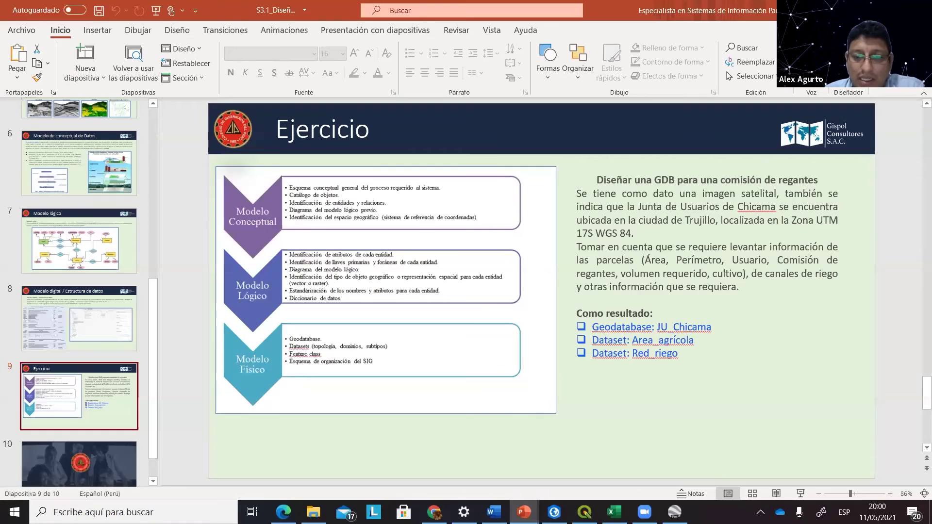
pyautogui.click(566, 479)
pyautogui.click(637, 419)
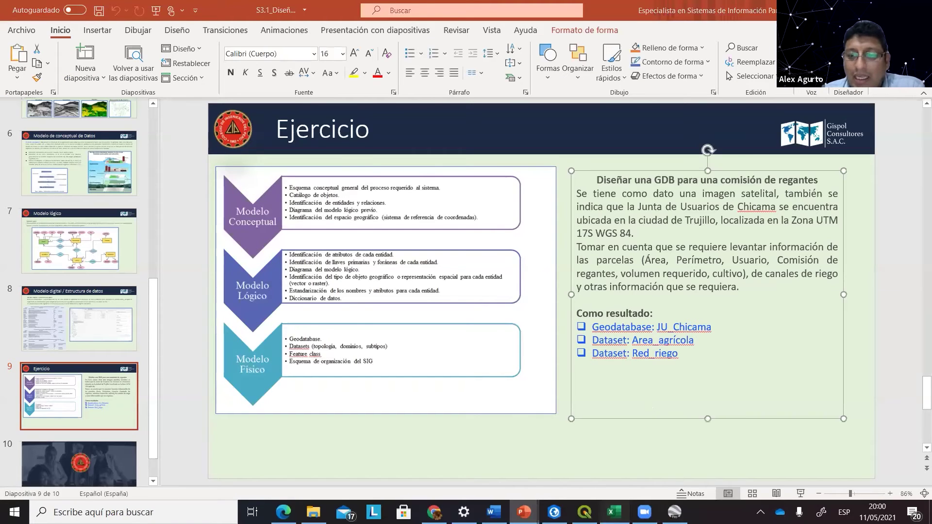
# Switch to the Excel workbook and review the GDB_JU_CHICAMA outline with its two datasets and their feature classes.
pyautogui.hotkey('alt', 'Tab')
pyautogui.press('Up')
pyautogui.press('Up')
pyautogui.press('Up')
pyautogui.press('Up')
pyautogui.press('Up')
pyautogui.press('Up')
pyautogui.press('Up')
pyautogui.press('Up')
pyautogui.press('Up')
pyautogui.press('Up')
pyautogui.press('Up')
pyautogui.press('Up')
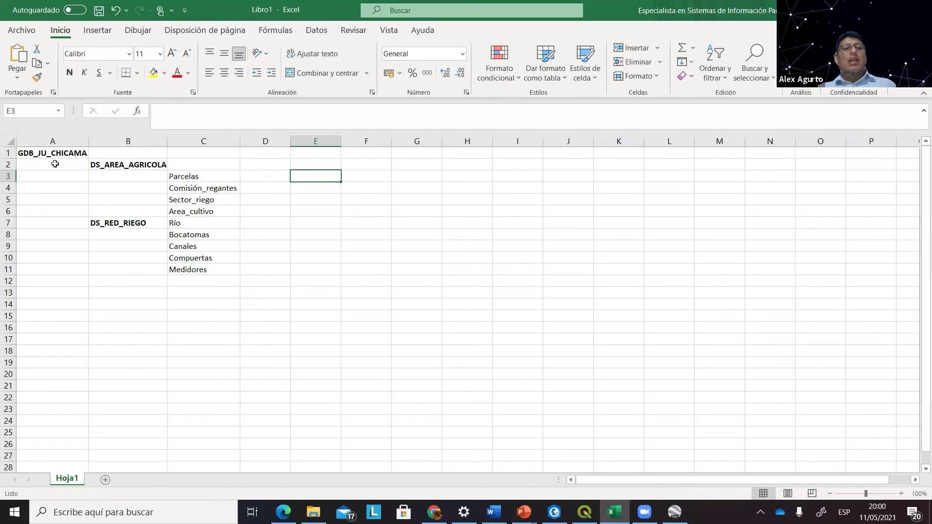
pyautogui.click(53, 150)
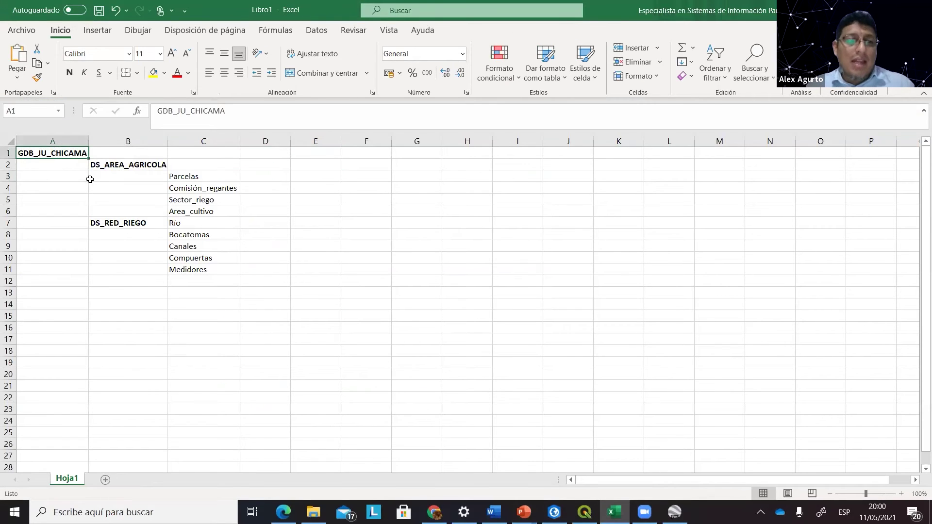
pyautogui.click(153, 165)
pyautogui.click(138, 226)
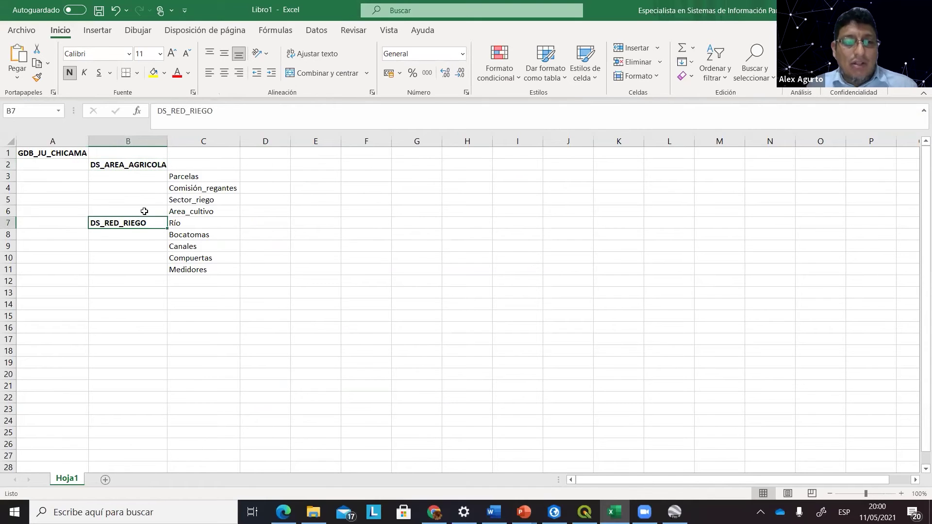
pyautogui.moveTo(185, 179); pyautogui.dragTo(184, 212)
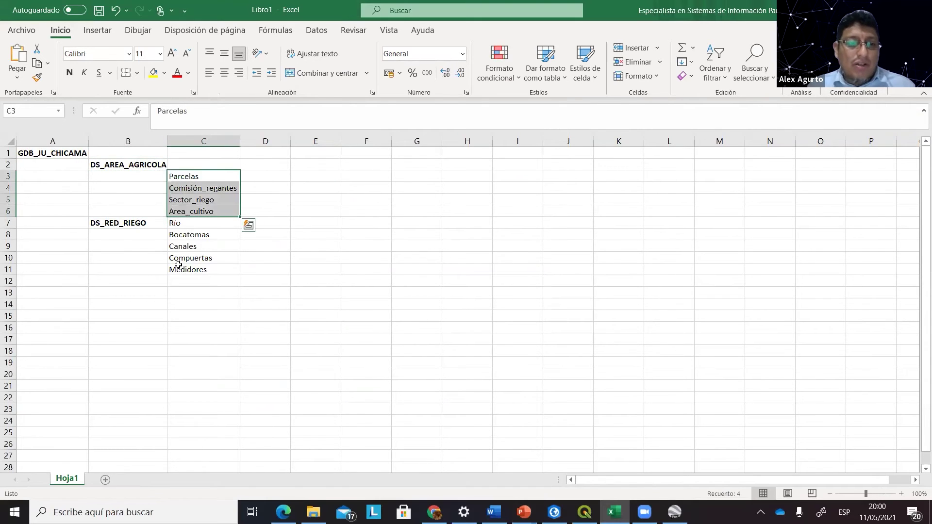
pyautogui.click(480, 305)
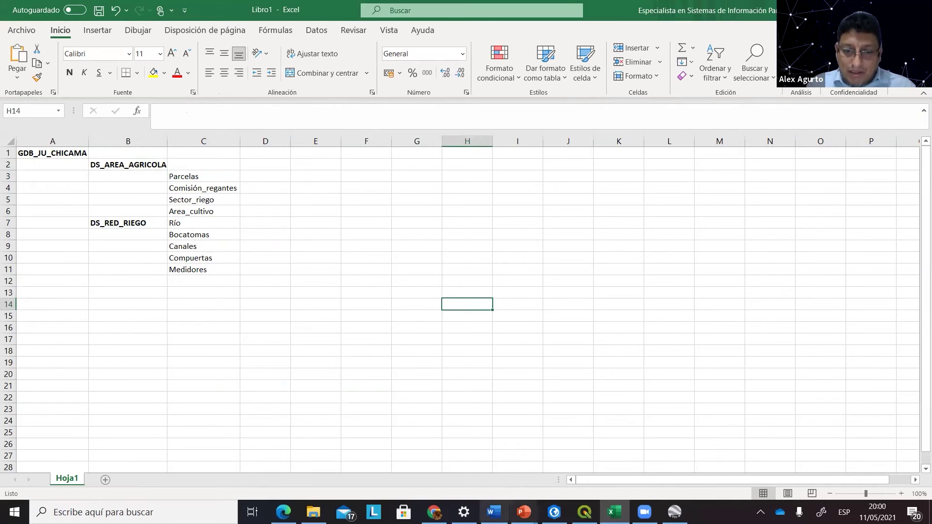
# Start a Parcelas attribute list in F3 and enter its first row below as Cod_par, txt, 20.
pyautogui.click(367, 175)
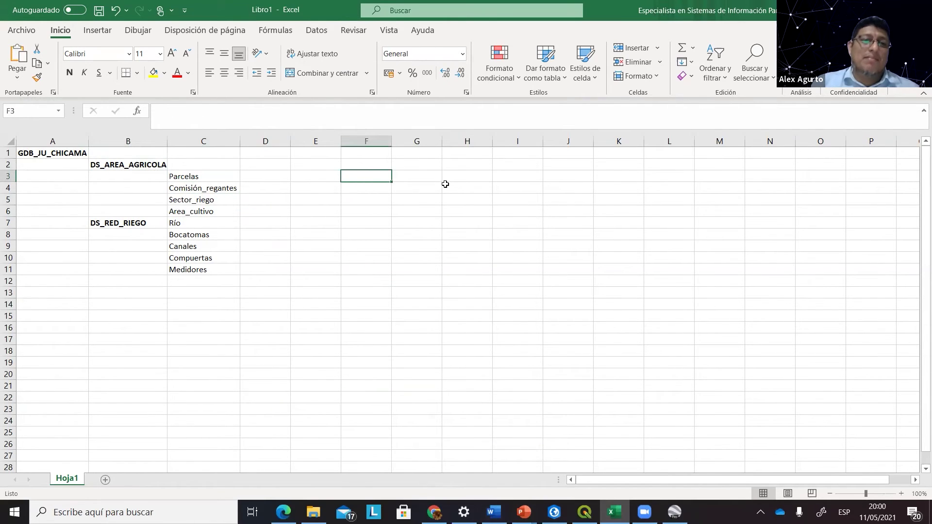
pyautogui.write('Parcelas')
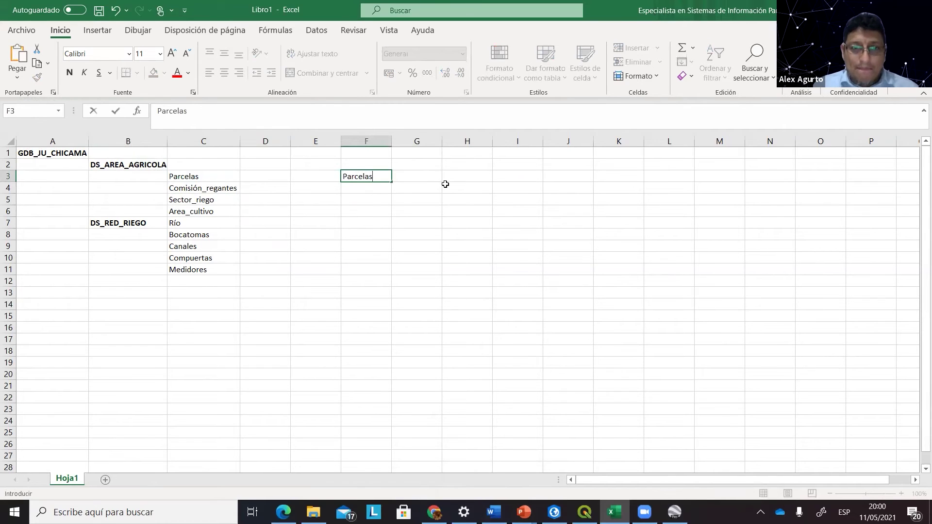
pyautogui.press('Return')
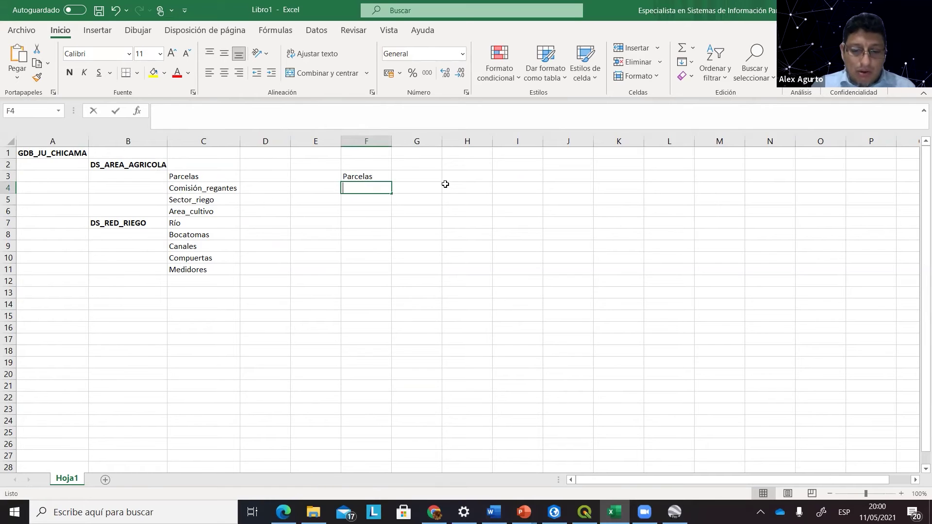
pyautogui.write('Cod_par')
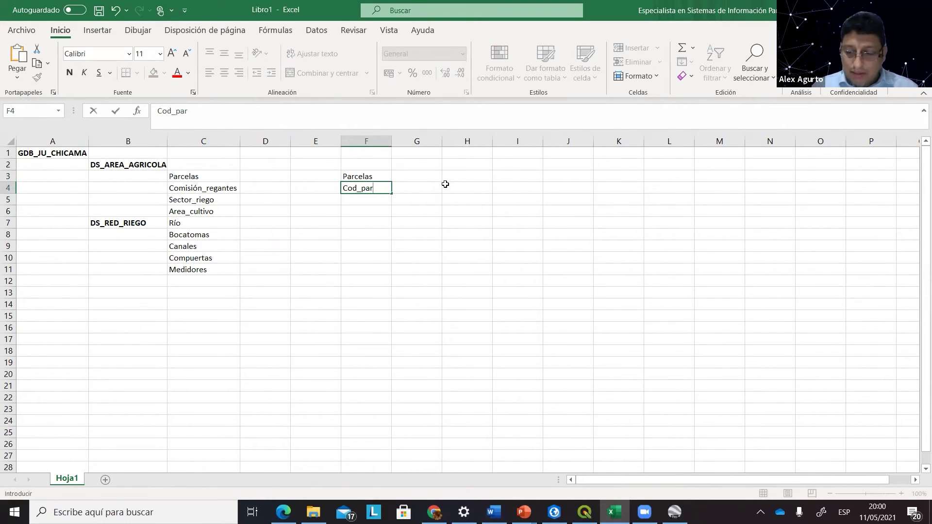
pyautogui.press('Tab')
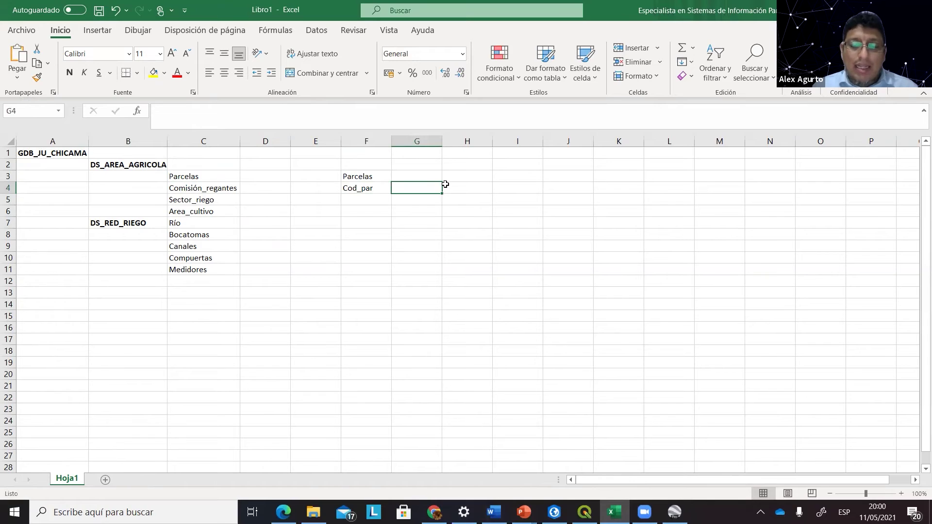
pyautogui.write('txt')
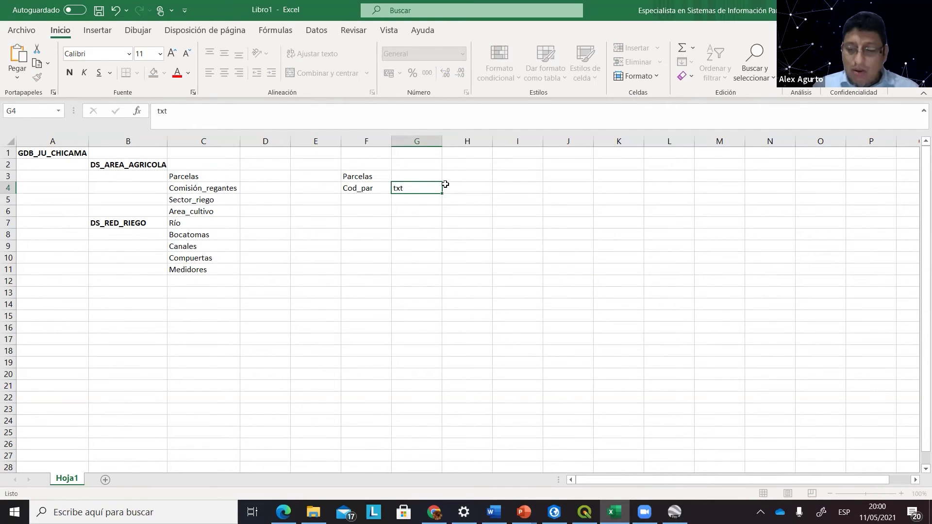
pyautogui.click(445, 181)
pyautogui.click(445, 185)
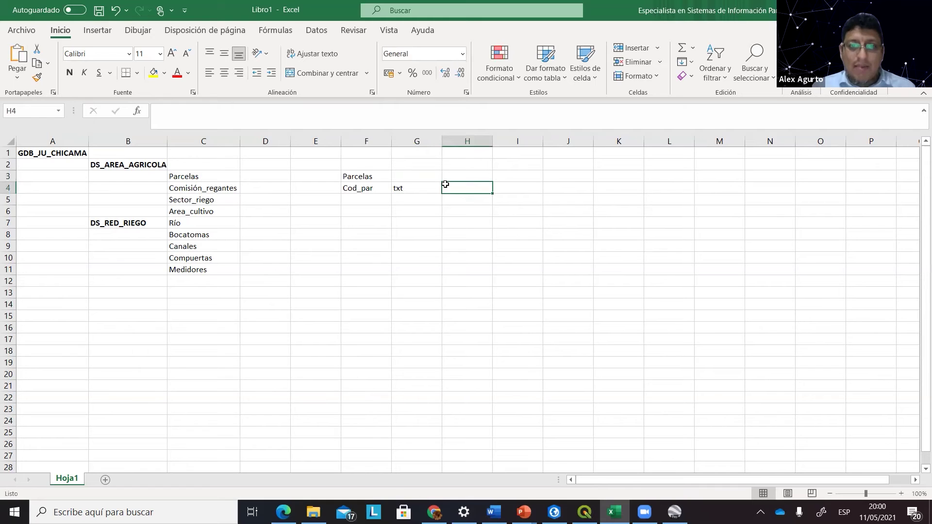
pyautogui.write('20')
pyautogui.press('Return')
# Add the attribute row Area_GIS, numerico, 150 in row 5, directly below Cod_par.
pyautogui.press('Left')
pyautogui.press('Left')
pyautogui.press('Left')
pyautogui.press('Right')
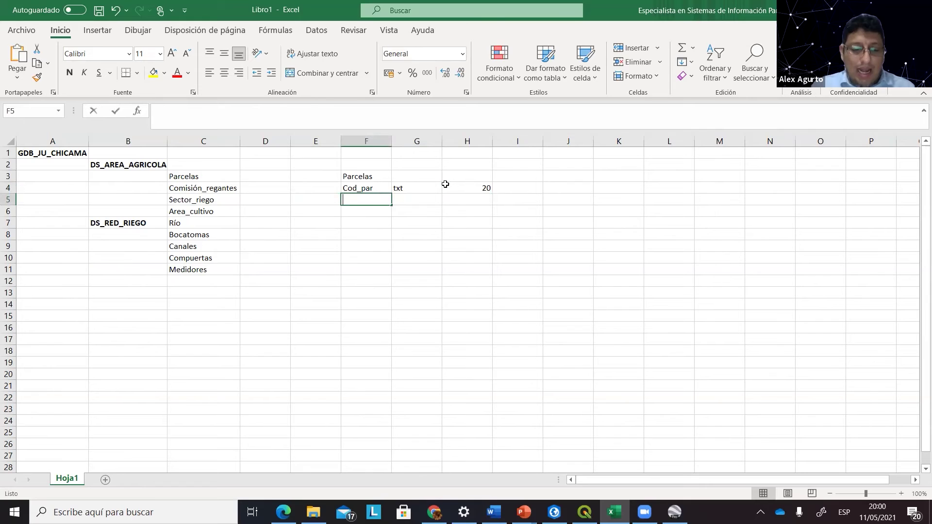
pyautogui.write('Área')
pyautogui.write('Area')
pyautogui.write('_GIS')
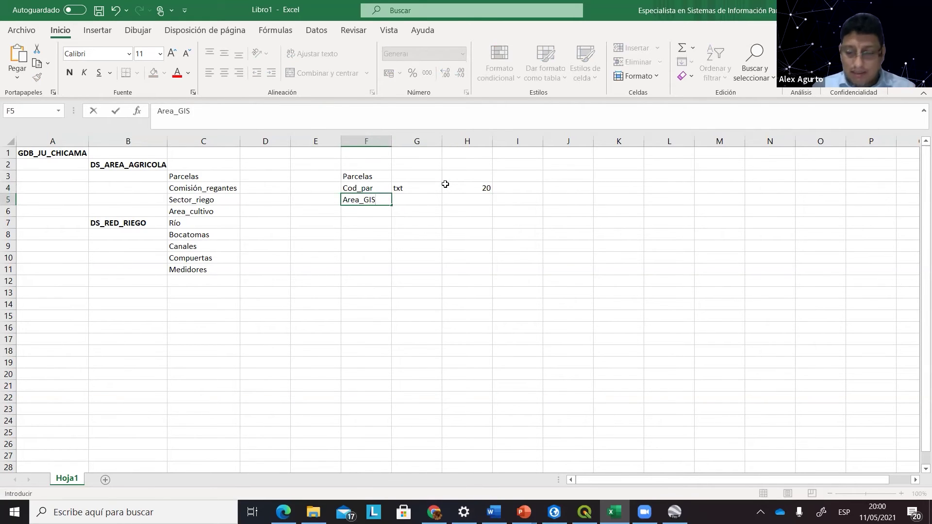
pyautogui.press('Tab')
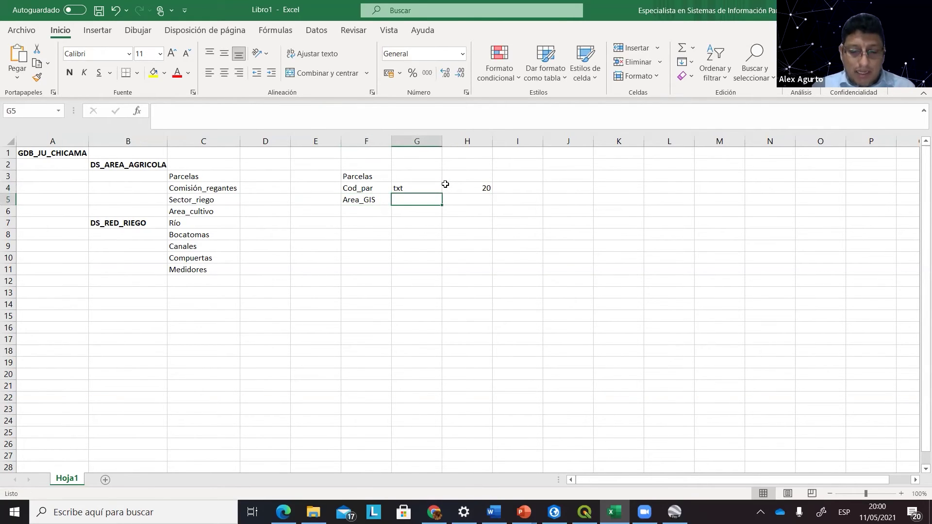
pyautogui.write('numerico')
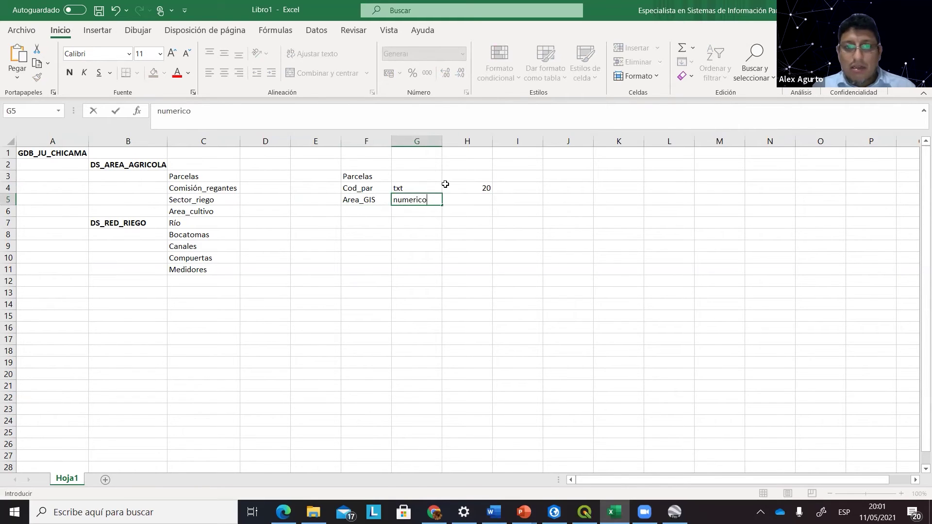
pyautogui.press('Tab')
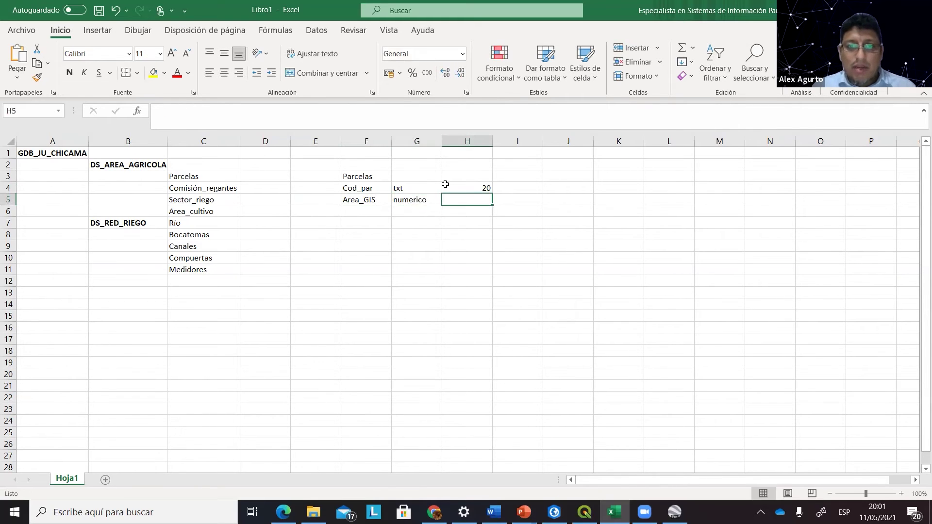
pyautogui.write('150')
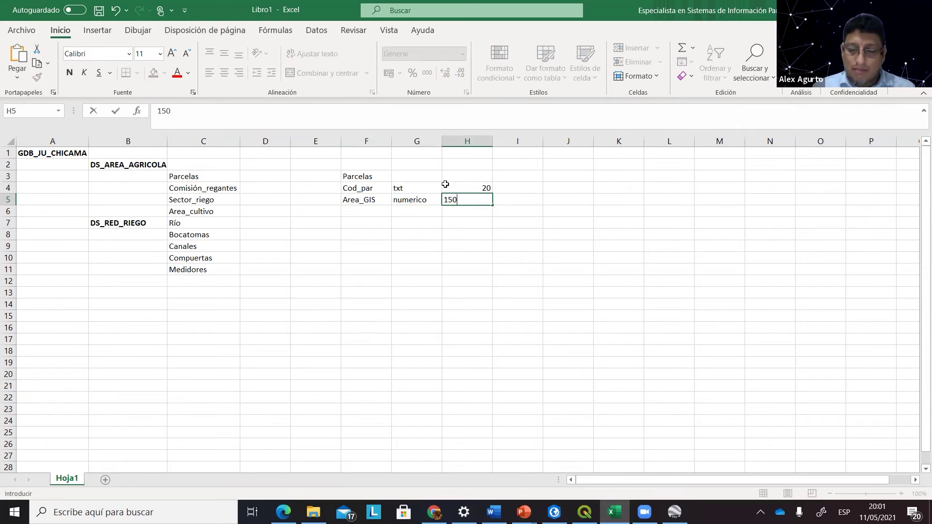
pyautogui.press('Return')
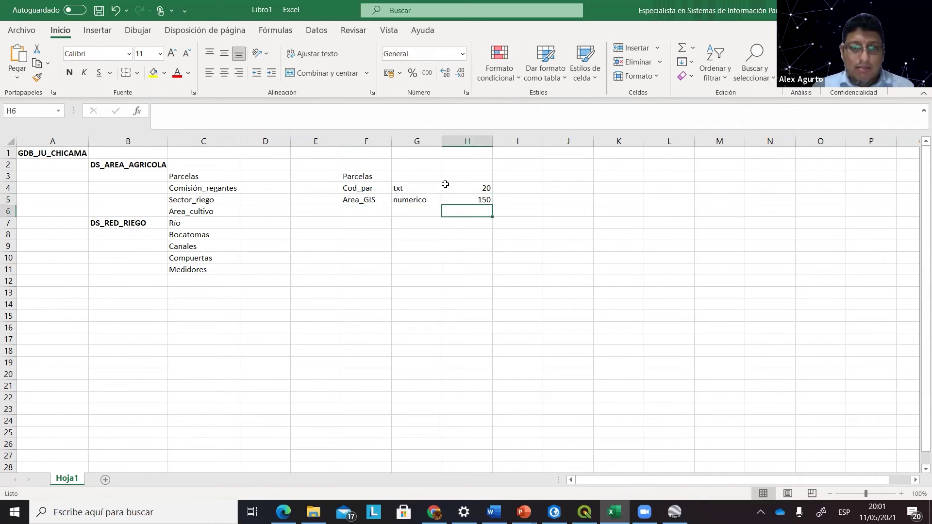
# Add the attribute row Usuario, txt, 250 to the Parcelas list in row 6.
pyautogui.click(368, 212)
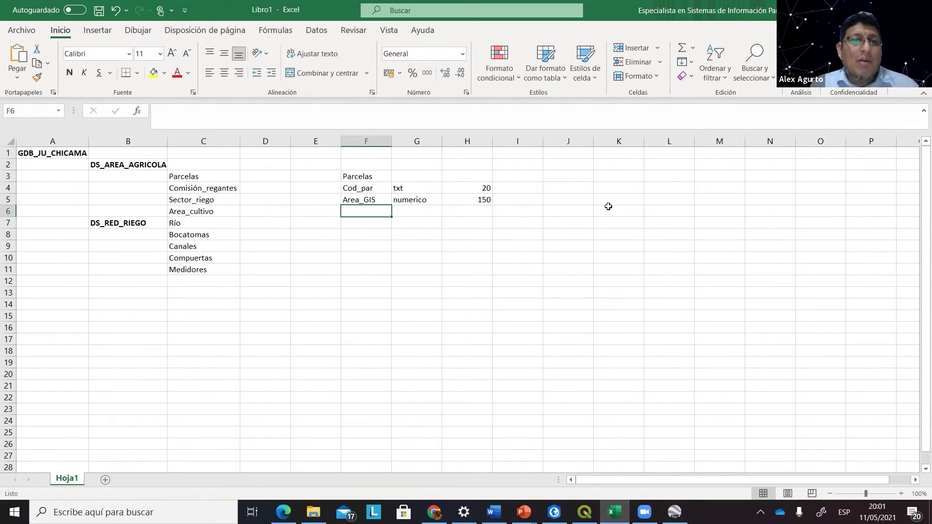
pyautogui.write('Usuario')
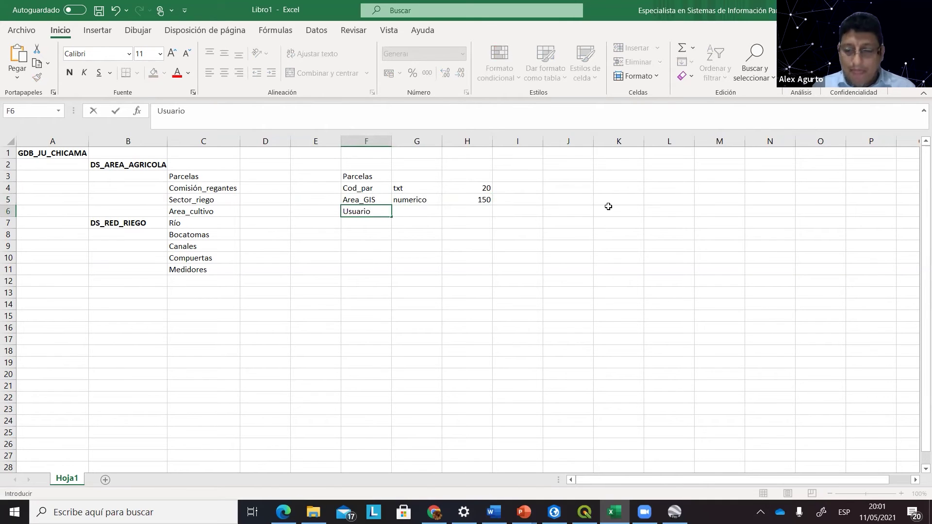
pyautogui.press('Tab')
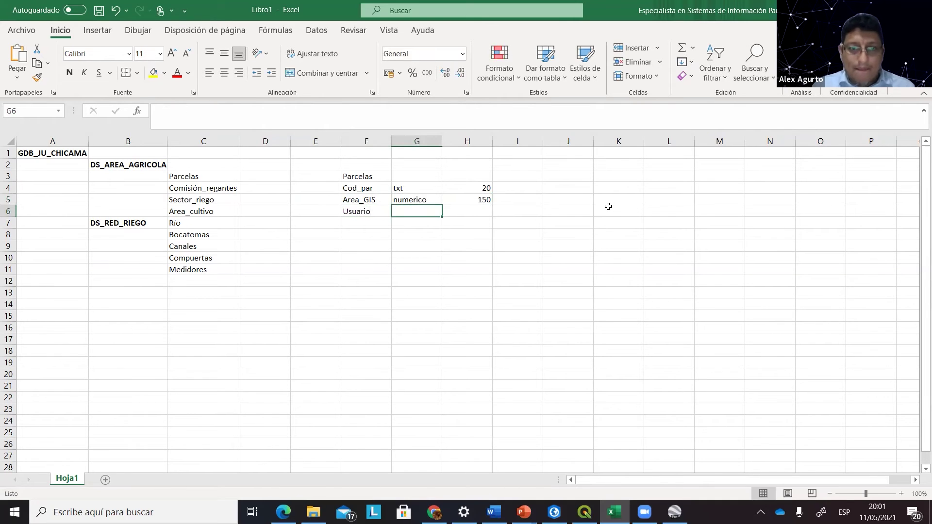
pyautogui.write('txt')
pyautogui.press('Tab')
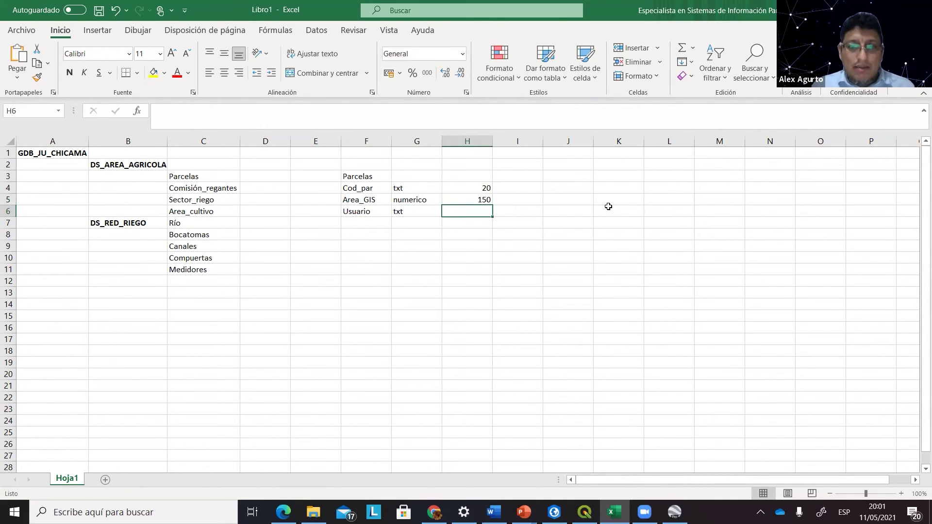
pyautogui.write('250')
pyautogui.press('Return')
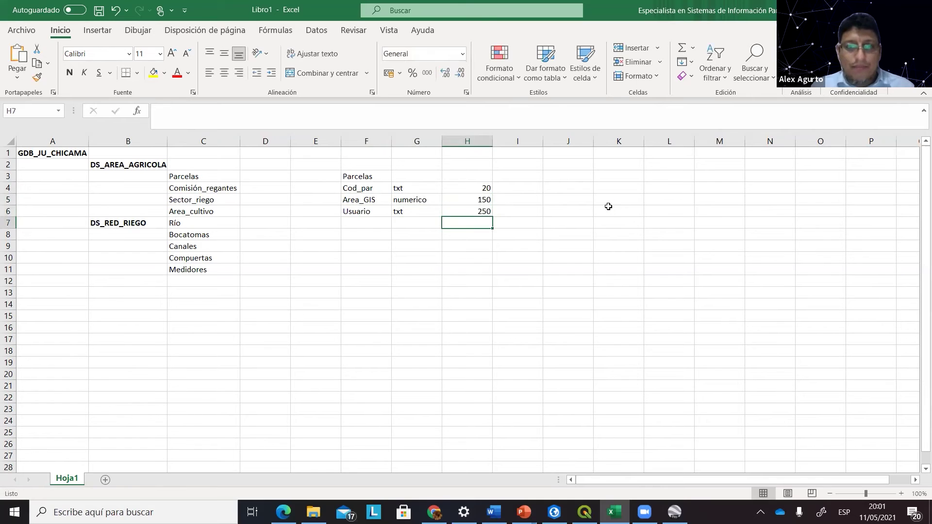
# Add the attribute row DNI, txt, 10 to the Parcelas list in row 7.
pyautogui.press('Left')
pyautogui.press('Left')
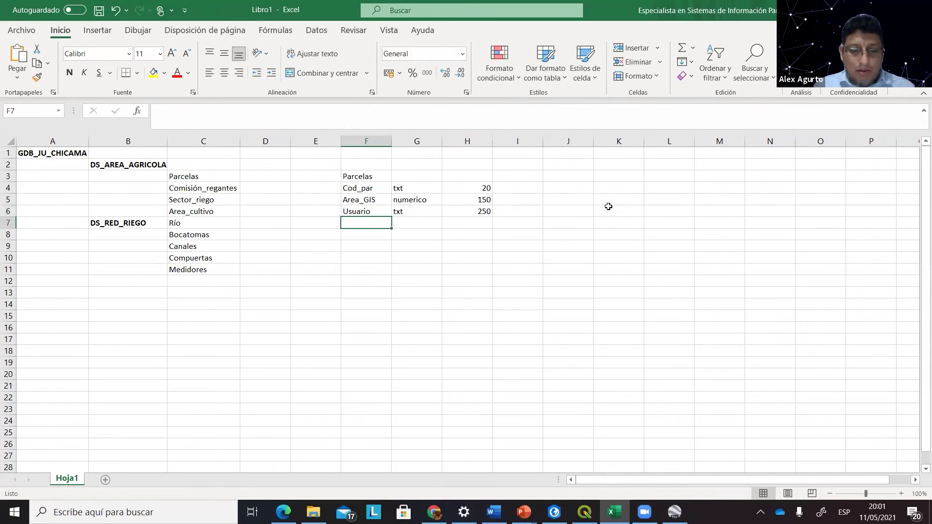
pyautogui.write('DNI')
pyautogui.press('Tab')
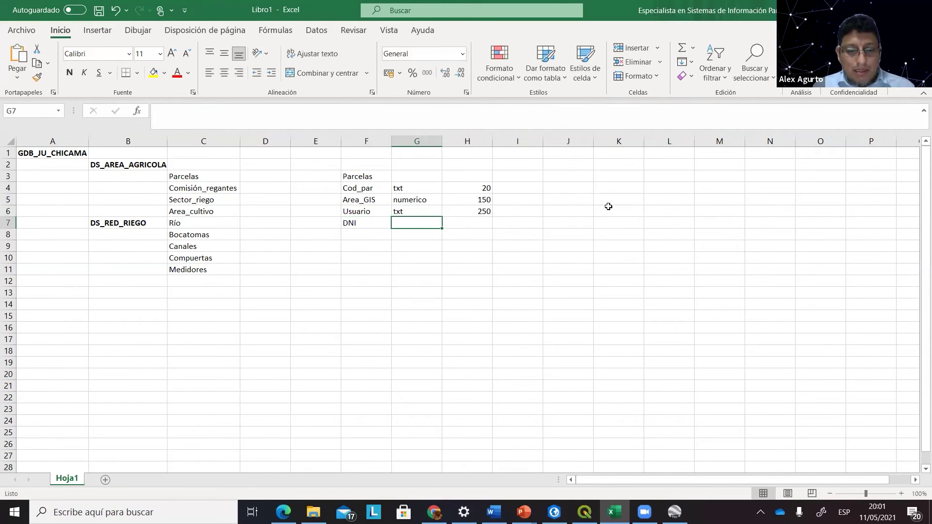
pyautogui.write('txt')
pyautogui.press('Tab')
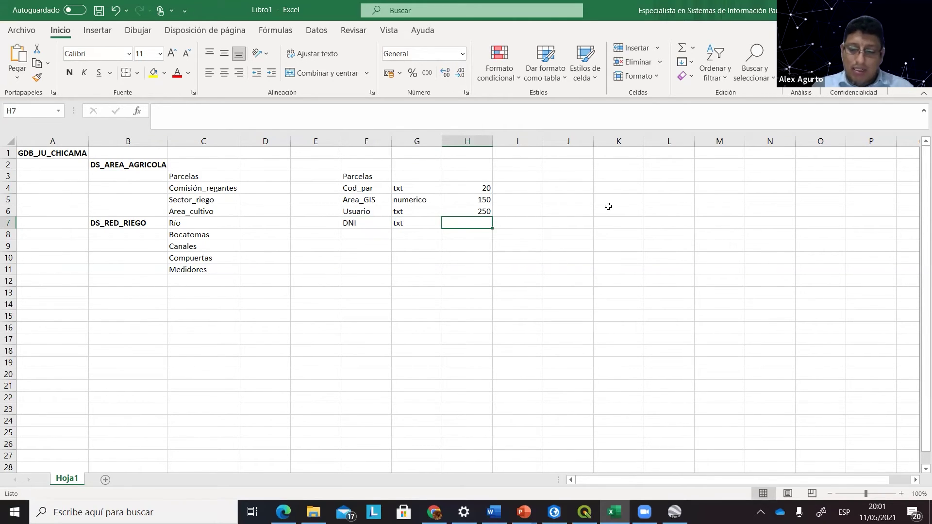
pyautogui.write('10')
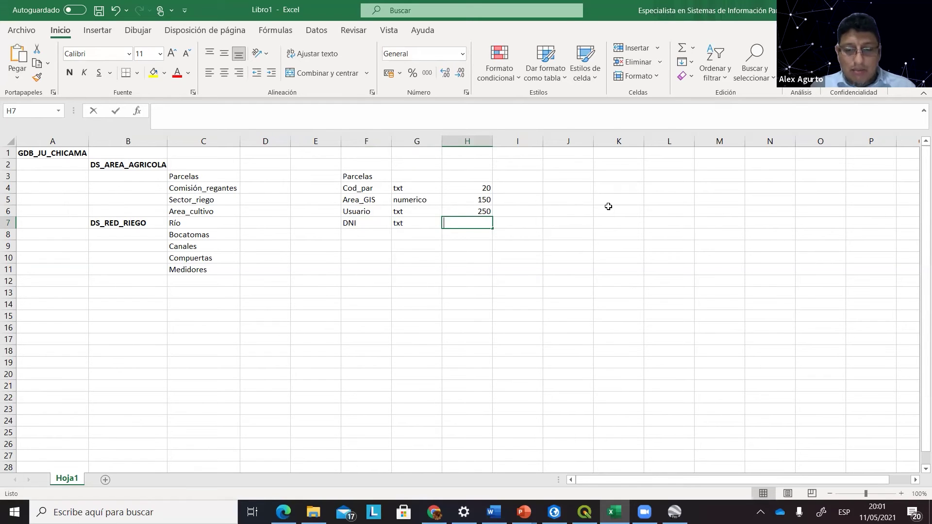
pyautogui.press('Return')
# Add the attribute row Cultivo, txt, 20 to the Parcelas list in row 8.
pyautogui.press('Left')
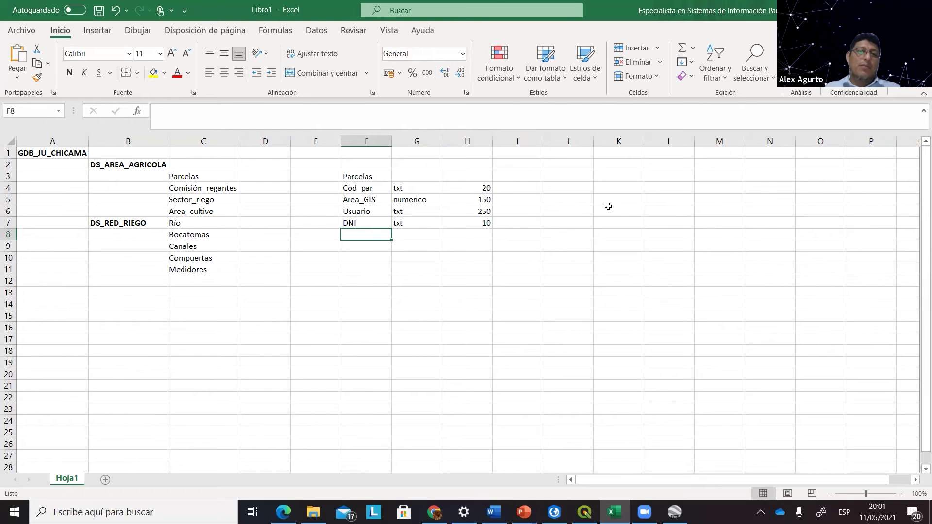
pyautogui.write('Cultivo')
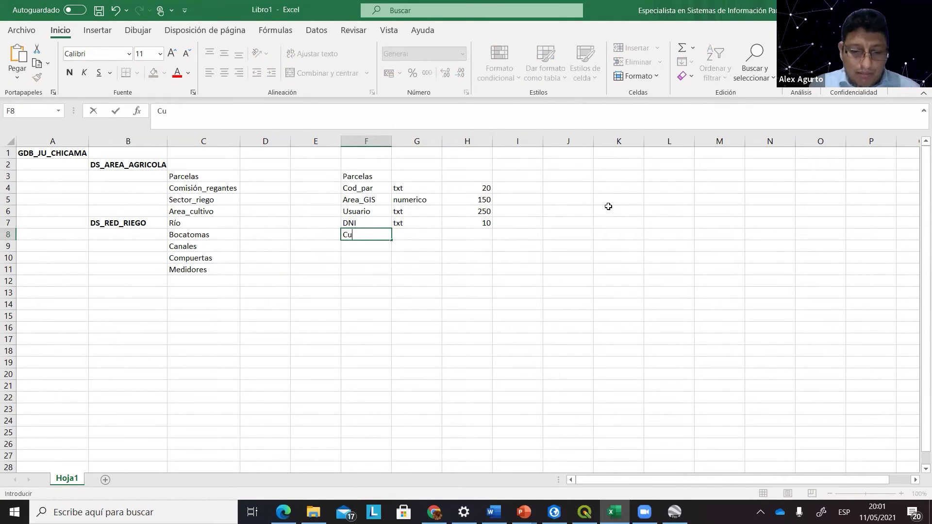
pyautogui.press('Return')
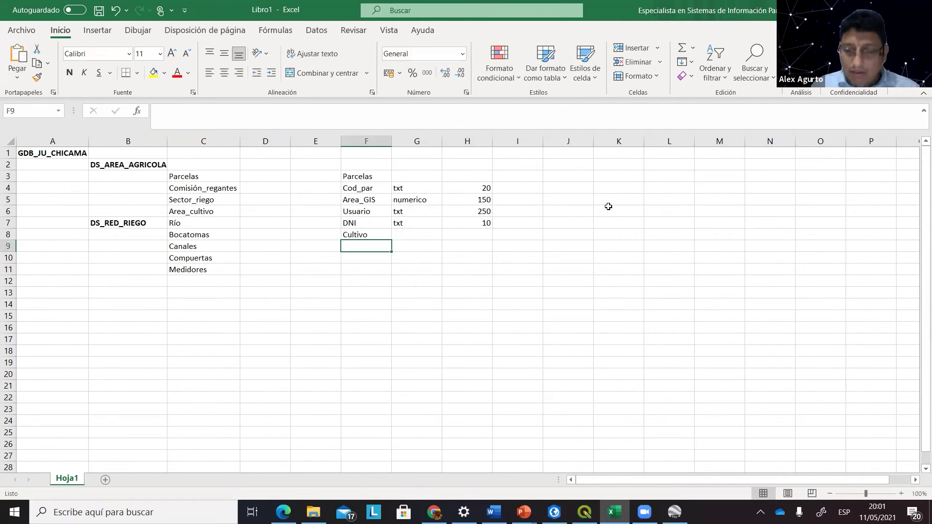
pyautogui.press('Up')
pyautogui.press('Right')
pyautogui.write('txt')
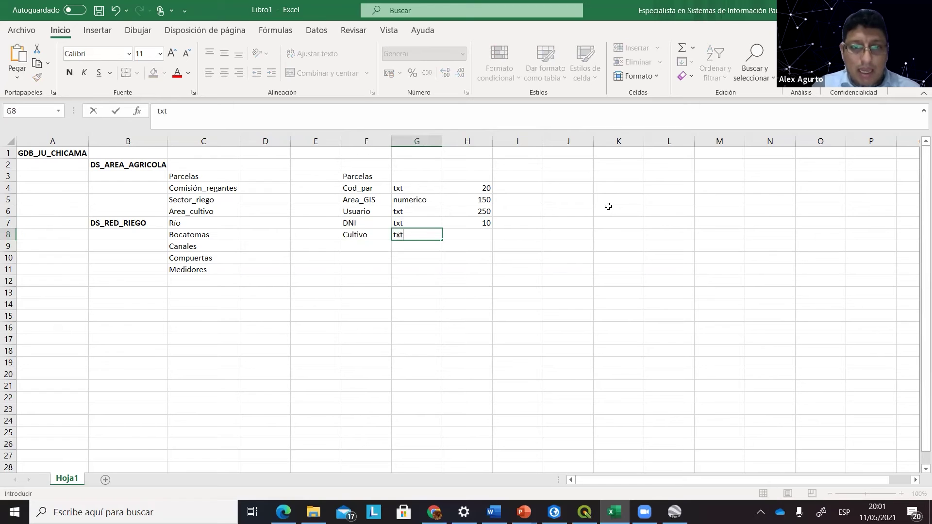
pyautogui.press('Tab')
pyautogui.write('20')
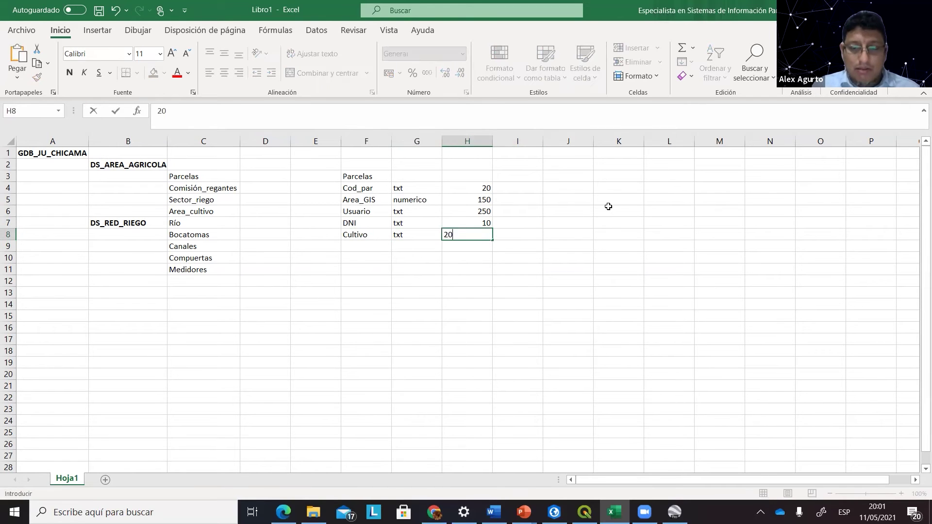
pyautogui.press('Return')
# Set the size of the Cultivo attribute in H8 to 100.
pyautogui.press('Up')
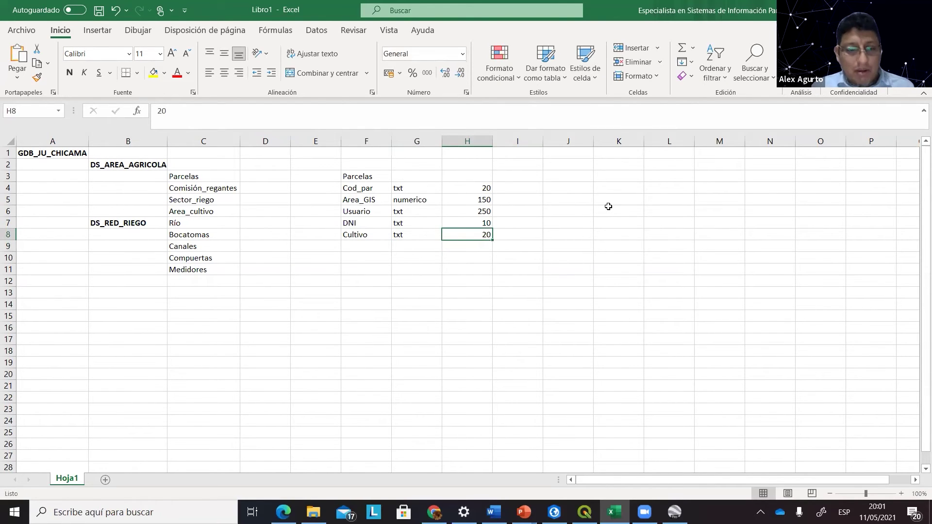
pyautogui.write('100')
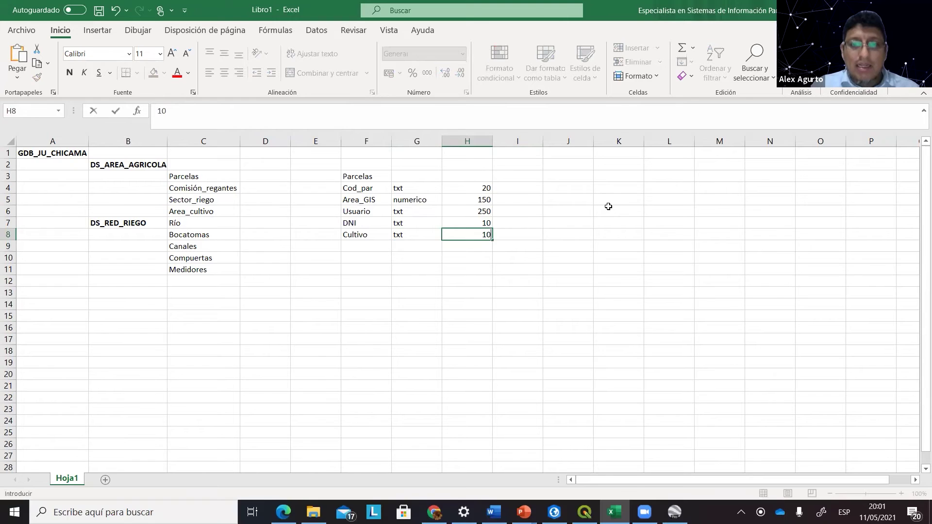
pyautogui.press('Return')
pyautogui.press('Left')
pyautogui.press('Left')
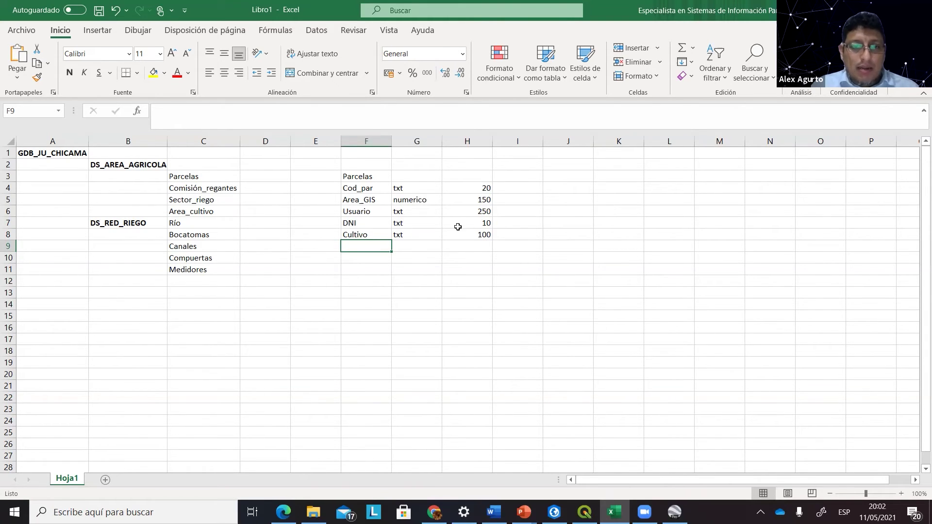
# Insert blank cells in F6:H6 above the Usuario row, shifting the existing cells down.
pyautogui.moveTo(359, 211); pyautogui.dragTo(475, 211)
pyautogui.rightClick(475, 211)
pyautogui.click(528, 255)
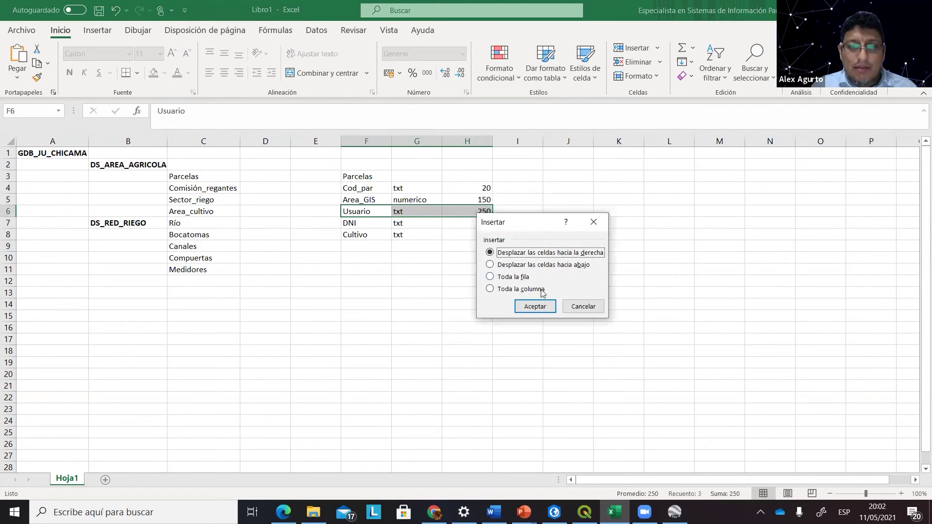
pyautogui.click(551, 266)
pyautogui.click(534, 306)
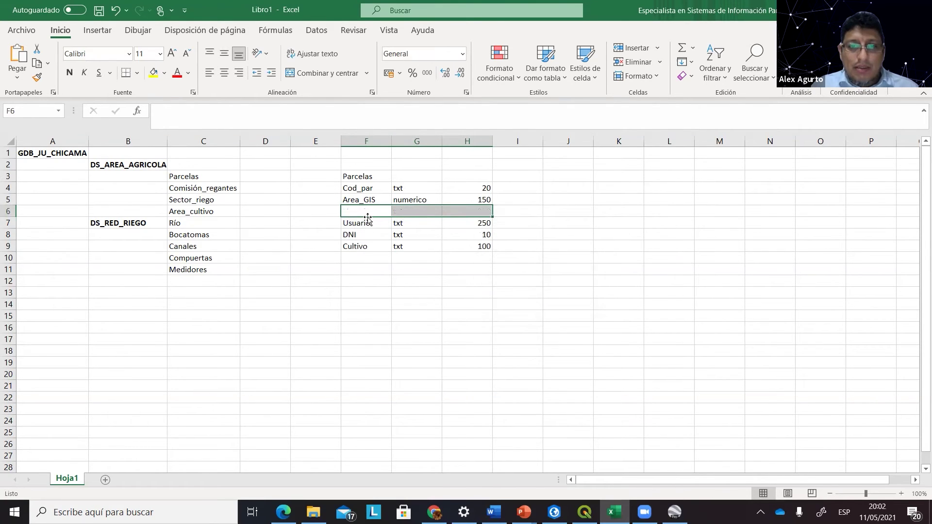
# Fill the blank row 6 of the Parcelas list with Are_BR, numerico, 150.
pyautogui.click(367, 212)
pyautogui.write('Are')
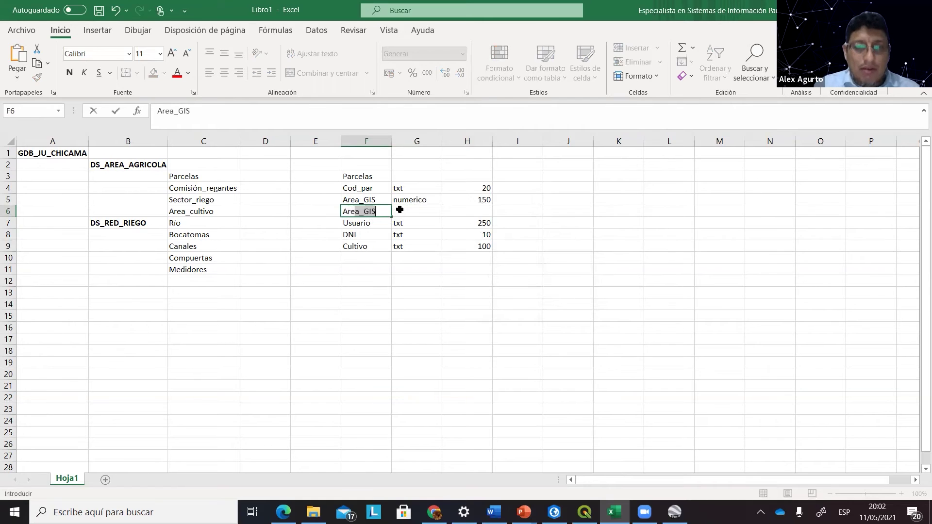
pyautogui.write('_BR')
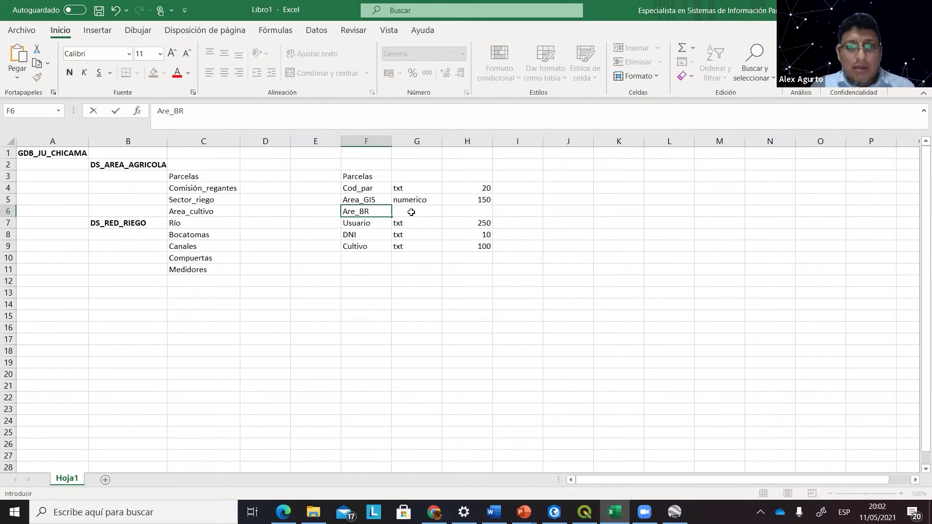
pyautogui.click(411, 212)
pyautogui.write('numerico')
pyautogui.press('Tab')
pyautogui.write('150')
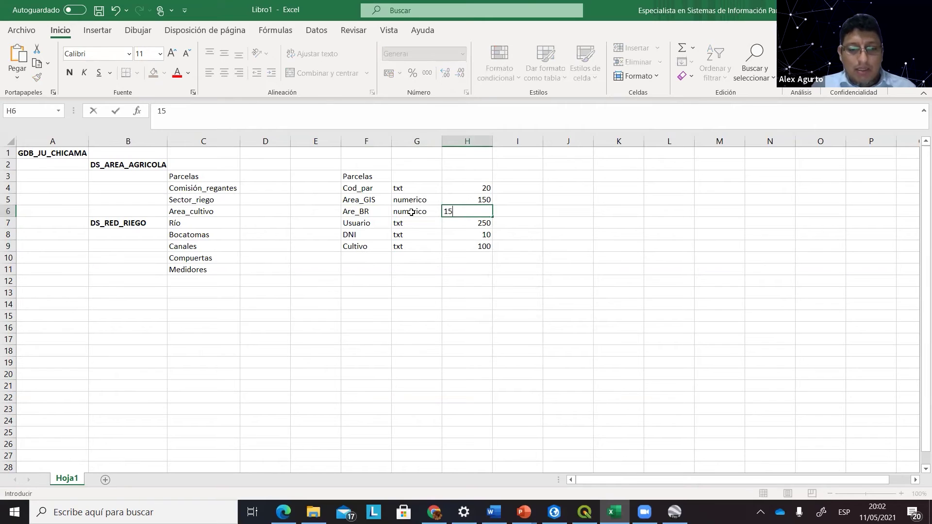
# Make the Parcelas heading in F3 bold.
pyautogui.click(359, 177)
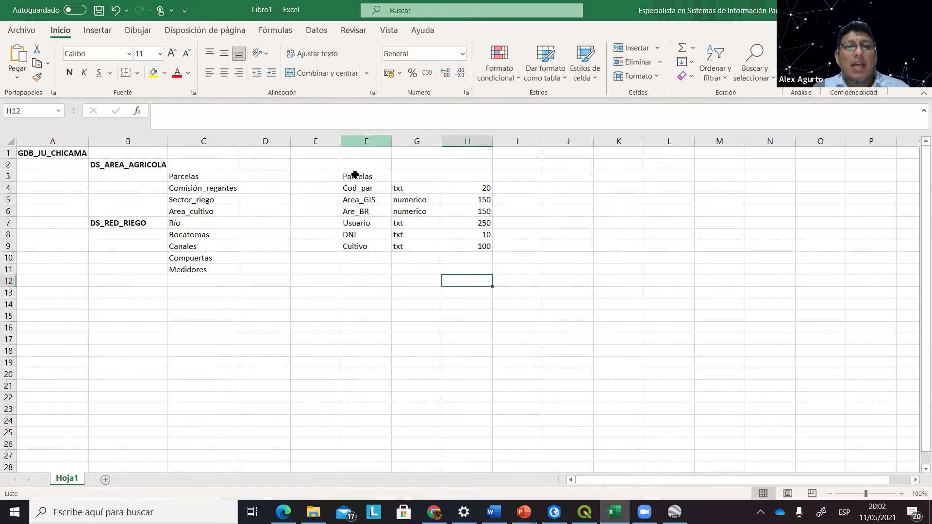
pyautogui.click(69, 73)
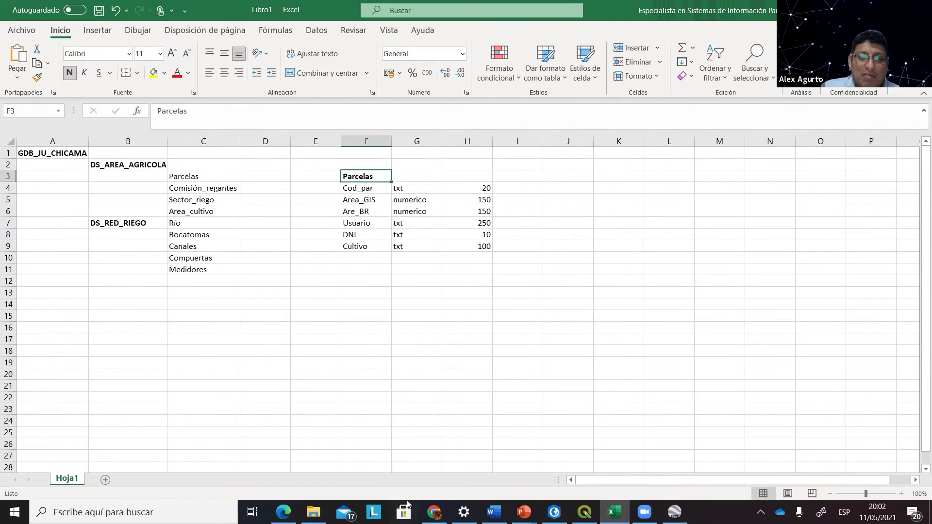
pyautogui.click(461, 375)
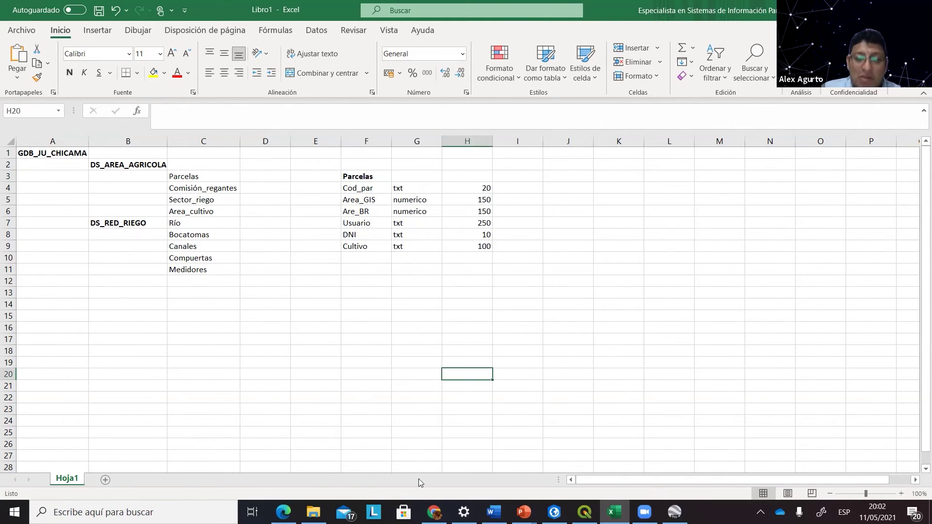
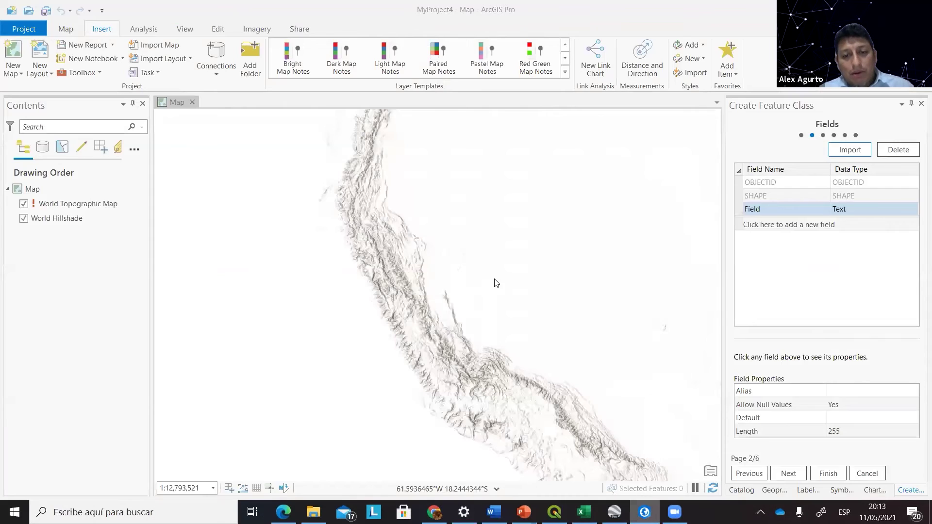
# Close the open MyProject4 project and start ArcGIS Pro again from the ArcGIS program group.
pyautogui.click(503, 280)
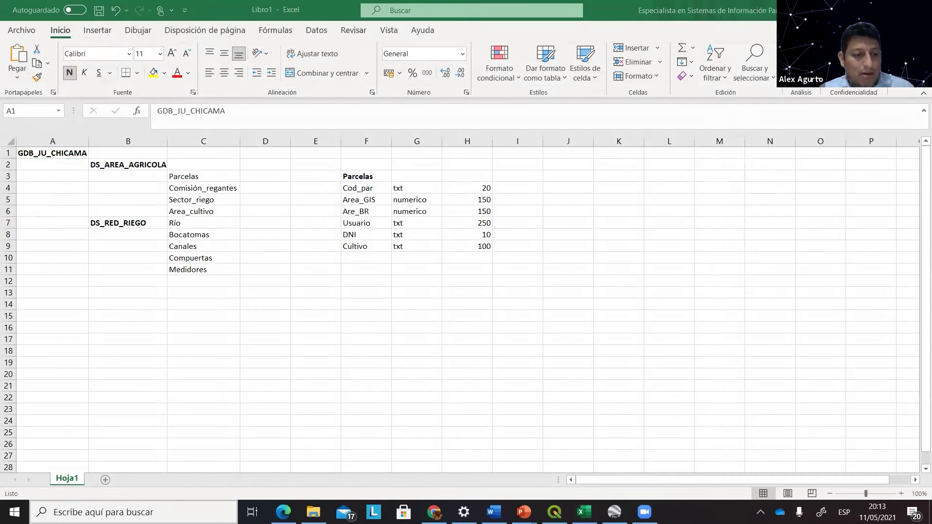
pyautogui.click(122, 512)
pyautogui.press('Escape')
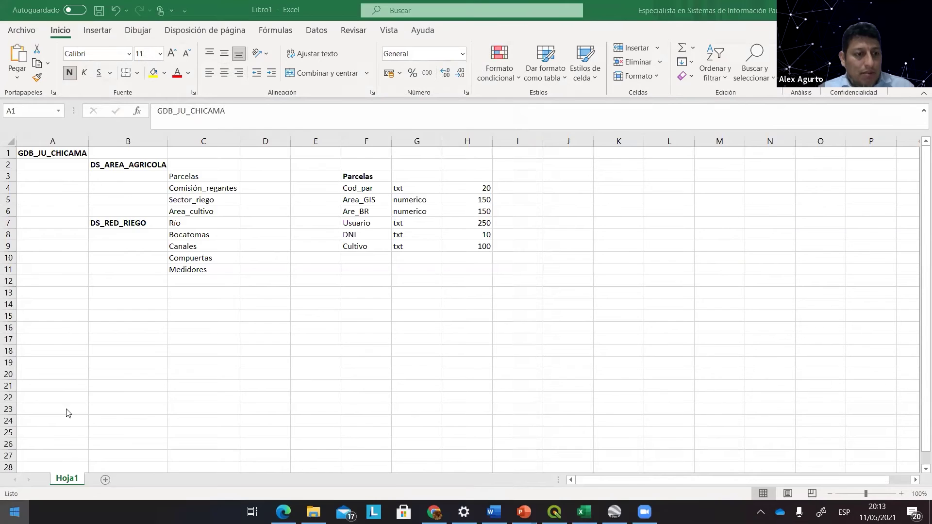
pyautogui.press('super')
pyautogui.scroll(-3, 80, 418)
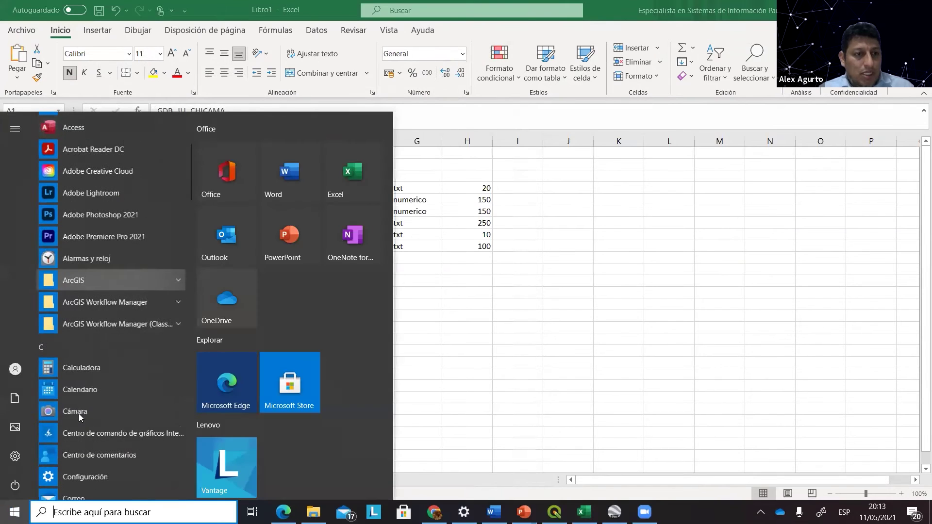
pyautogui.click(123, 277)
pyautogui.scroll(-1, 116, 378)
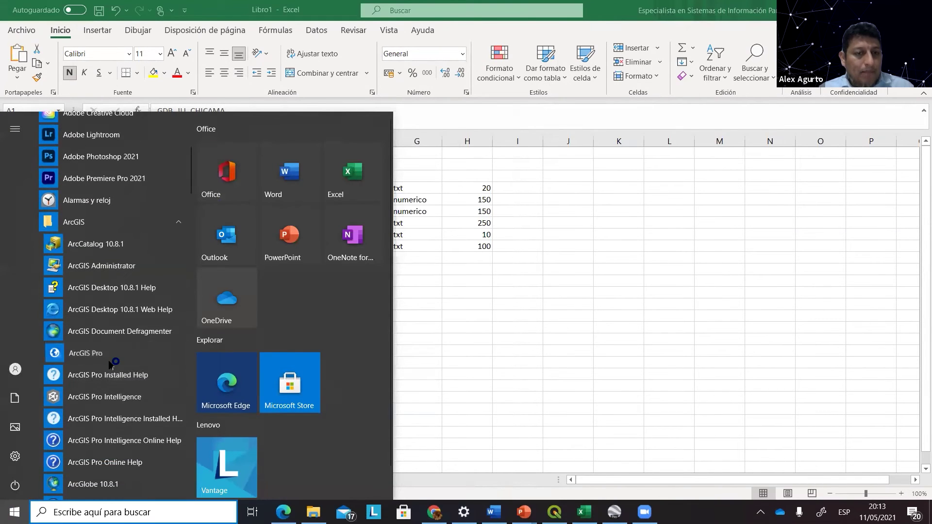
pyautogui.click(111, 361)
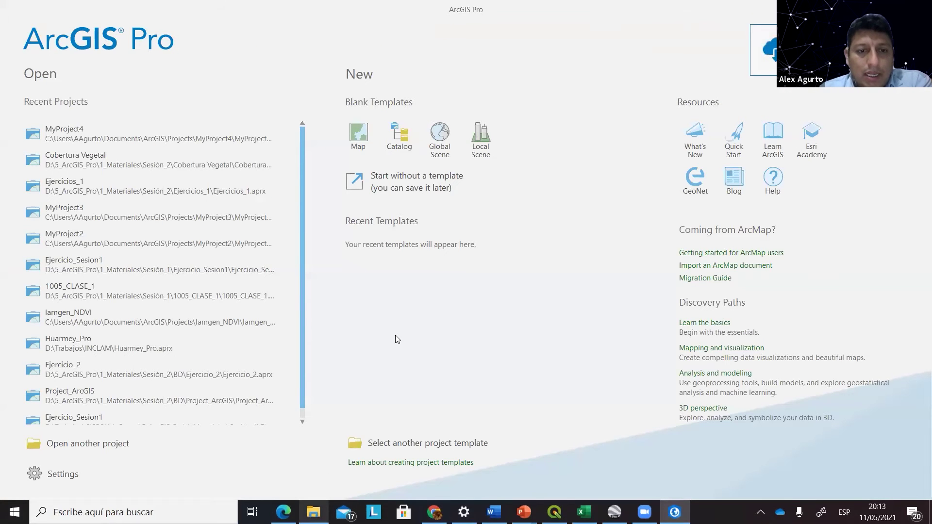
# Start a new project from the blank Map template and set its location to D:\5_ArcGIS_Pro\1_Materiales\Sesión_3.
pyautogui.click(354, 139)
pyautogui.click(608, 250)
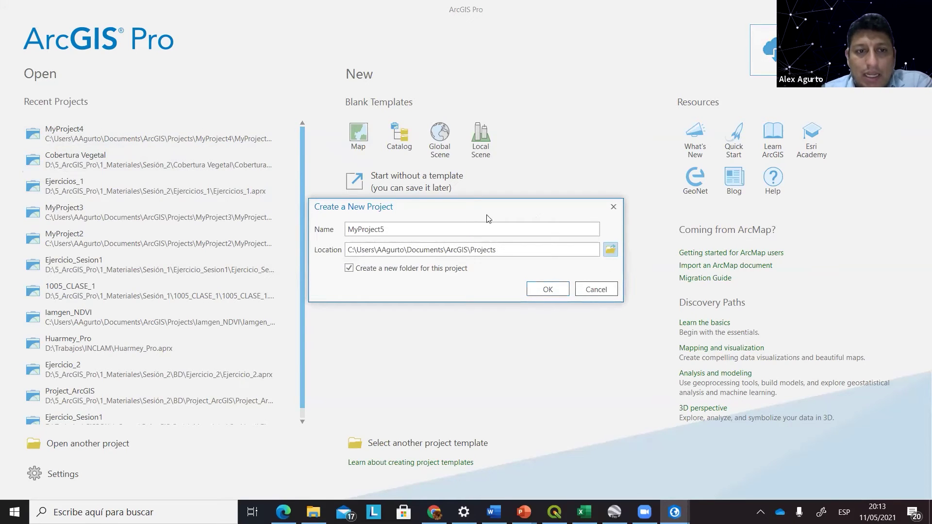
pyautogui.click(199, 252)
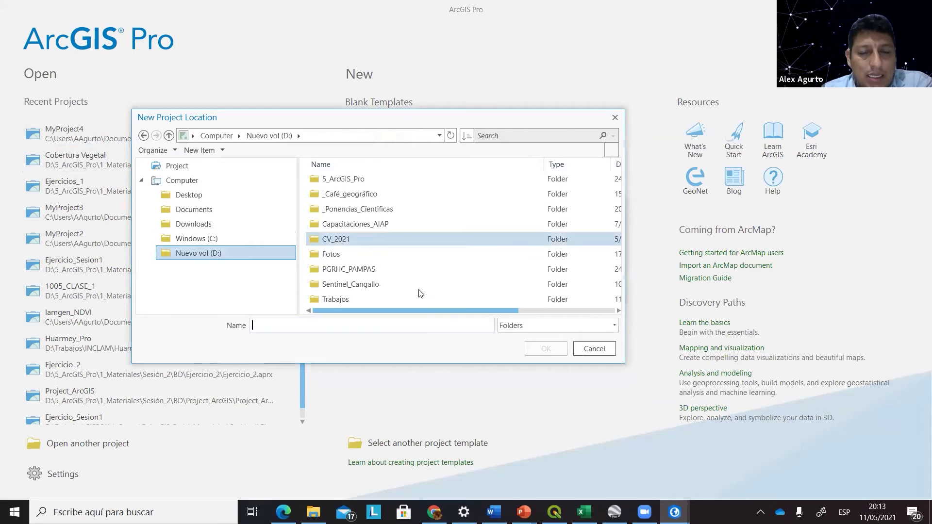
pyautogui.doubleClick(372, 180)
pyautogui.doubleClick(372, 182)
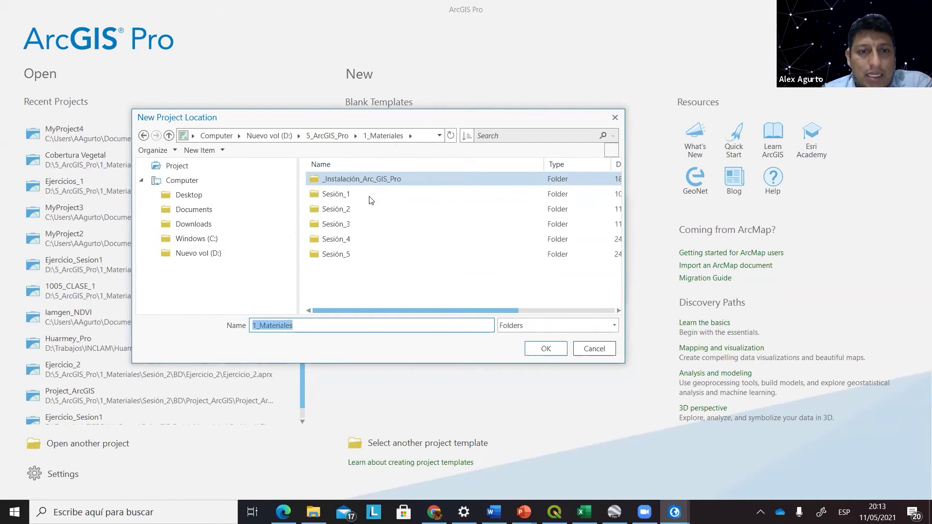
pyautogui.click(361, 224)
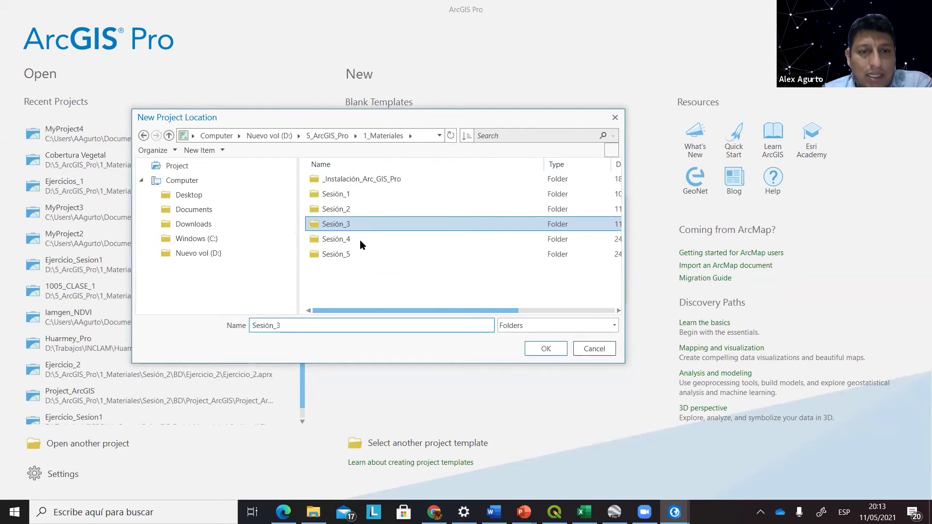
pyautogui.click(535, 350)
# Name the new project GDB_CHICAMA and create it.
pyautogui.hotkey('ctrl', 'a')
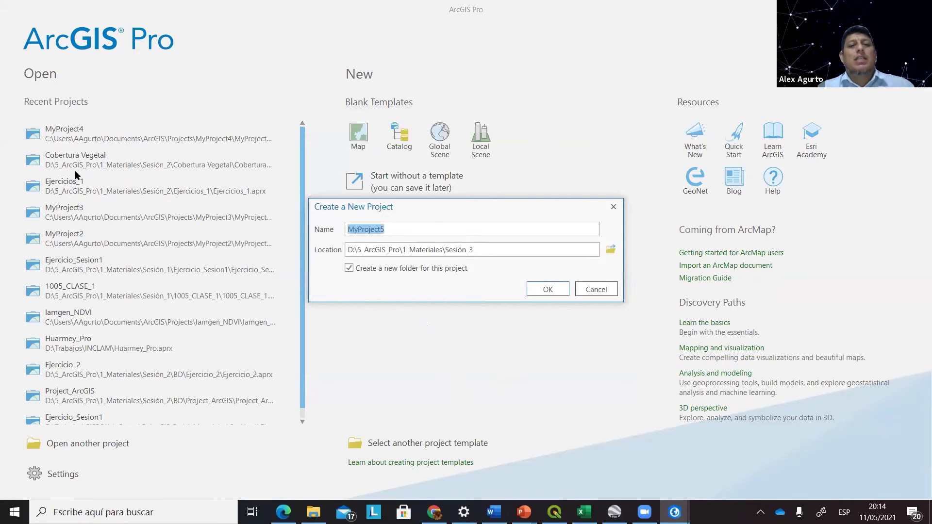
pyautogui.write('GD')
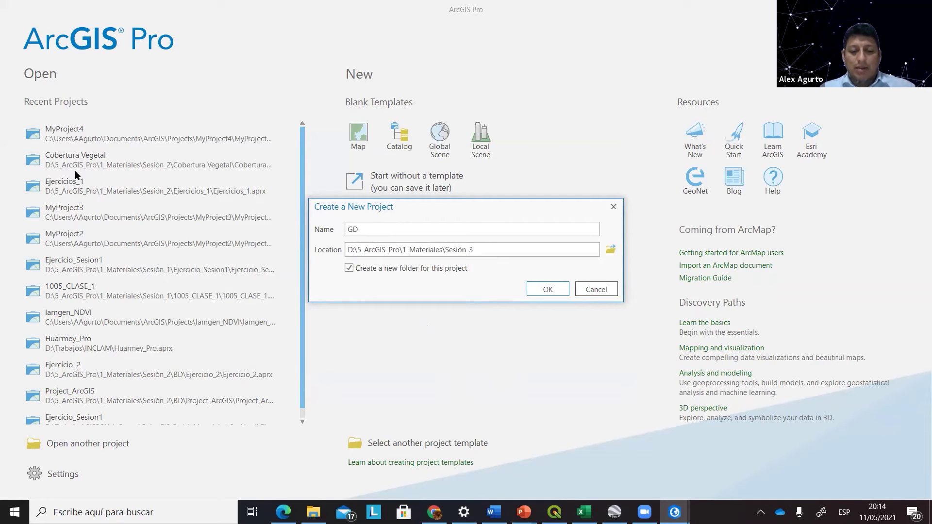
pyautogui.write('B_CHICAMA')
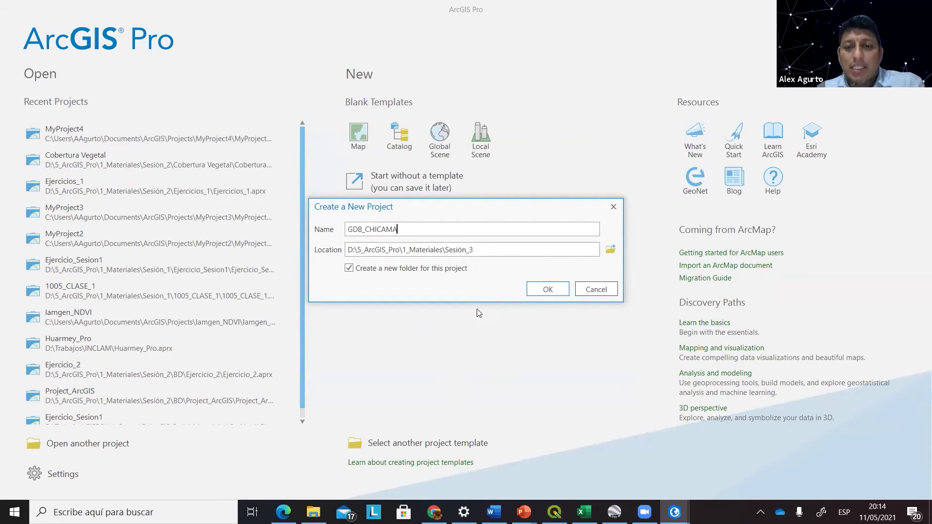
pyautogui.click(552, 290)
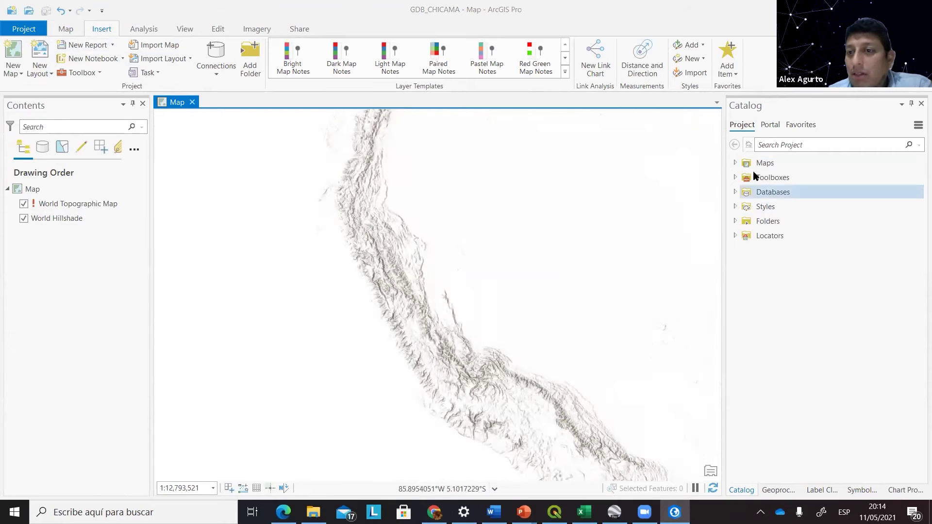
# Add a folder connection to D:\5_ArcGIS_Pro\1_Materiales\Sesión_3 in the project.
pyautogui.rightClick(749, 223)
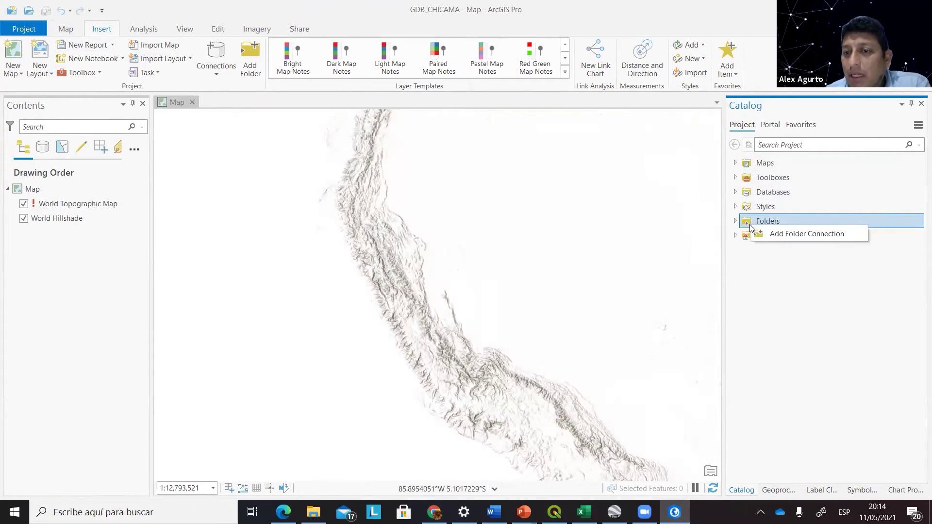
pyautogui.click(781, 235)
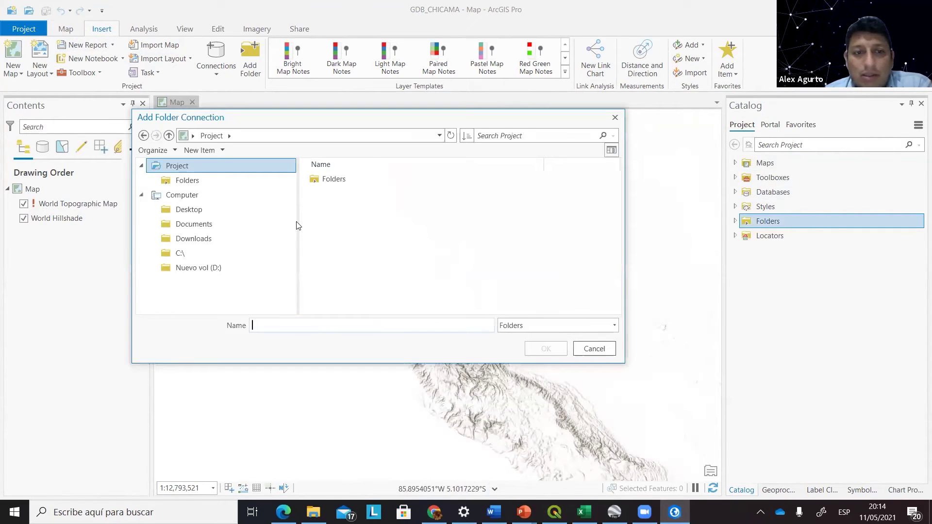
pyautogui.click(209, 266)
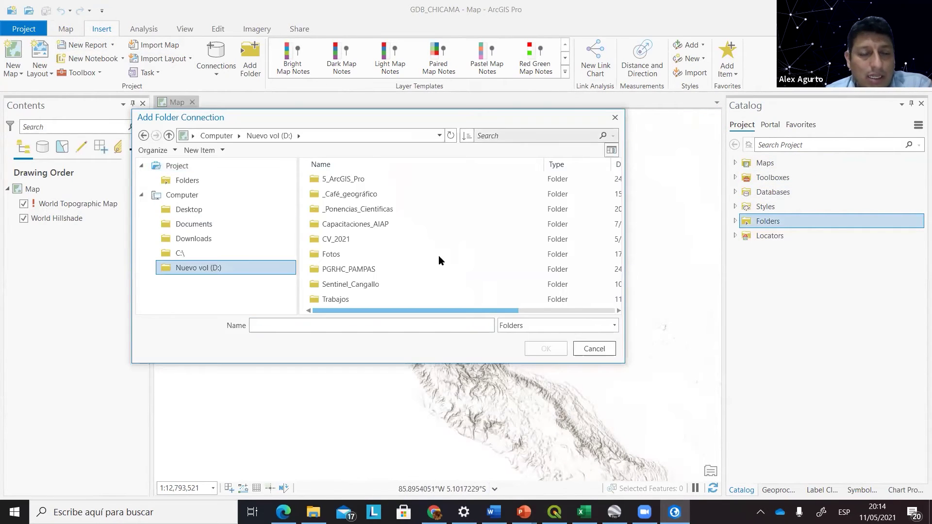
pyautogui.doubleClick(347, 176)
pyautogui.doubleClick(346, 179)
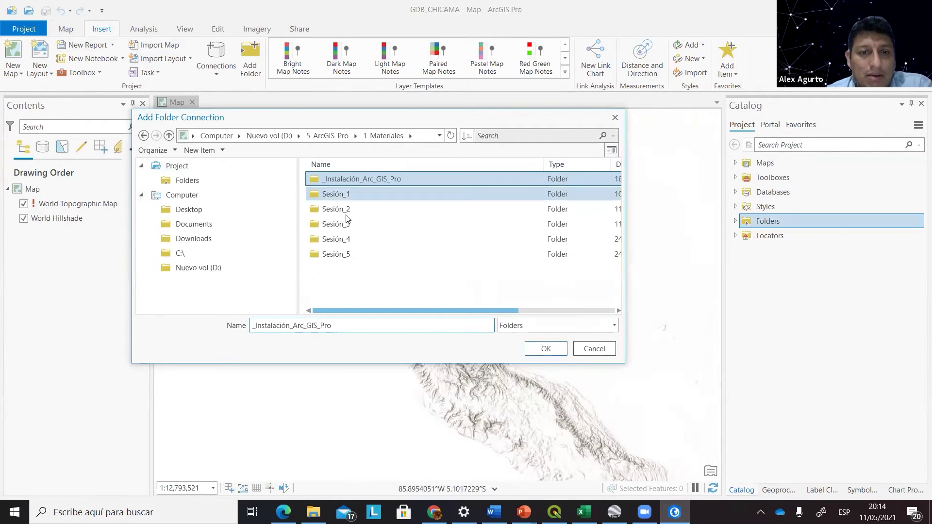
pyautogui.click(339, 224)
pyautogui.click(546, 349)
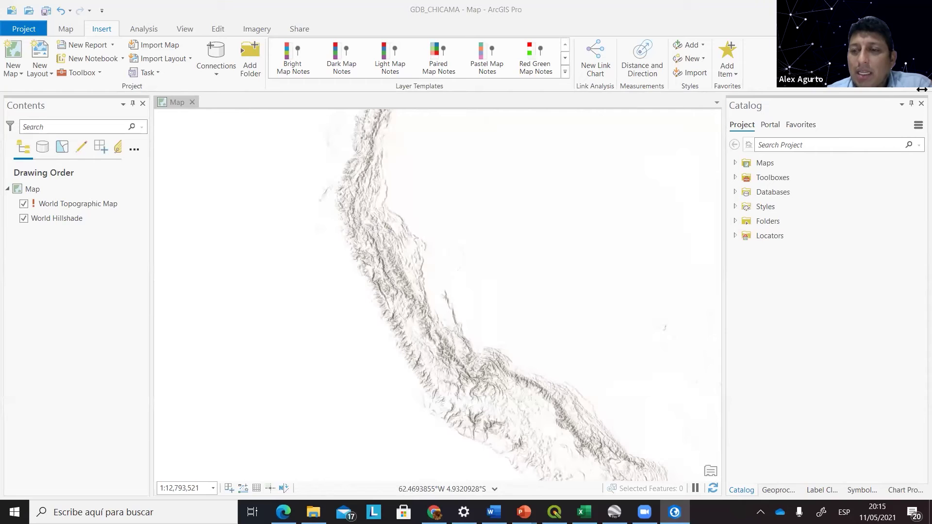
# Expand the project's databases in the catalog and examine the available options for creating a new file geodatabase.
pyautogui.click(772, 207)
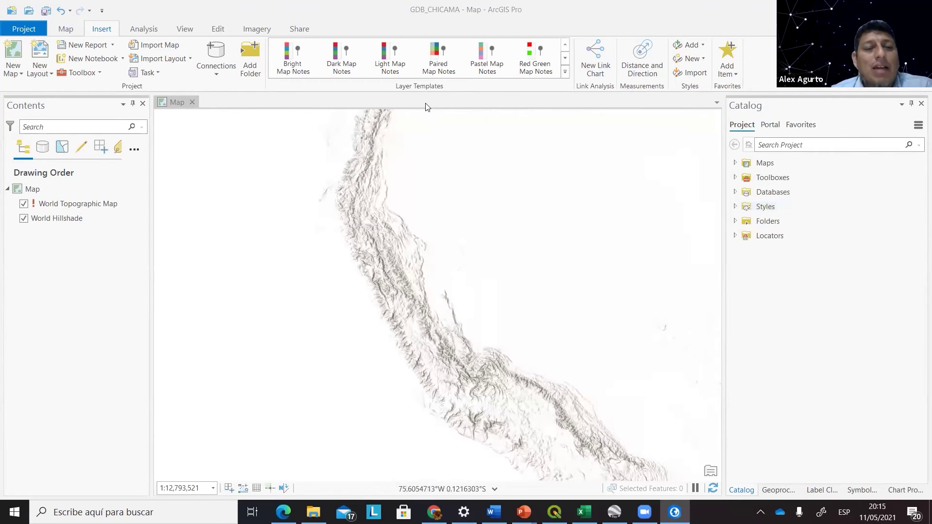
pyautogui.click(216, 58)
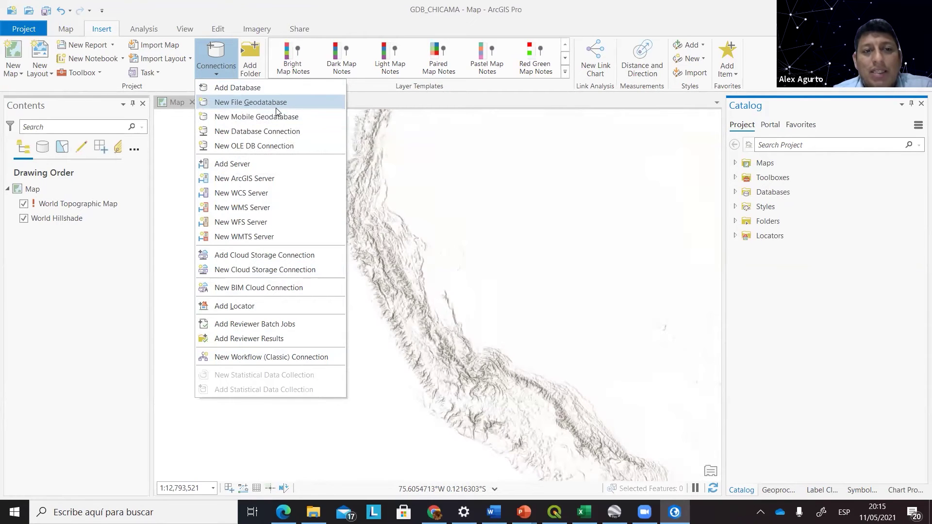
pyautogui.click(762, 236)
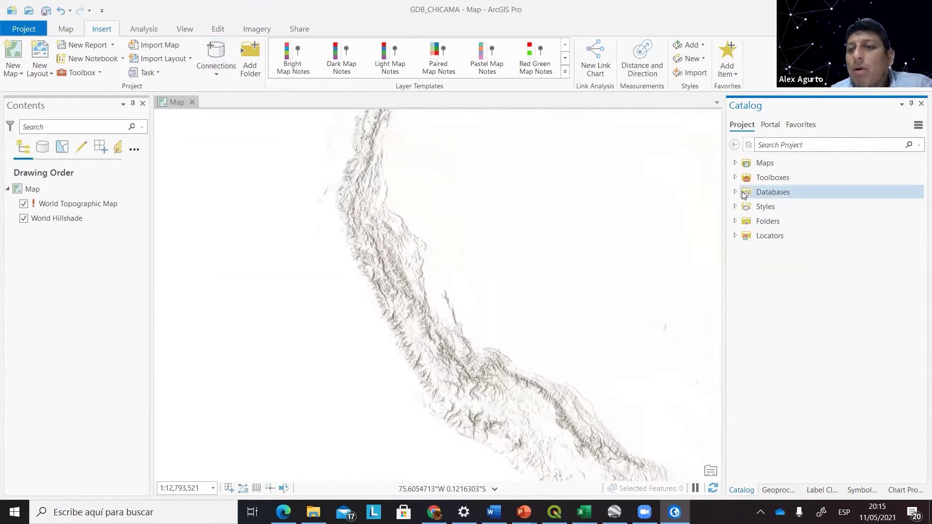
pyautogui.doubleClick(747, 193)
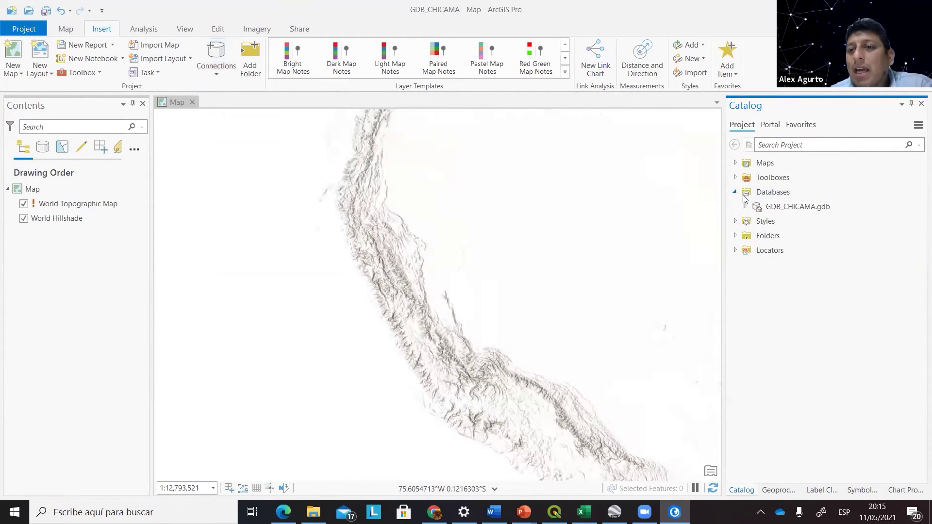
pyautogui.rightClick(768, 194)
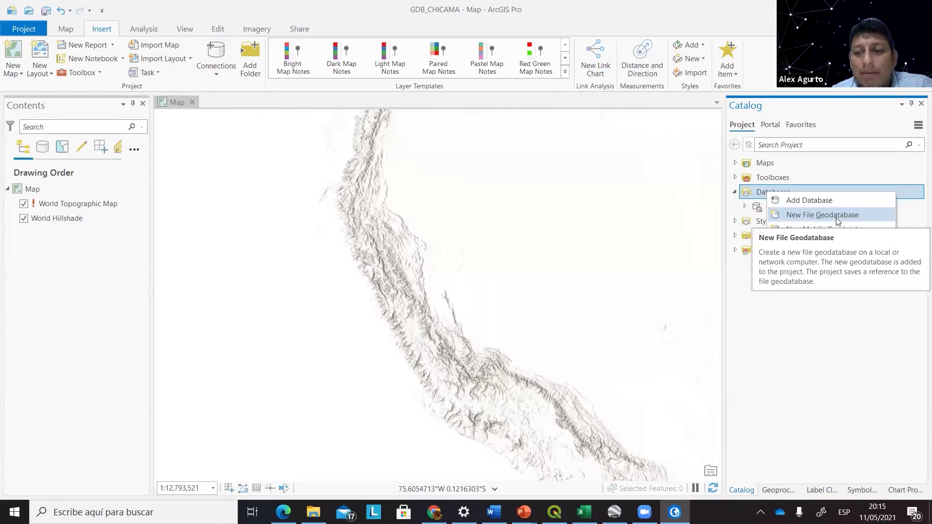
pyautogui.click(801, 442)
pyautogui.click(772, 204)
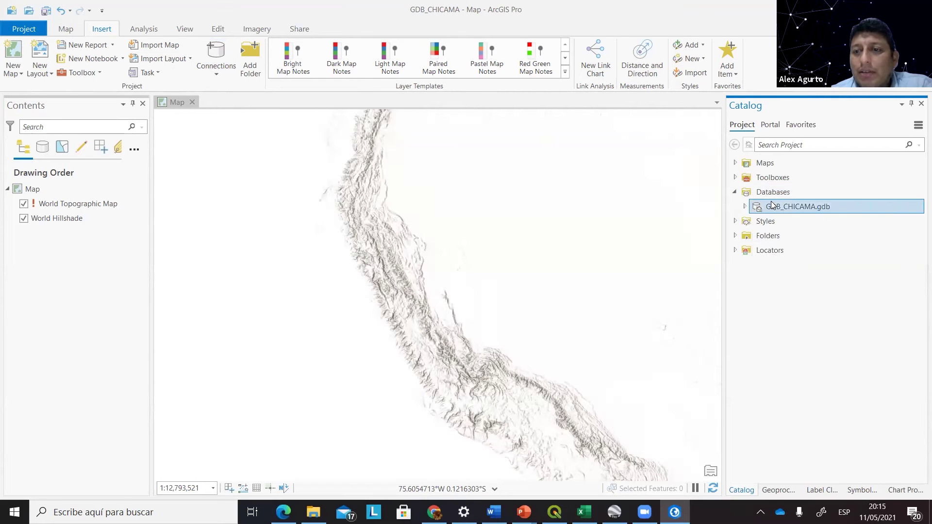
pyautogui.rightClick(772, 204)
pyautogui.press('Escape')
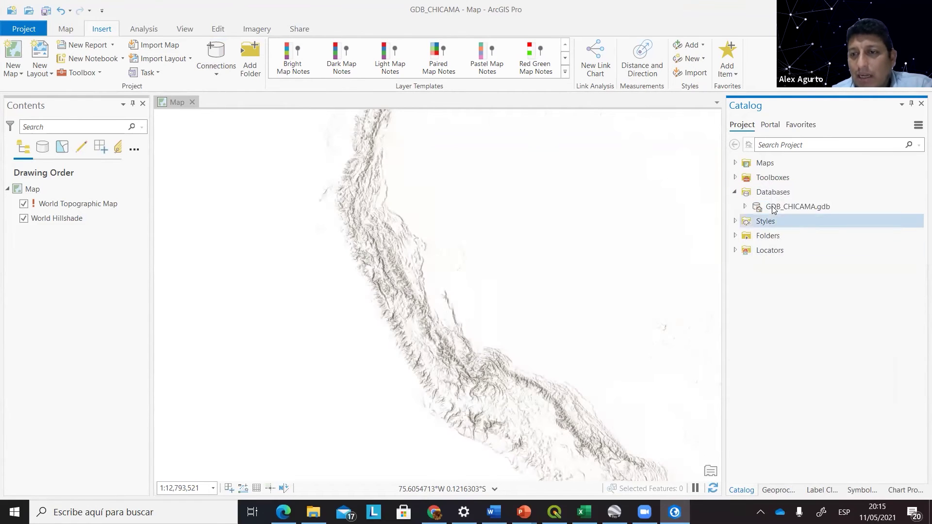
# Start a new file geodatabase from the project's databases and set its location to the BD folder inside Sesión_3.
pyautogui.click(776, 194)
pyautogui.rightClick(776, 193)
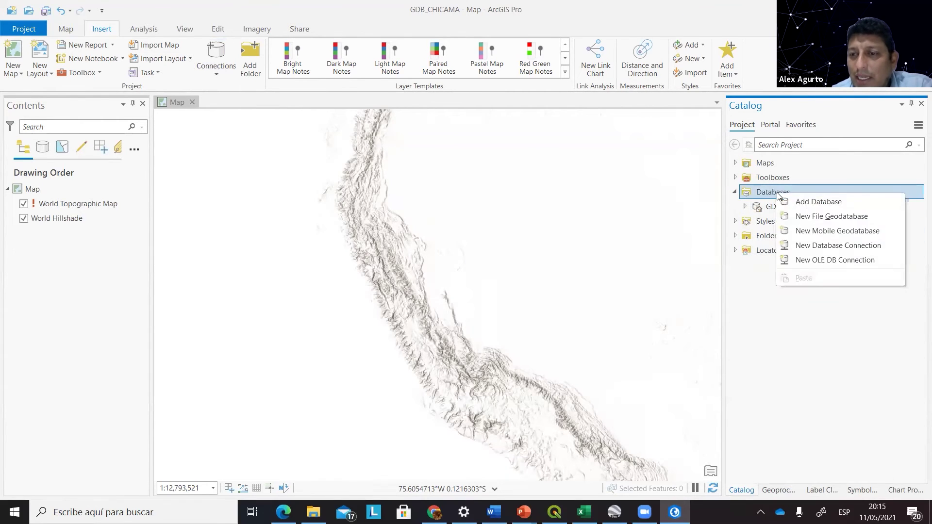
pyautogui.click(830, 217)
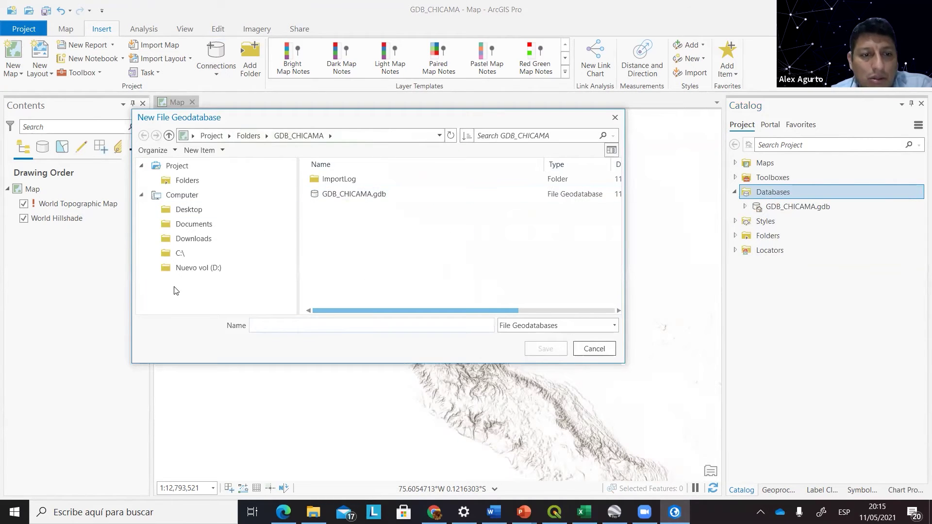
pyautogui.click(167, 181)
pyautogui.doubleClick(321, 195)
pyautogui.doubleClick(331, 214)
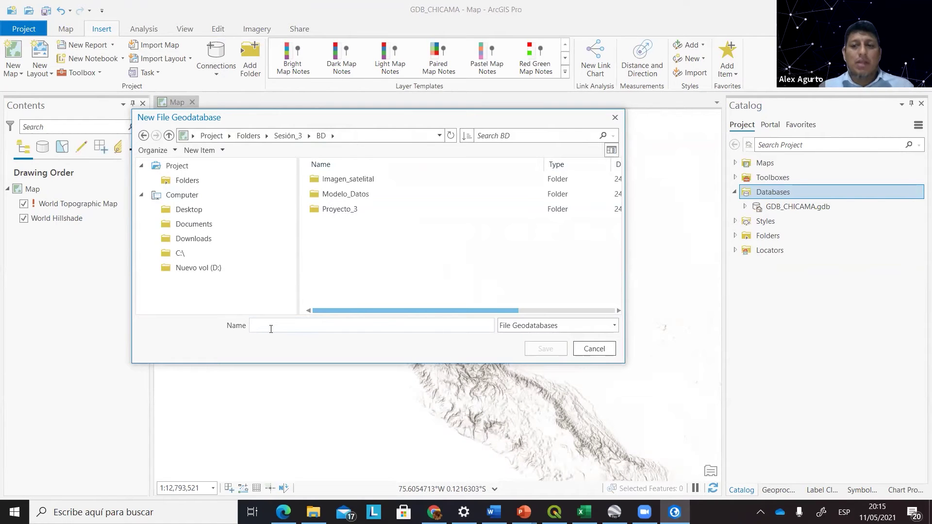
# Copy the name GDB_JU_CHICAMA from cell A1 of the Libro1 workbook in Excel and save the new geodatabase under it.
pyautogui.click(584, 512)
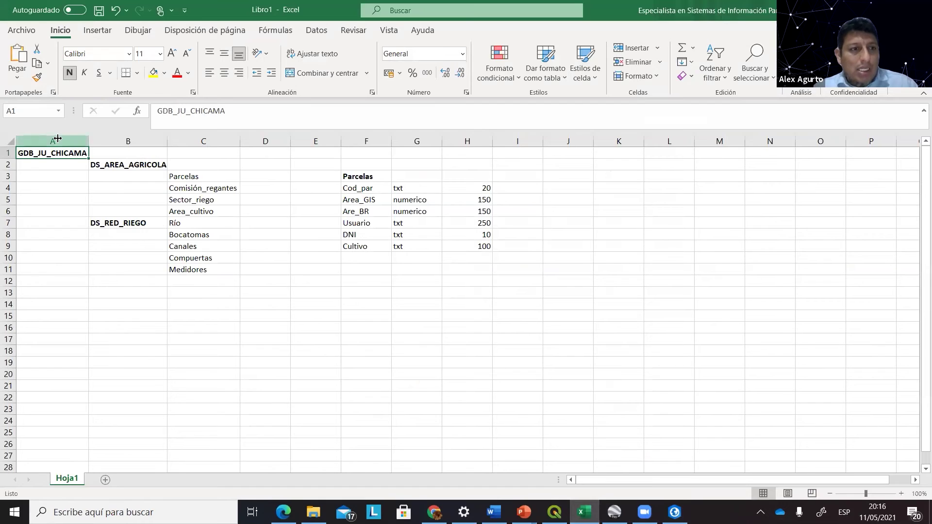
pyautogui.doubleClick(206, 100)
pyautogui.hotkey('ctrl', 'c')
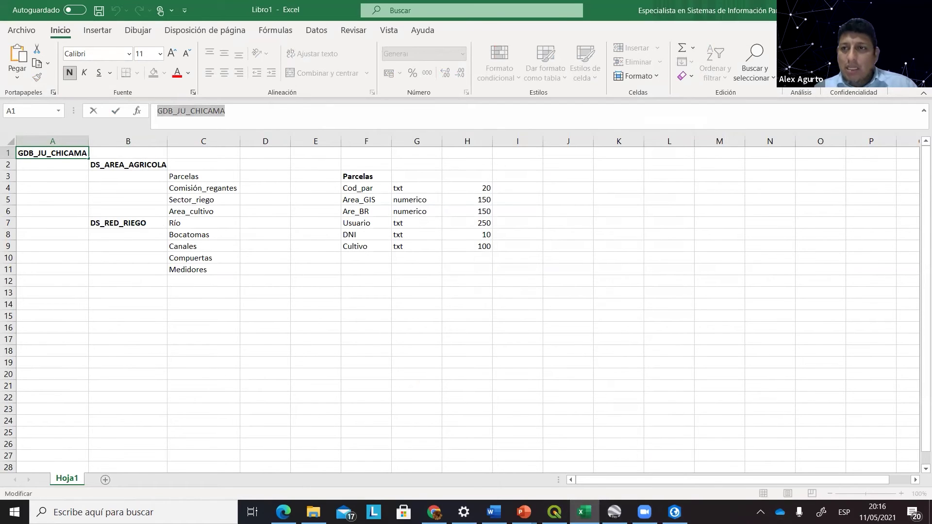
pyautogui.click(584, 512)
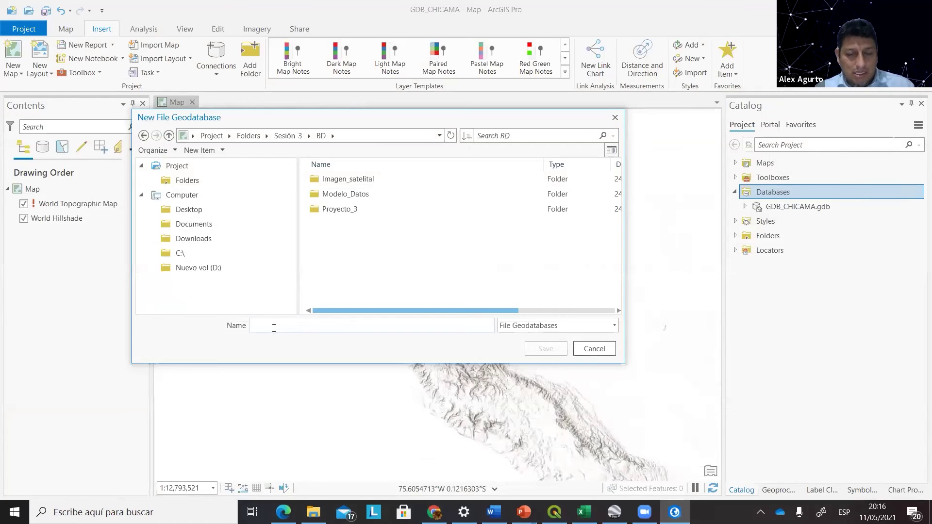
pyautogui.hotkey('ctrl', 'v')
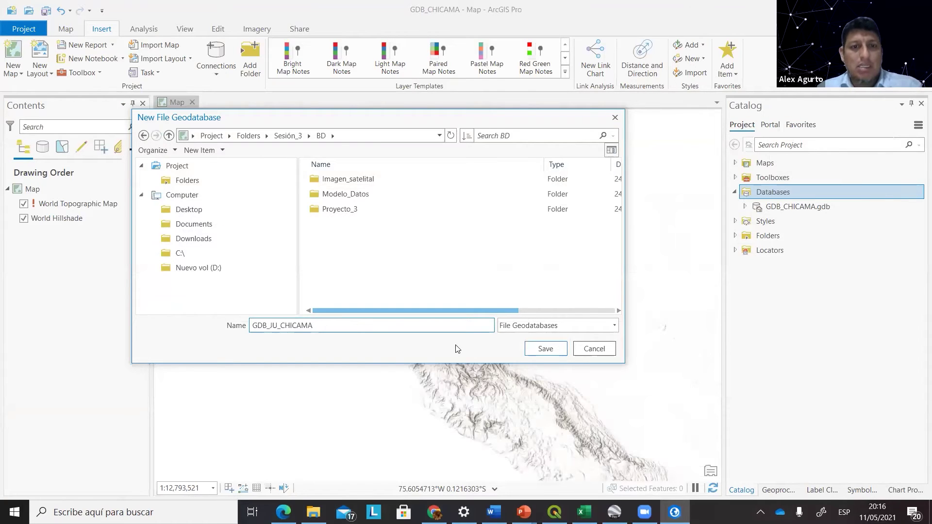
pyautogui.click(546, 349)
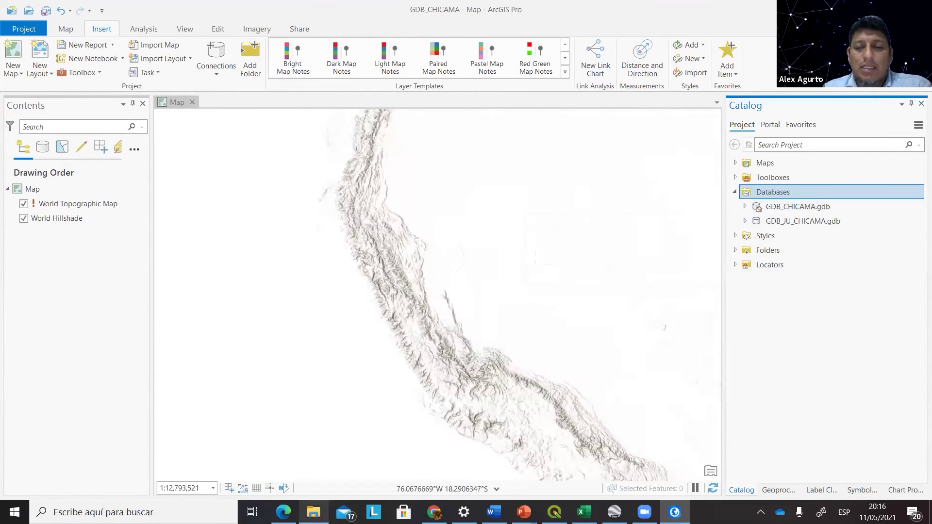
# Switch to File Explorer and check the contents of the GDB_CHICAMA and BD folders in Sesión_3.
pyautogui.click(313, 513)
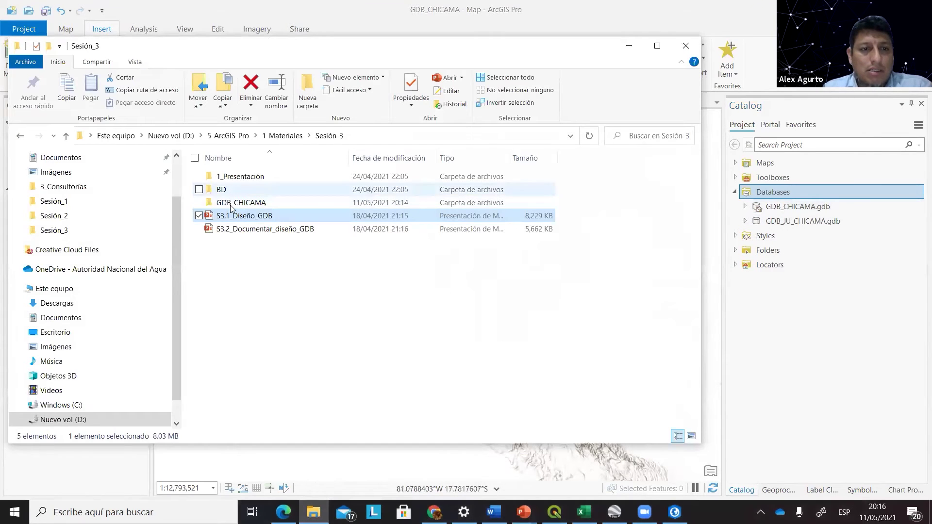
pyautogui.moveTo(236, 206)
pyautogui.doubleClick(237, 203)
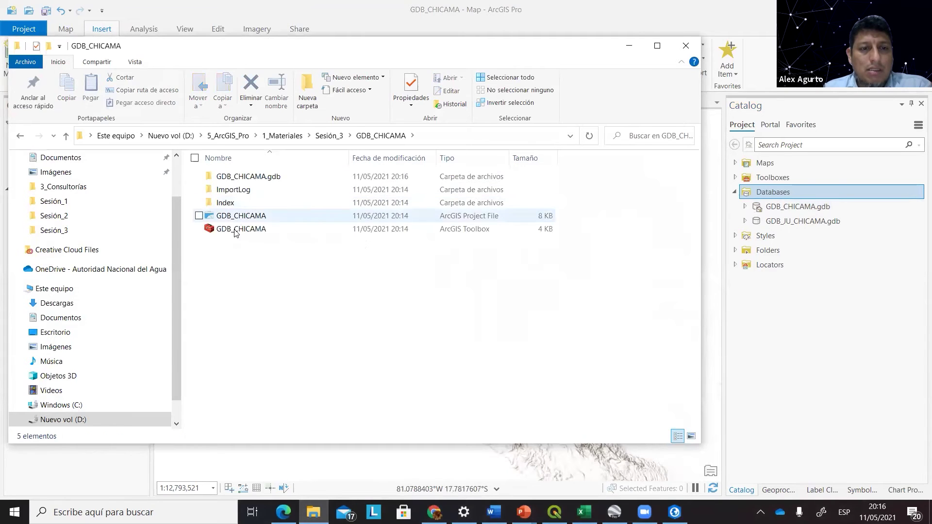
pyautogui.click(24, 137)
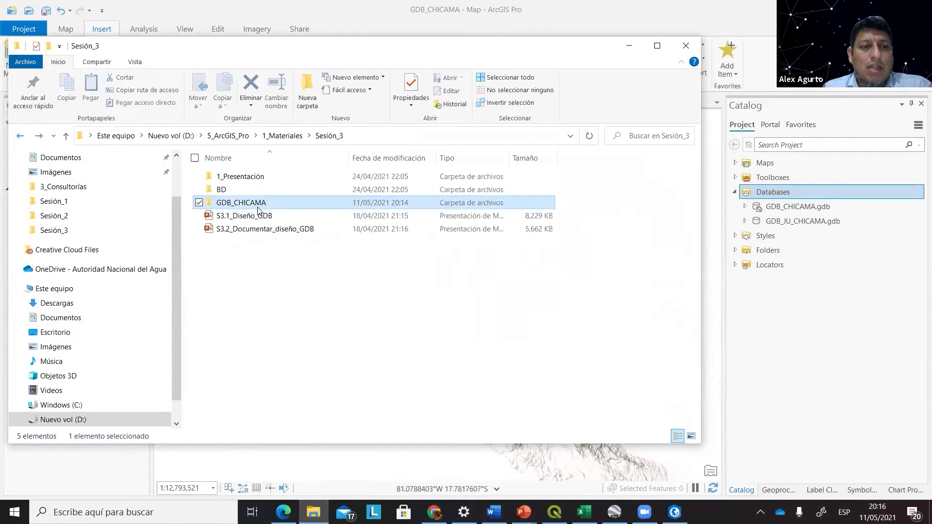
pyautogui.doubleClick(229, 189)
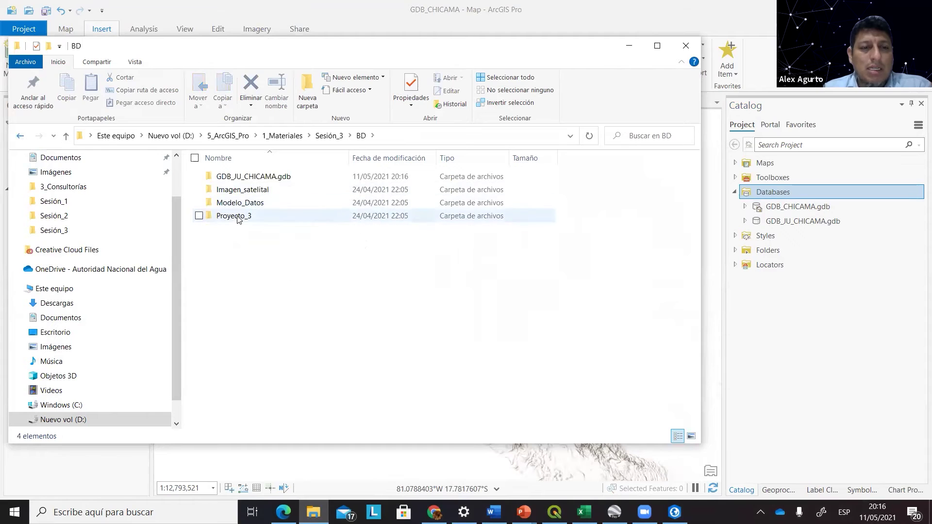
# Open the Modelo_Fisico_Digital workbook from the Modelo_Datos folder, review its Modelo_Logico diagram and minimise it.
pyautogui.doubleClick(243, 203)
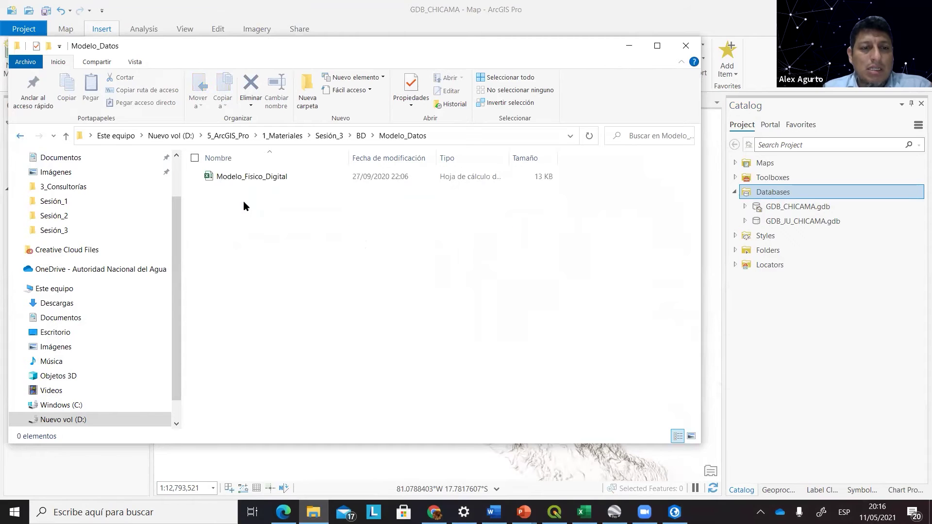
pyautogui.doubleClick(261, 177)
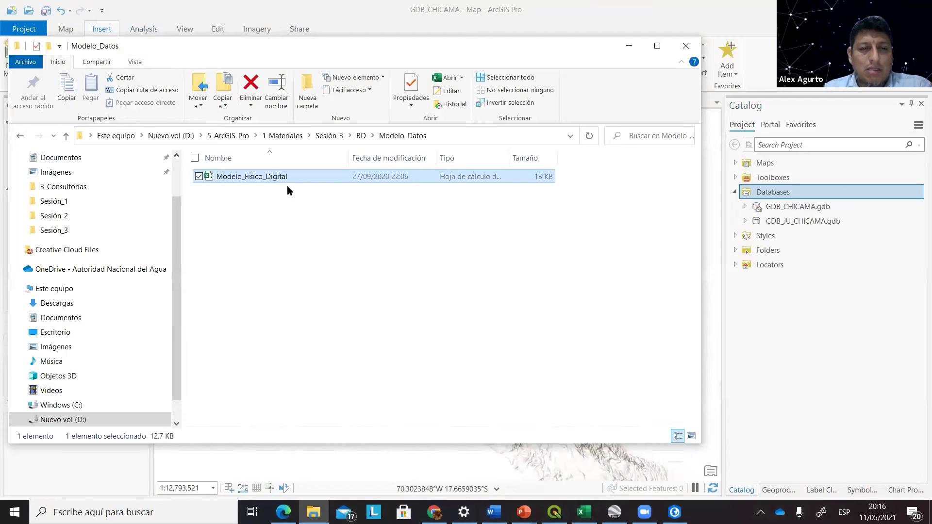
pyautogui.doubleClick(278, 181)
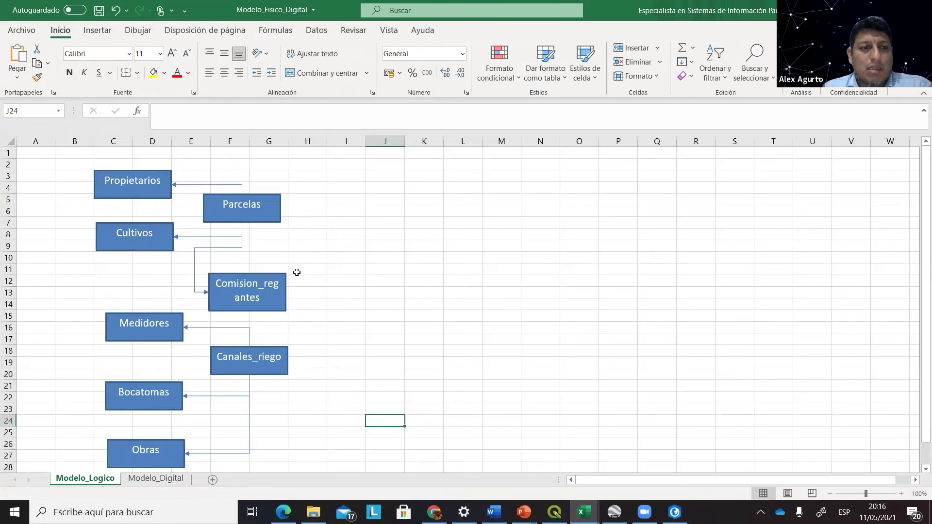
pyautogui.scroll(-4, 297, 268)
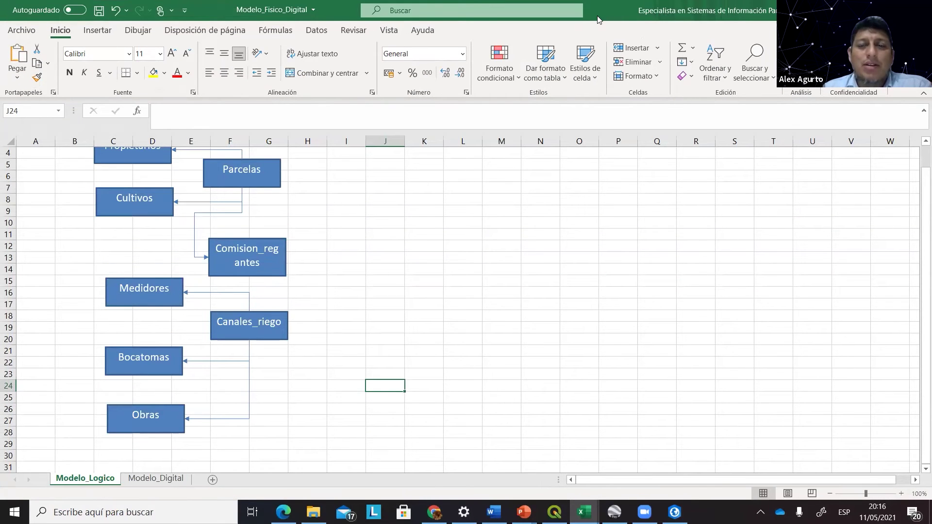
pyautogui.press('super+Down')
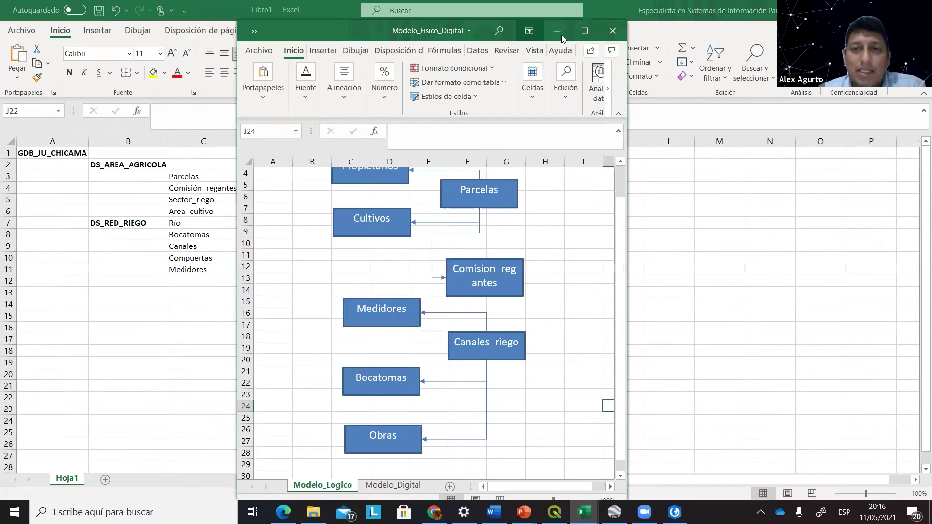
pyautogui.click(553, 39)
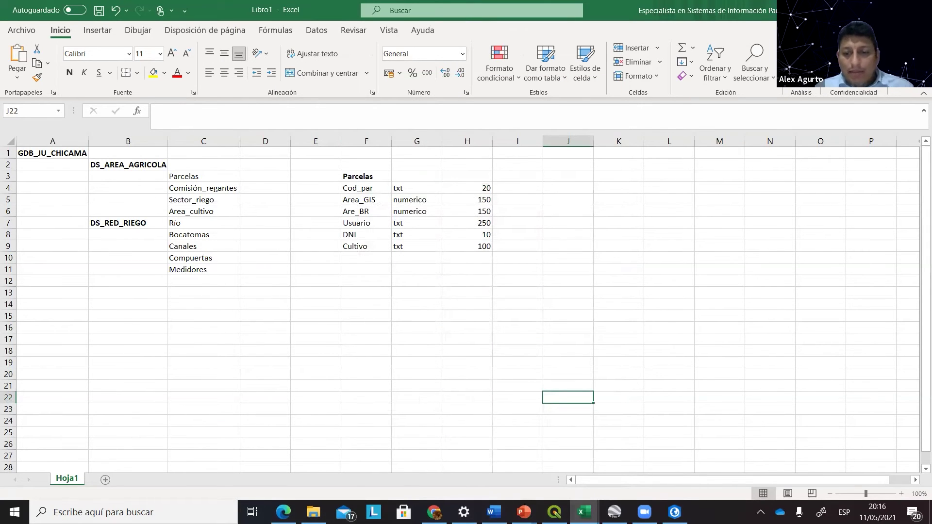
# Highlight the dataset names DS_AREA_AGRICOLA and DS_RED_RIEGO in the Libro1 workbook with a yellow fill.
pyautogui.click(674, 513)
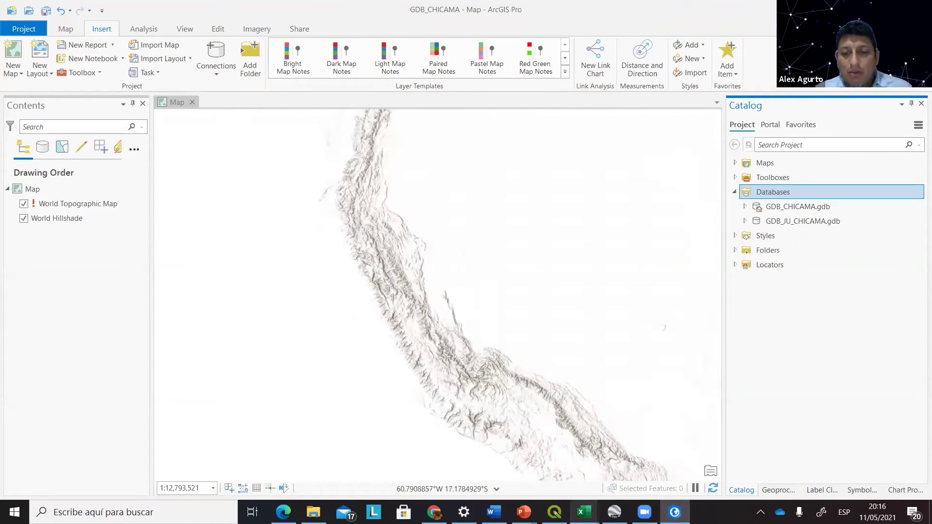
pyautogui.moveTo(584, 512)
pyautogui.click(574, 485)
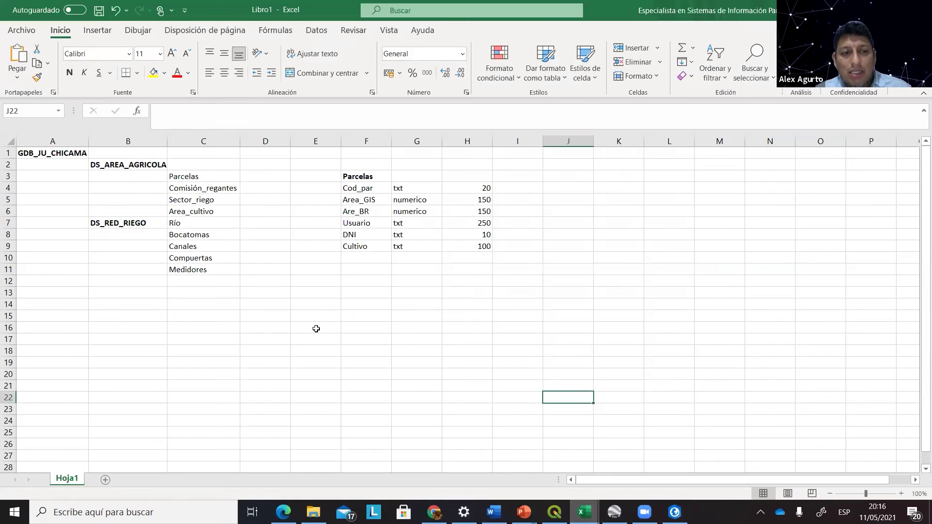
pyautogui.click(124, 165)
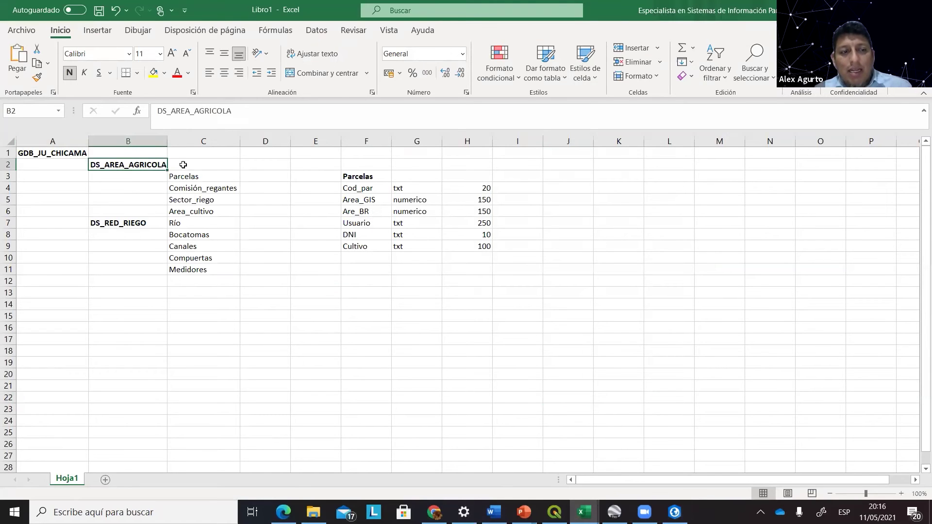
pyautogui.click(153, 73)
pyautogui.click(125, 223)
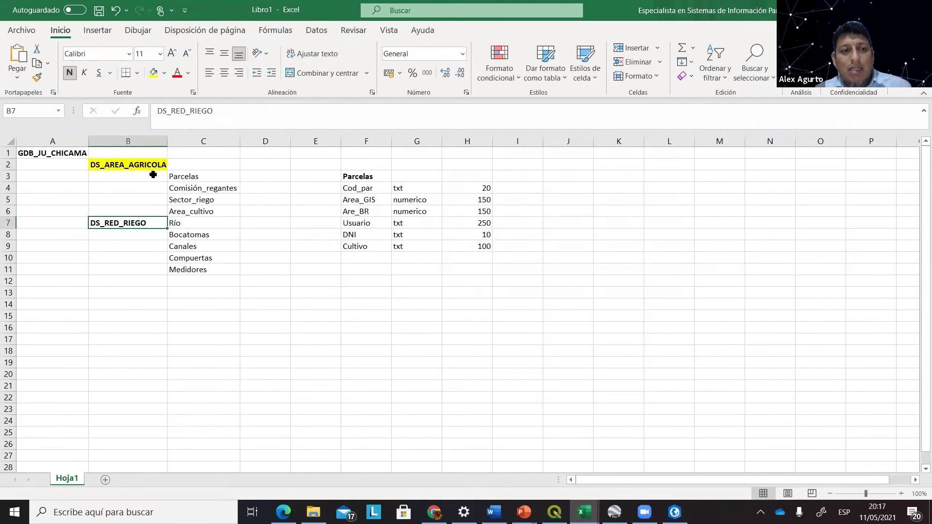
pyautogui.click(154, 73)
# Copy the dataset name DS_AREA_AGRICOLA from cell B2.
pyautogui.click(148, 166)
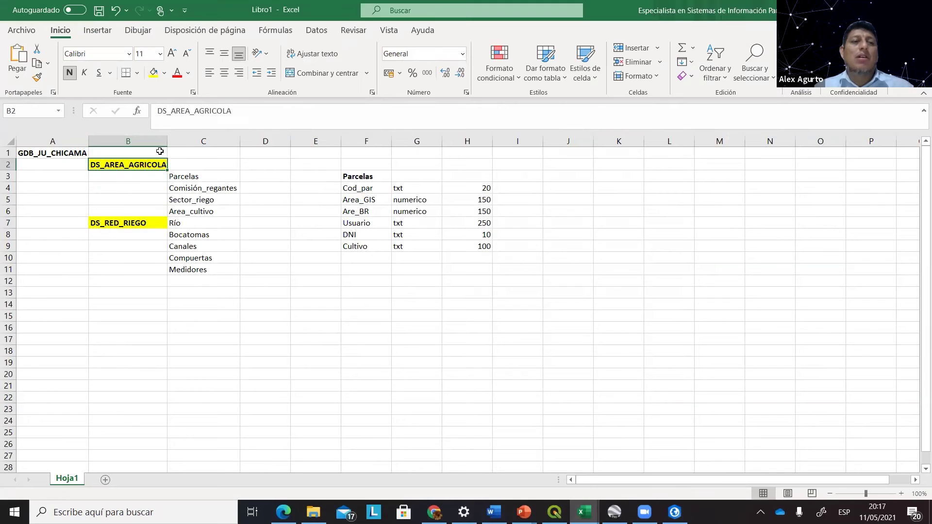
pyautogui.click(245, 111)
pyautogui.hotkey('shift', 'Home')
pyautogui.hotkey('ctrl', 'c')
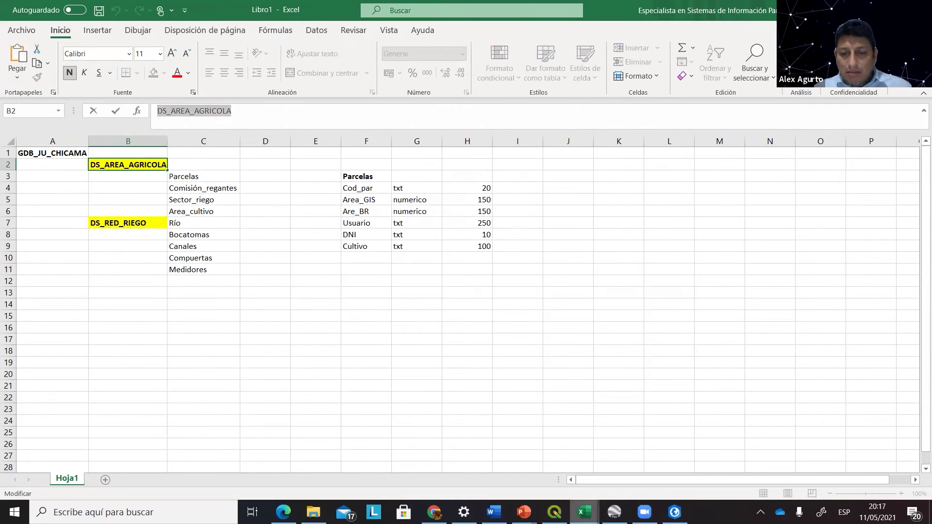
# Switch to ArcGIS Pro and set up a new feature dataset named DS_AREA_AGRICOLA in the GDB_JU_CHICAMA geodatabase.
pyautogui.click(675, 512)
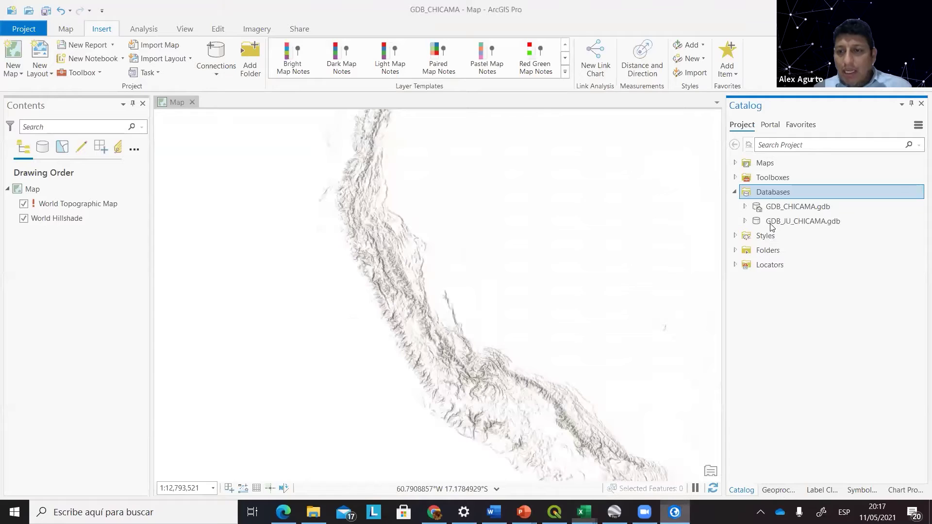
pyautogui.click(772, 222)
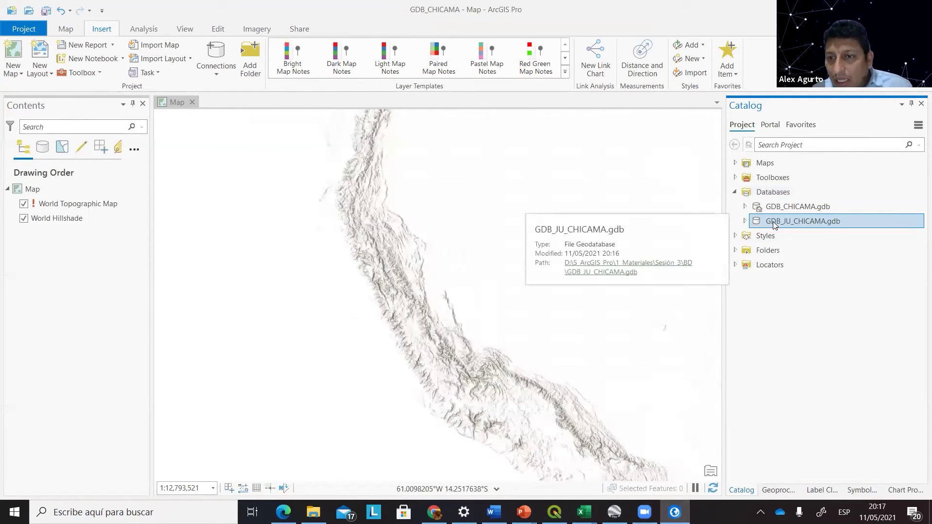
pyautogui.rightClick(779, 222)
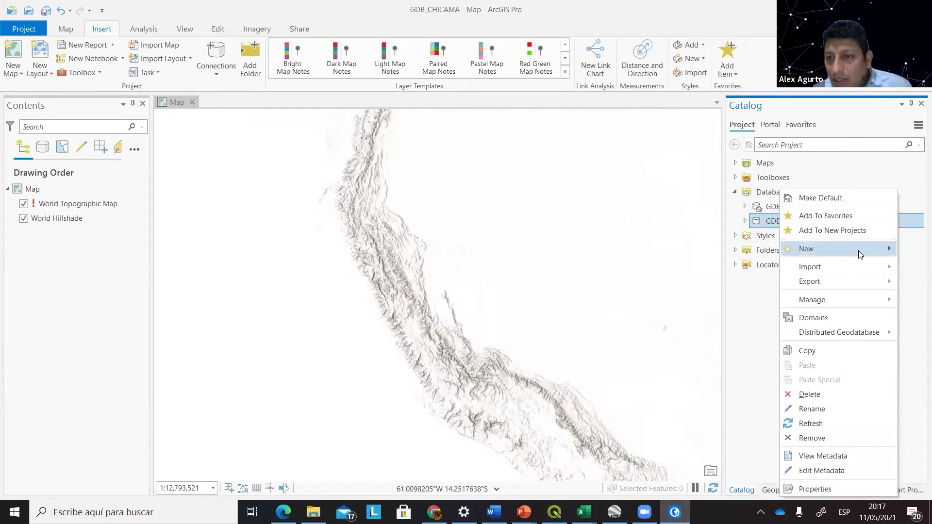
pyautogui.moveTo(868, 249)
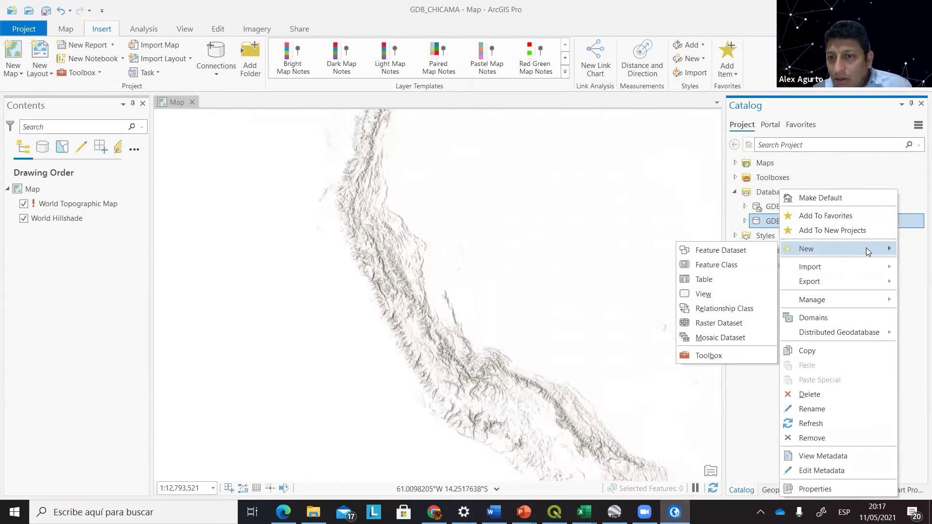
pyautogui.click(731, 250)
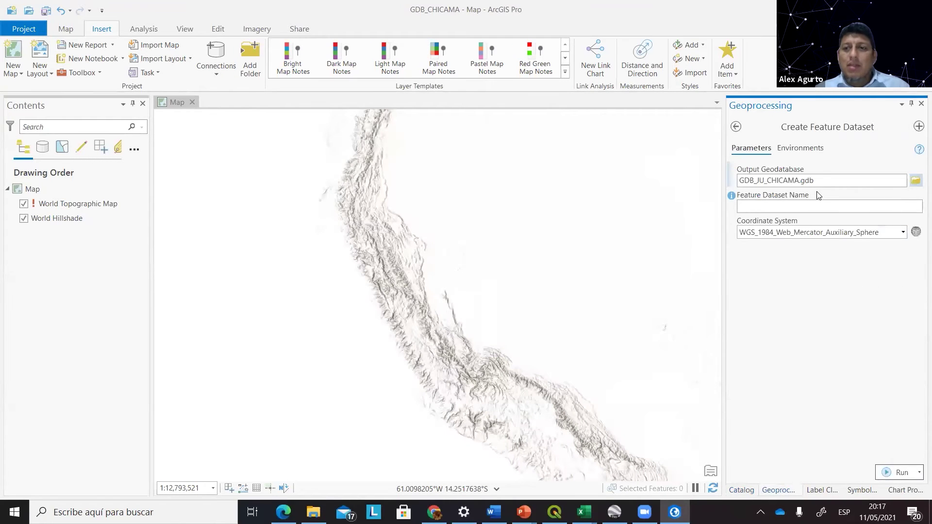
pyautogui.click(803, 209)
pyautogui.hotkey('ctrl', 'v')
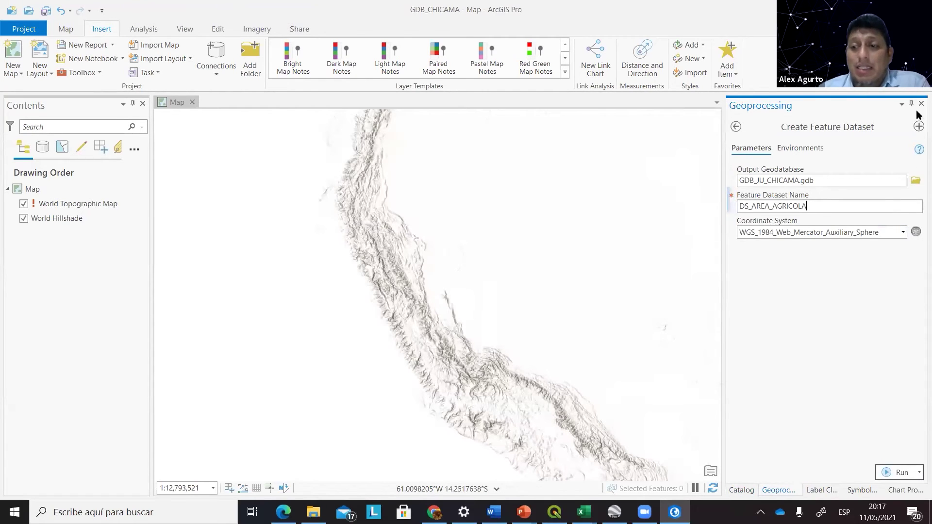
# Set the DS_AREA_AGRICOLA dataset's coordinate system to the projected WGS 1984 UTM Zone 17S in the Southern Hemisphere group.
pyautogui.click(903, 233)
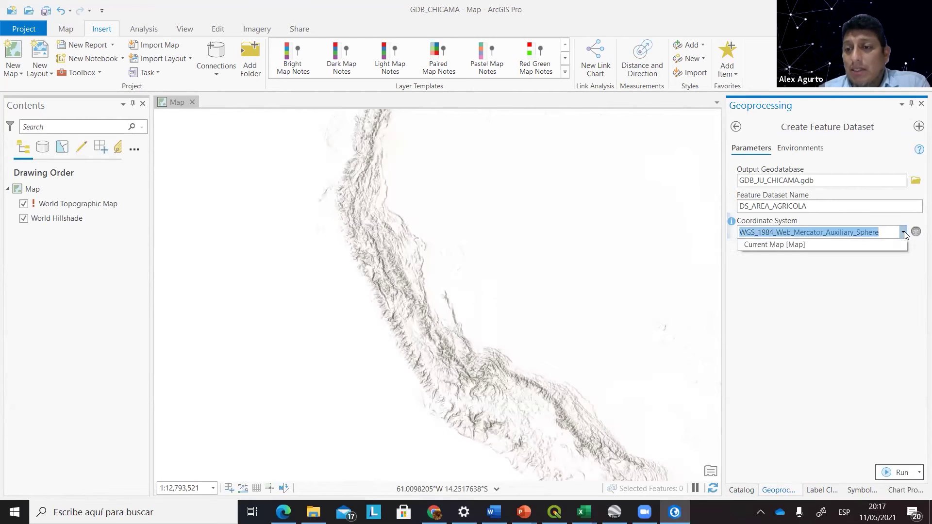
pyautogui.click(903, 233)
pyautogui.click(904, 232)
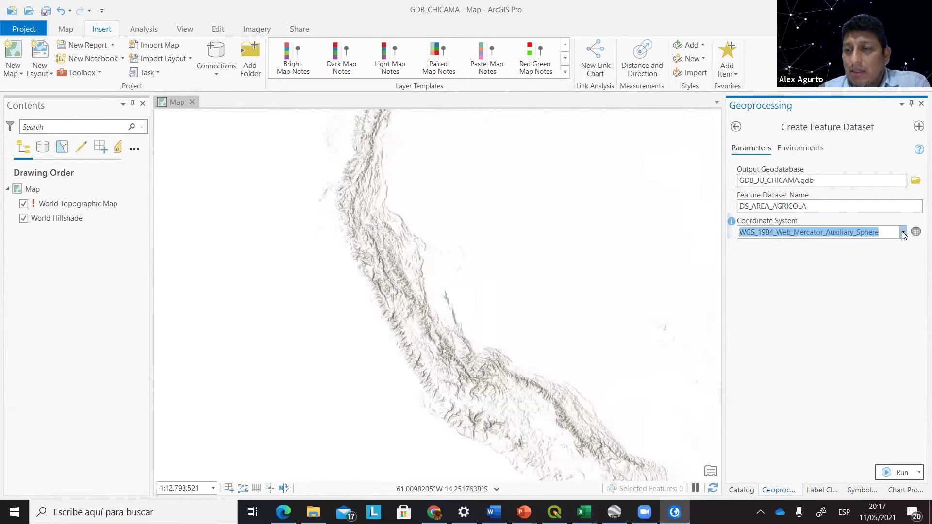
pyautogui.click(916, 232)
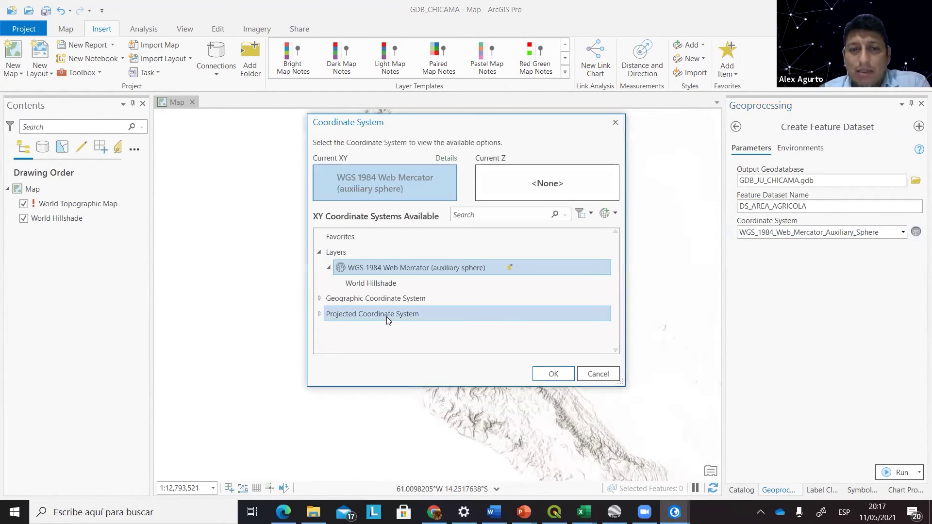
pyautogui.click(502, 217)
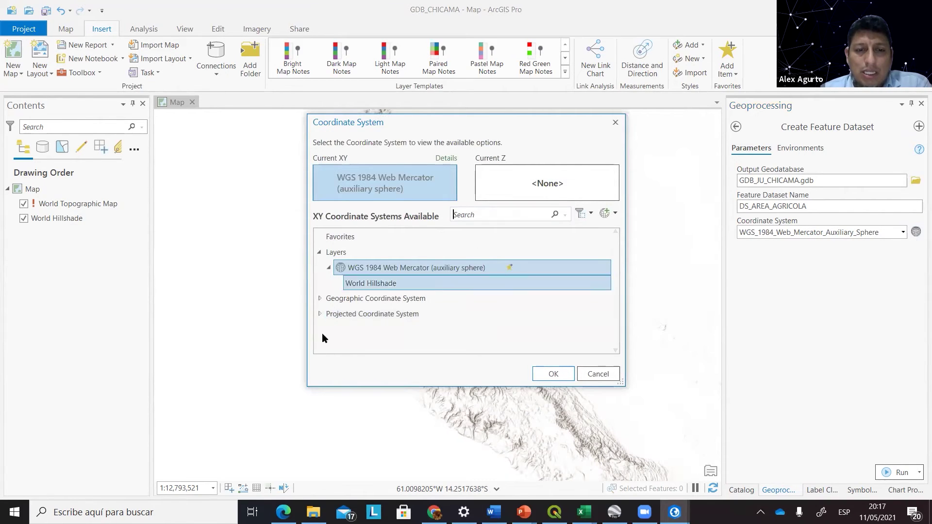
pyautogui.click(320, 314)
pyautogui.scroll(-3, 394, 300)
pyautogui.scroll(-2, 386, 311)
pyautogui.click(330, 322)
pyautogui.scroll(-3, 412, 305)
pyautogui.click(378, 323)
pyautogui.click(340, 322)
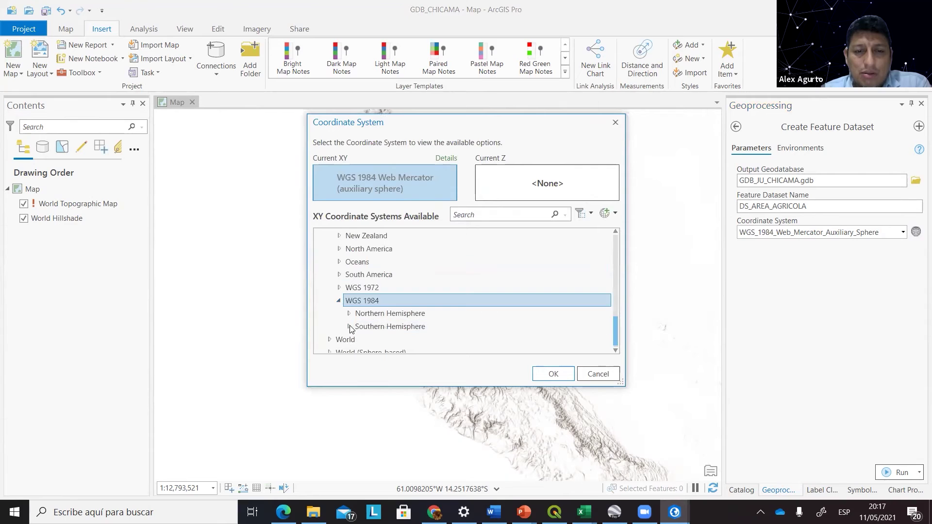
pyautogui.click(349, 327)
pyautogui.scroll(-2, 446, 327)
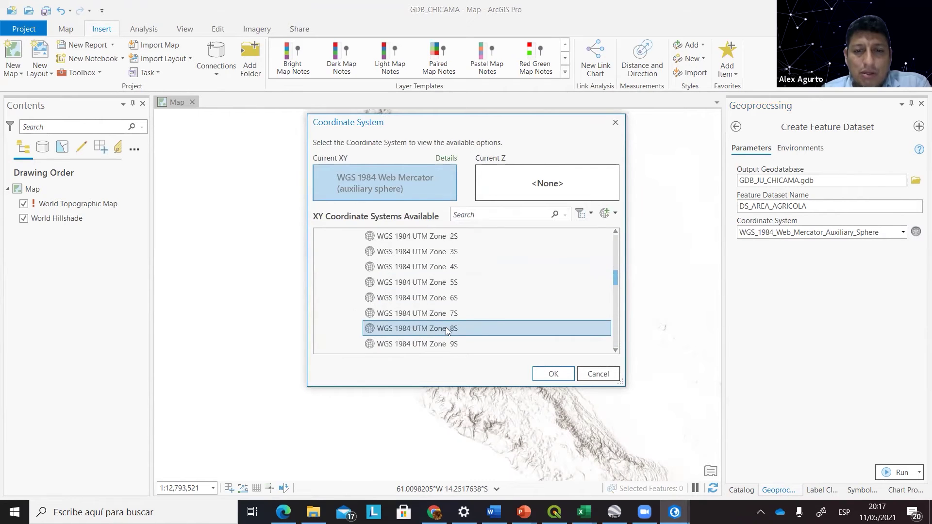
pyautogui.scroll(-2, 433, 330)
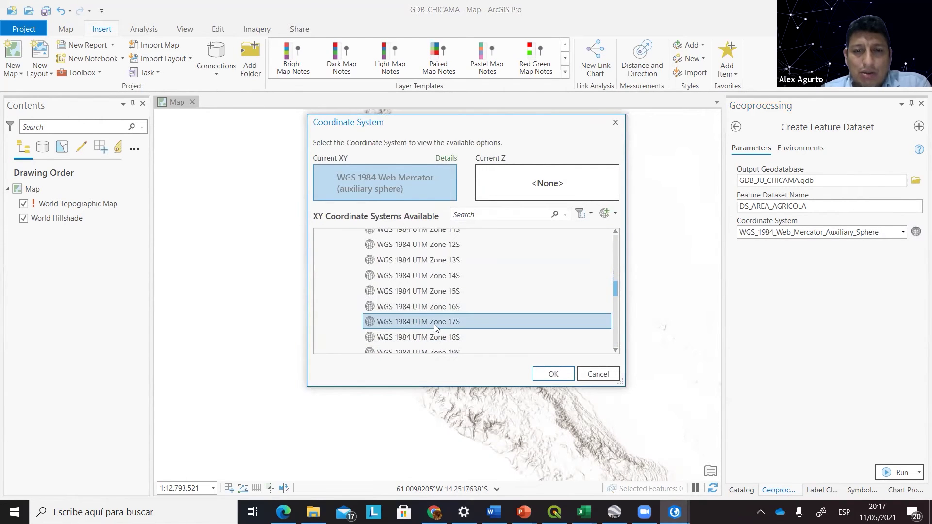
pyautogui.click(434, 324)
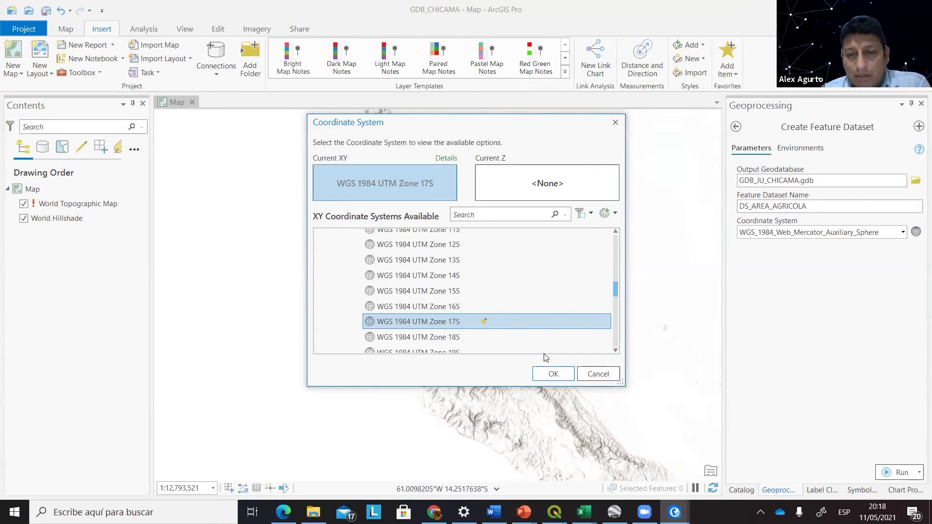
pyautogui.click(551, 373)
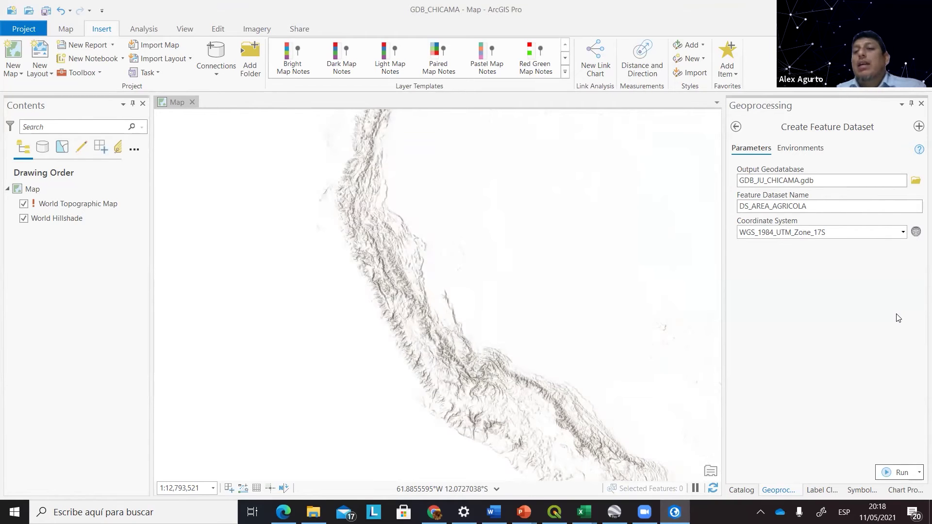
# Recheck the selected coordinate system and run Create Feature Dataset for DS_AREA_AGRICOLA.
pyautogui.click(916, 232)
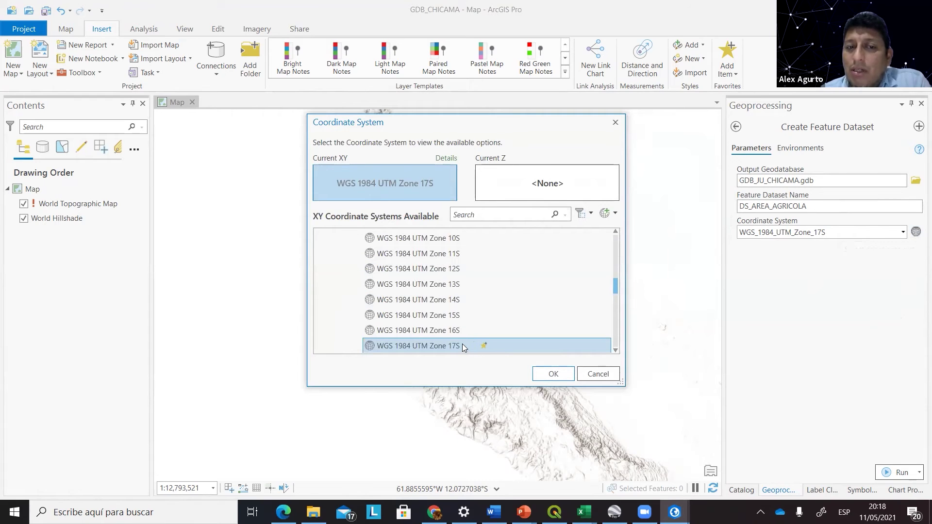
pyautogui.click(488, 212)
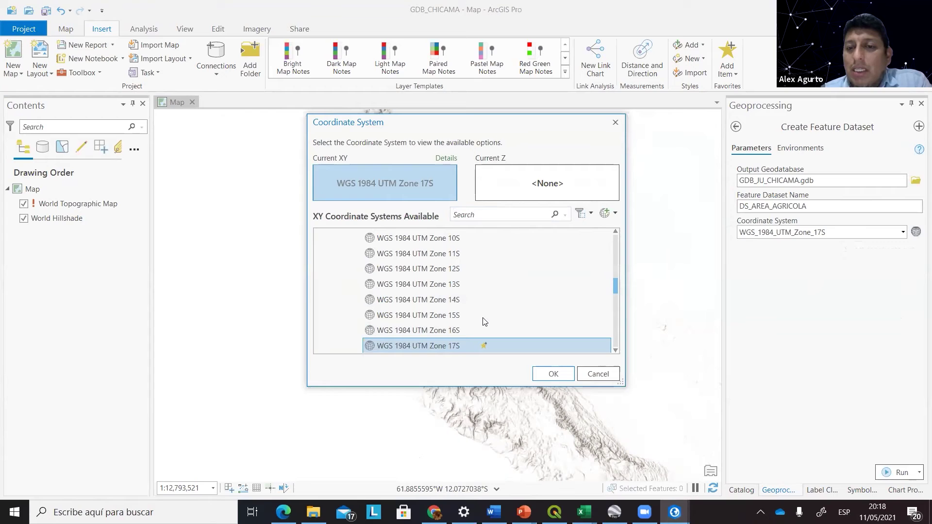
pyautogui.click(555, 376)
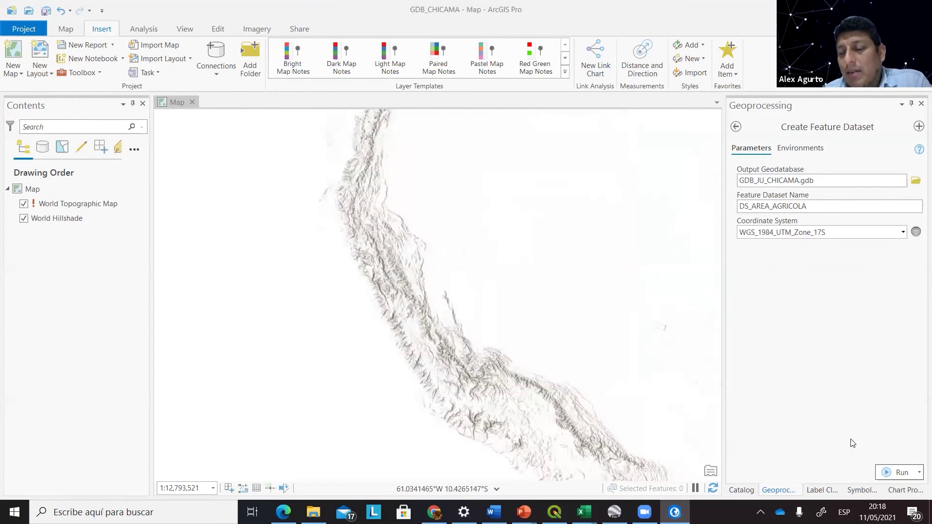
pyautogui.click(902, 473)
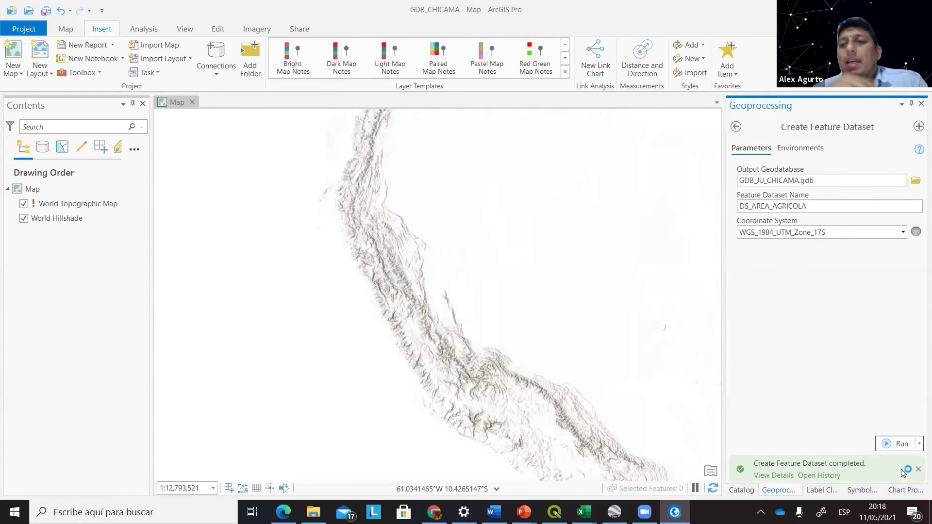
# Return to the project catalog and expand GDB_JU_CHICAMA to check its contents.
pyautogui.moveTo(901, 470)
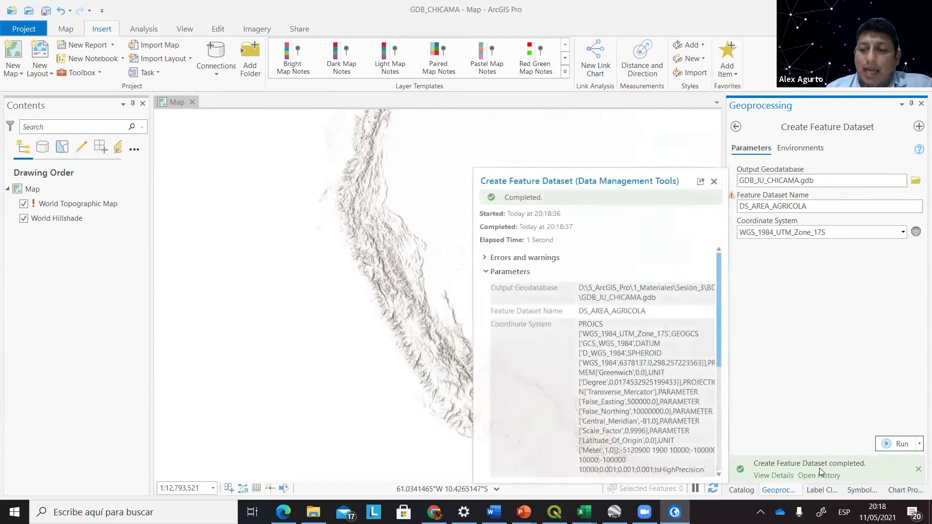
pyautogui.click(741, 491)
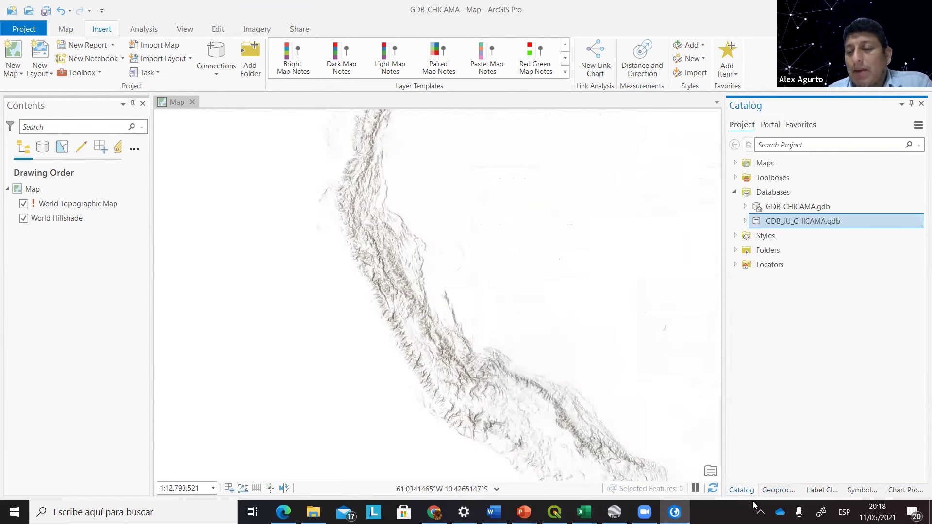
pyautogui.click(745, 221)
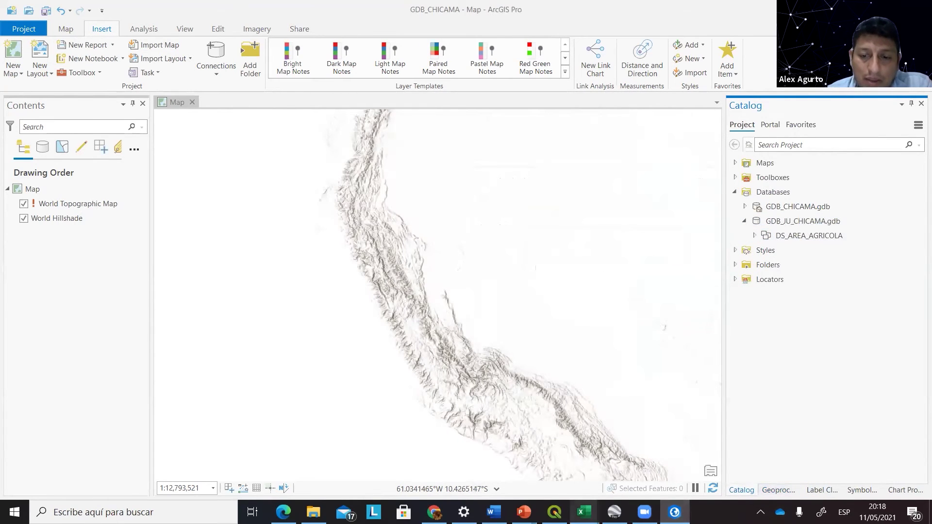
# Switch to the Libro1 workbook in Excel and copy the dataset name DS_RED_RIEGO from cell B7.
pyautogui.moveTo(584, 512)
pyautogui.click(568, 471)
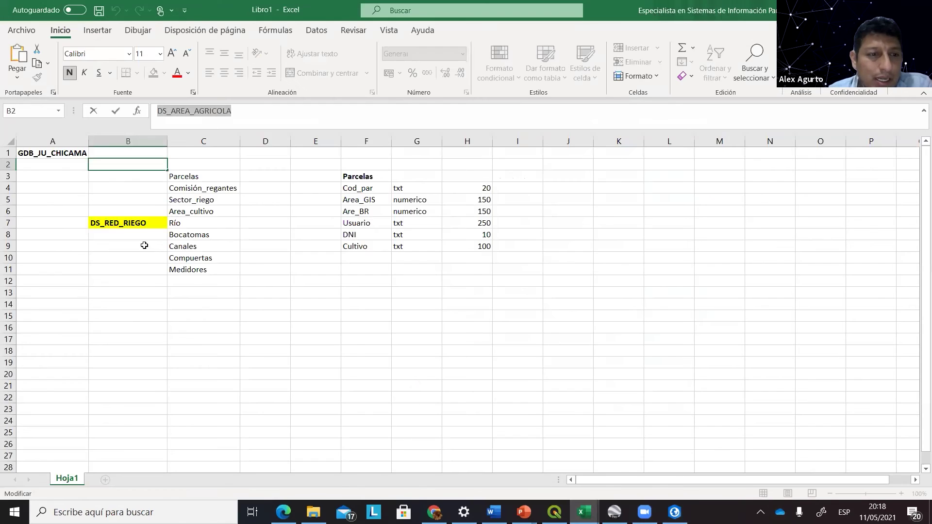
pyautogui.click(125, 223)
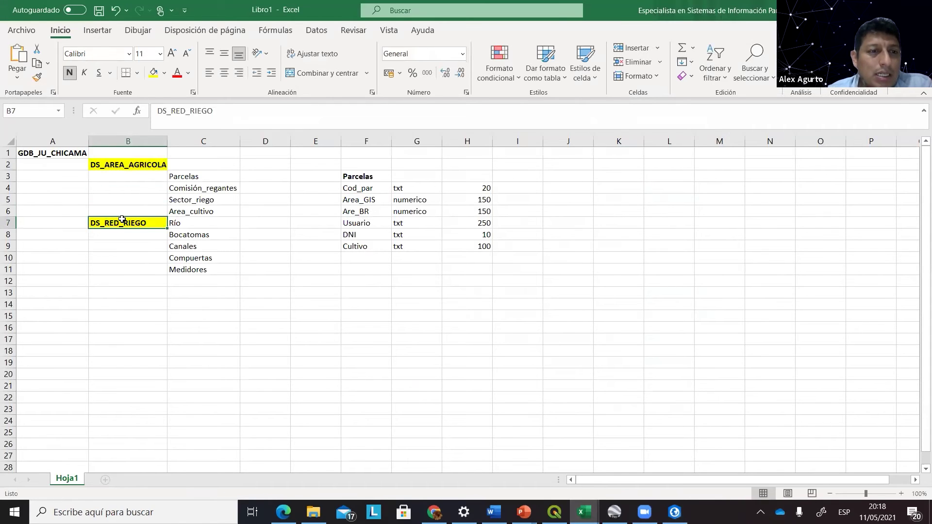
pyautogui.doubleClick(233, 106)
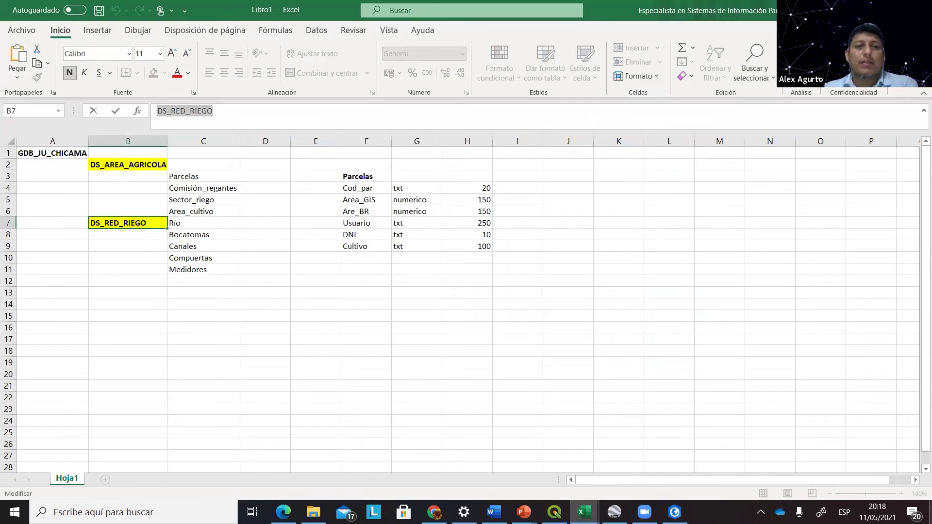
pyautogui.click(213, 111)
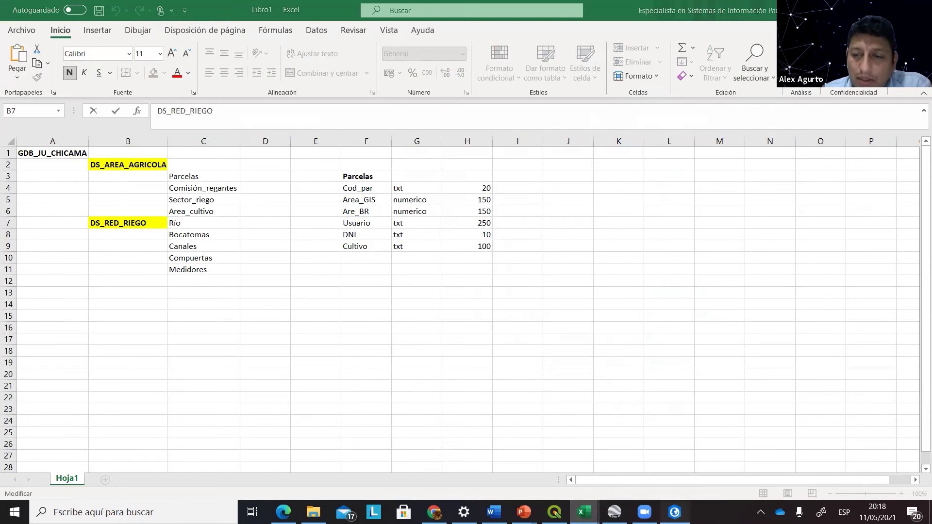
# Switch back to ArcGIS Pro and set up another feature dataset in GDB_JU_CHICAMA named DS_RED_RIEGO.
pyautogui.hotkey('alt', 'Tab')
pyautogui.rightClick(777, 222)
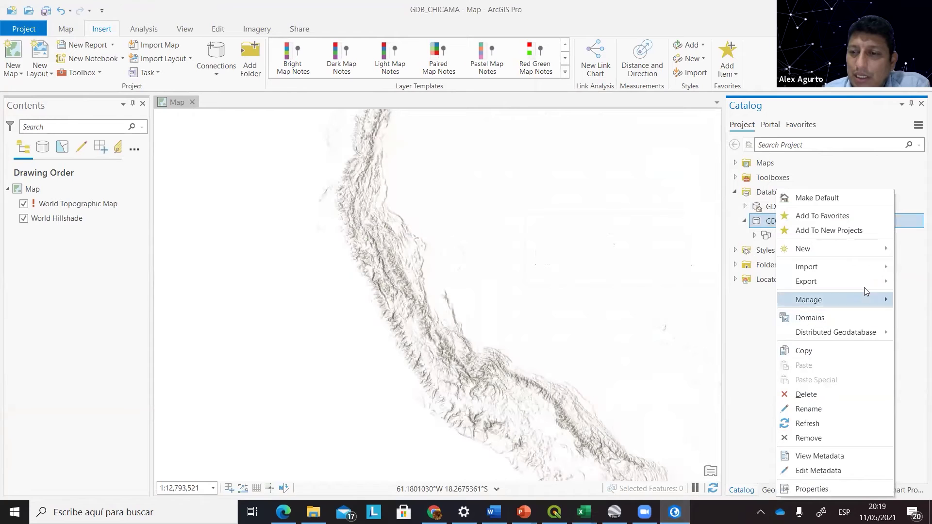
pyautogui.moveTo(861, 248)
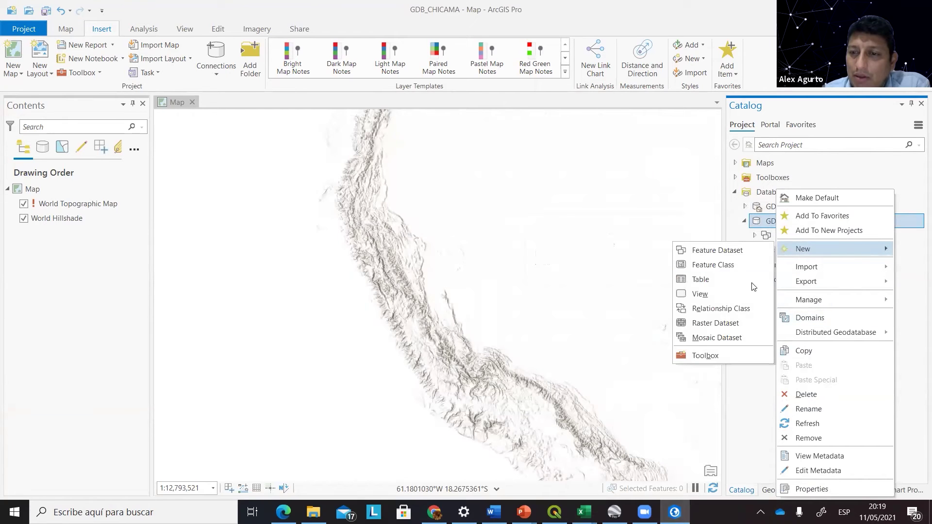
pyautogui.click(738, 251)
pyautogui.click(773, 205)
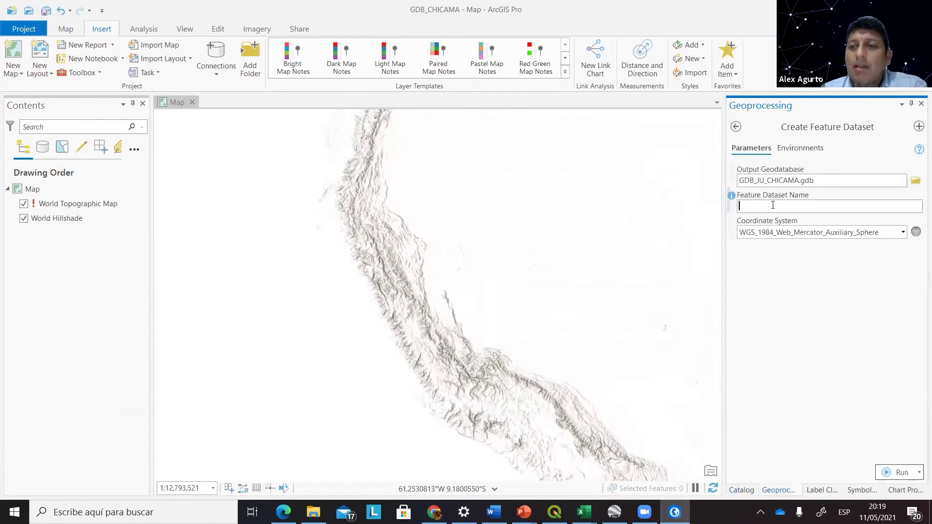
pyautogui.write('DS_RED_RIEGO')
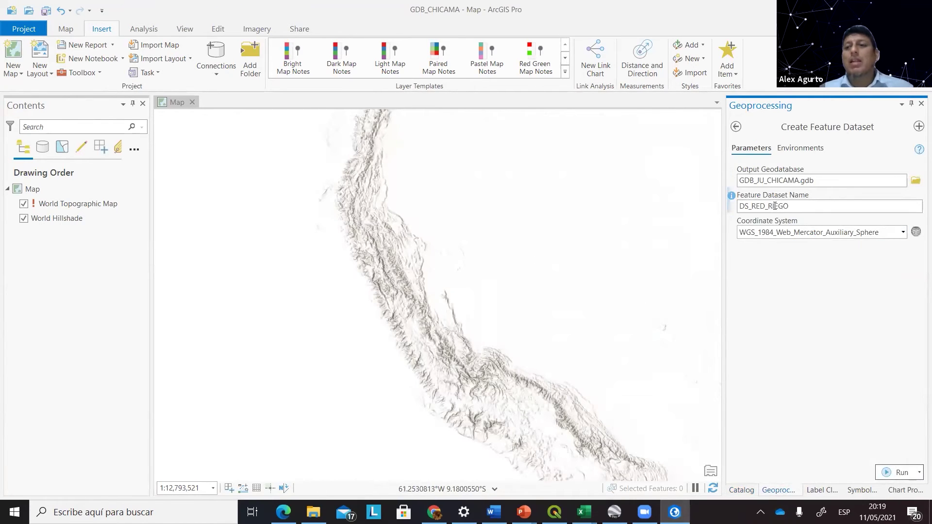
# Select WGS 1984 UTM Zone 17S as the coordinate system for DS_RED_RIEGO and add it to the favorites.
pyautogui.click(903, 233)
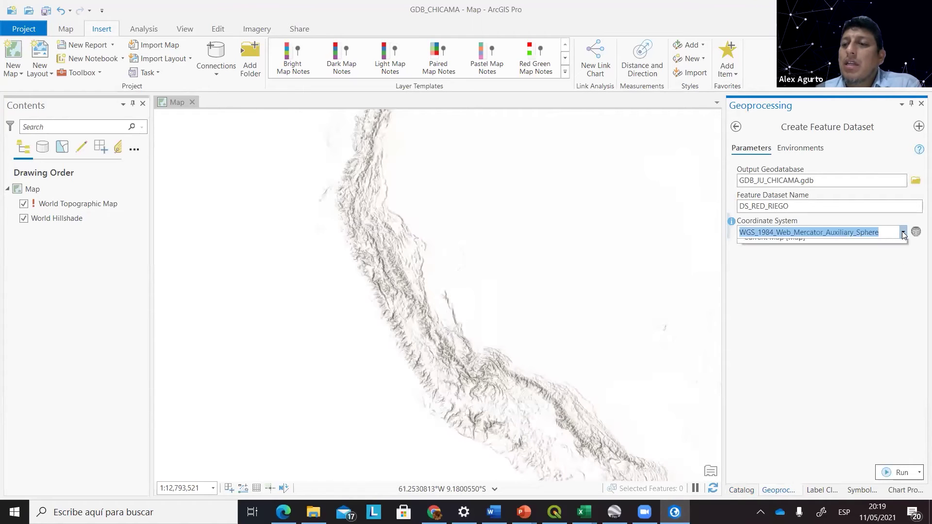
pyautogui.click(904, 234)
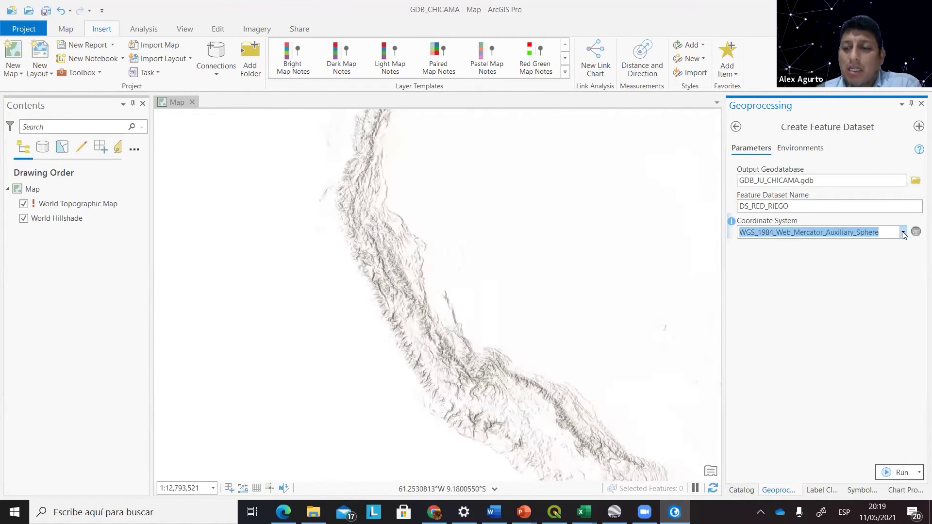
pyautogui.click(904, 233)
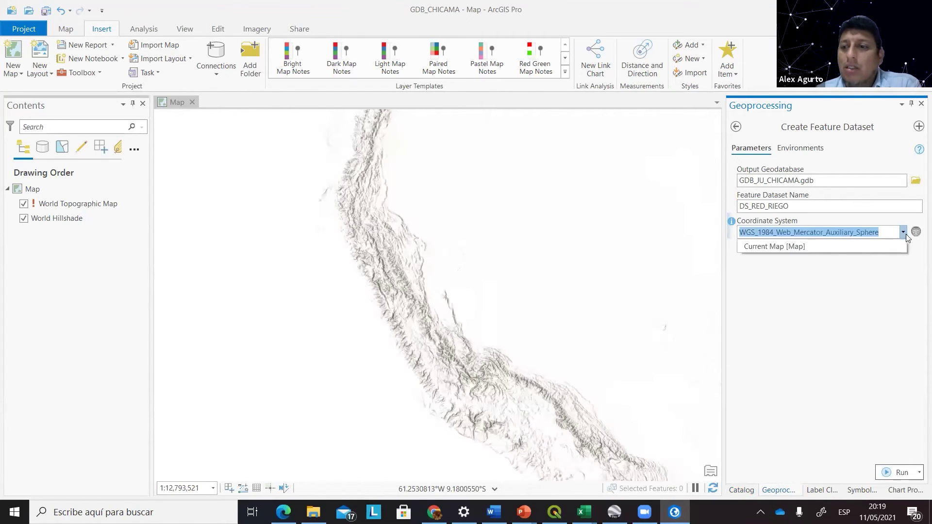
pyautogui.click(915, 233)
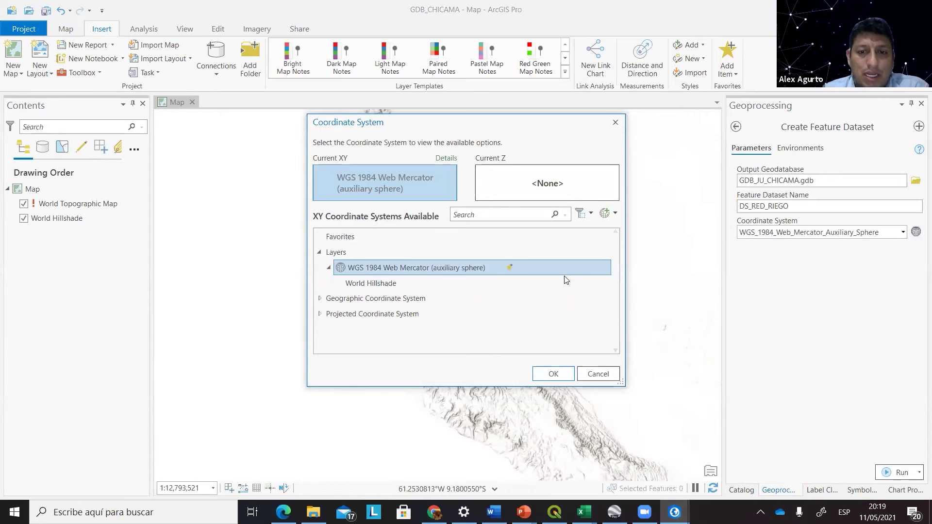
pyautogui.click(321, 315)
pyautogui.scroll(-5, 328, 316)
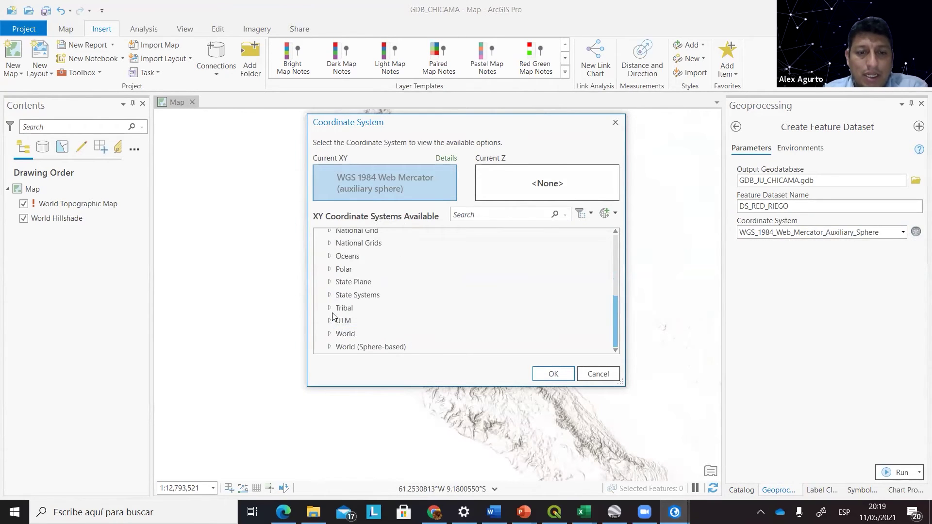
pyautogui.click(329, 322)
pyautogui.scroll(-2, 417, 323)
pyautogui.click(339, 322)
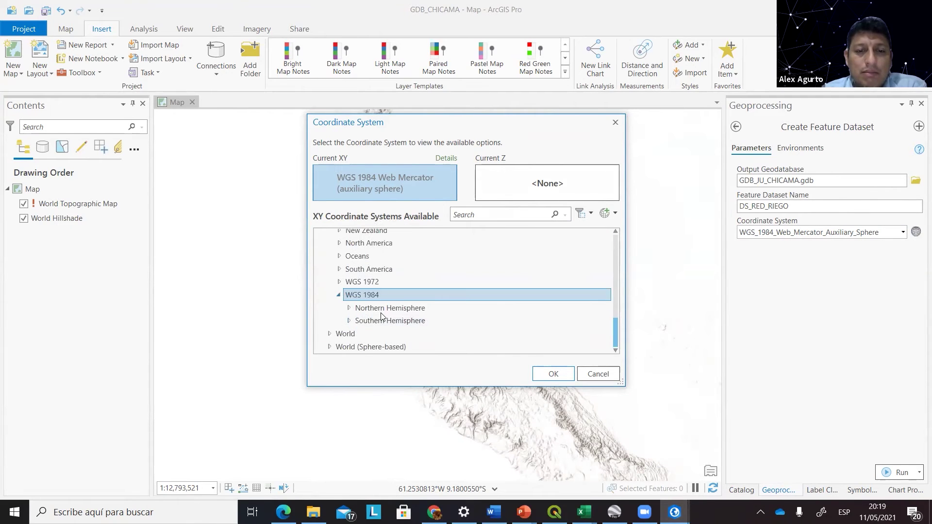
pyautogui.click(348, 321)
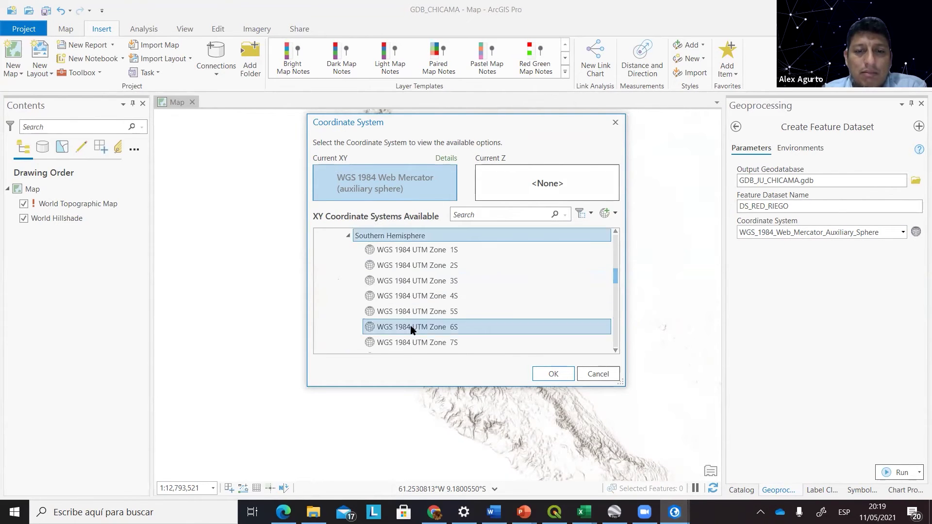
pyautogui.scroll(-4, 427, 323)
pyautogui.click(452, 292)
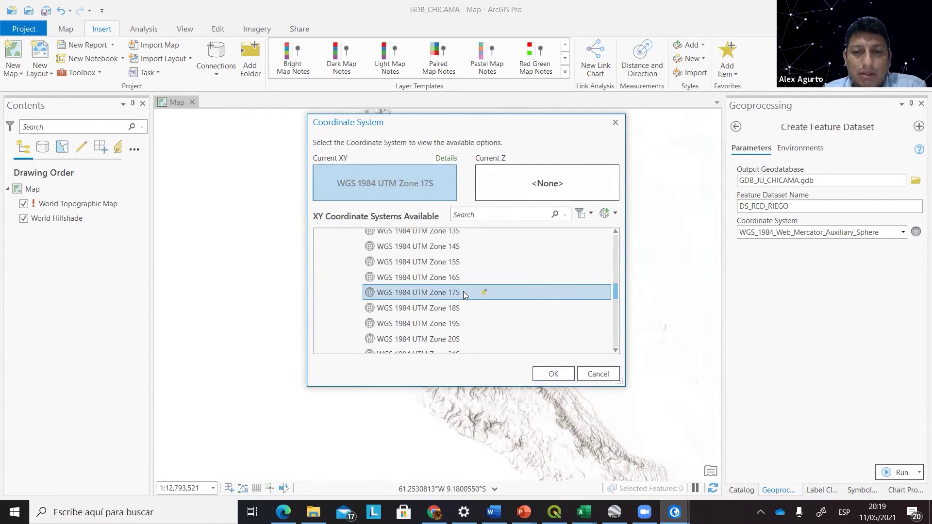
pyautogui.rightClick(482, 290)
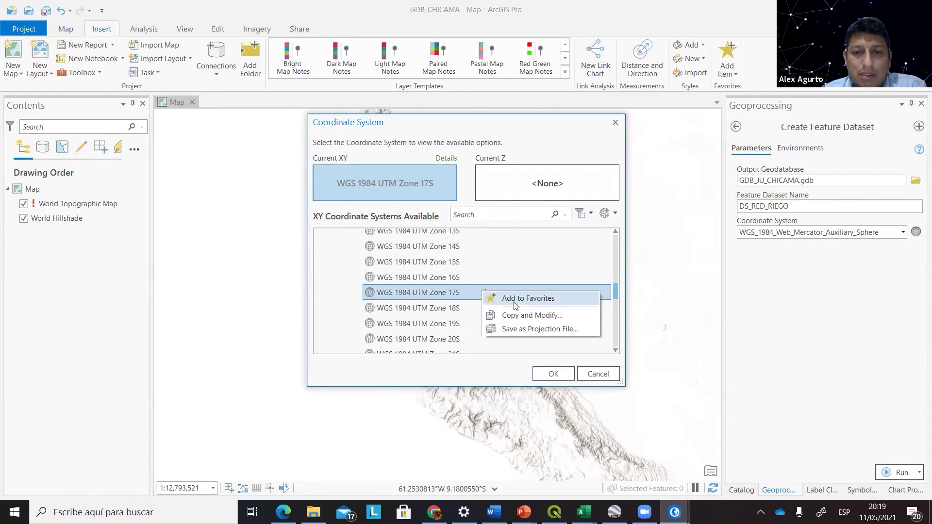
pyautogui.click(512, 300)
# Accept the coordinate system, run Create Feature Dataset for DS_RED_RIEGO and return to the project catalog.
pyautogui.click(553, 374)
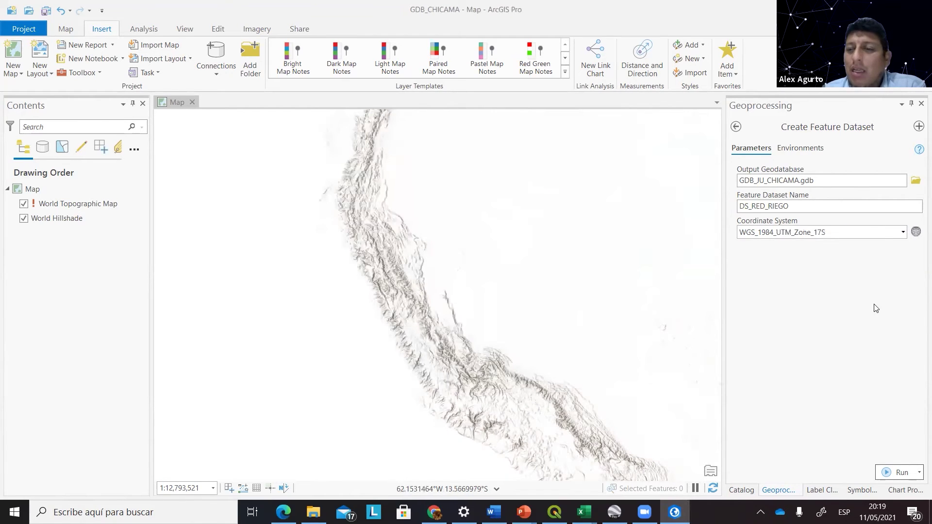
pyautogui.click(896, 470)
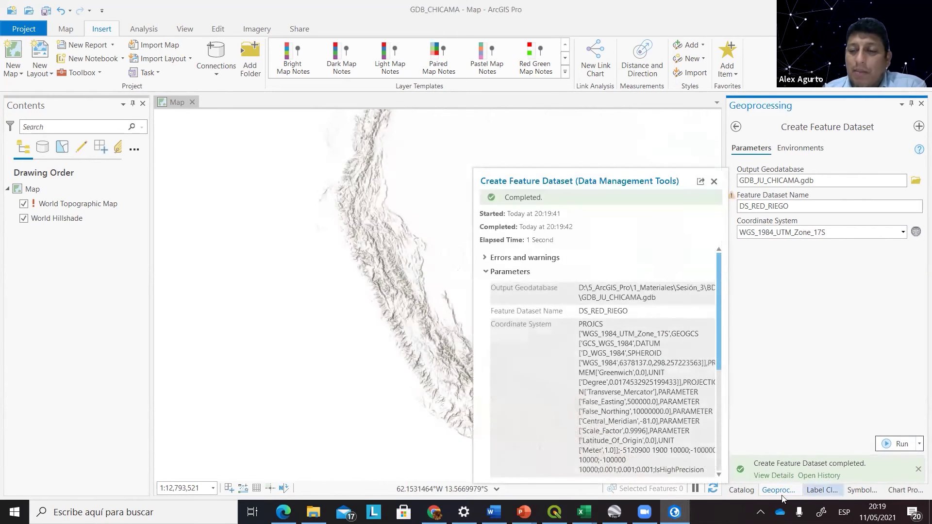
pyautogui.click(741, 490)
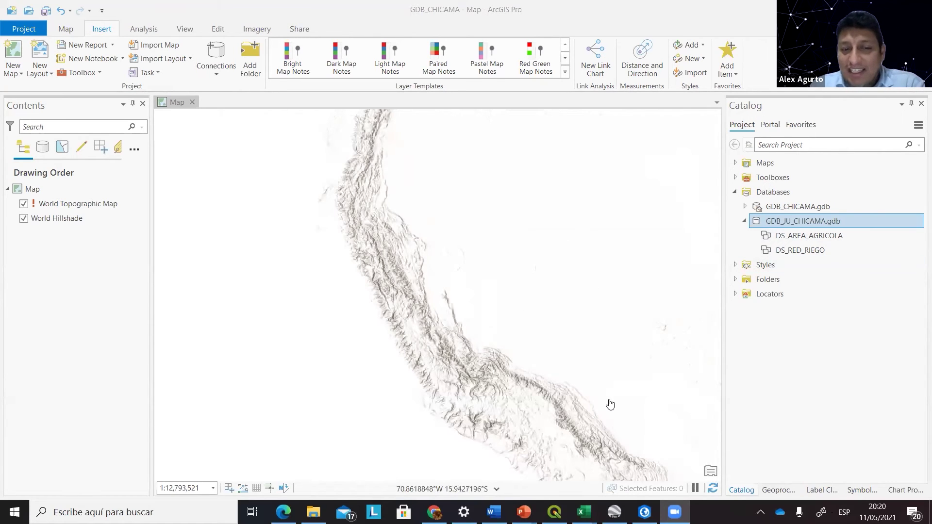
pyautogui.moveTo(524, 512)
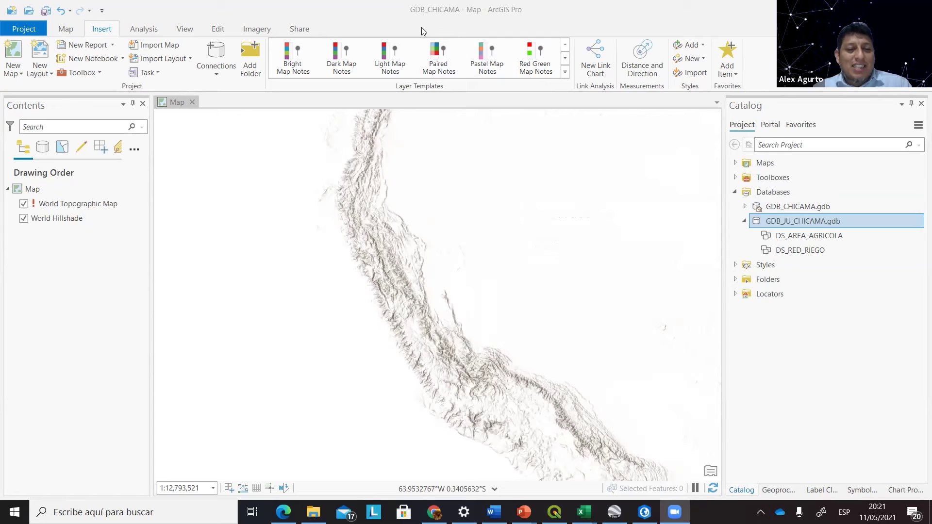
pyautogui.click(779, 207)
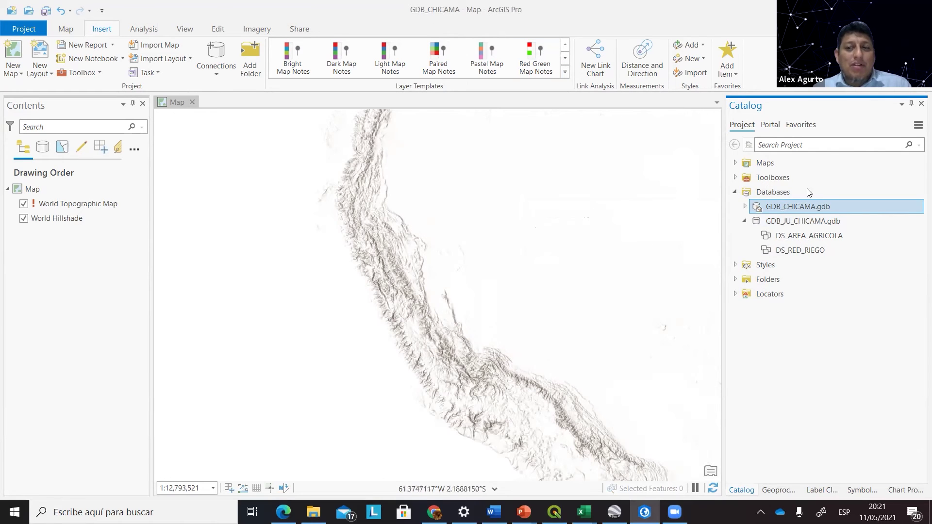
pyautogui.moveTo(799, 211)
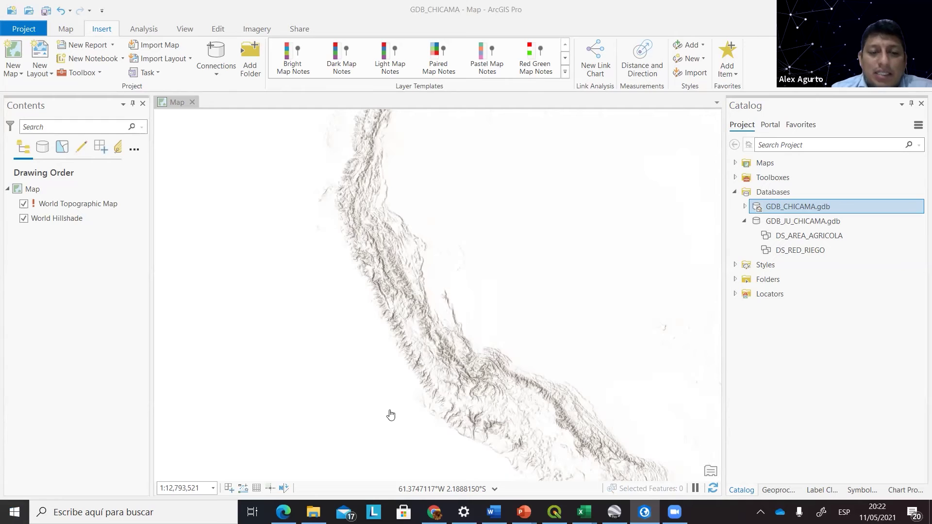
pyautogui.click(818, 244)
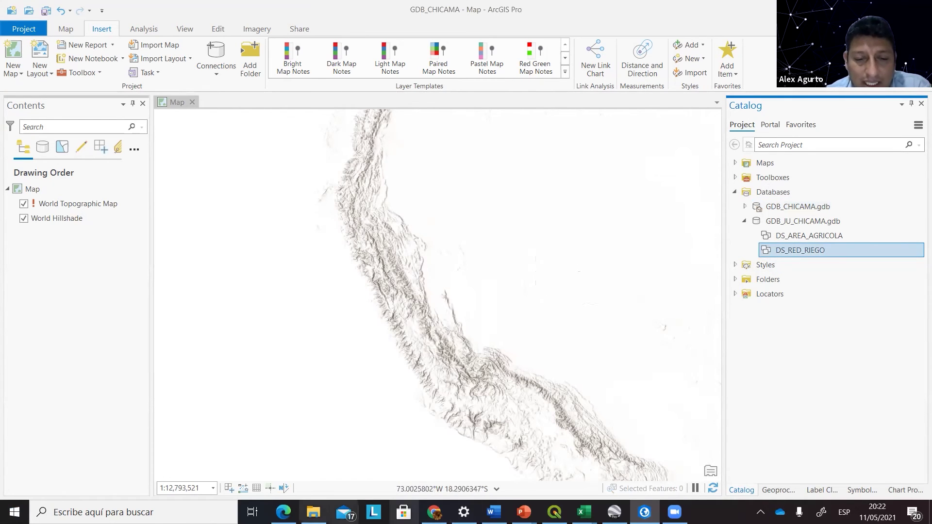
pyautogui.click(313, 512)
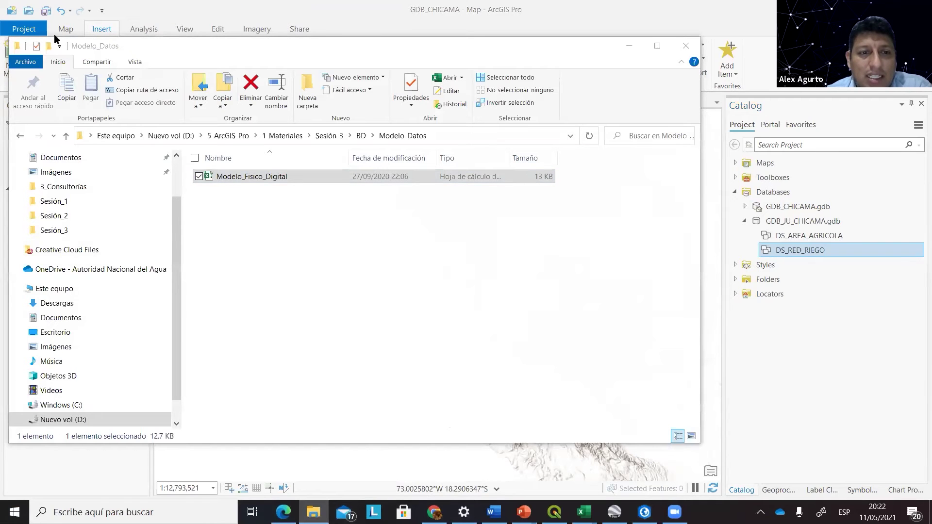
pyautogui.click(629, 46)
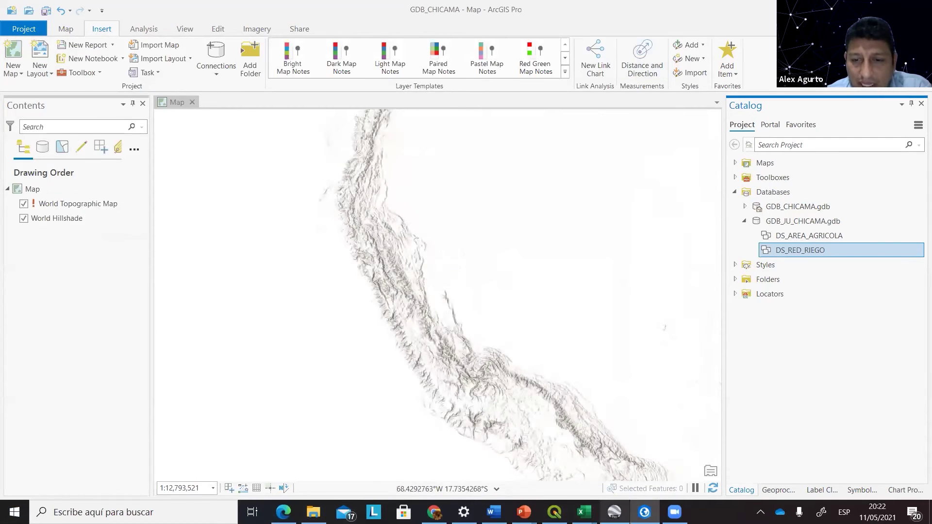
# Switch to Excel, close the Modelo_Fisico_Digital workbook and review the Parcelas field list in Libro1.
pyautogui.moveTo(584, 512)
pyautogui.click(648, 461)
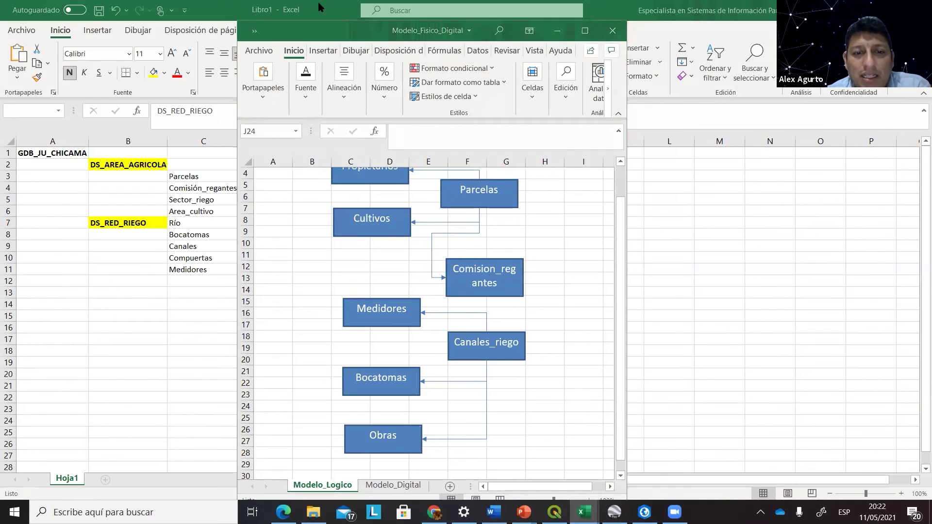
pyautogui.scroll(-2, 440, 302)
pyautogui.scroll(4, 437, 304)
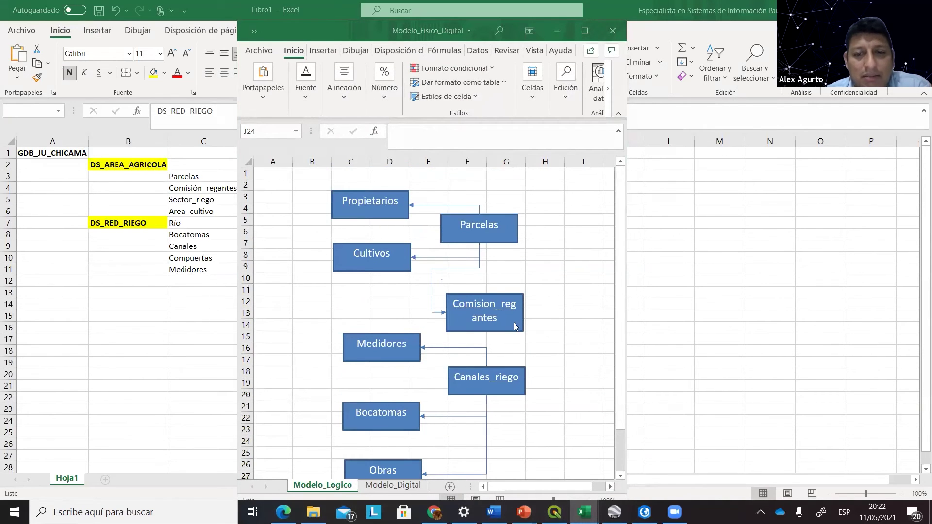
pyautogui.click(611, 32)
pyautogui.click(511, 285)
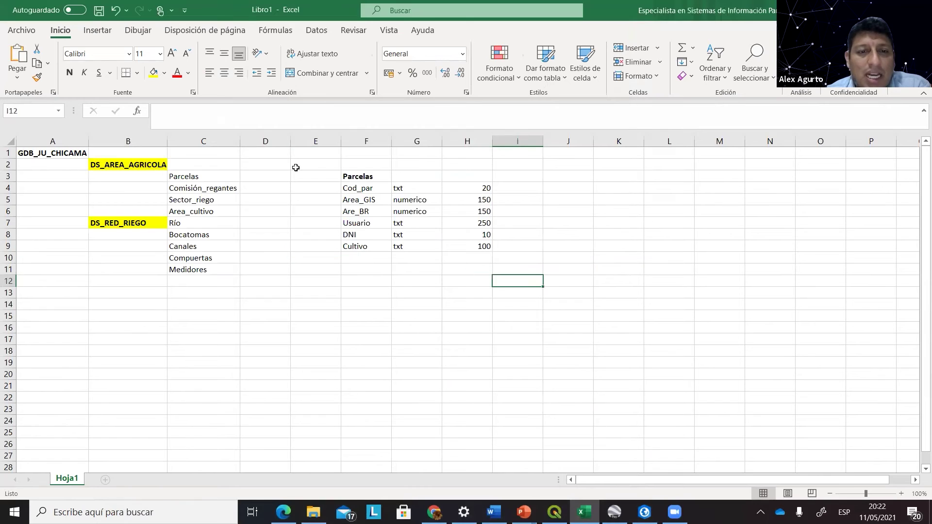
pyautogui.click(358, 179)
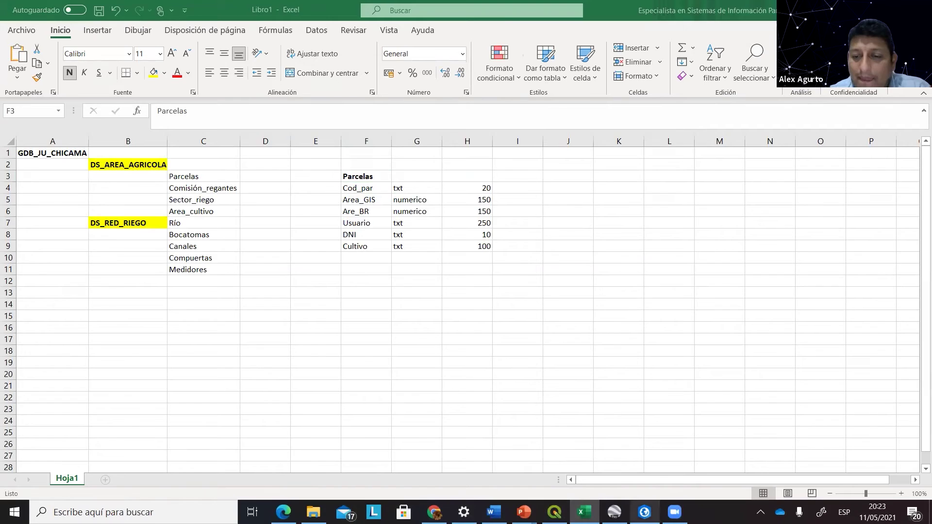
# Switch back to ArcGIS Pro and start creating a new feature class inside the DS_AREA_AGRICOLA feature dataset.
pyautogui.click(644, 512)
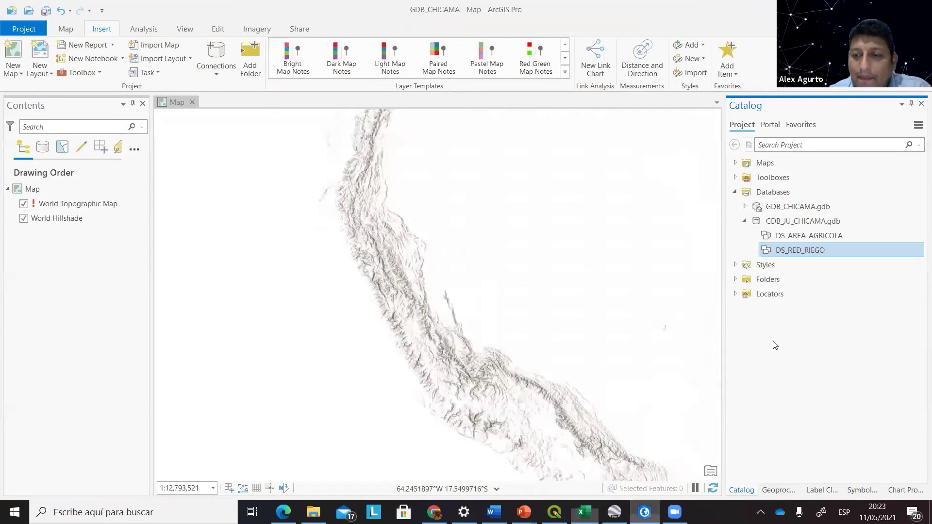
pyautogui.click(806, 235)
pyautogui.rightClick(807, 233)
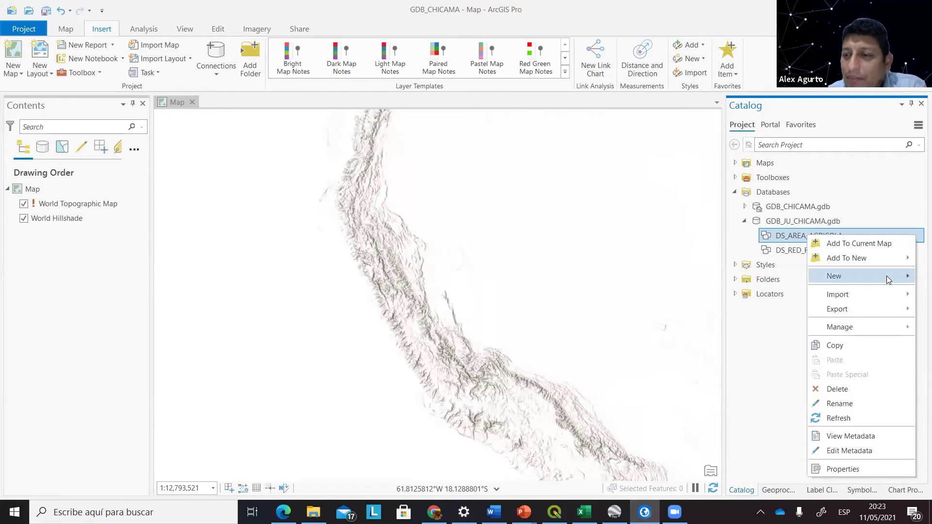
pyautogui.moveTo(854, 276)
pyautogui.click(787, 366)
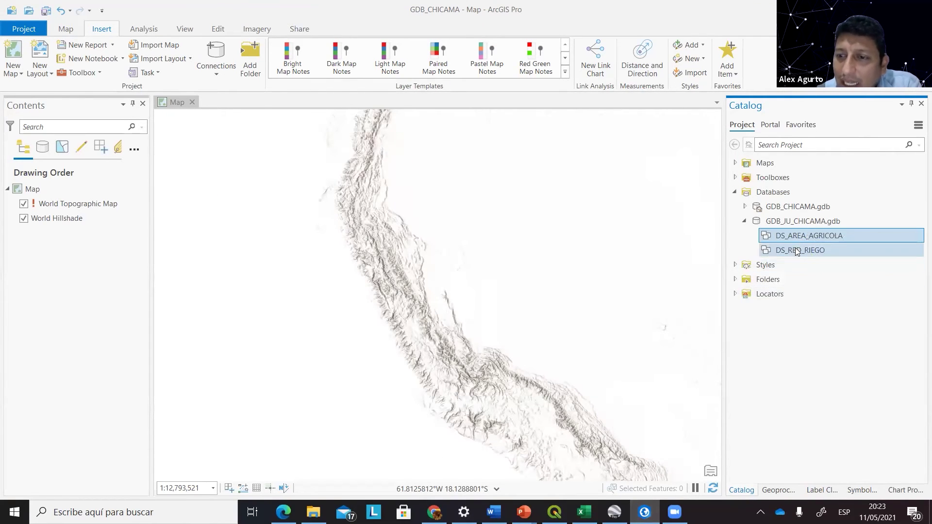
pyautogui.rightClick(798, 237)
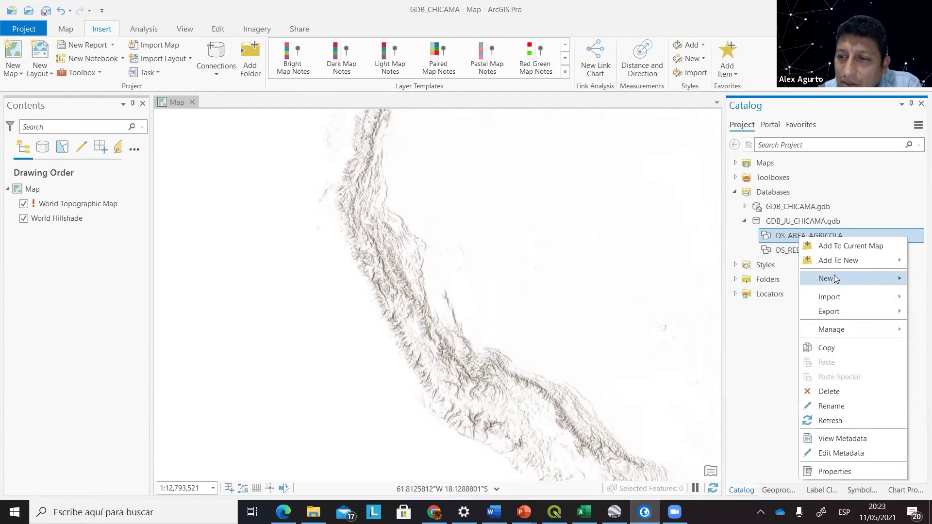
pyautogui.moveTo(828, 276)
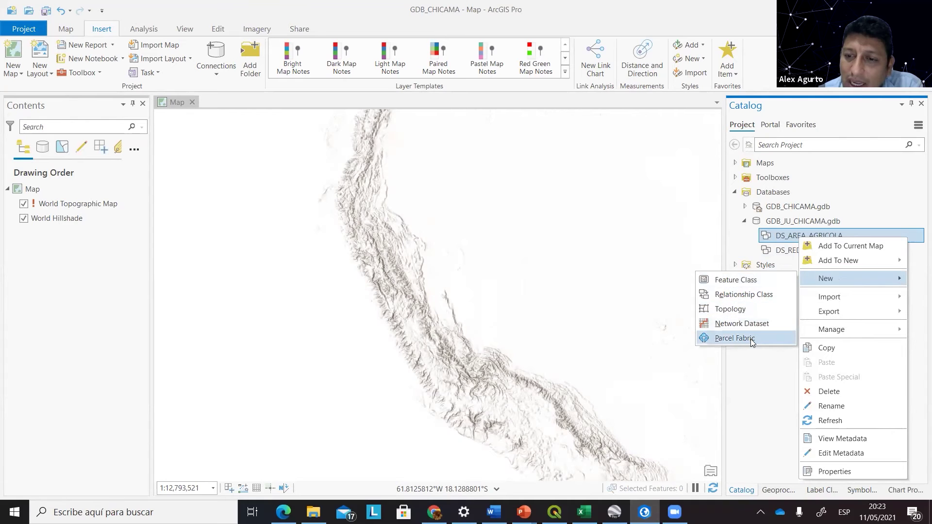
pyautogui.click(744, 285)
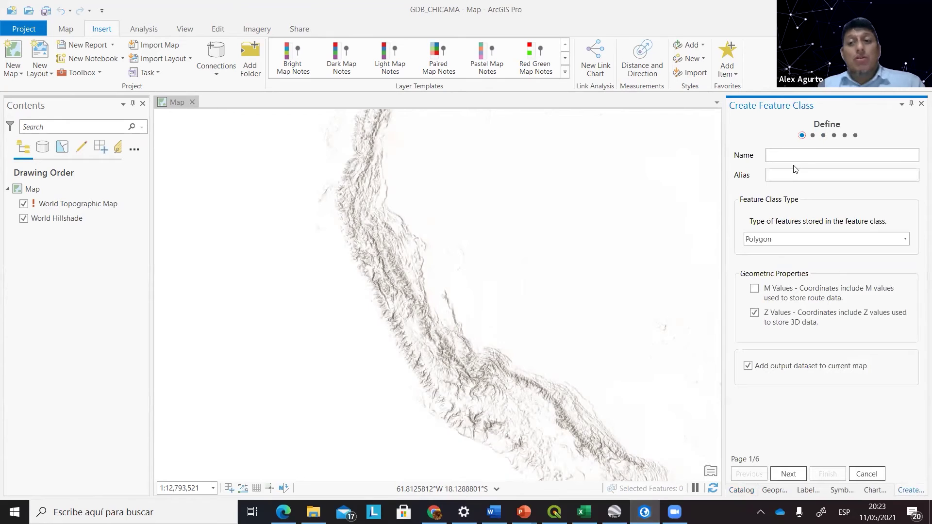
# Define the feature class with name and alias Parcelas and type Polygon, and continue to its field definitions.
pyautogui.write('Par')
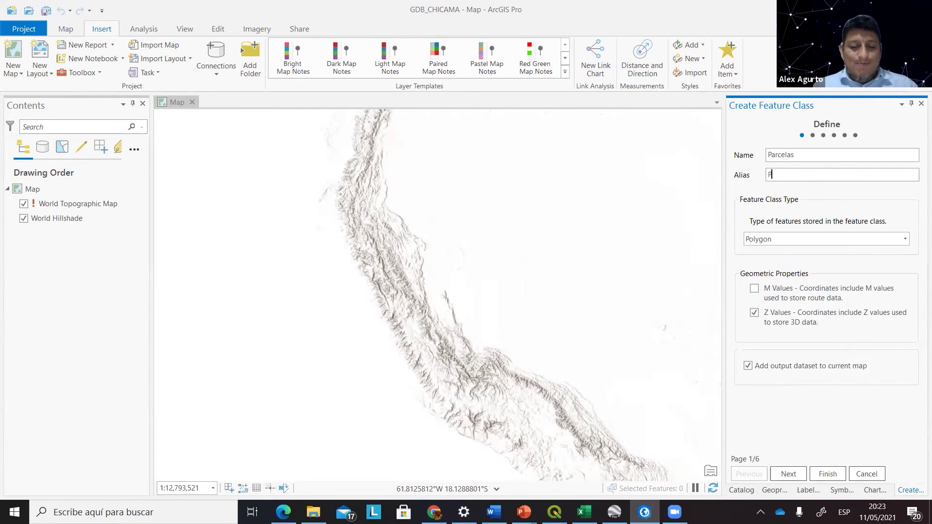
pyautogui.write('celas')
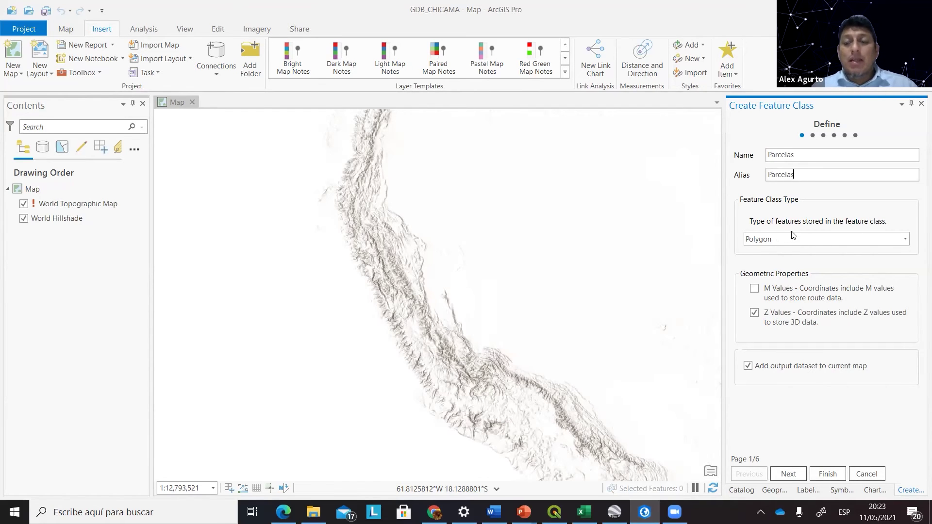
pyautogui.click(905, 240)
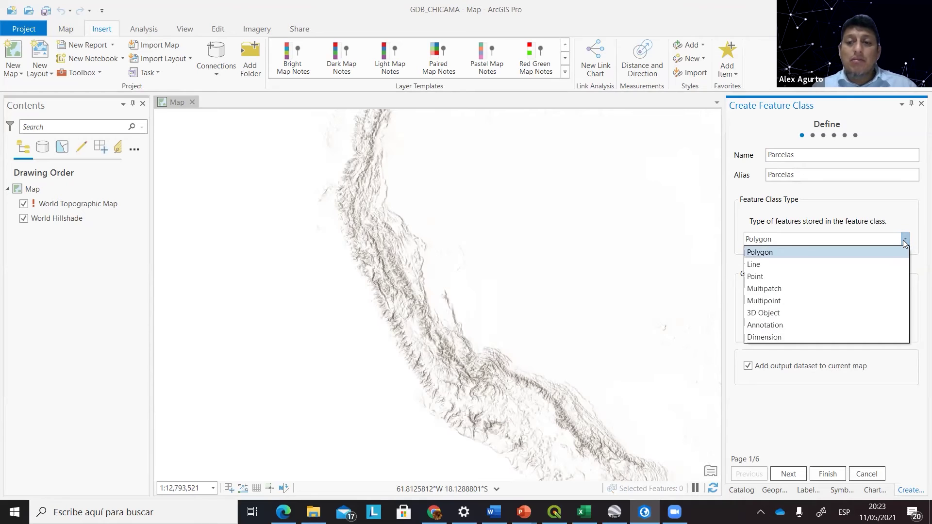
pyautogui.click(895, 248)
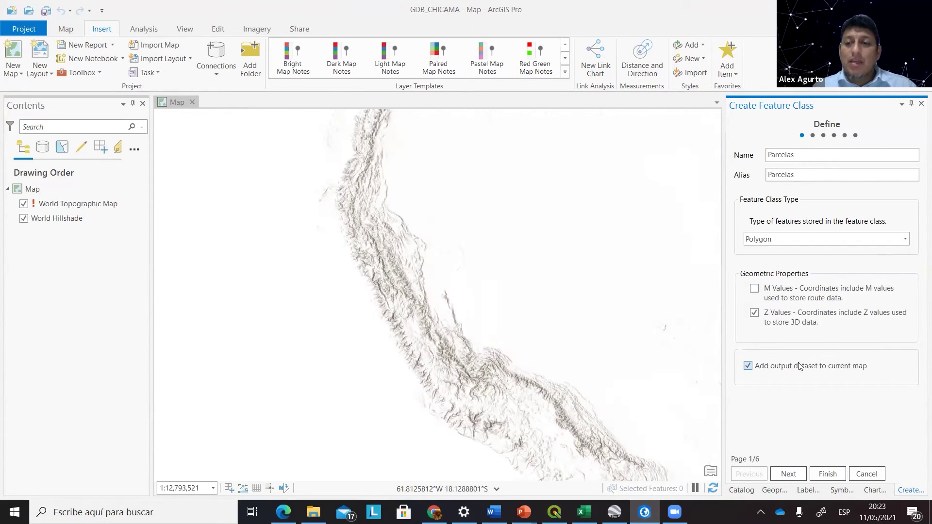
pyautogui.click(789, 474)
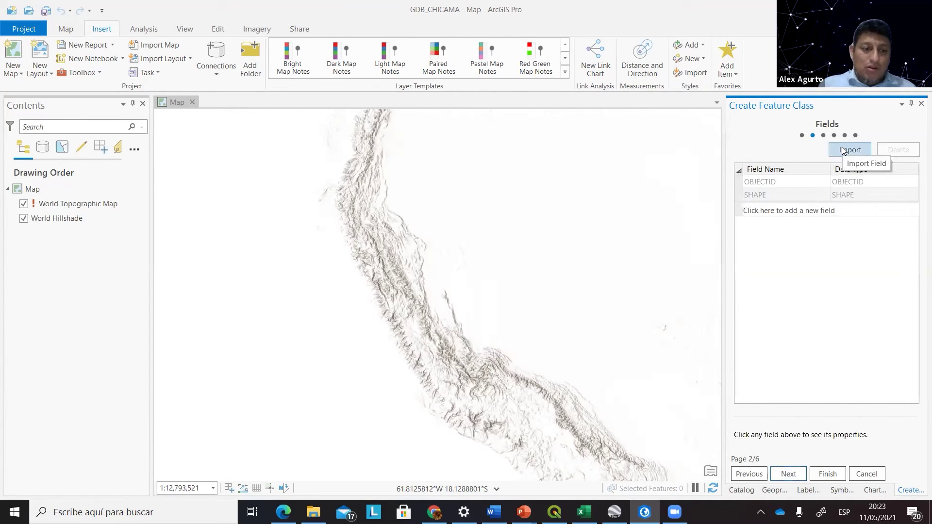
# Add a text field named COD_PAR to the Parcelas feature class, checking the field name against the Excel list.
pyautogui.click(797, 210)
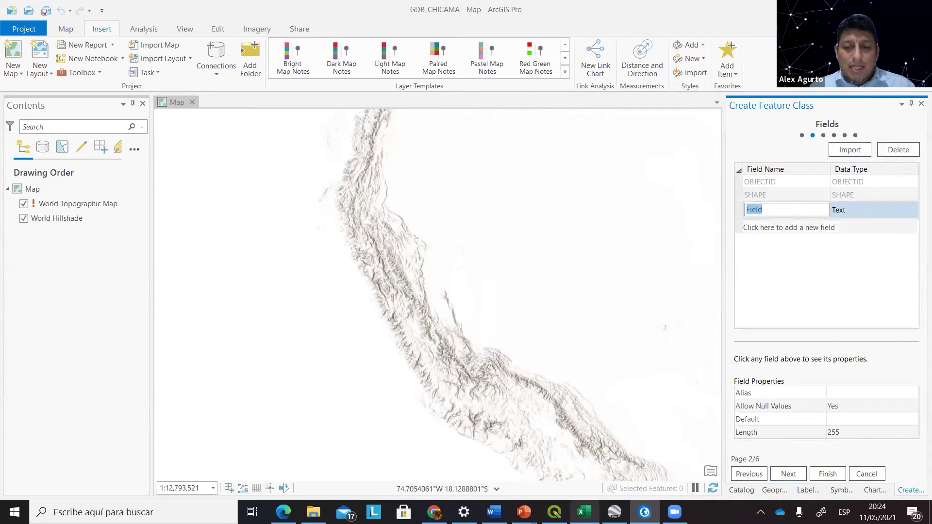
pyautogui.click(584, 512)
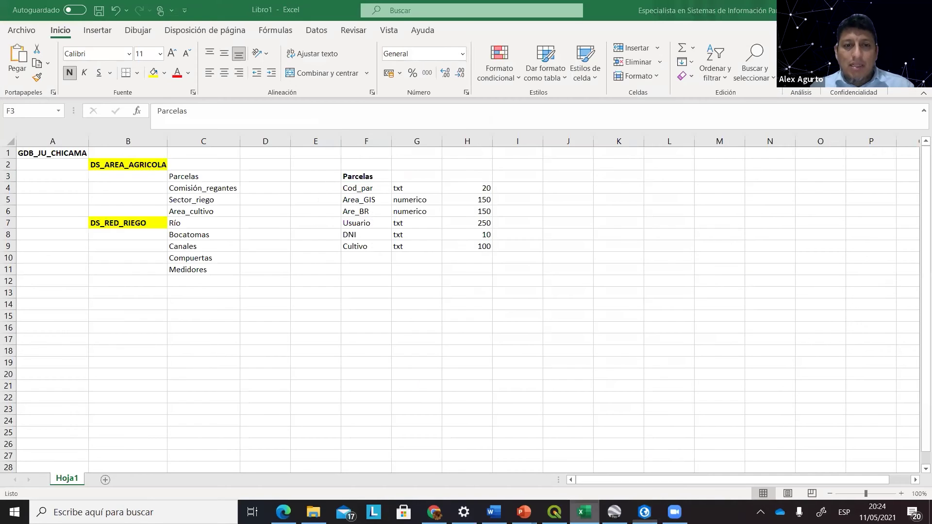
pyautogui.click(584, 512)
pyautogui.write('co')
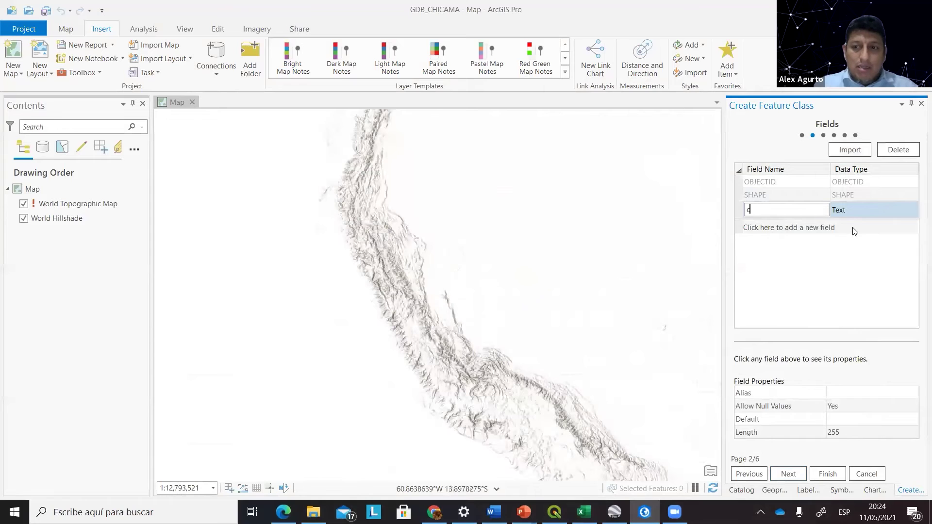
pyautogui.press('BackSpace')
pyautogui.press('BackSpace')
pyautogui.write('COD_PAR')
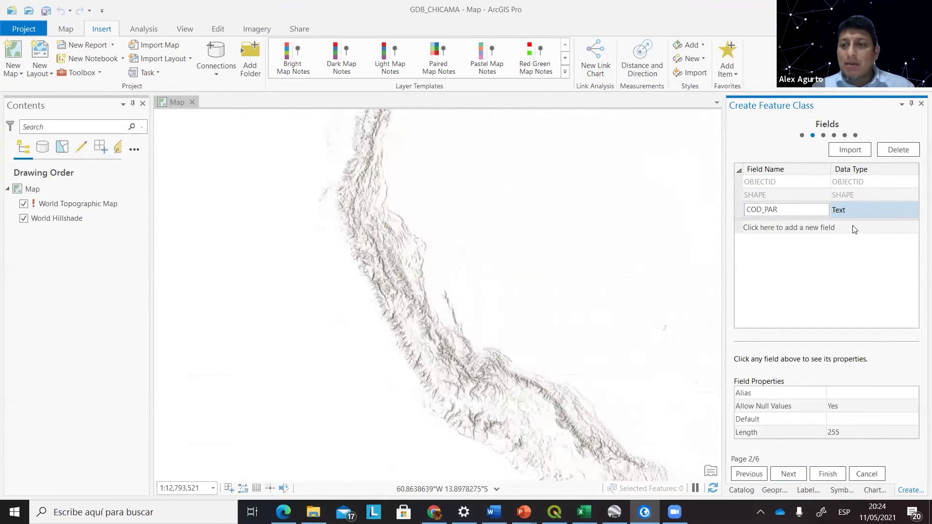
# Set the COD_PAR field length to 20, checking the value in the Excel field list.
pyautogui.click(852, 433)
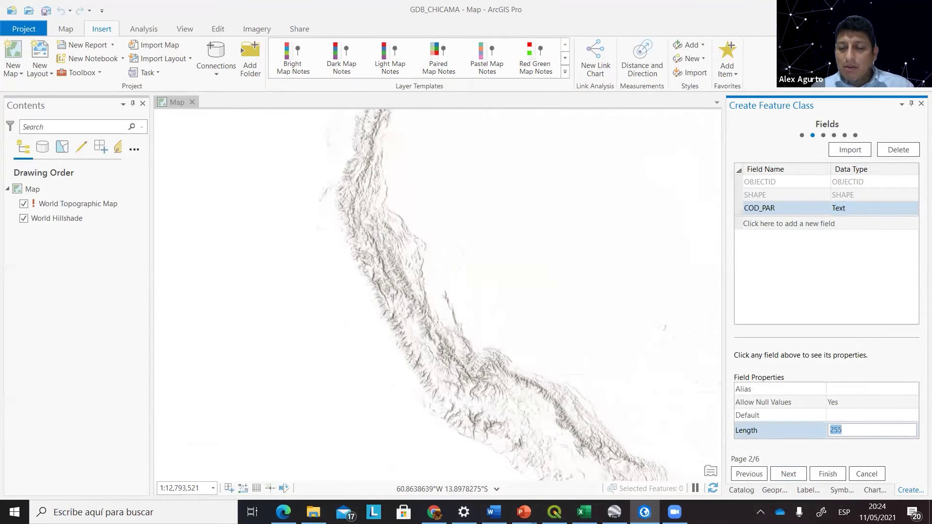
pyautogui.click(584, 512)
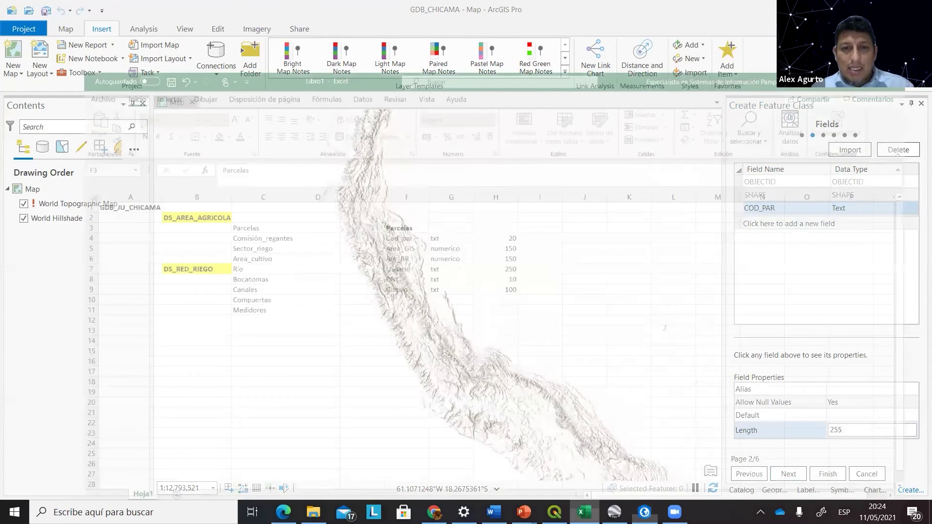
pyautogui.hotkey('alt', 'Tab')
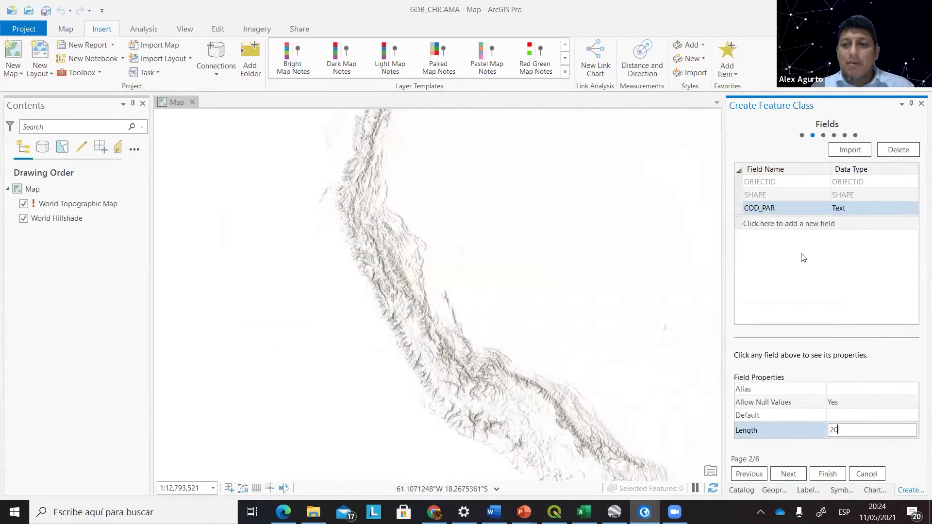
# Add another field row and review the data types available for COD_PAR, keeping Text.
pyautogui.click(812, 224)
pyautogui.click(791, 206)
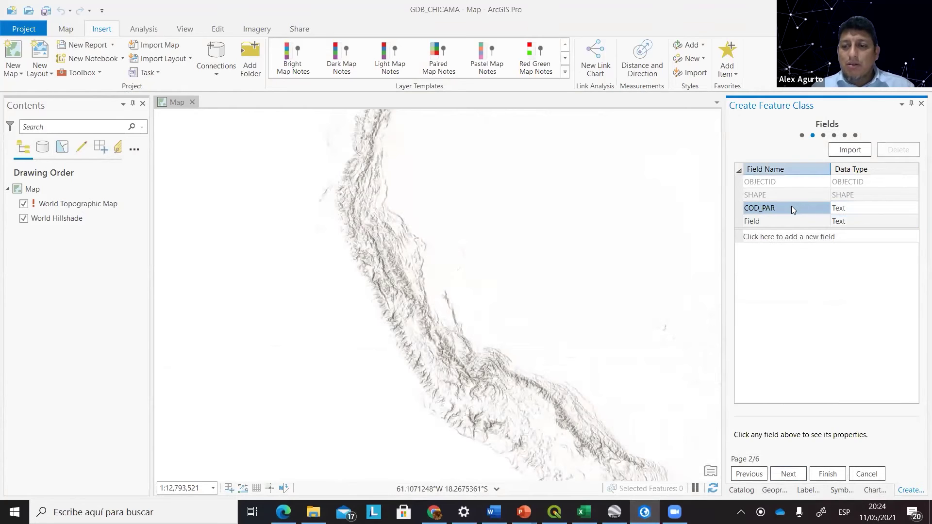
pyautogui.click(867, 206)
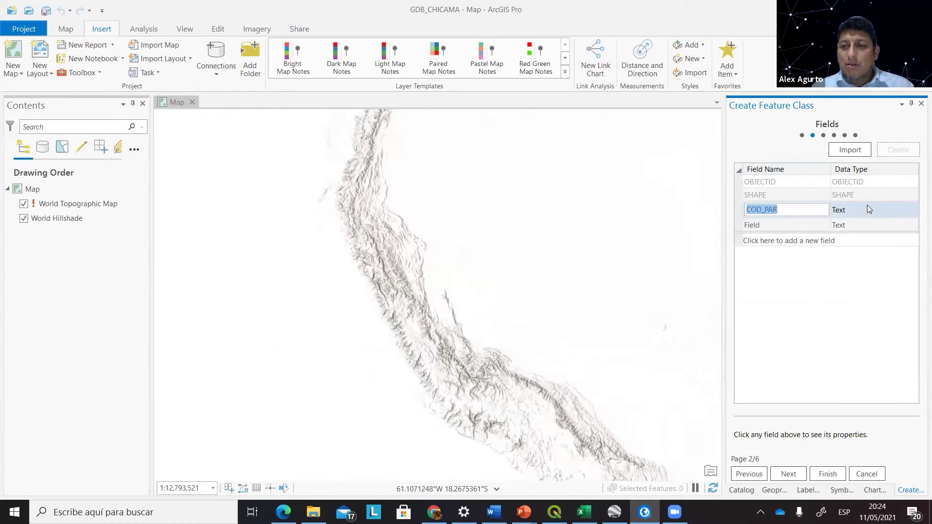
pyautogui.click(867, 208)
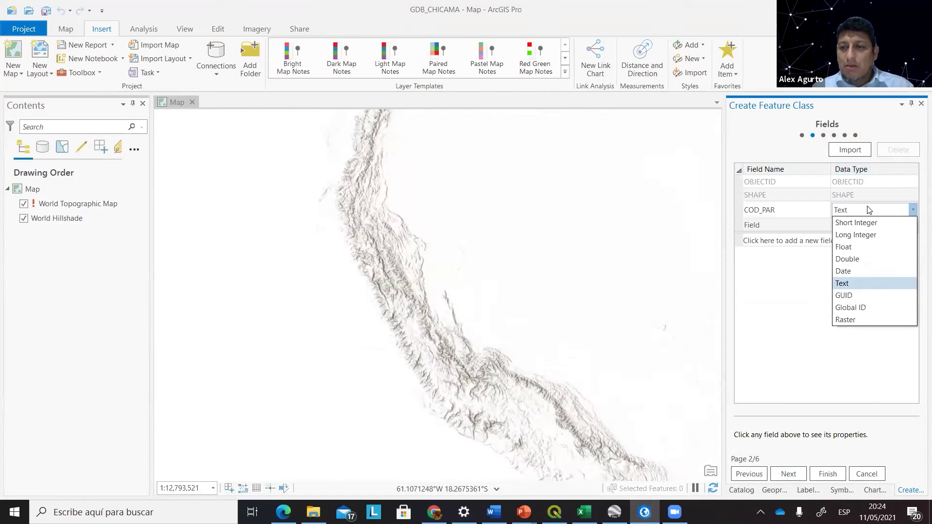
pyautogui.click(867, 208)
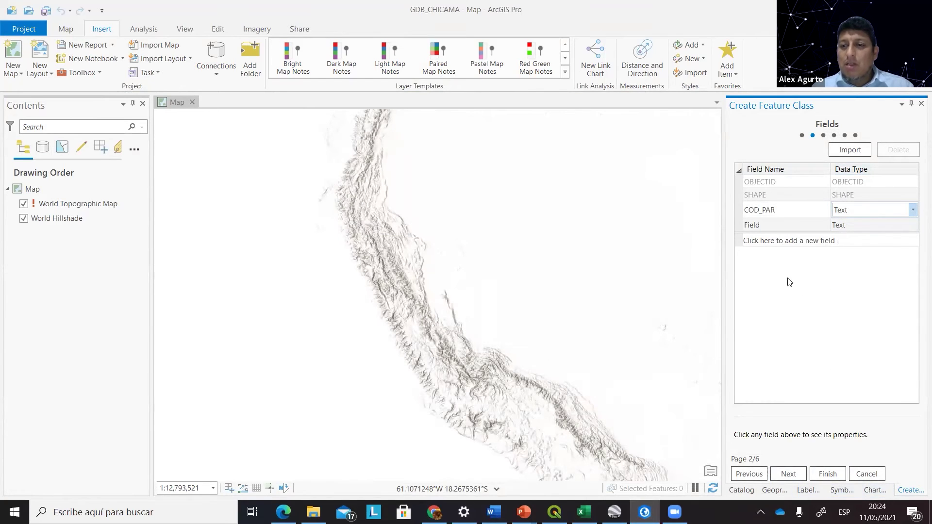
# Copy Area_GIS from the Parcelas list in Excel and use it in ArcGIS Pro as the name of the new field.
pyautogui.click(782, 225)
pyautogui.click(782, 225)
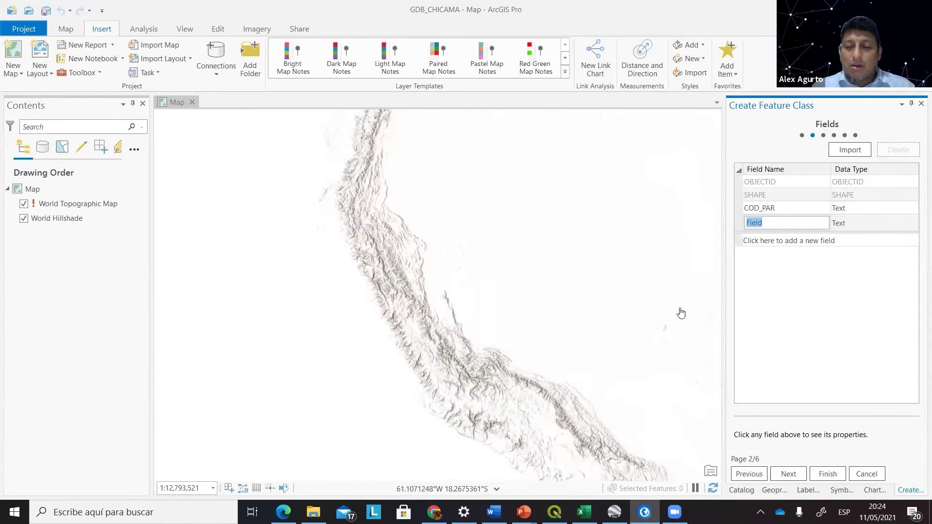
pyautogui.click(584, 513)
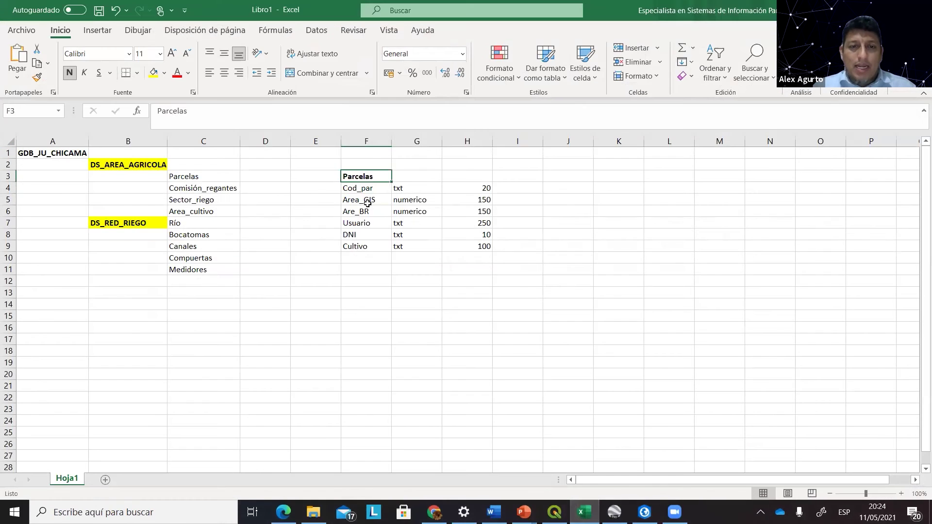
pyautogui.click(363, 200)
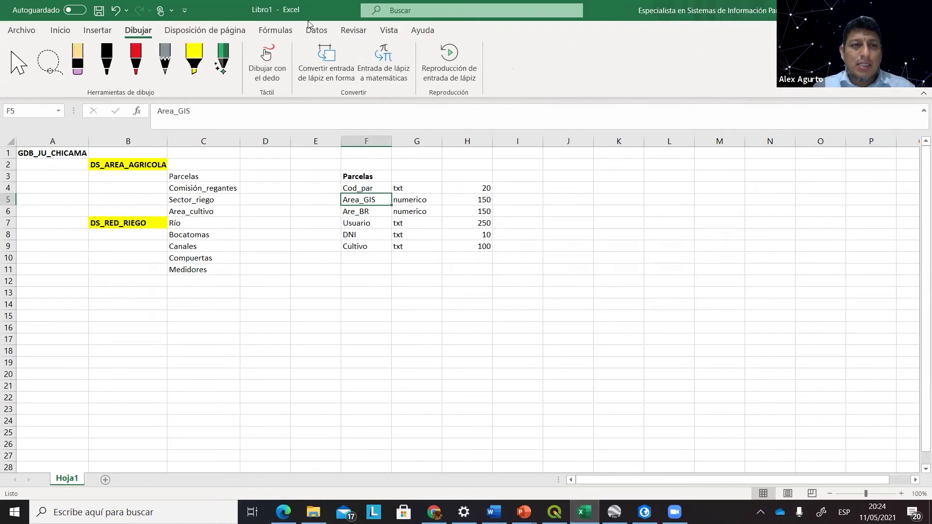
pyautogui.moveTo(192, 112); pyautogui.dragTo(157, 112)
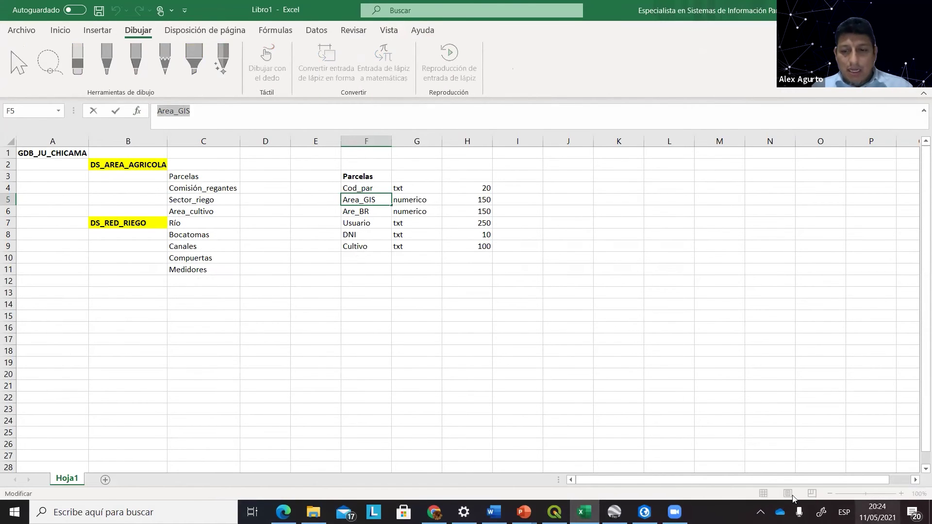
pyautogui.click(646, 513)
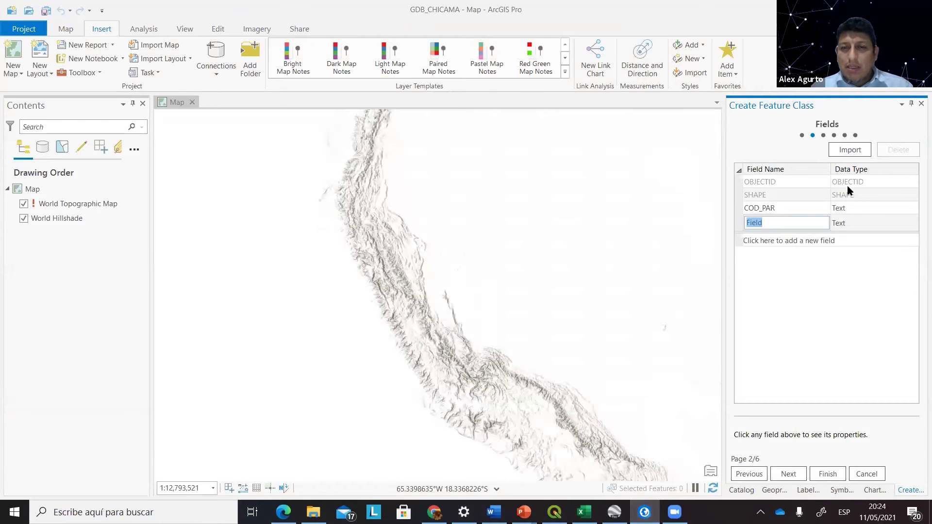
pyautogui.click(793, 224)
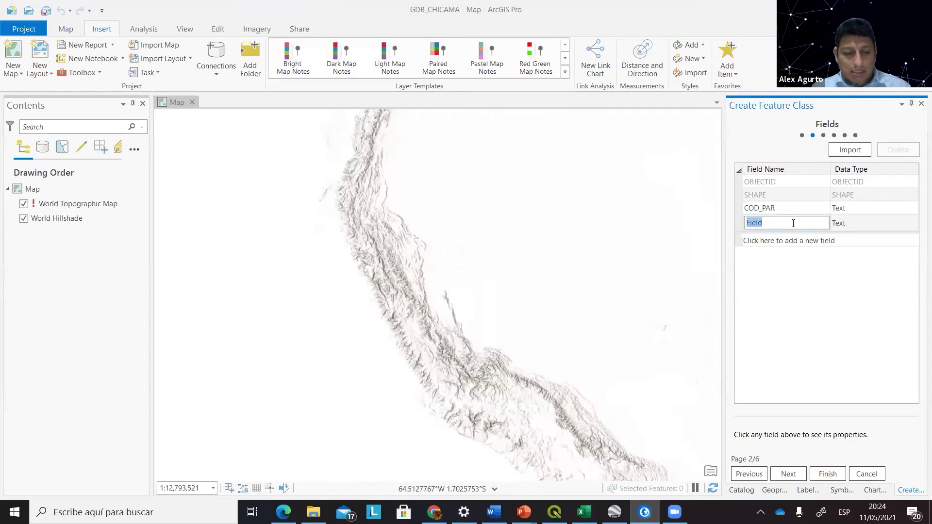
pyautogui.write('Area_GIS')
# Set the data type of the Area_GIS field to Double.
pyautogui.click(848, 222)
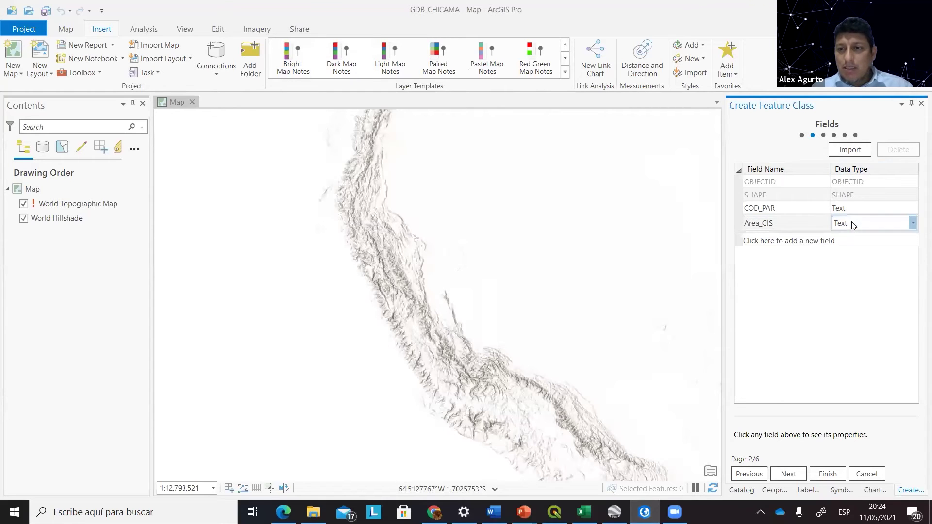
pyautogui.click(851, 222)
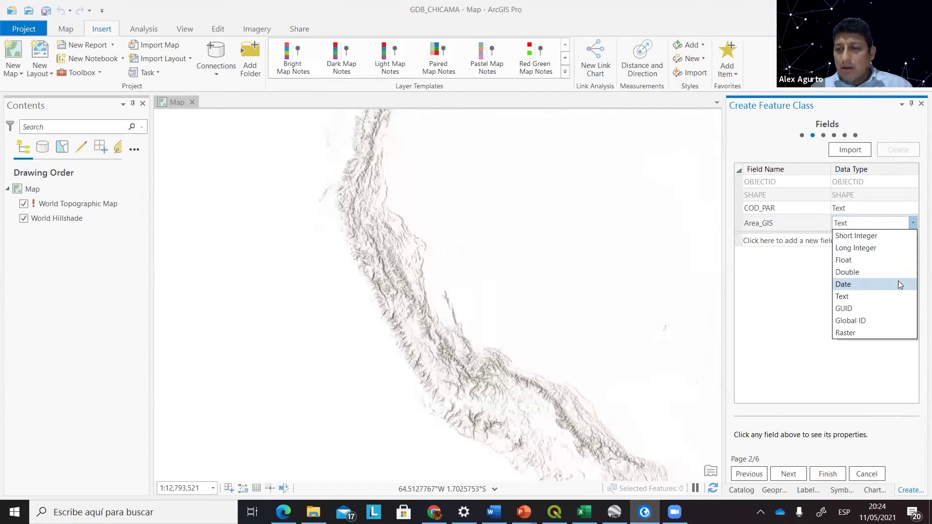
pyautogui.click(868, 272)
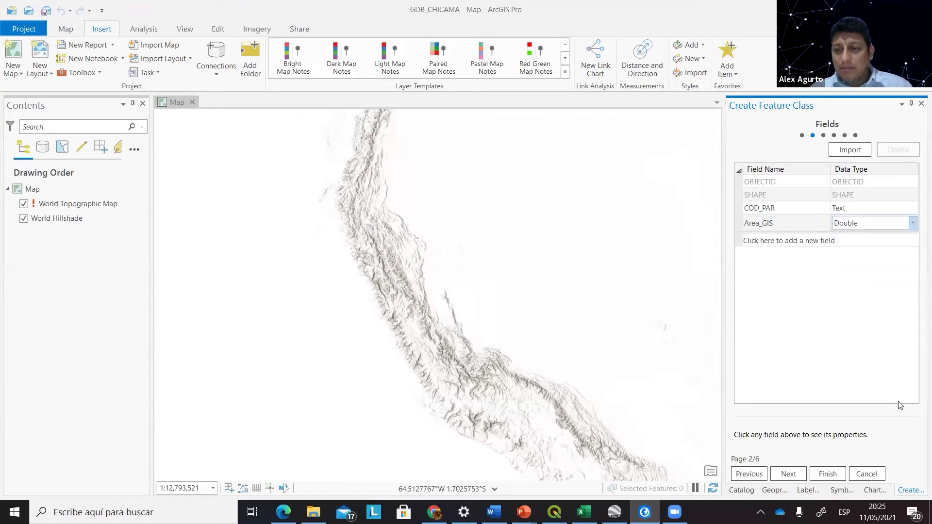
# Add another field in ArcGIS Pro and name it Are_BR with the text copied from the Excel list.
pyautogui.click(804, 243)
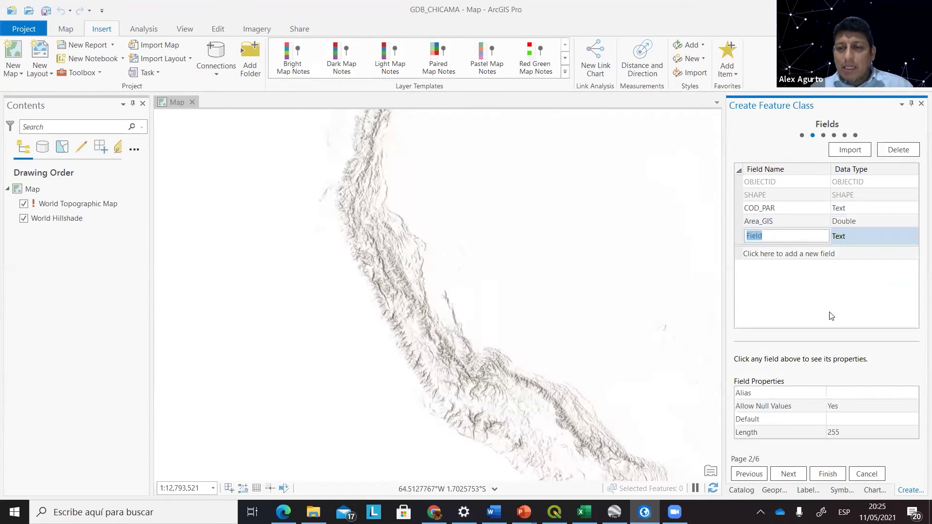
pyautogui.click(584, 512)
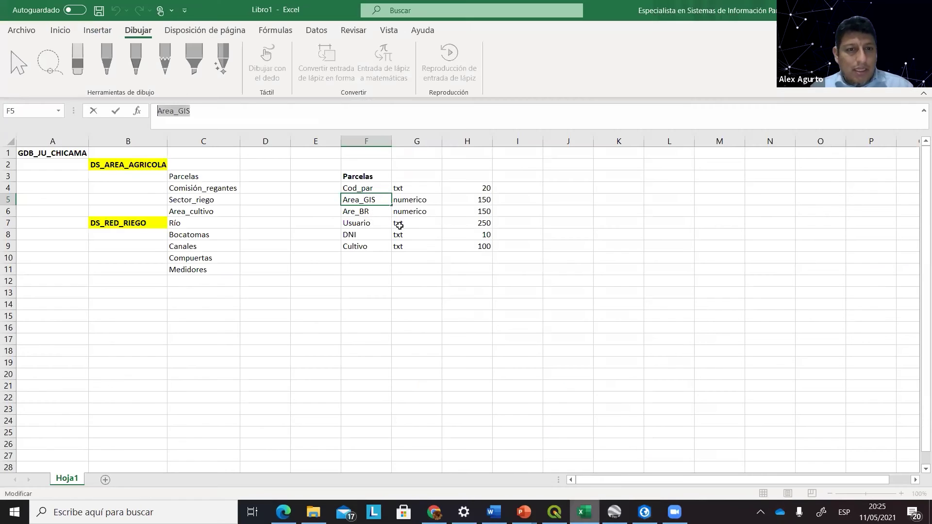
pyautogui.click(363, 212)
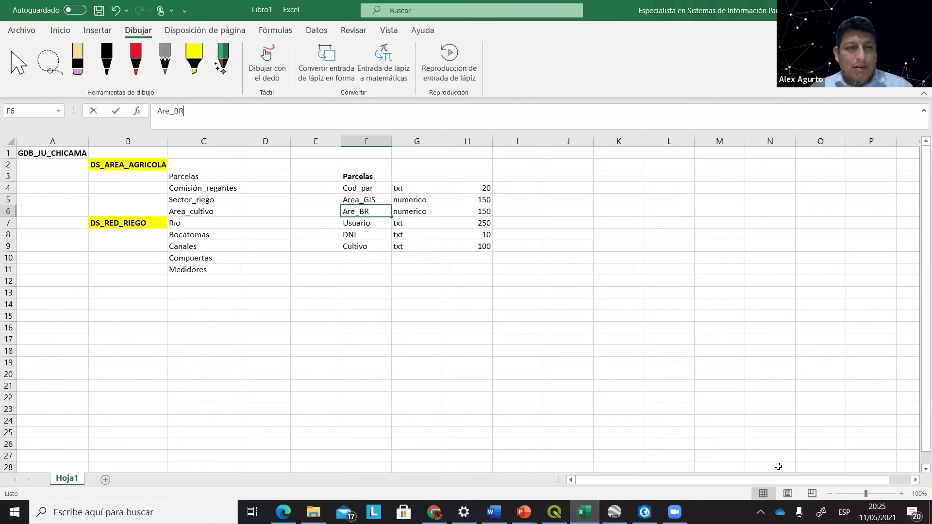
pyautogui.press('F2')
pyautogui.hotkey('shift', 'Home')
pyautogui.hotkey('ctrl', 'c')
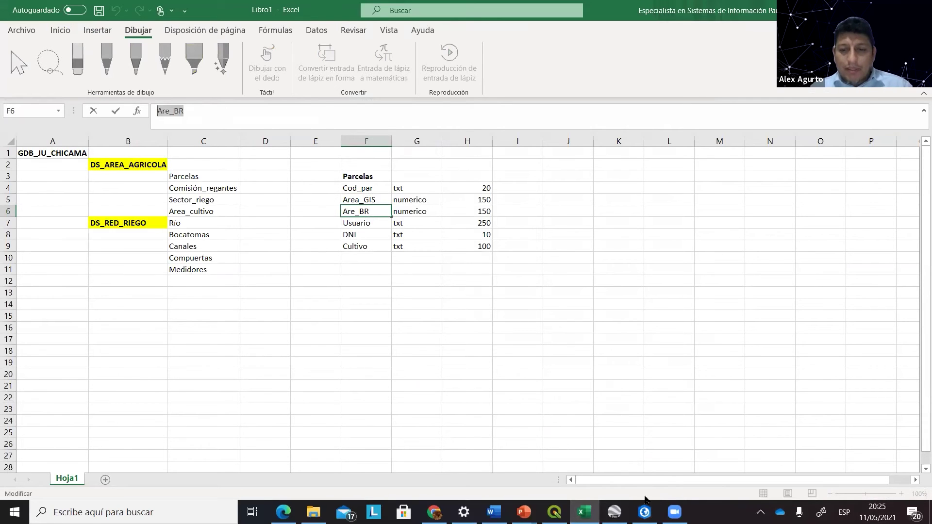
pyautogui.click(645, 513)
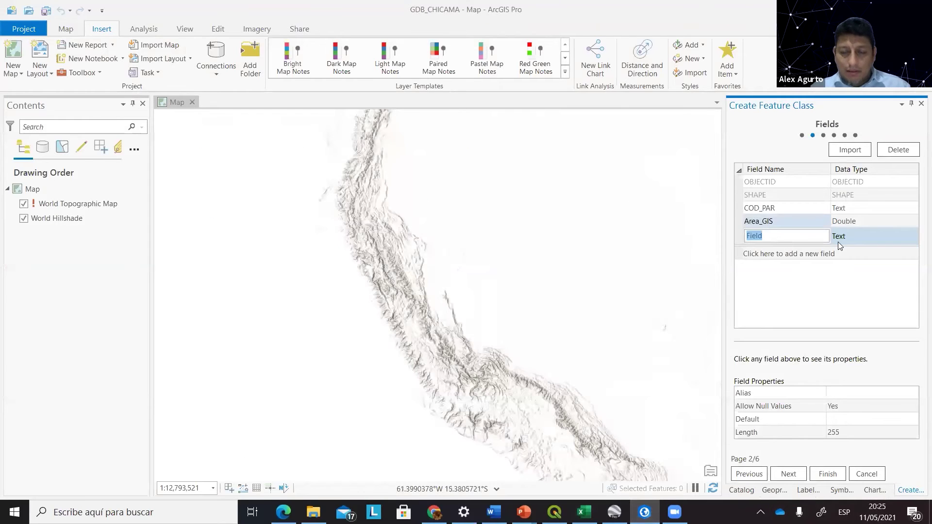
pyautogui.hotkey('ctrl', 'v')
# Set the data type of the Are_BR field to Double.
pyautogui.click(866, 237)
pyautogui.click(865, 237)
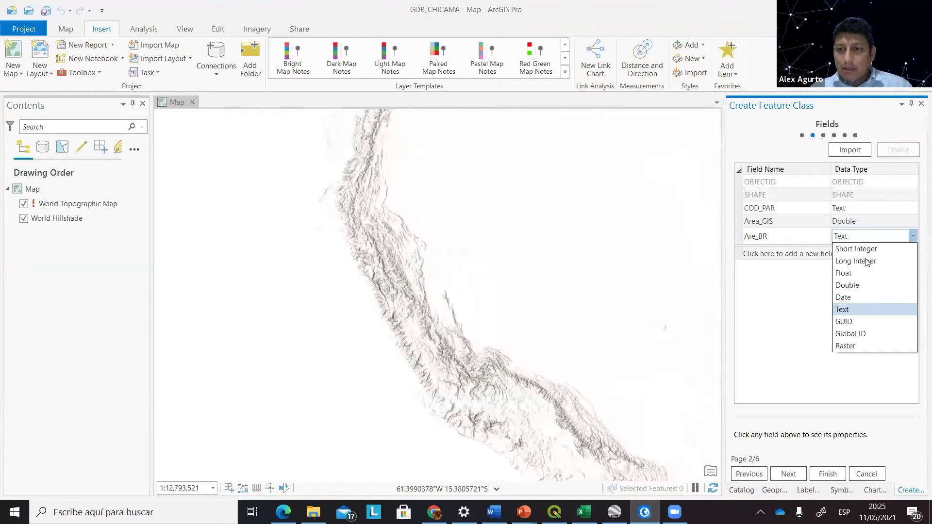
pyautogui.click(867, 287)
# Copy Usuario from the Excel list and add a text field with that name in ArcGIS Pro.
pyautogui.click(584, 513)
pyautogui.click(374, 224)
pyautogui.moveTo(233, 113); pyautogui.dragTo(157, 138)
pyautogui.hotkey('ctrl', 'c')
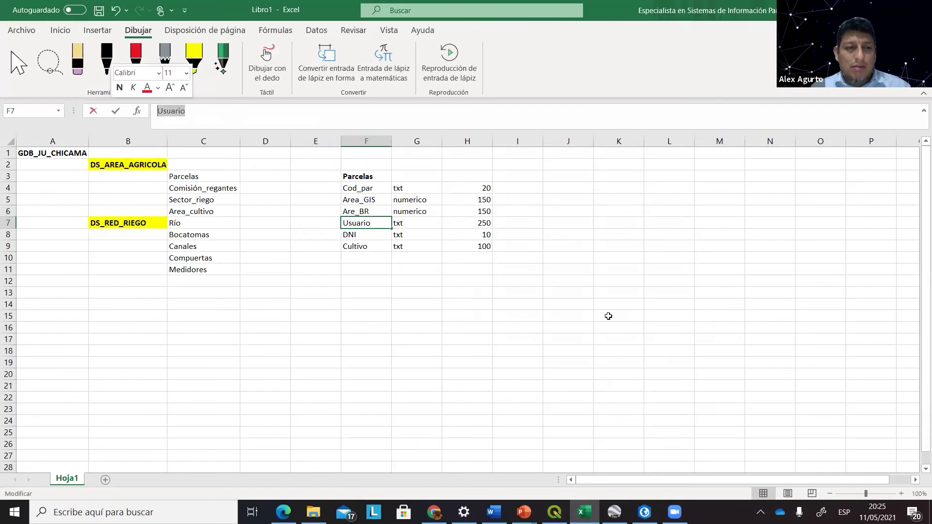
pyautogui.click(644, 513)
pyautogui.click(787, 254)
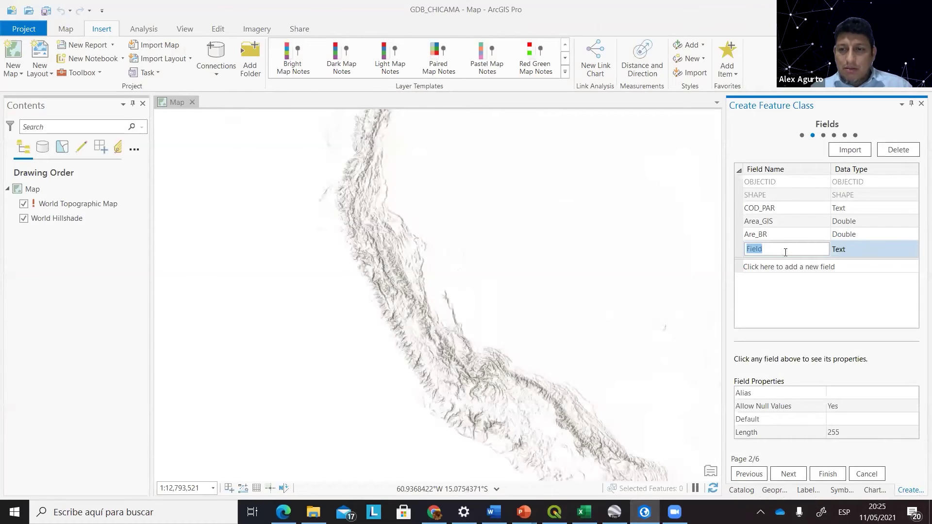
pyautogui.hotkey('ctrl', 'v')
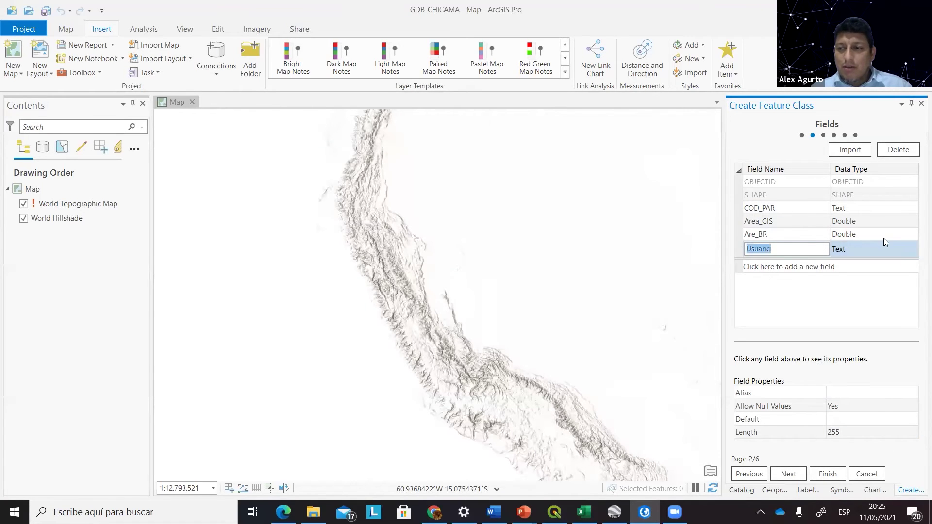
# Move the Usuario field up so it sits directly below COD_PAR in the field list.
pyautogui.click(884, 238)
pyautogui.click(748, 251)
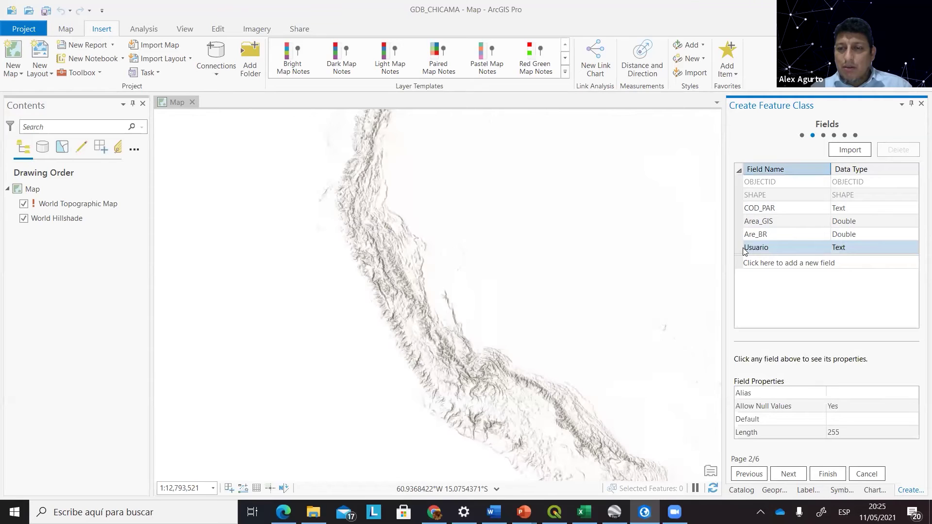
pyautogui.moveTo(746, 253); pyautogui.dragTo(750, 216)
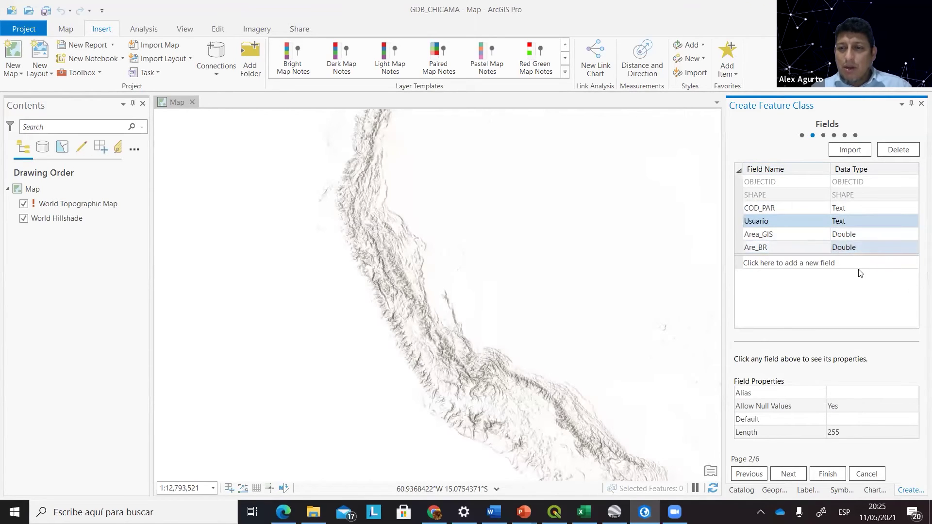
# Copy DNI from the Excel list and add a text field with that name in ArcGIS Pro.
pyautogui.click(777, 263)
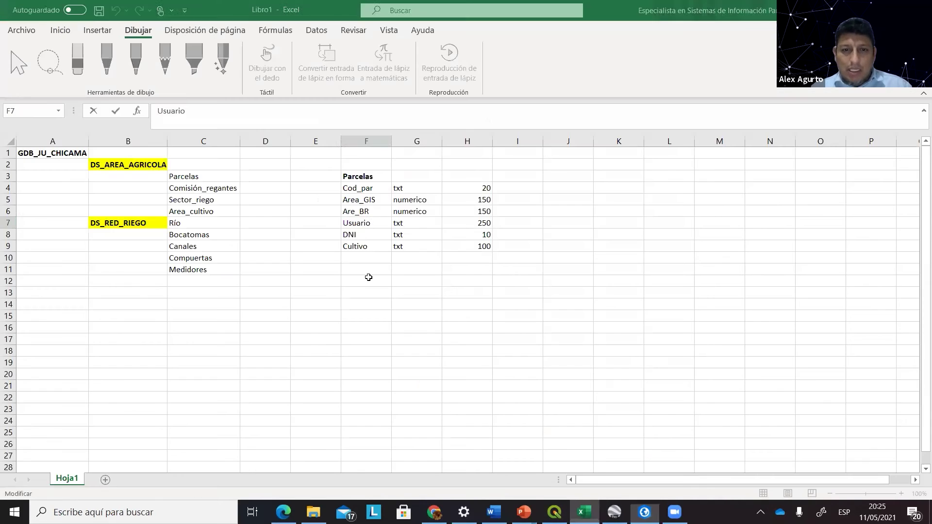
pyautogui.click(584, 512)
pyautogui.click(352, 235)
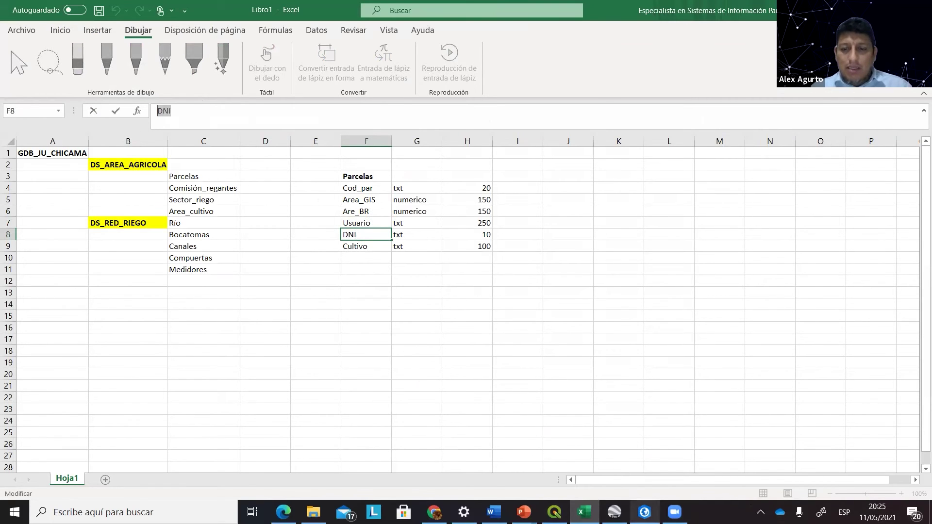
pyautogui.click(645, 512)
pyautogui.write('DNI')
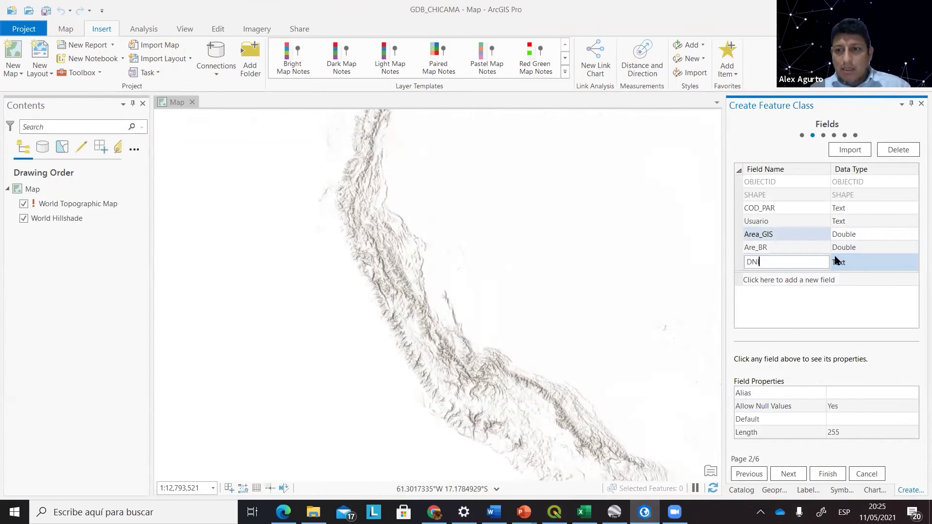
# Set the DNI field's length to 10 and move the field directly below Usuario.
pyautogui.click(844, 437)
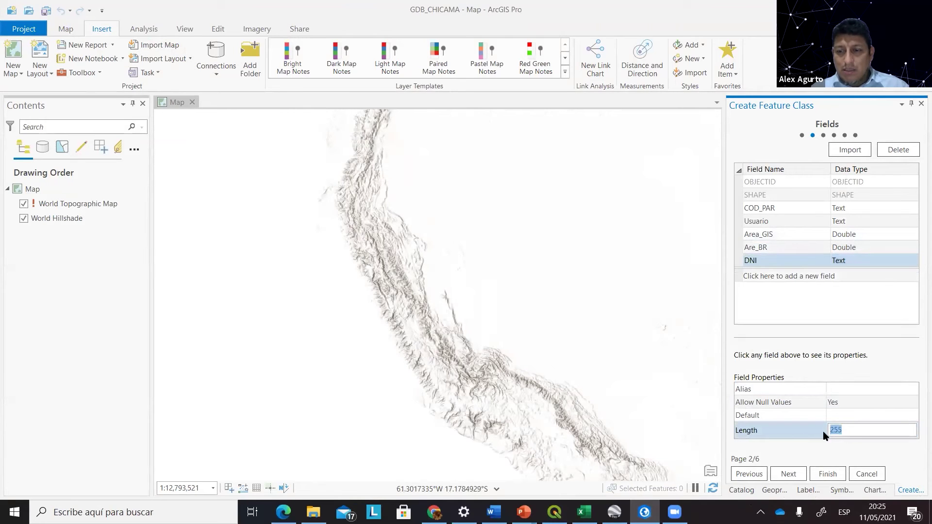
pyautogui.write('10')
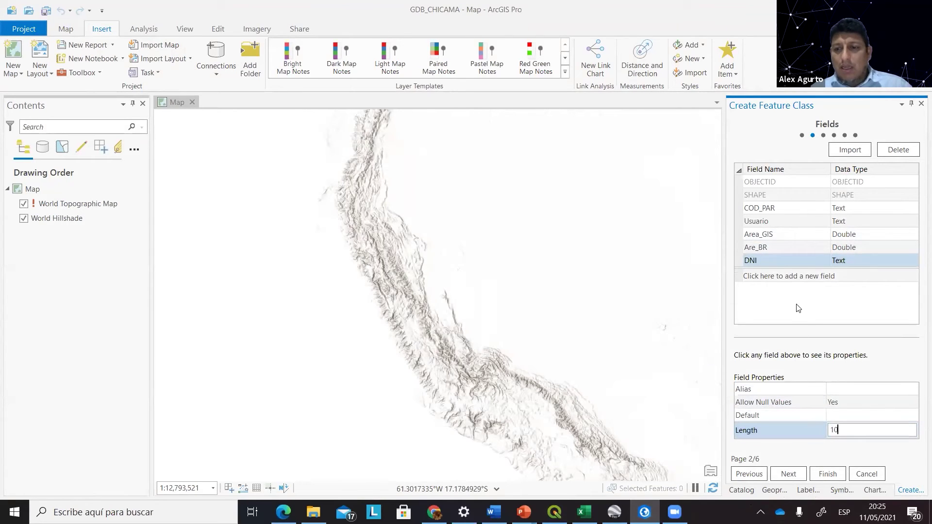
pyautogui.click(870, 402)
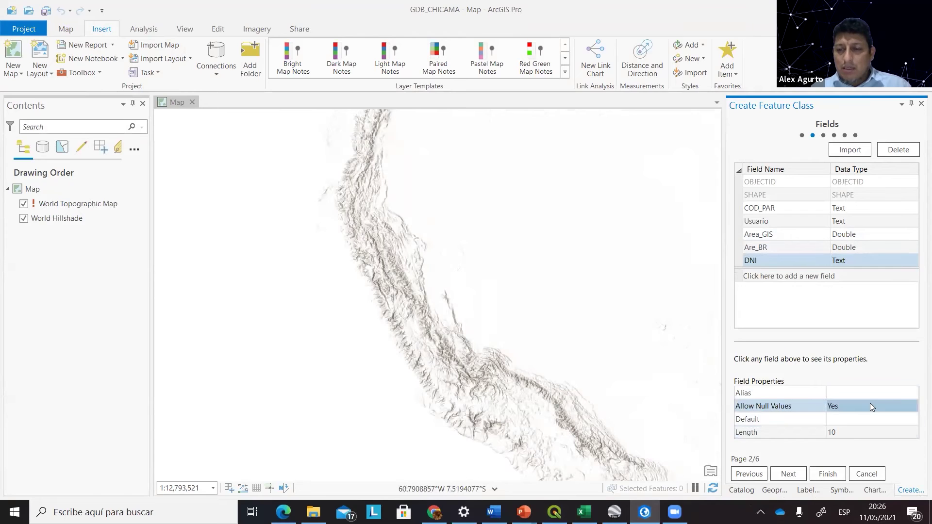
pyautogui.moveTo(740, 261); pyautogui.dragTo(740, 228)
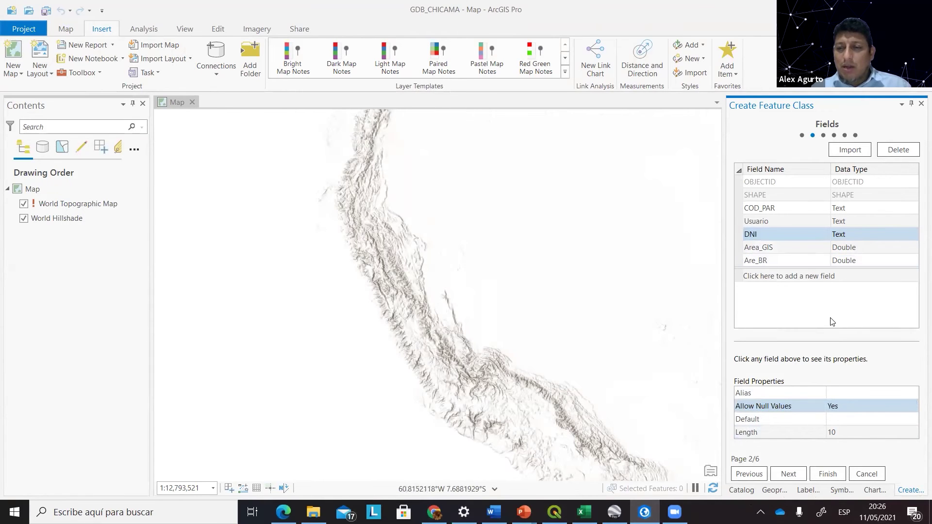
# Copy Cultivo from the Excel list and add it as a new text field in ArcGIS Pro.
pyautogui.click(584, 512)
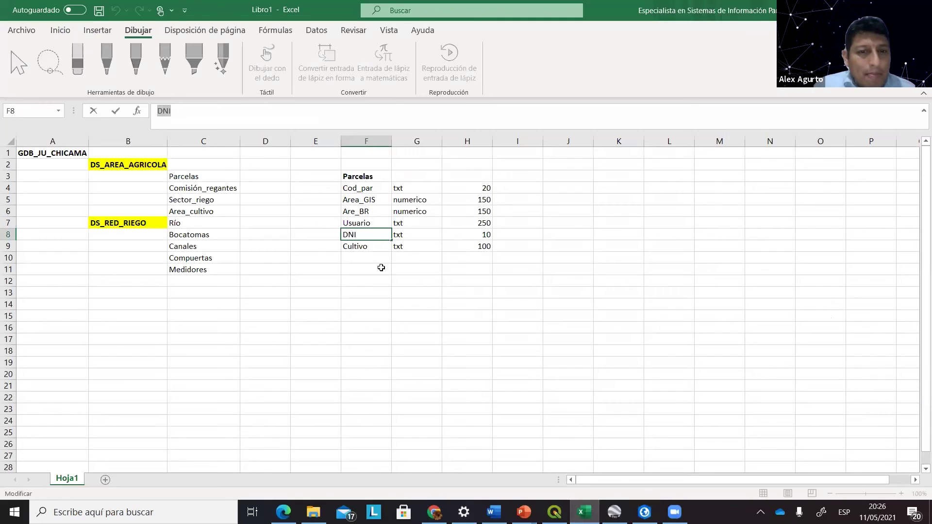
pyautogui.click(368, 245)
pyautogui.doubleClick(207, 115)
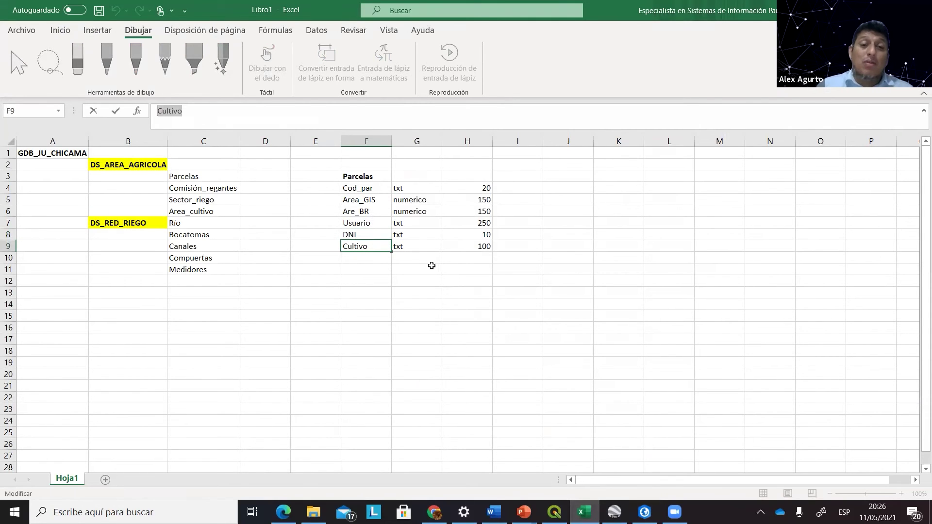
pyautogui.click(645, 512)
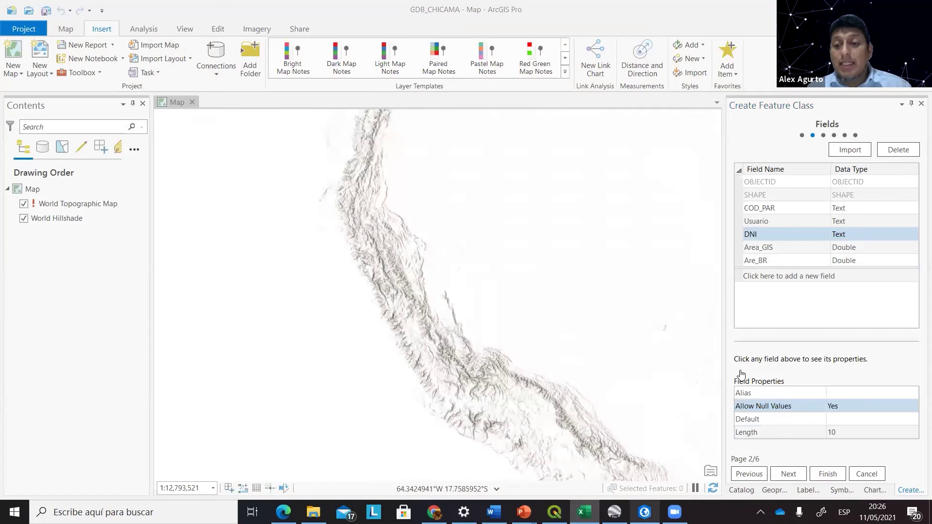
pyautogui.click(793, 276)
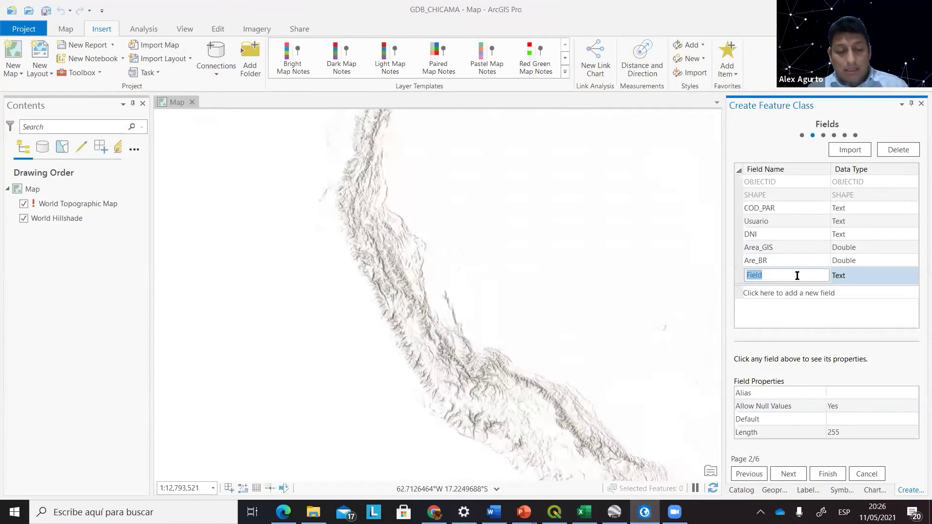
pyautogui.write('Cultivo')
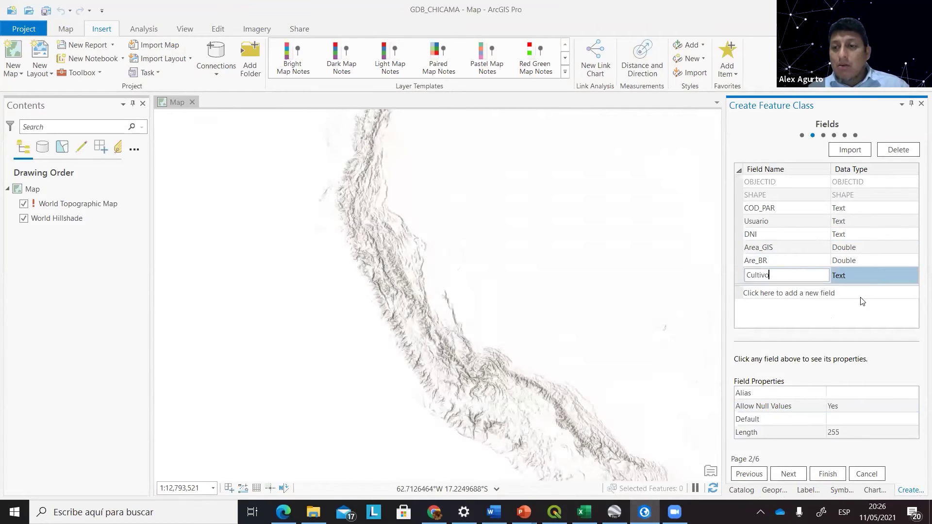
# Set the length of the Cultivo field to 100, as specified in the Excel list.
pyautogui.click(847, 431)
pyautogui.doubleClick(848, 432)
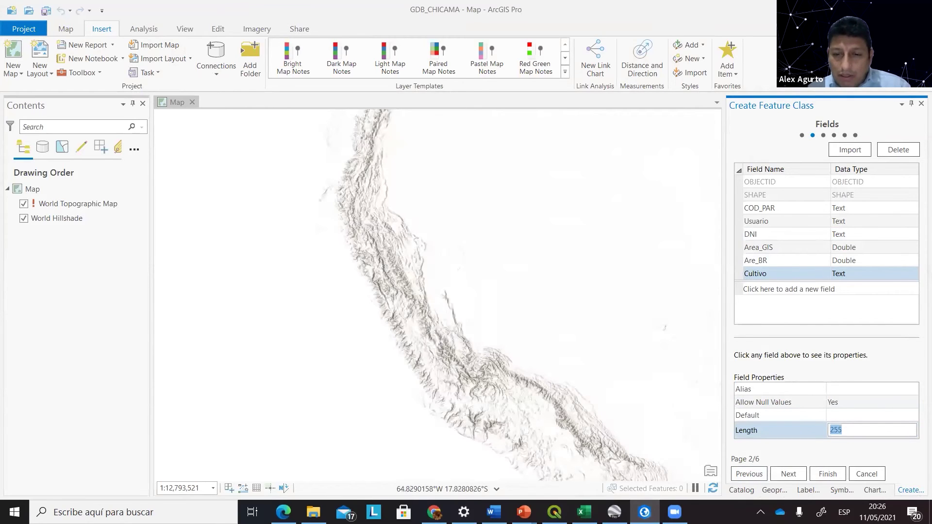
pyautogui.click(584, 512)
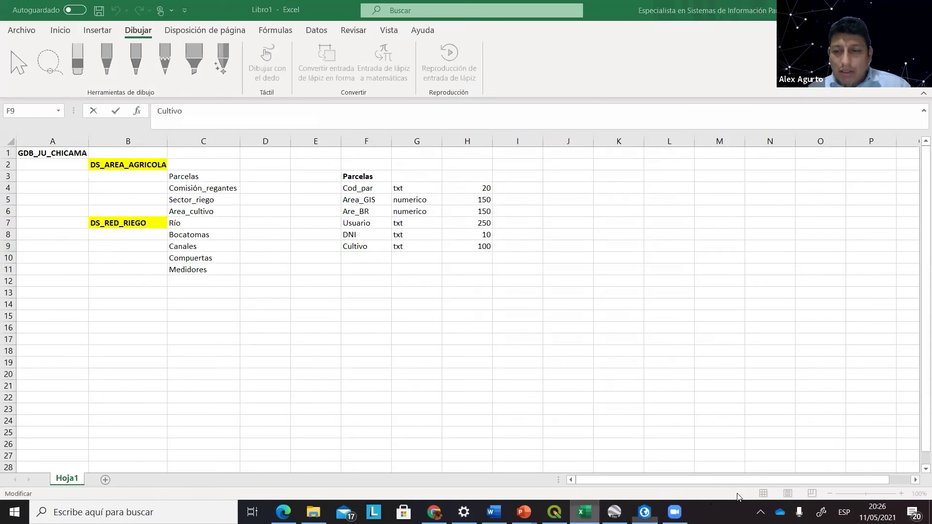
pyautogui.hotkey('alt', 'Tab')
pyautogui.click(861, 433)
pyautogui.press('BackSpace')
pyautogui.press('BackSpace')
pyautogui.press('BackSpace')
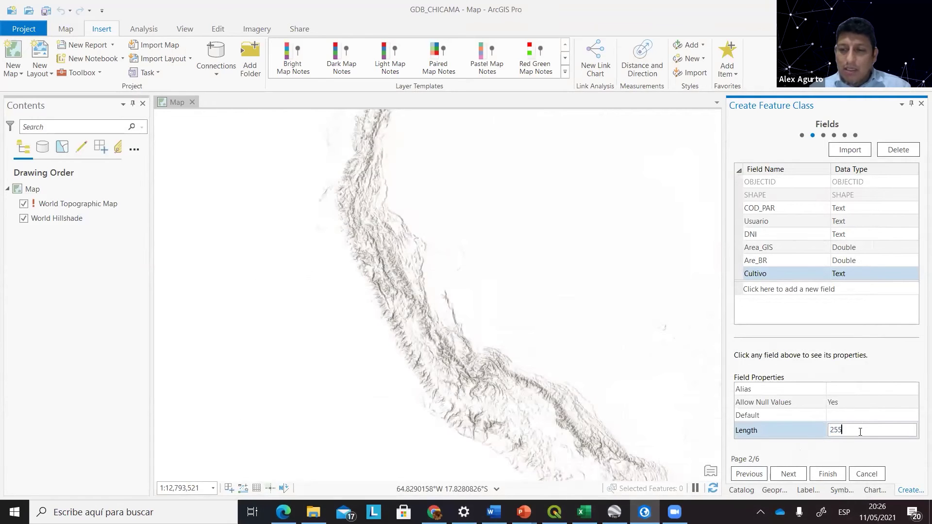
pyautogui.write('100')
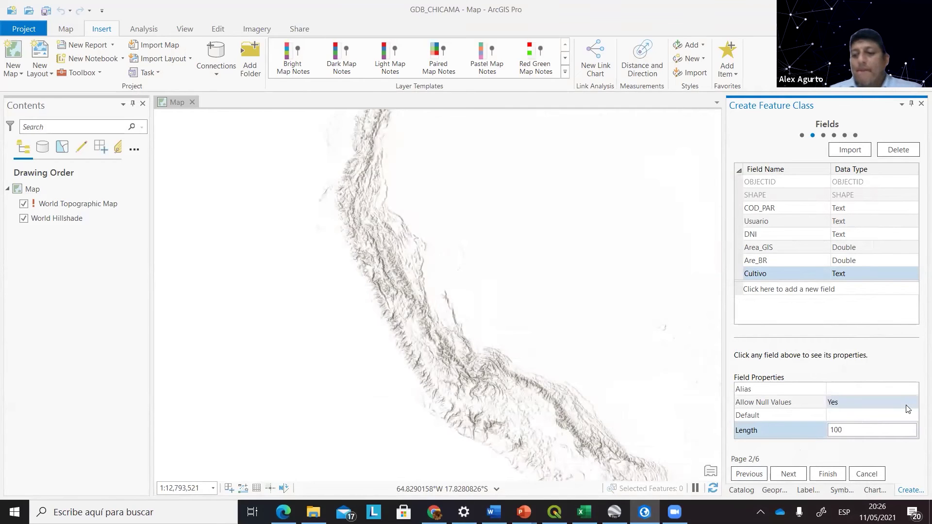
pyautogui.press('Return')
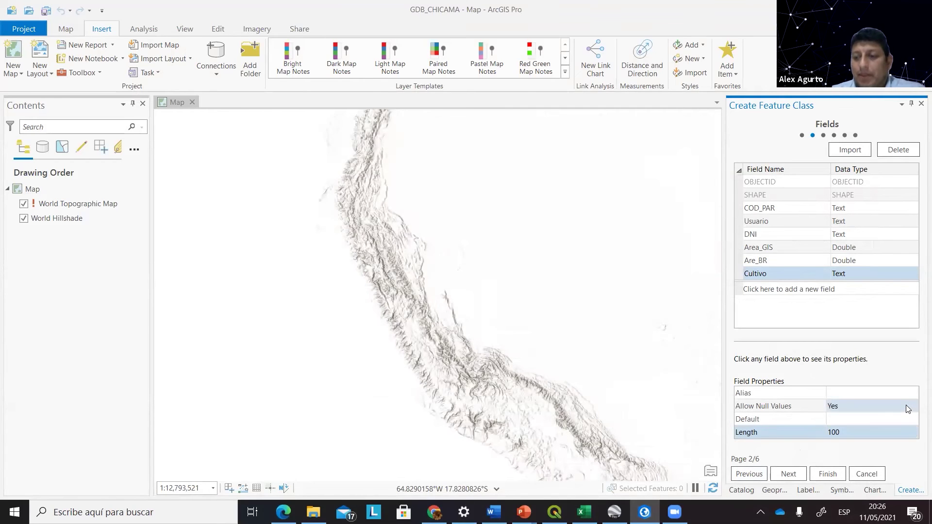
# Accept the inherited spatial reference, tolerance, resolution and default storage settings, finish creating the Parcelas feature class, and select its layer.
pyautogui.click(797, 478)
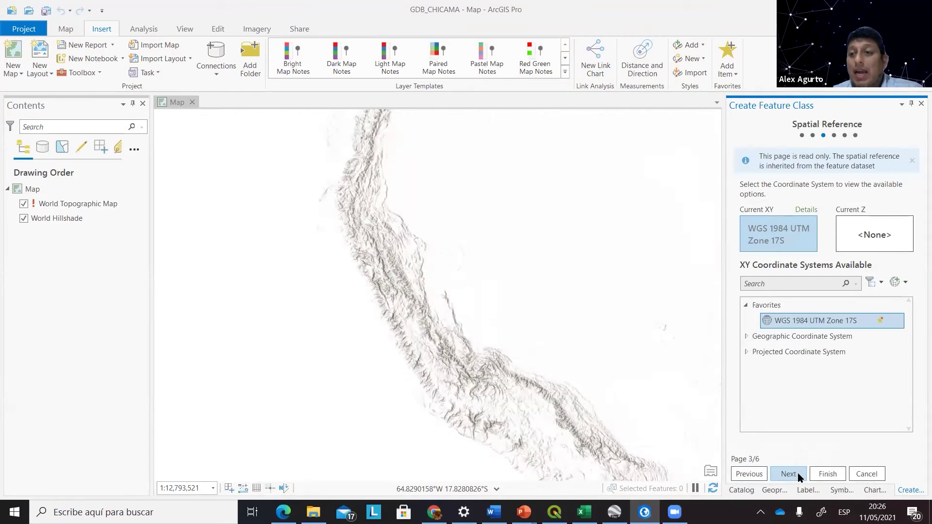
pyautogui.click(799, 478)
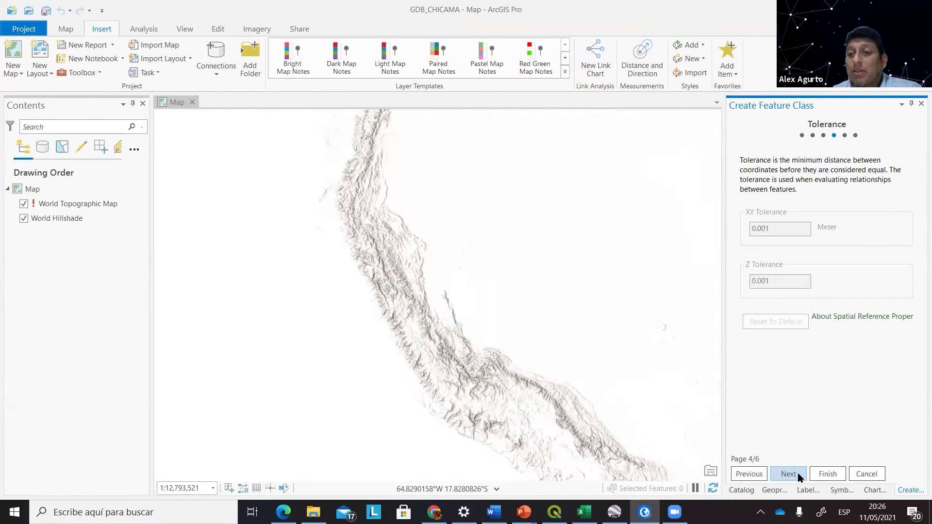
pyautogui.click(798, 474)
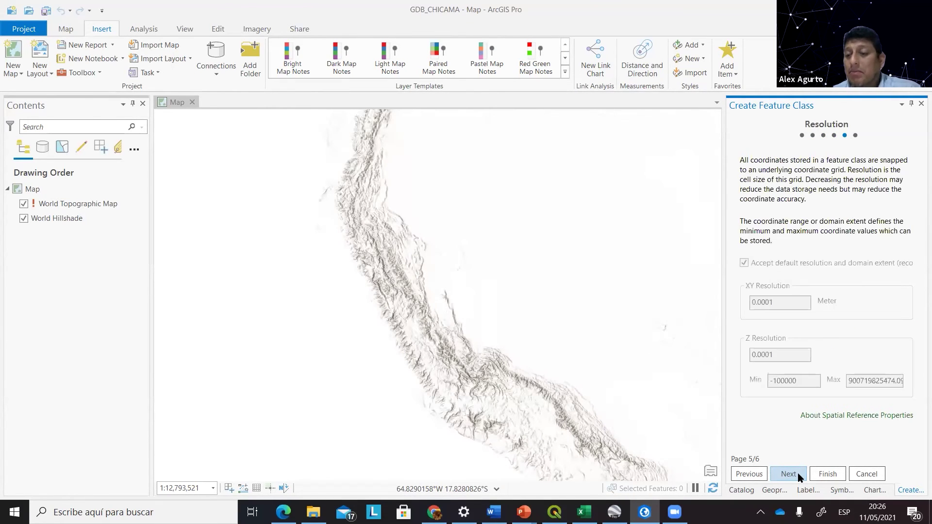
pyautogui.click(798, 475)
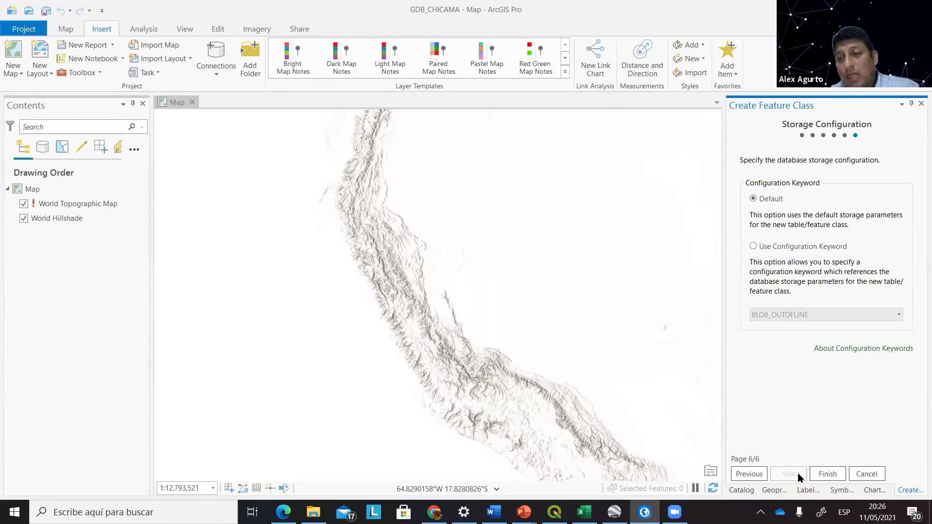
pyautogui.click(827, 474)
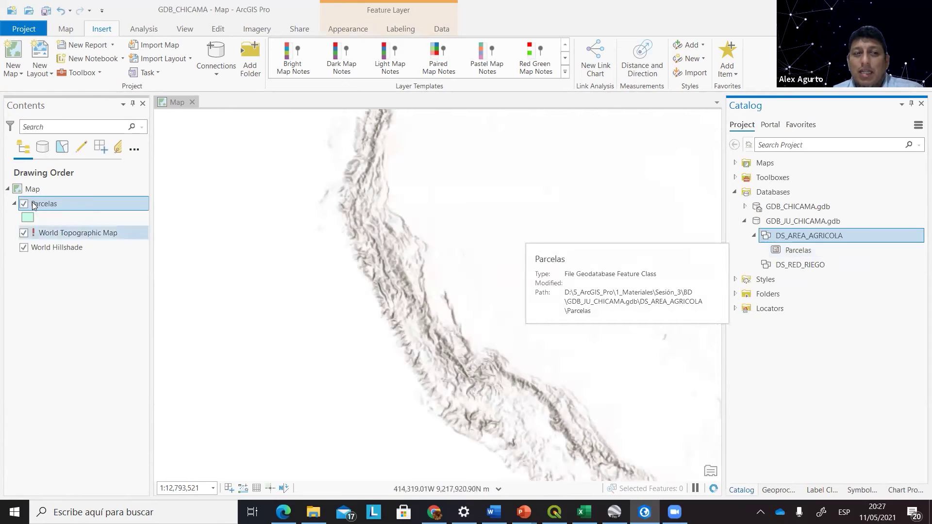
pyautogui.click(62, 204)
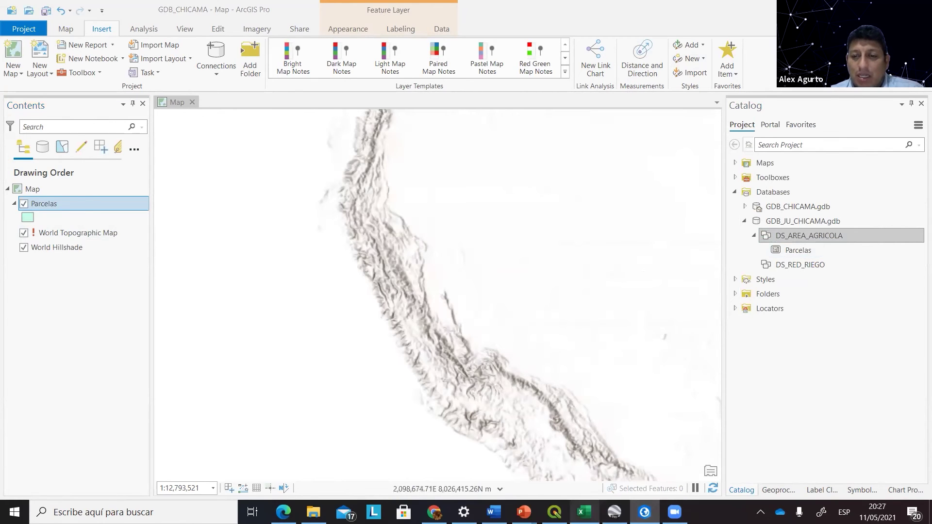
# Switch to the Excel workbook, leave the cell being edited, and open the file dialog for saving it as a new file.
pyautogui.click(584, 512)
pyautogui.click(228, 304)
pyautogui.click(27, 28)
pyautogui.click(49, 192)
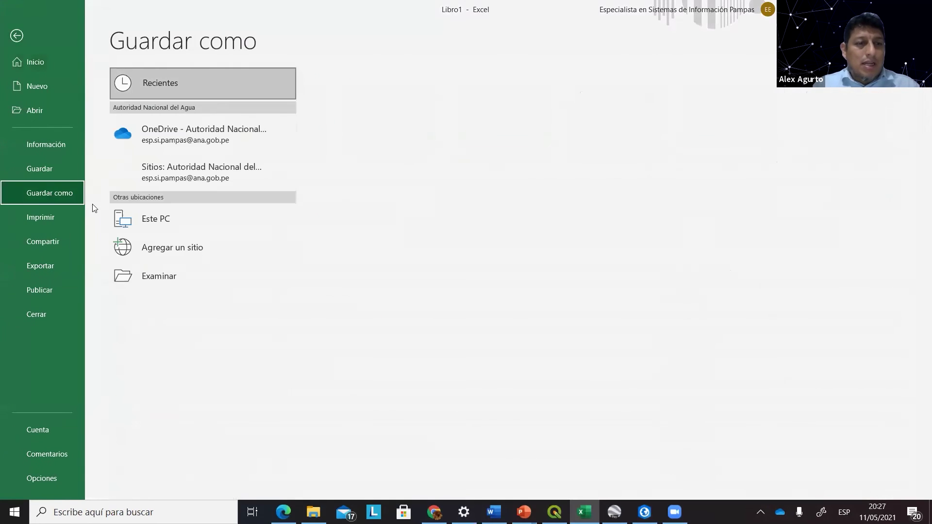
pyautogui.click(175, 274)
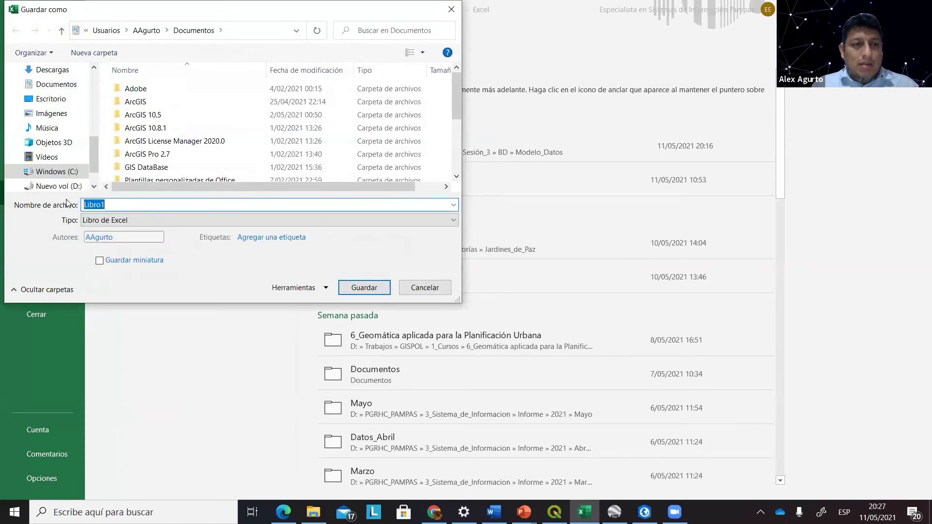
# Choose the Sesión_3 folder inside 5_ArcGIS_Pro\1_Materiales on drive D: as the save location.
pyautogui.click(59, 187)
pyautogui.scroll(-1, 146, 156)
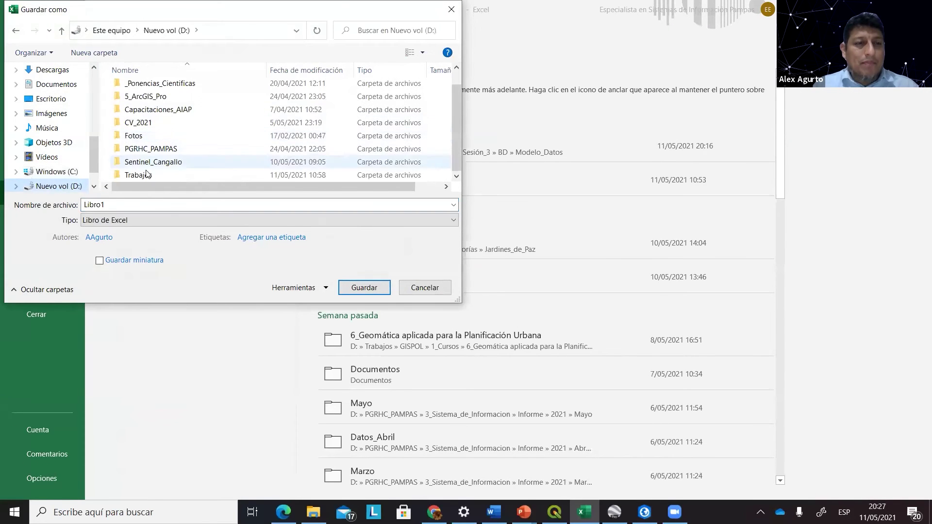
pyautogui.doubleClick(144, 173)
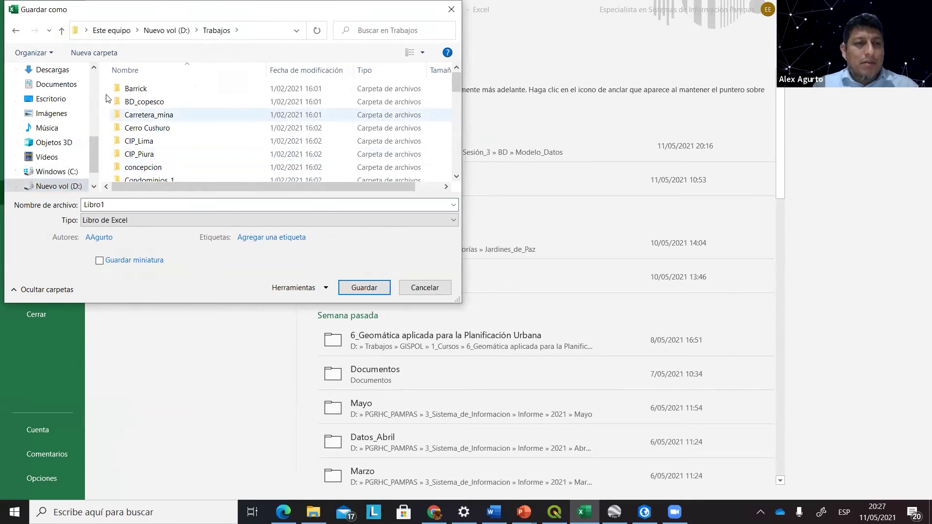
pyautogui.click(50, 188)
pyautogui.doubleClick(154, 119)
pyautogui.click(151, 92)
pyautogui.doubleClick(152, 92)
pyautogui.doubleClick(148, 128)
# Save the workbook under the name Esquema and close Excel.
pyautogui.doubleClick(136, 205)
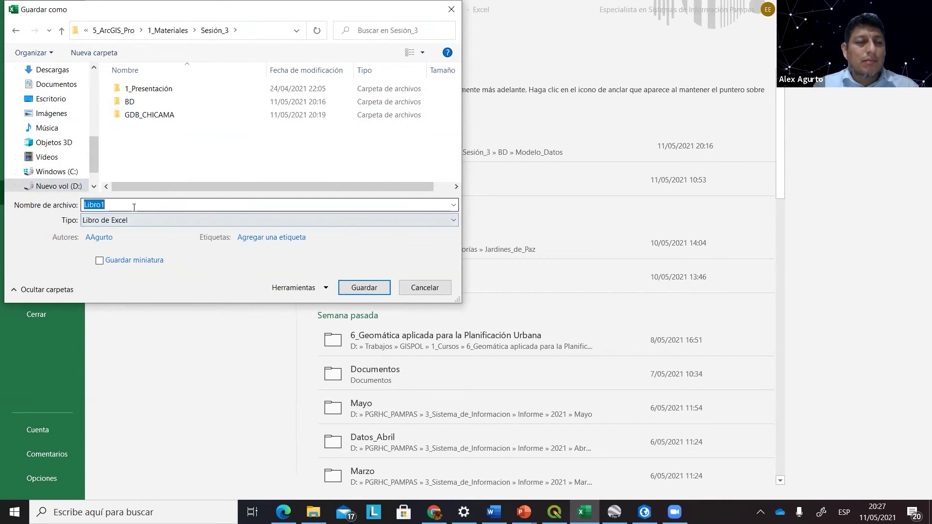
pyautogui.write('Esqu')
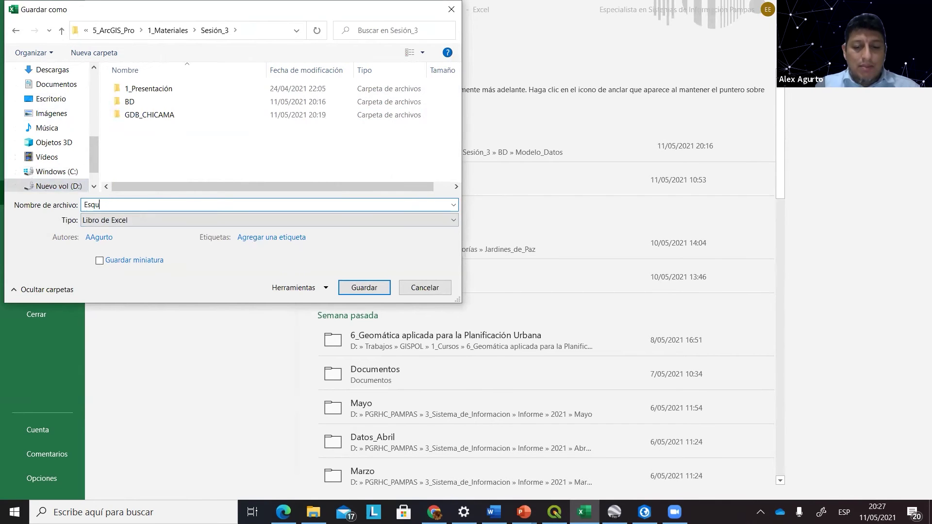
pyautogui.write('ema')
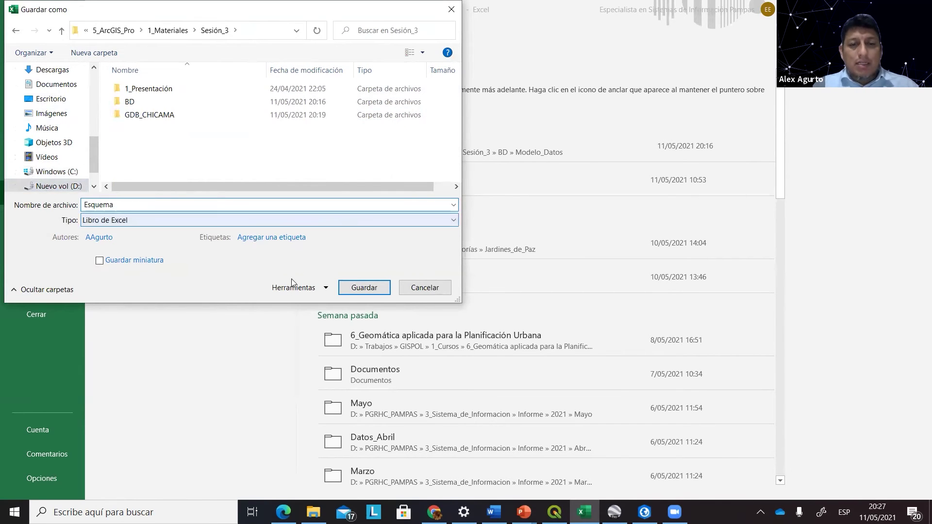
pyautogui.click(348, 290)
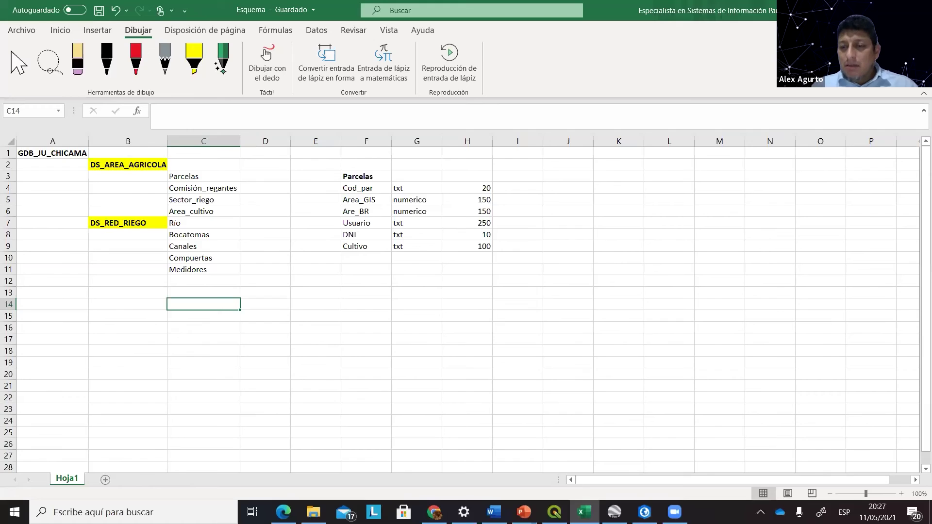
pyautogui.hotkey('alt', 'F4')
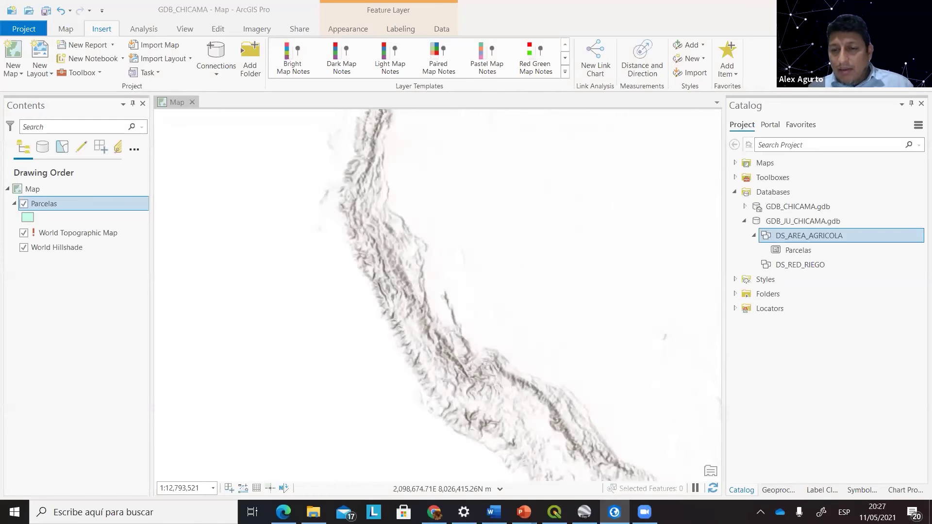